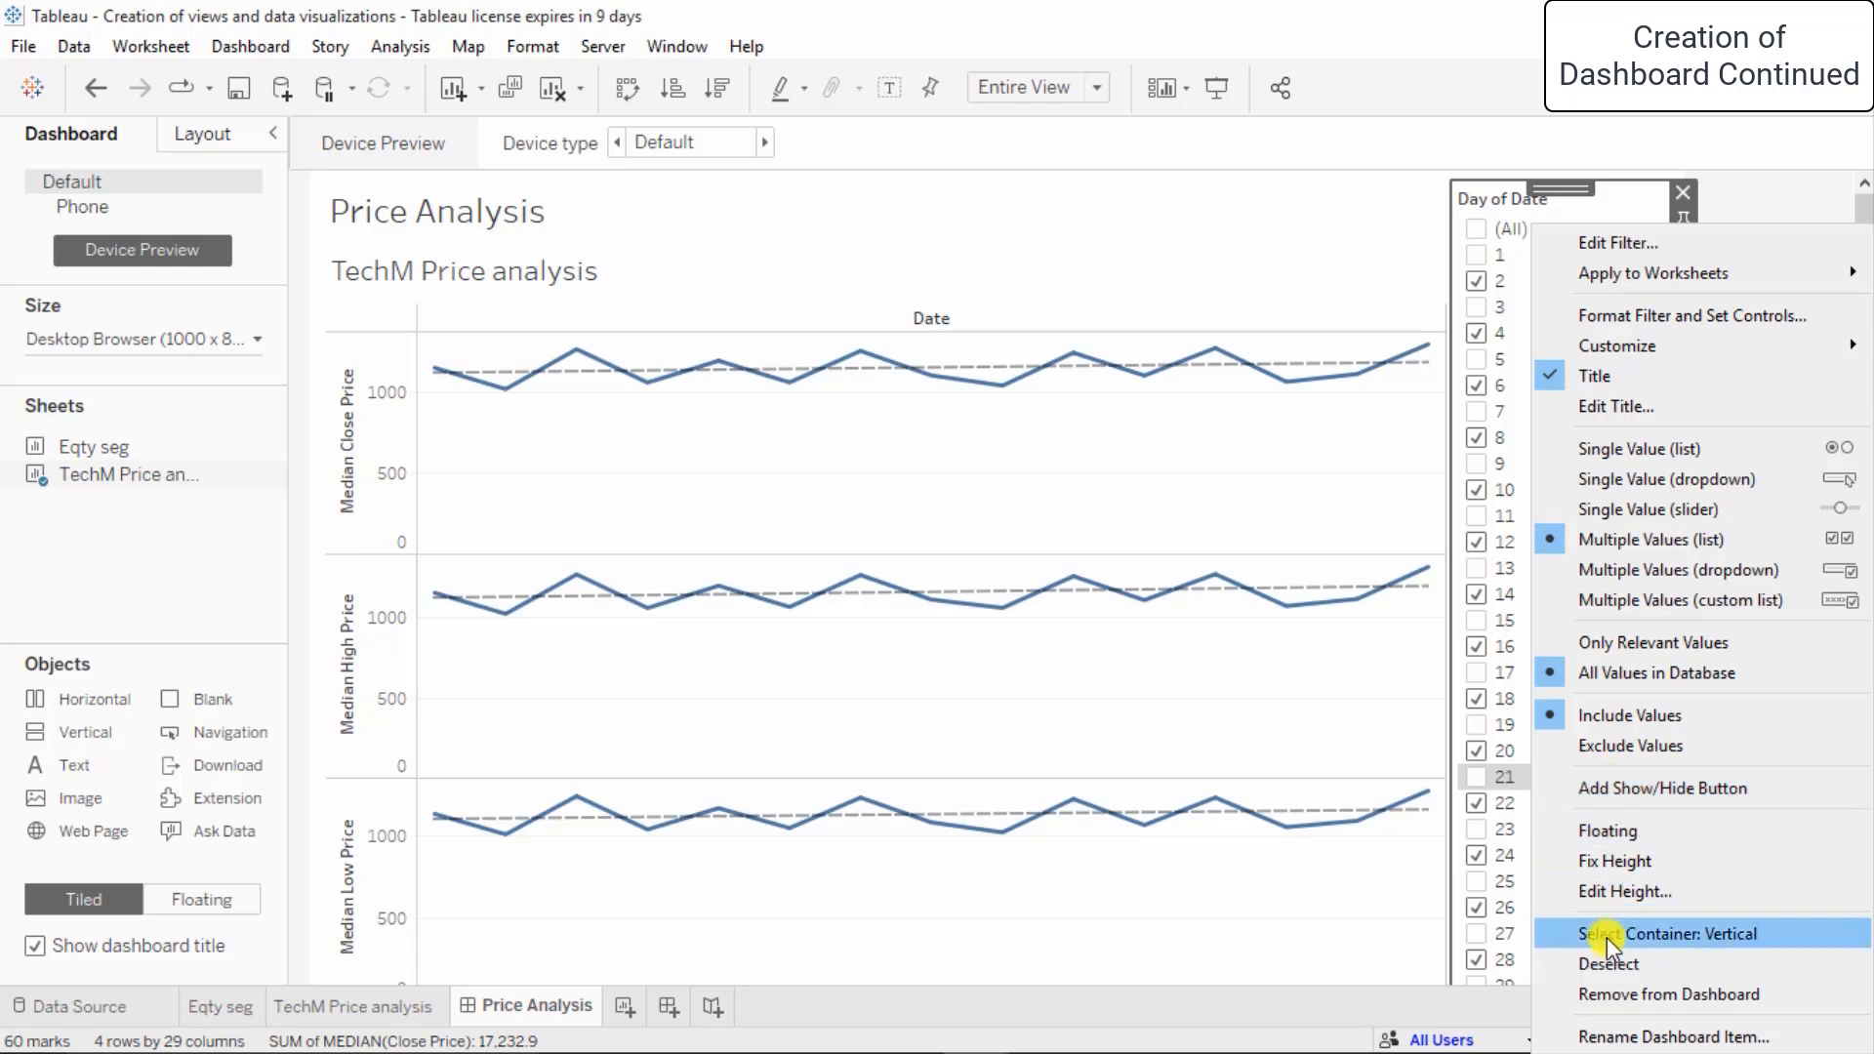
- Edit the Day of Date filter to use a by-field condition on the Median of Low Price
mouse_move(1656, 356)
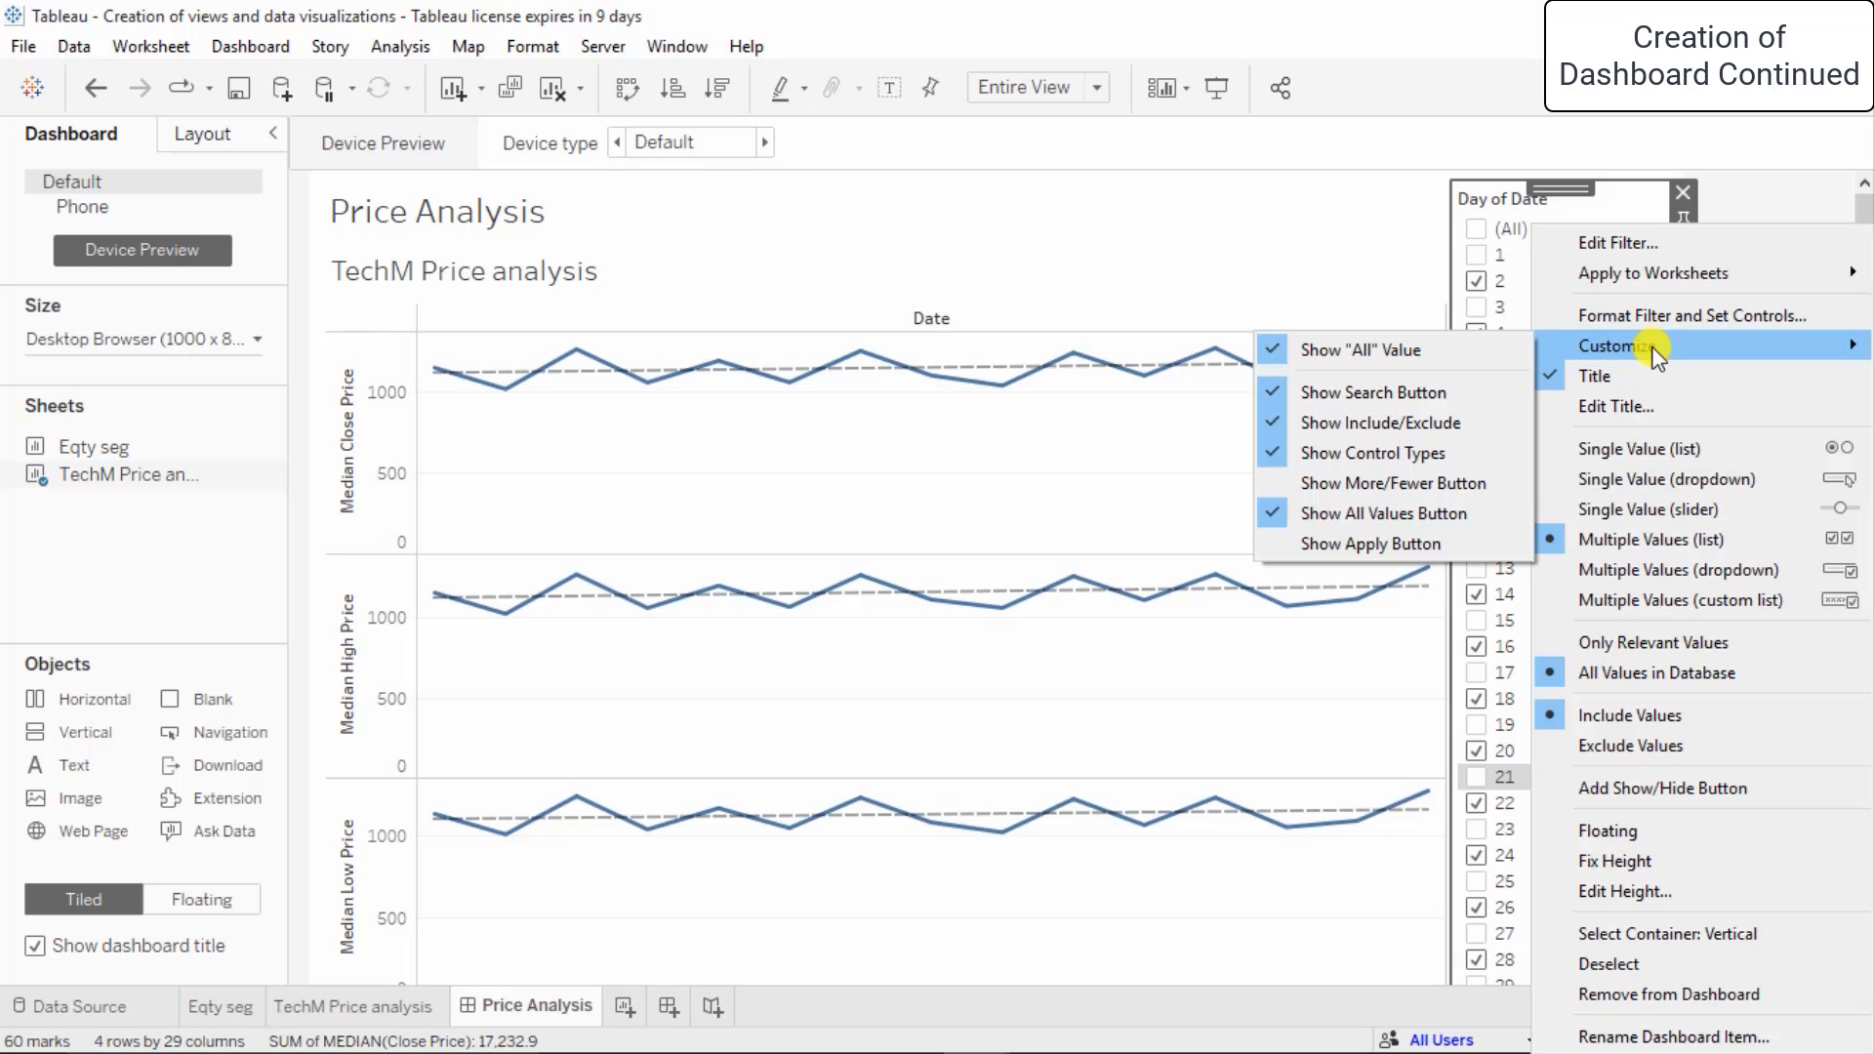
click(1657, 242)
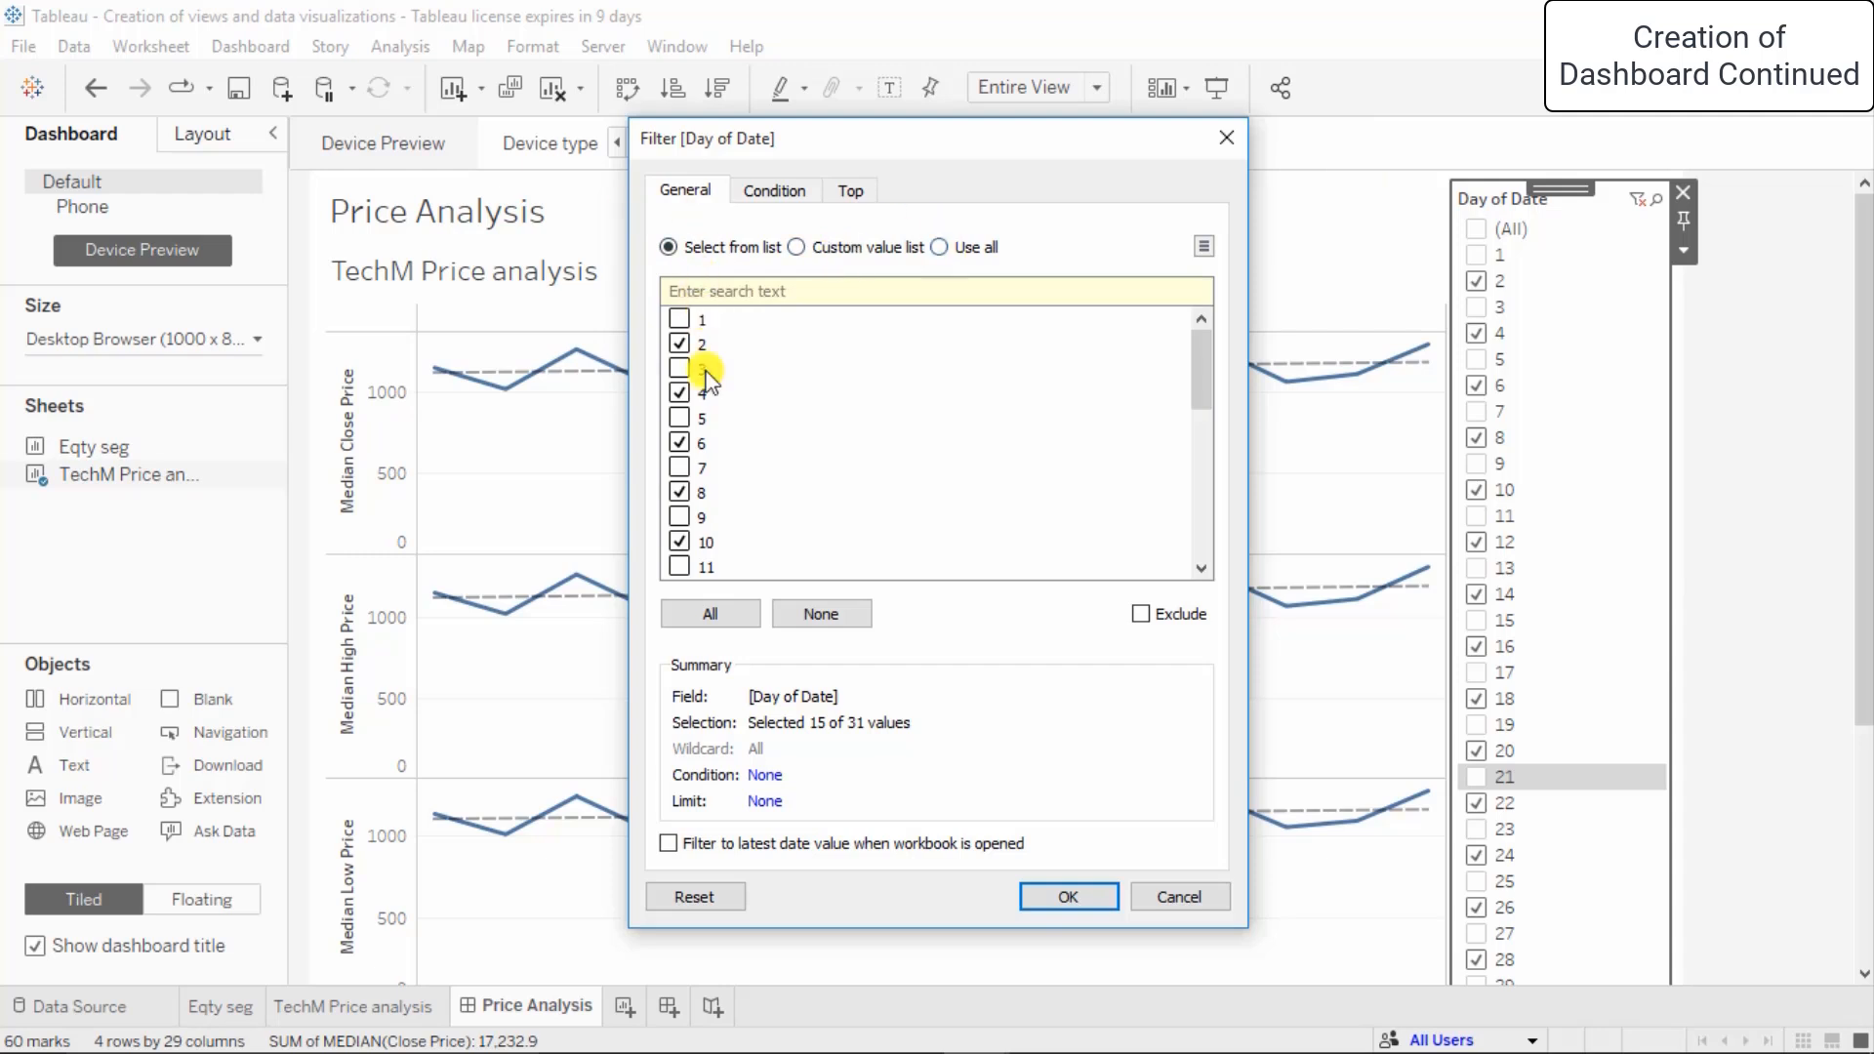
drag(1202, 388, 1221, 184)
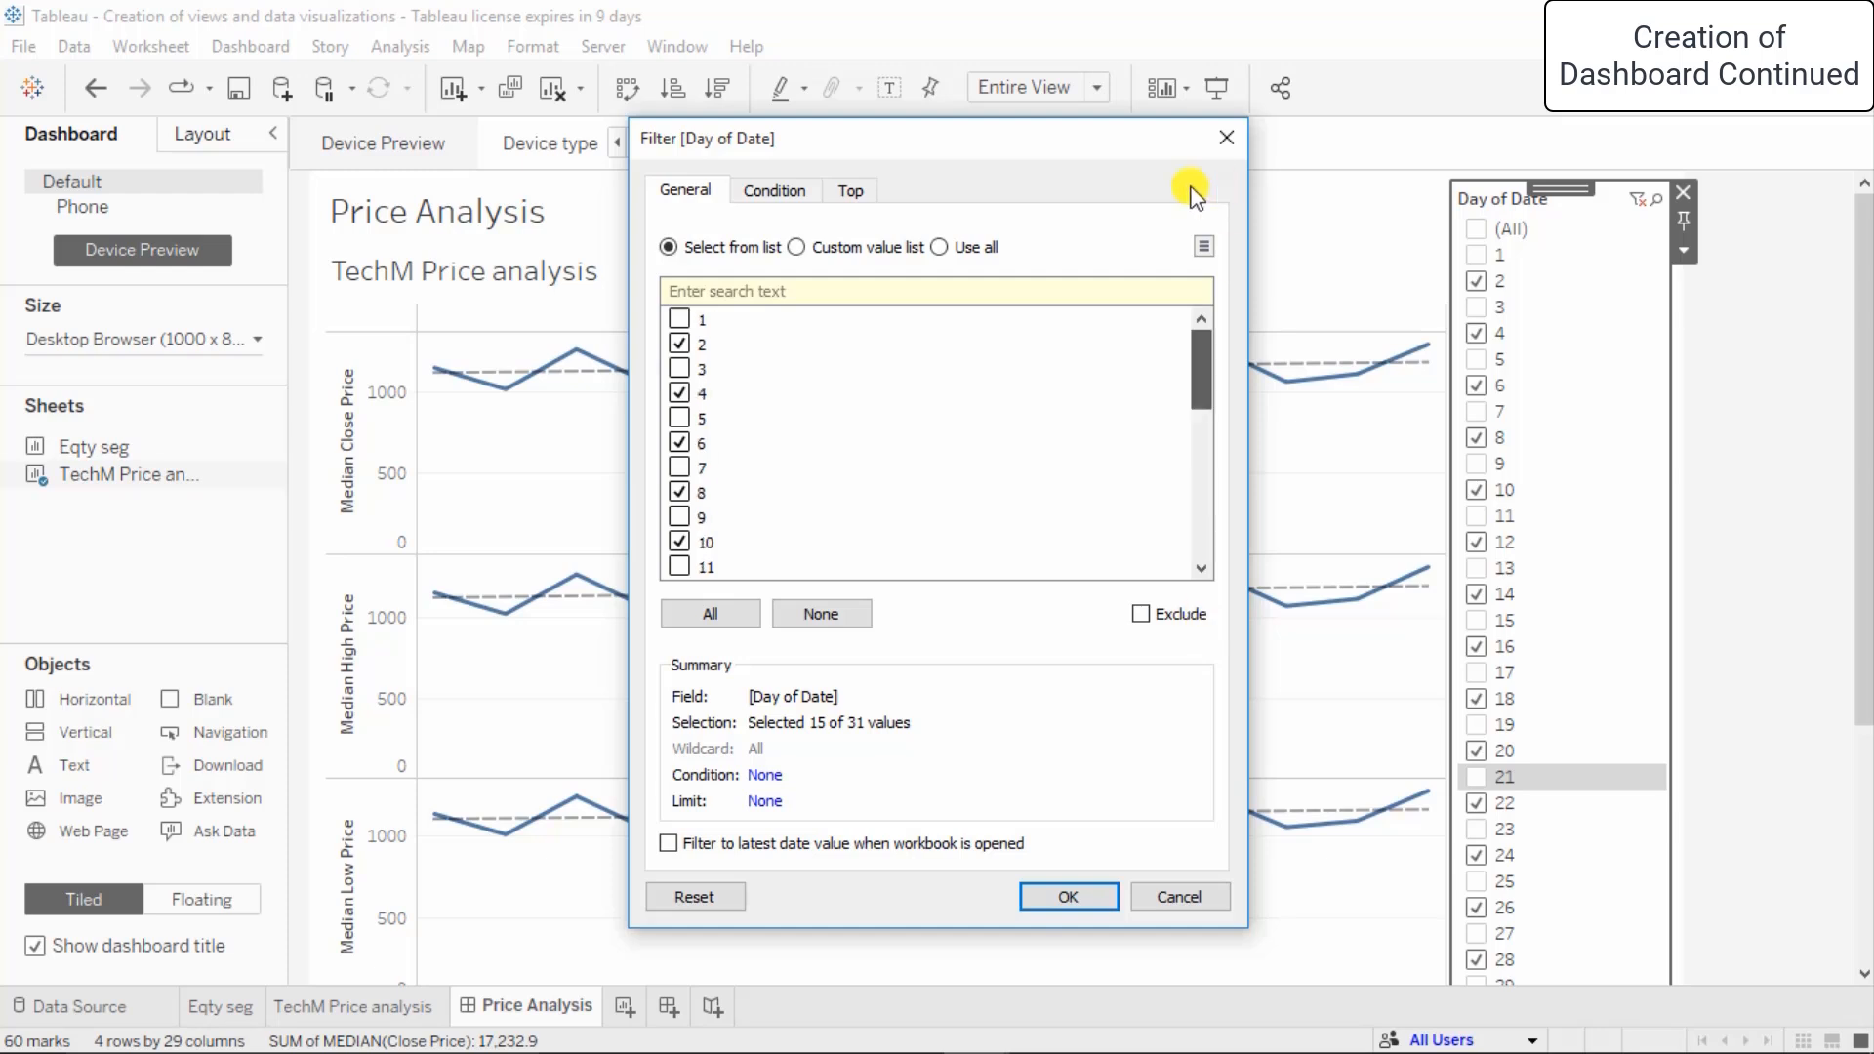
click(776, 191)
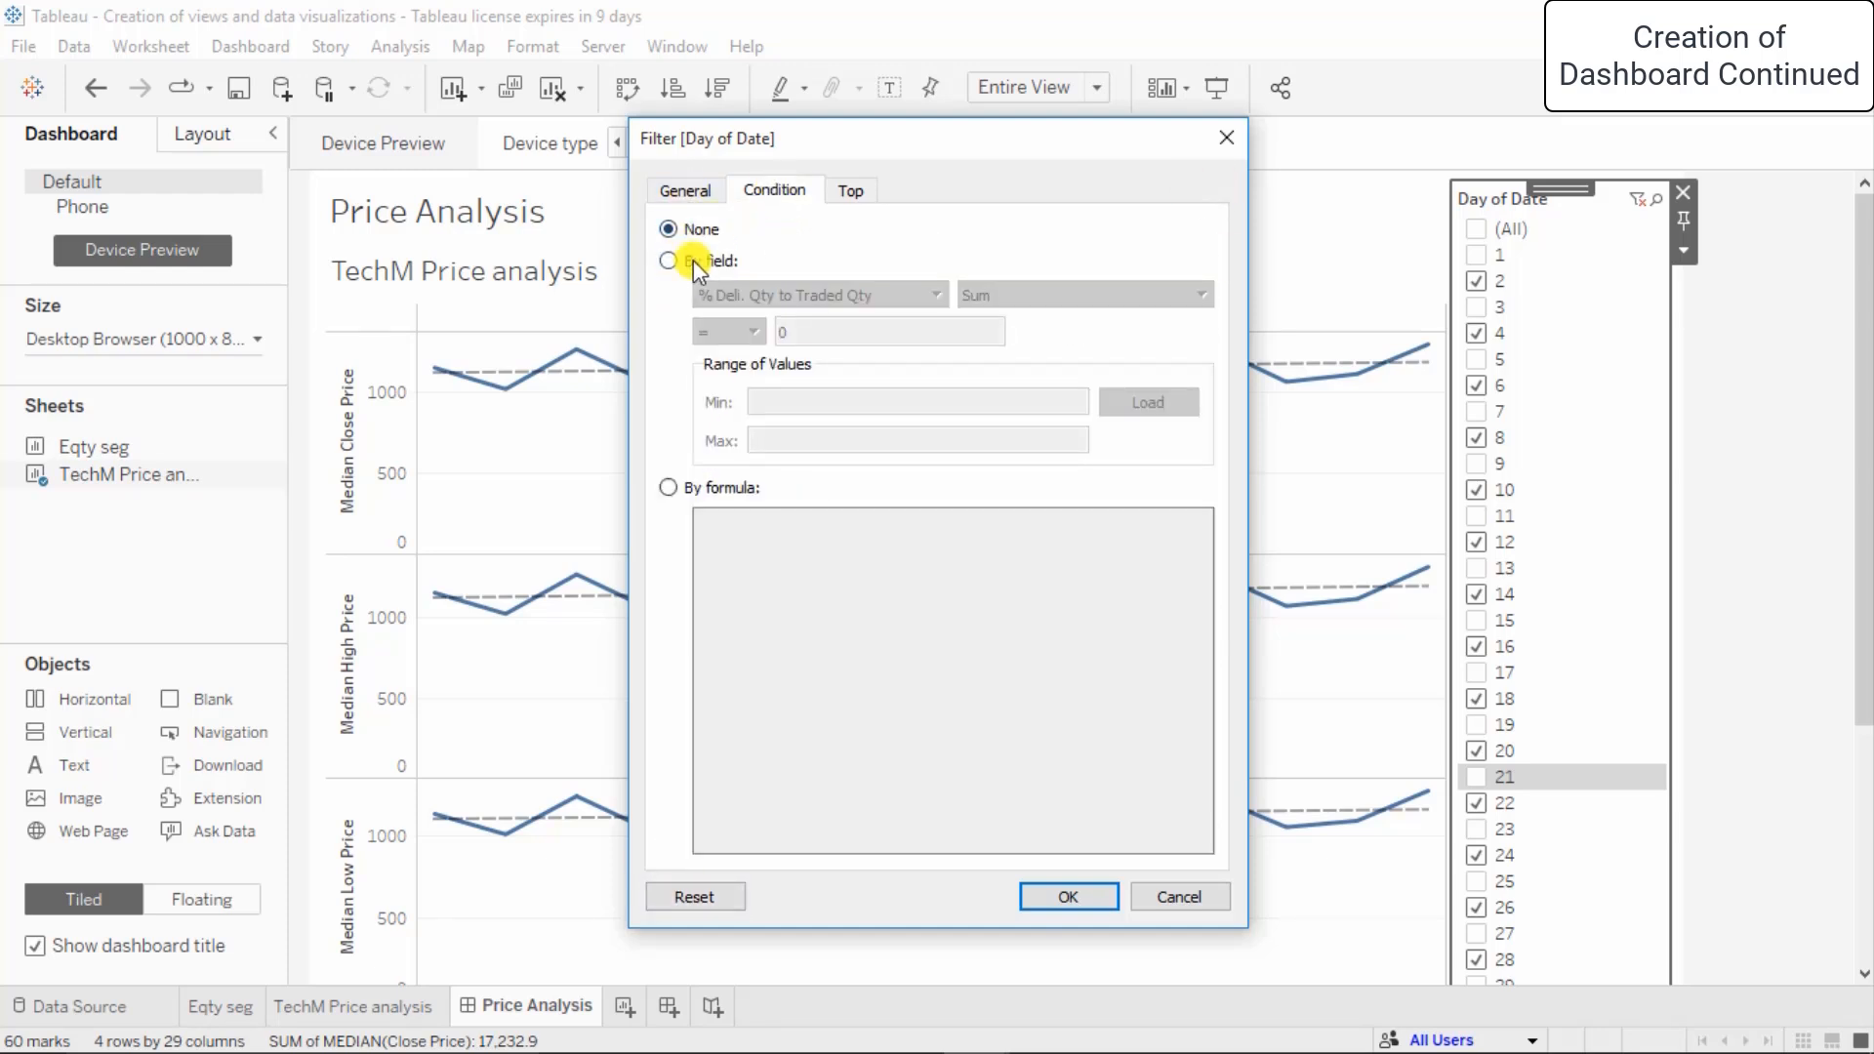
click(681, 263)
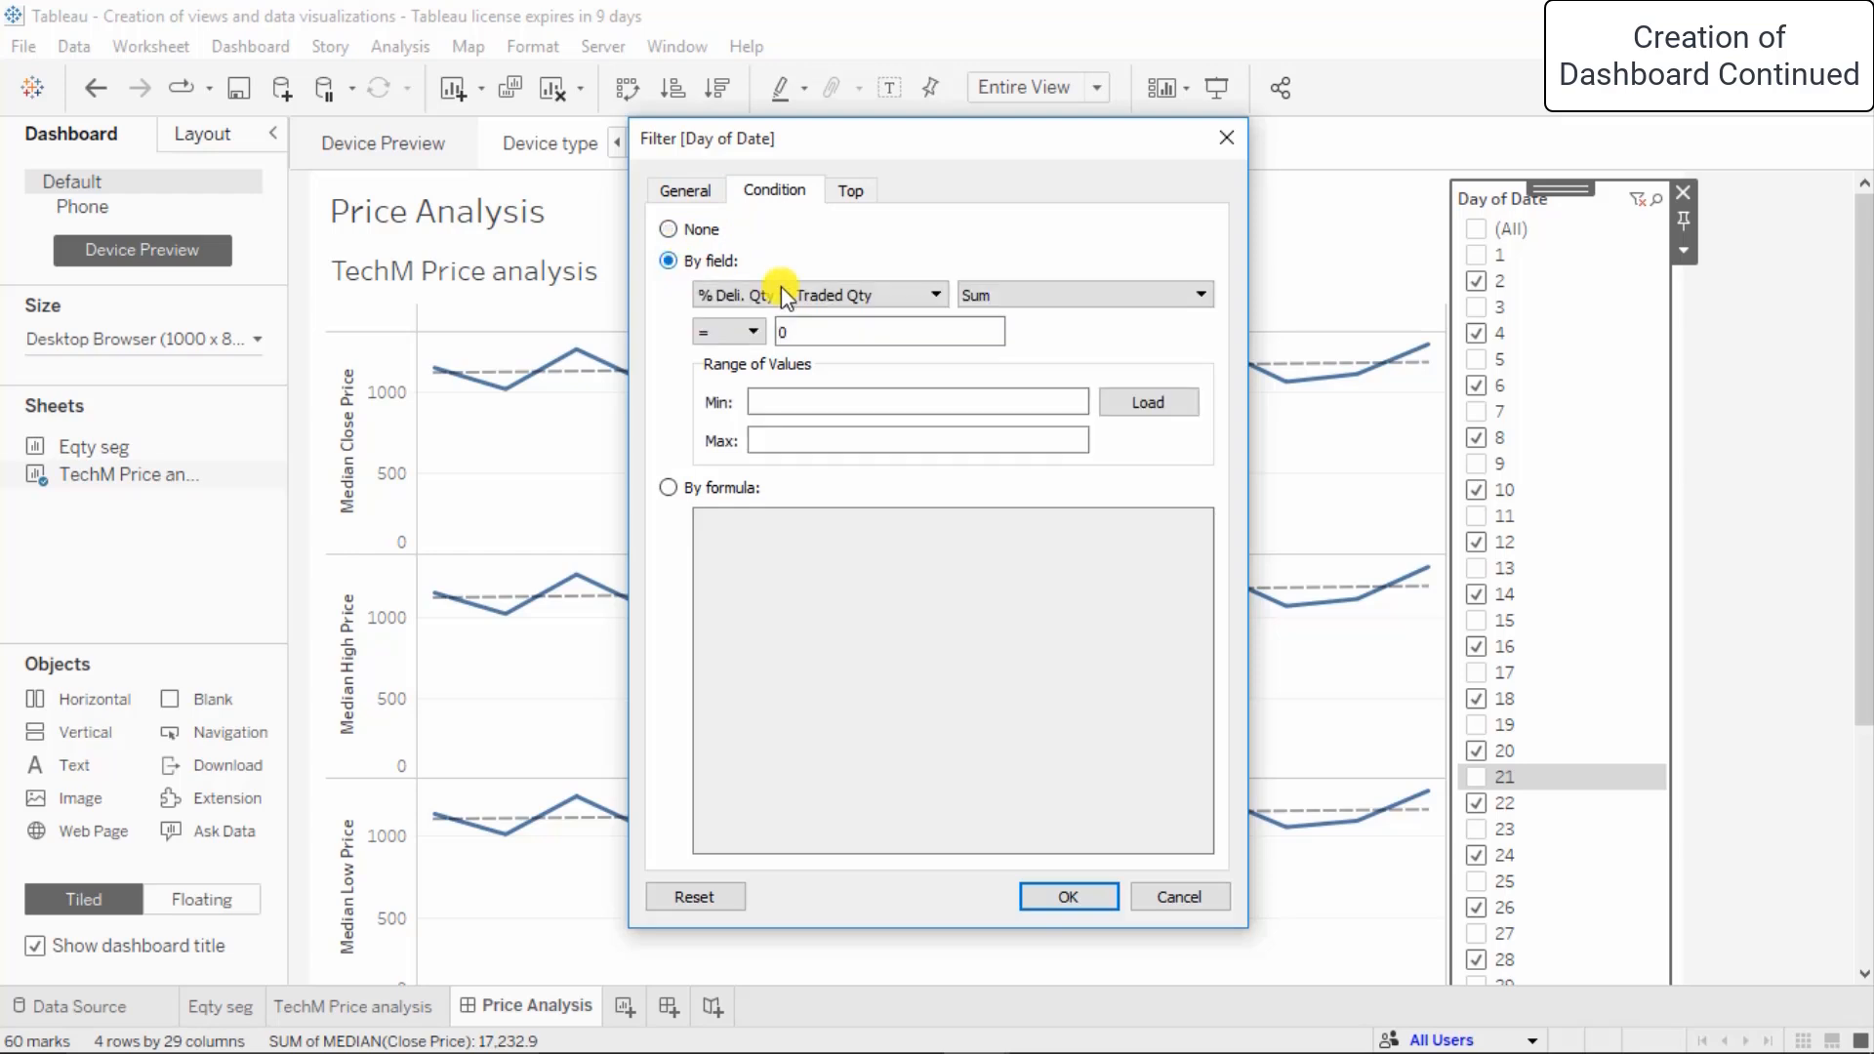
click(936, 296)
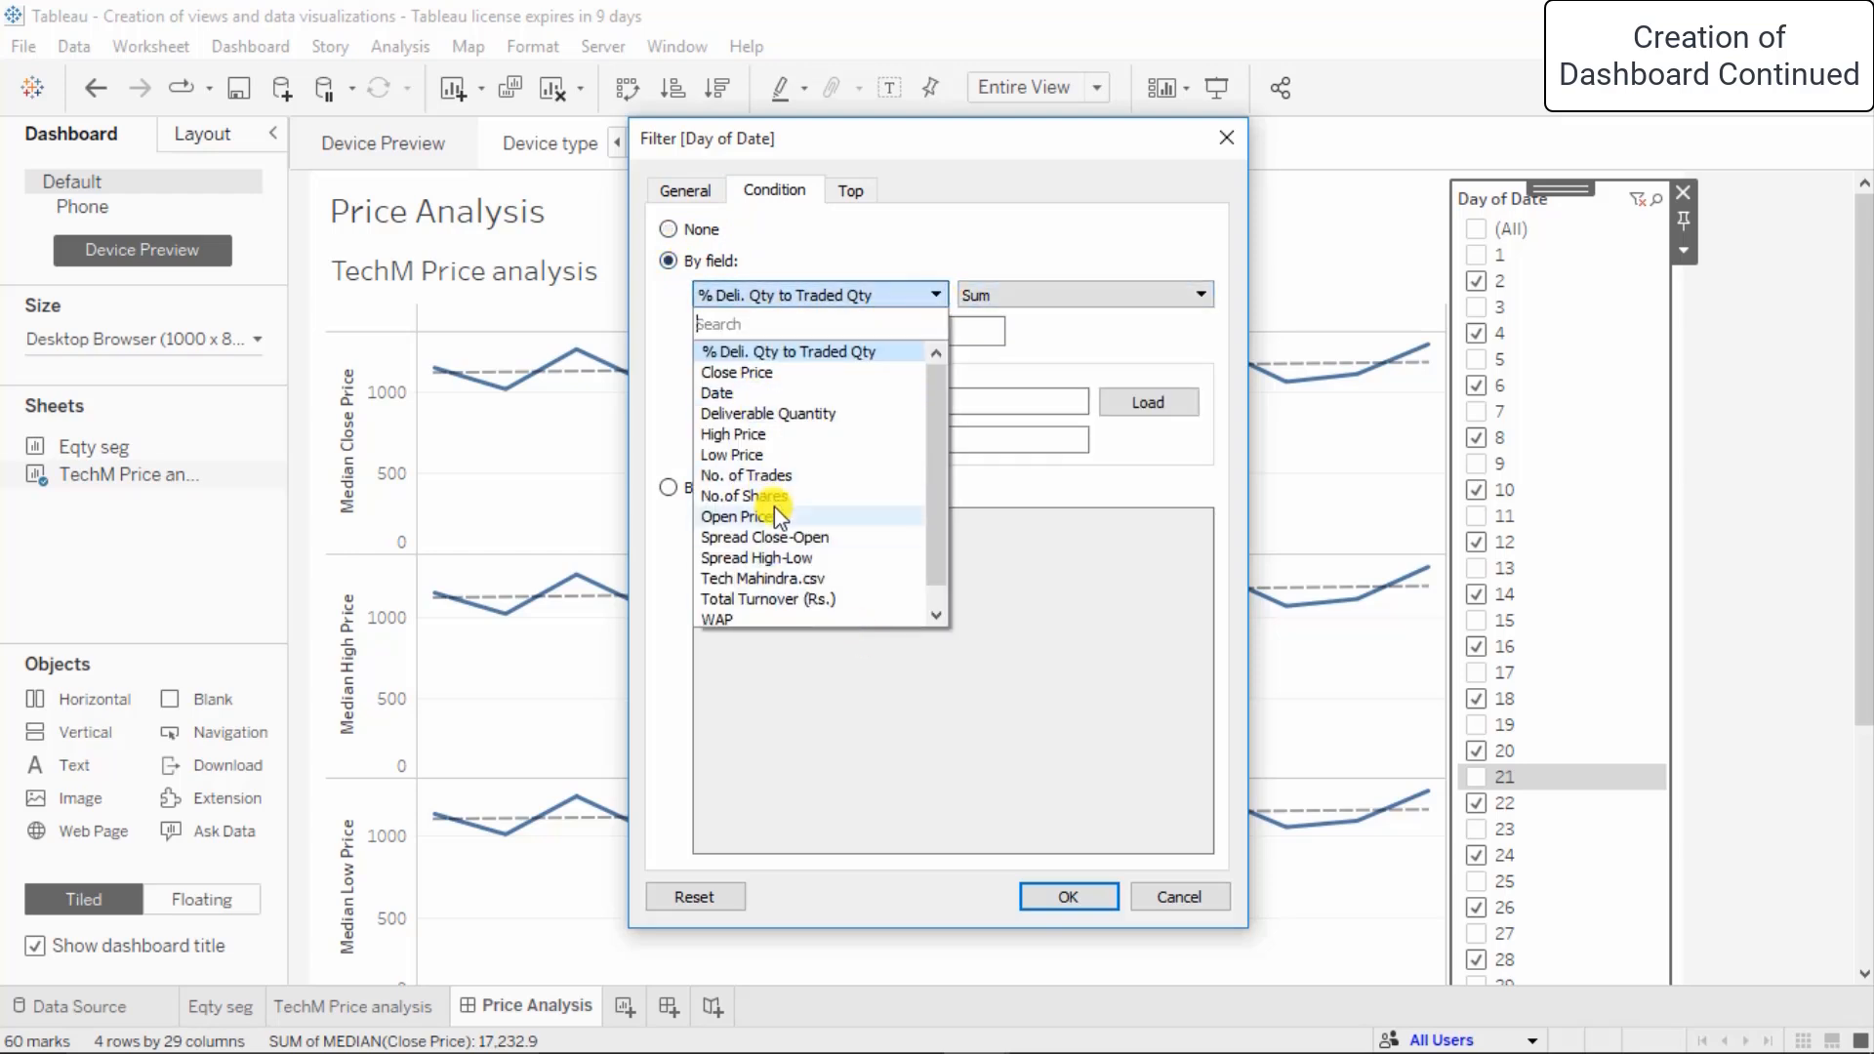
click(775, 457)
click(971, 296)
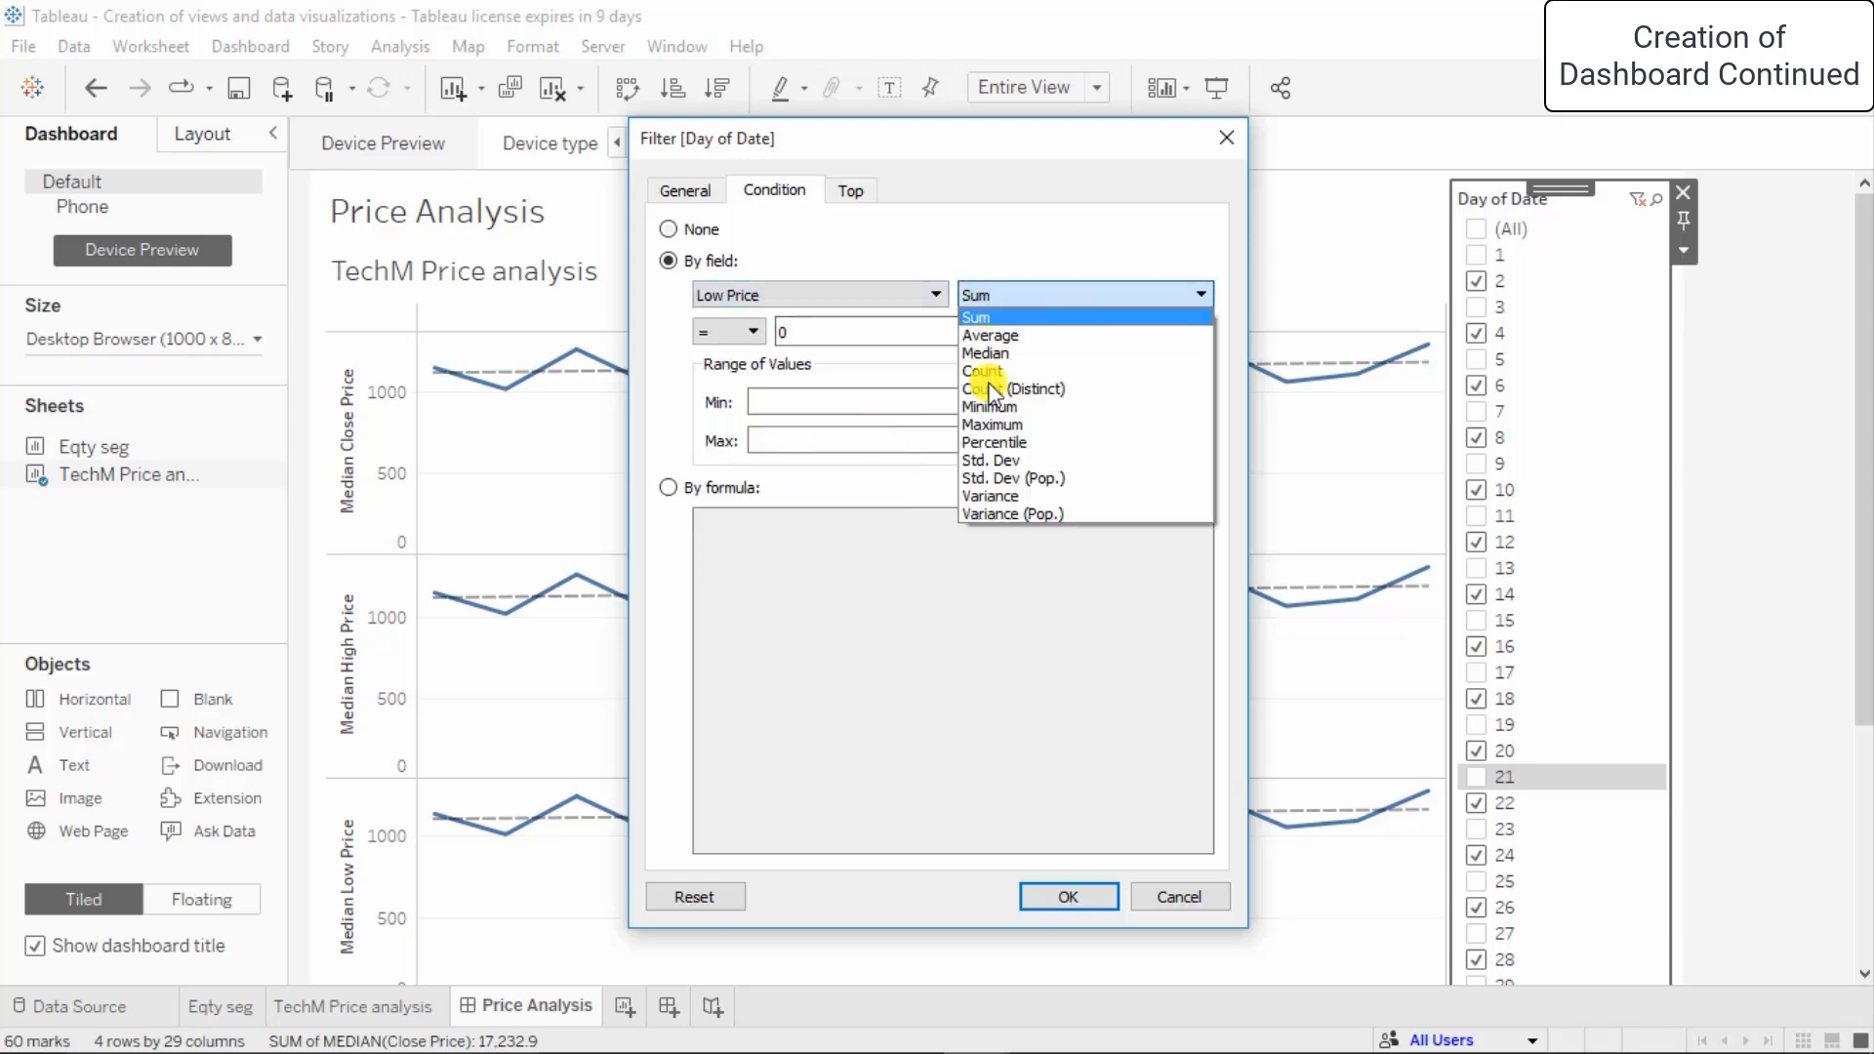
click(1009, 351)
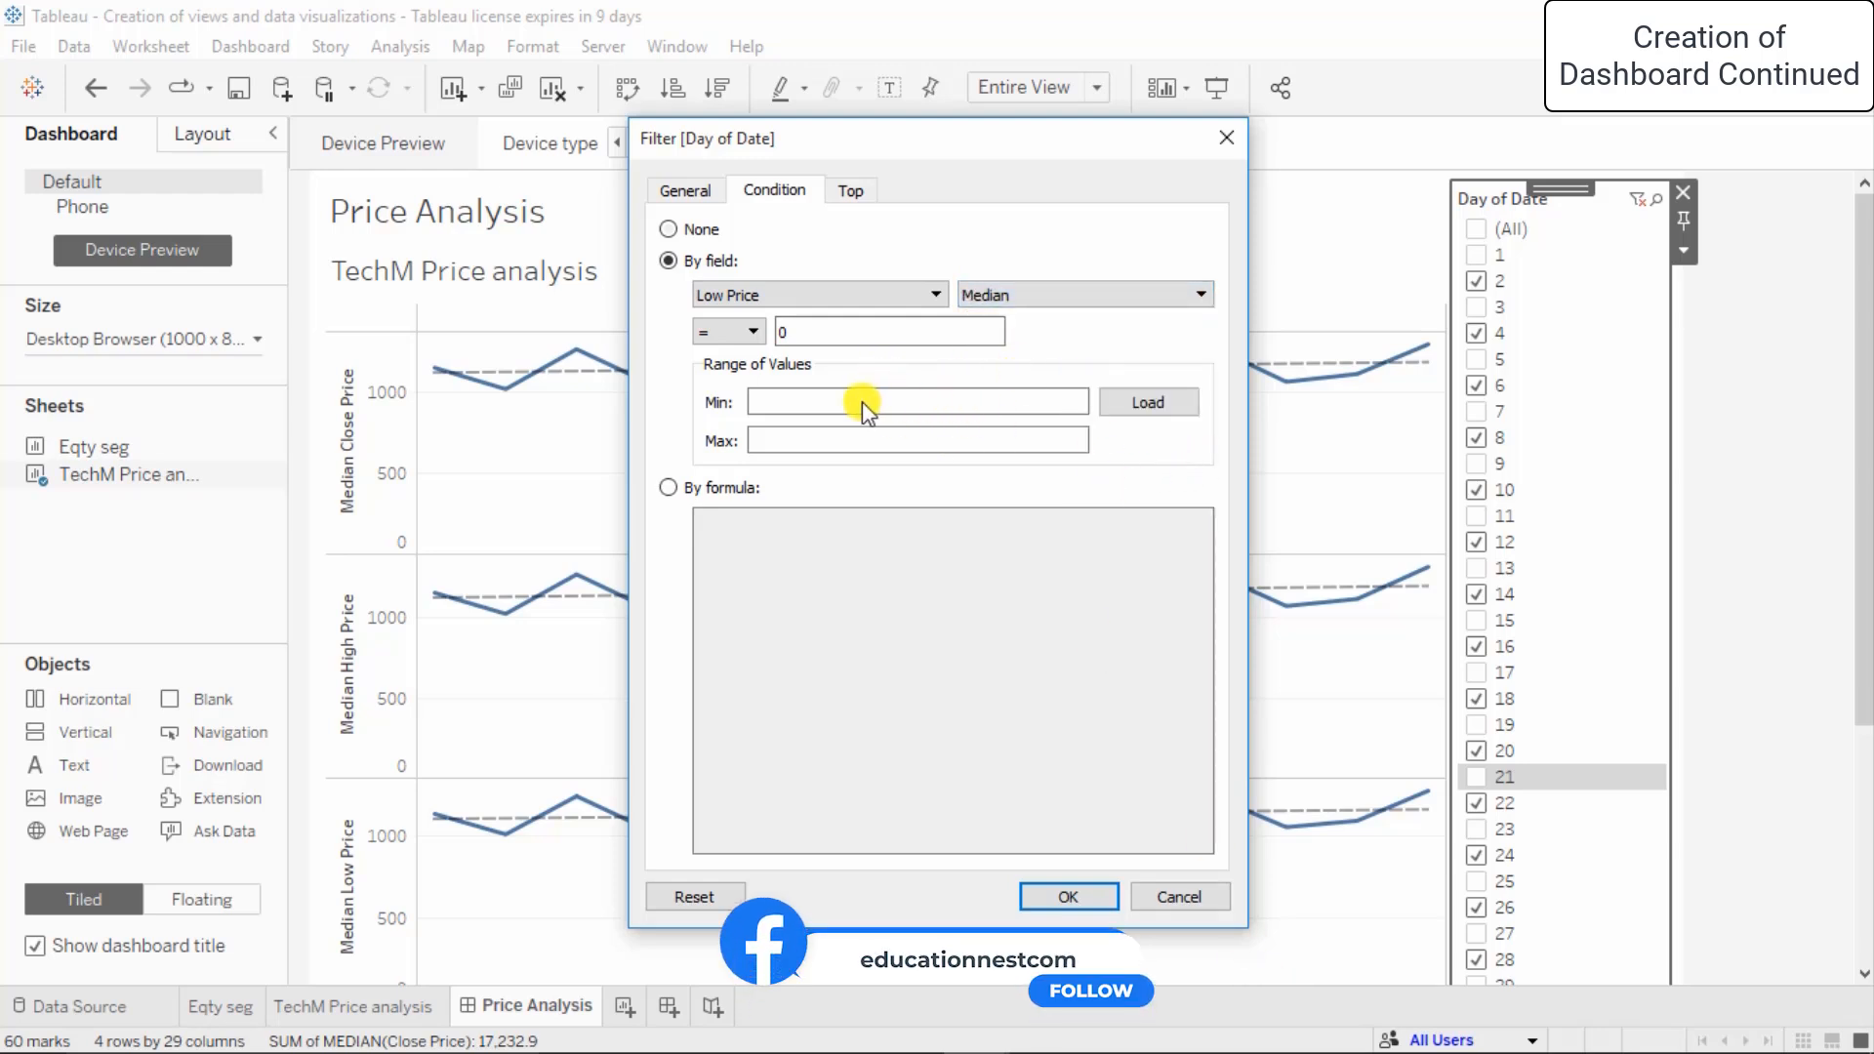
- Load the condition's range of values and apply the by-field condition with Median Low Price equal to 0
click(752, 333)
click(751, 337)
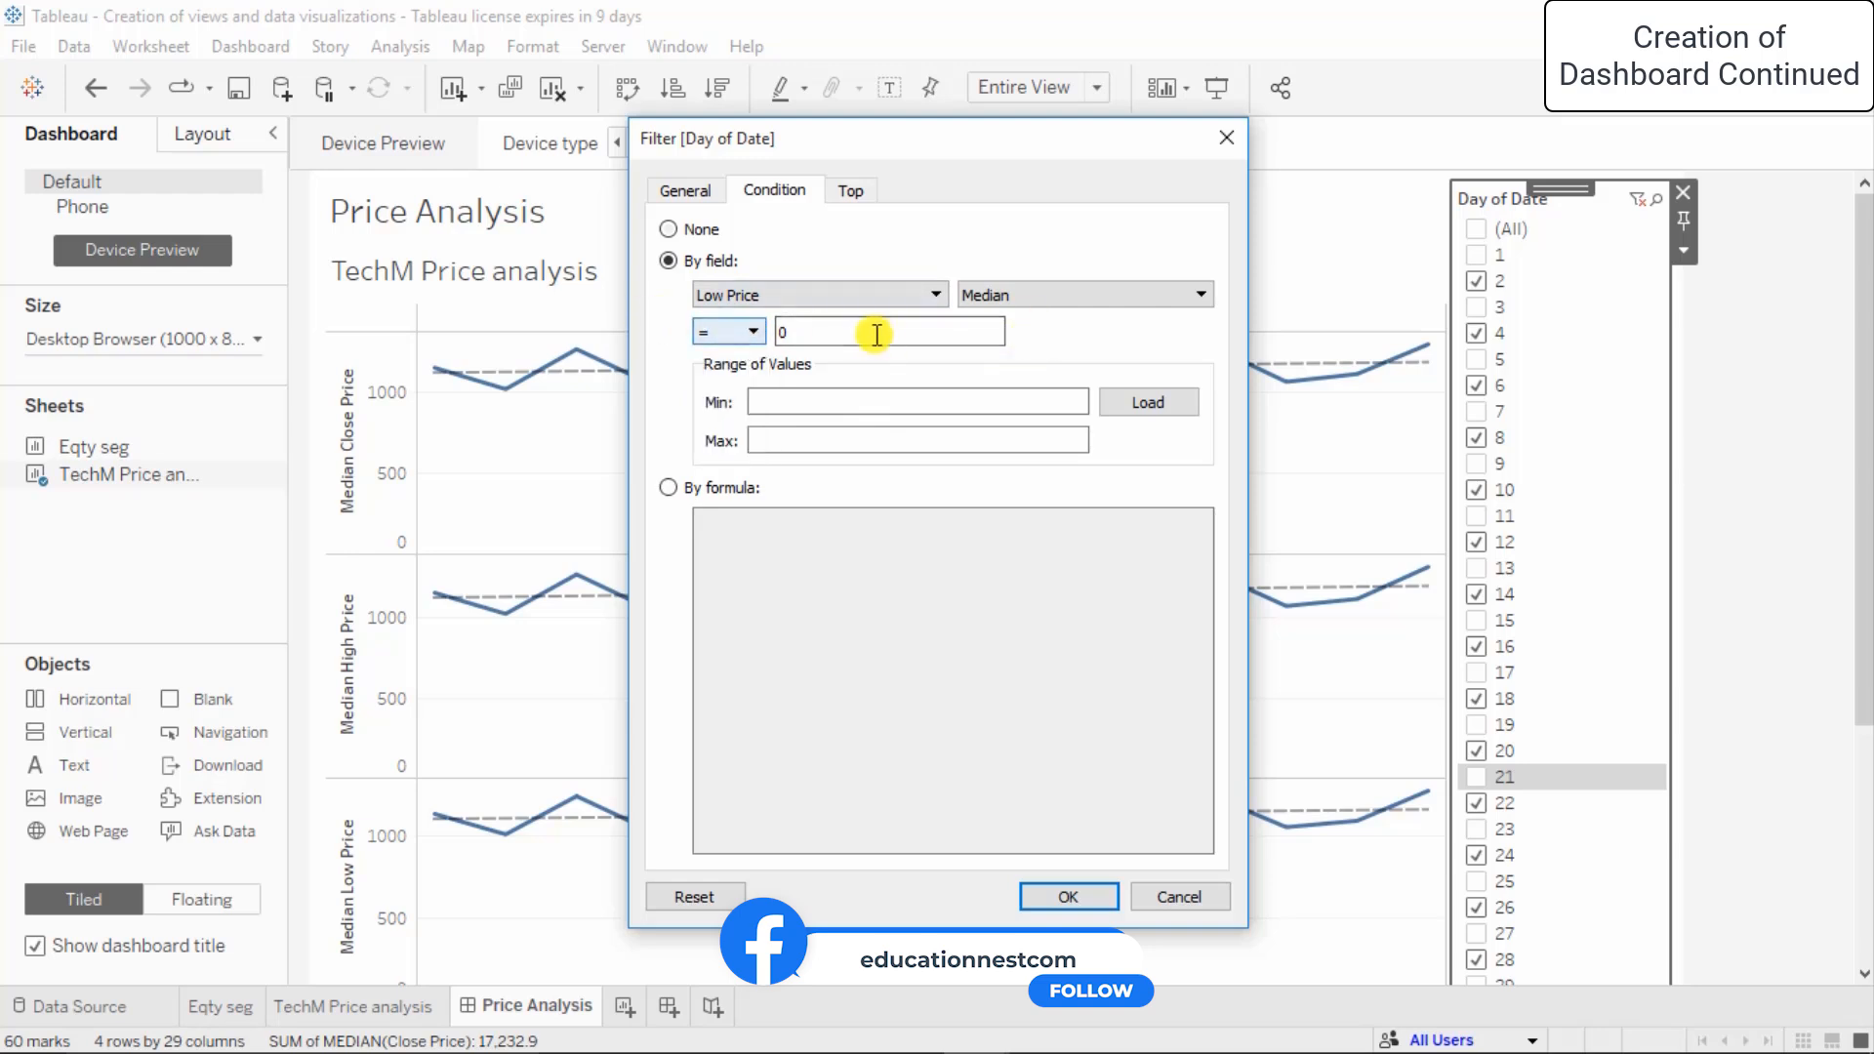
click(1142, 408)
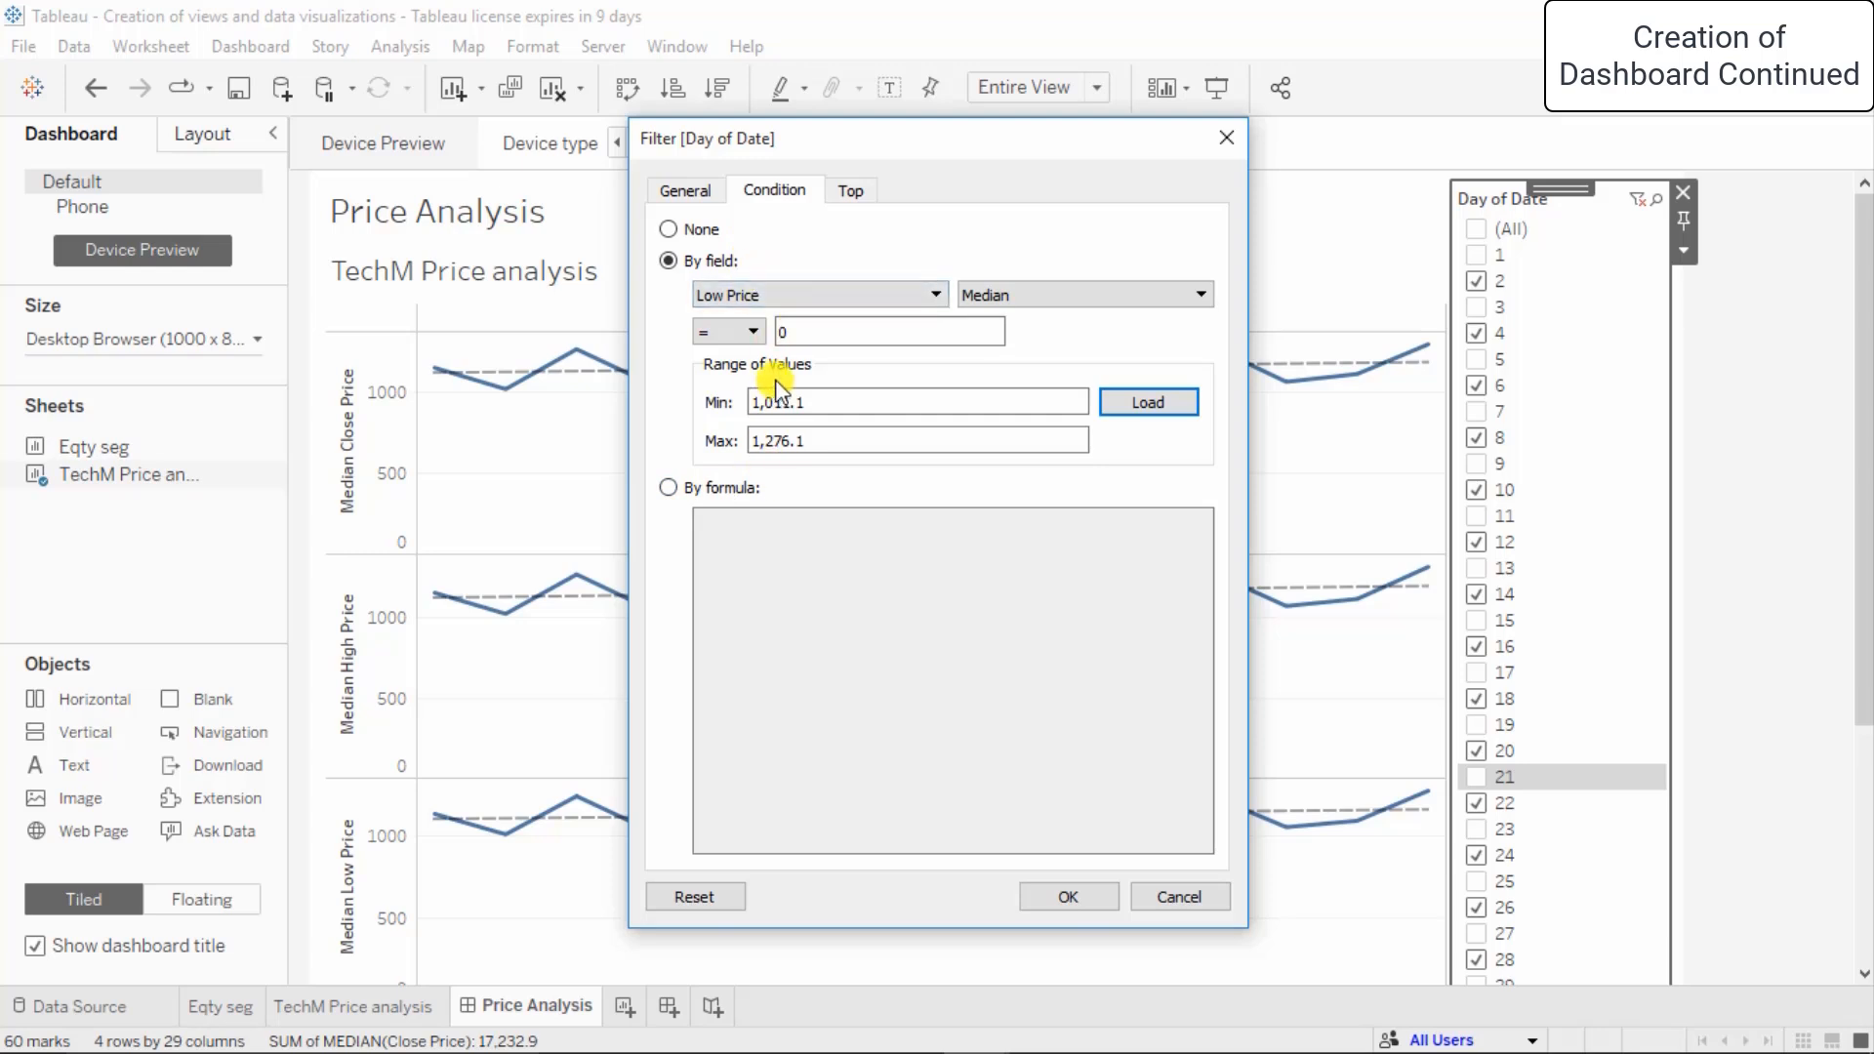
click(667, 487)
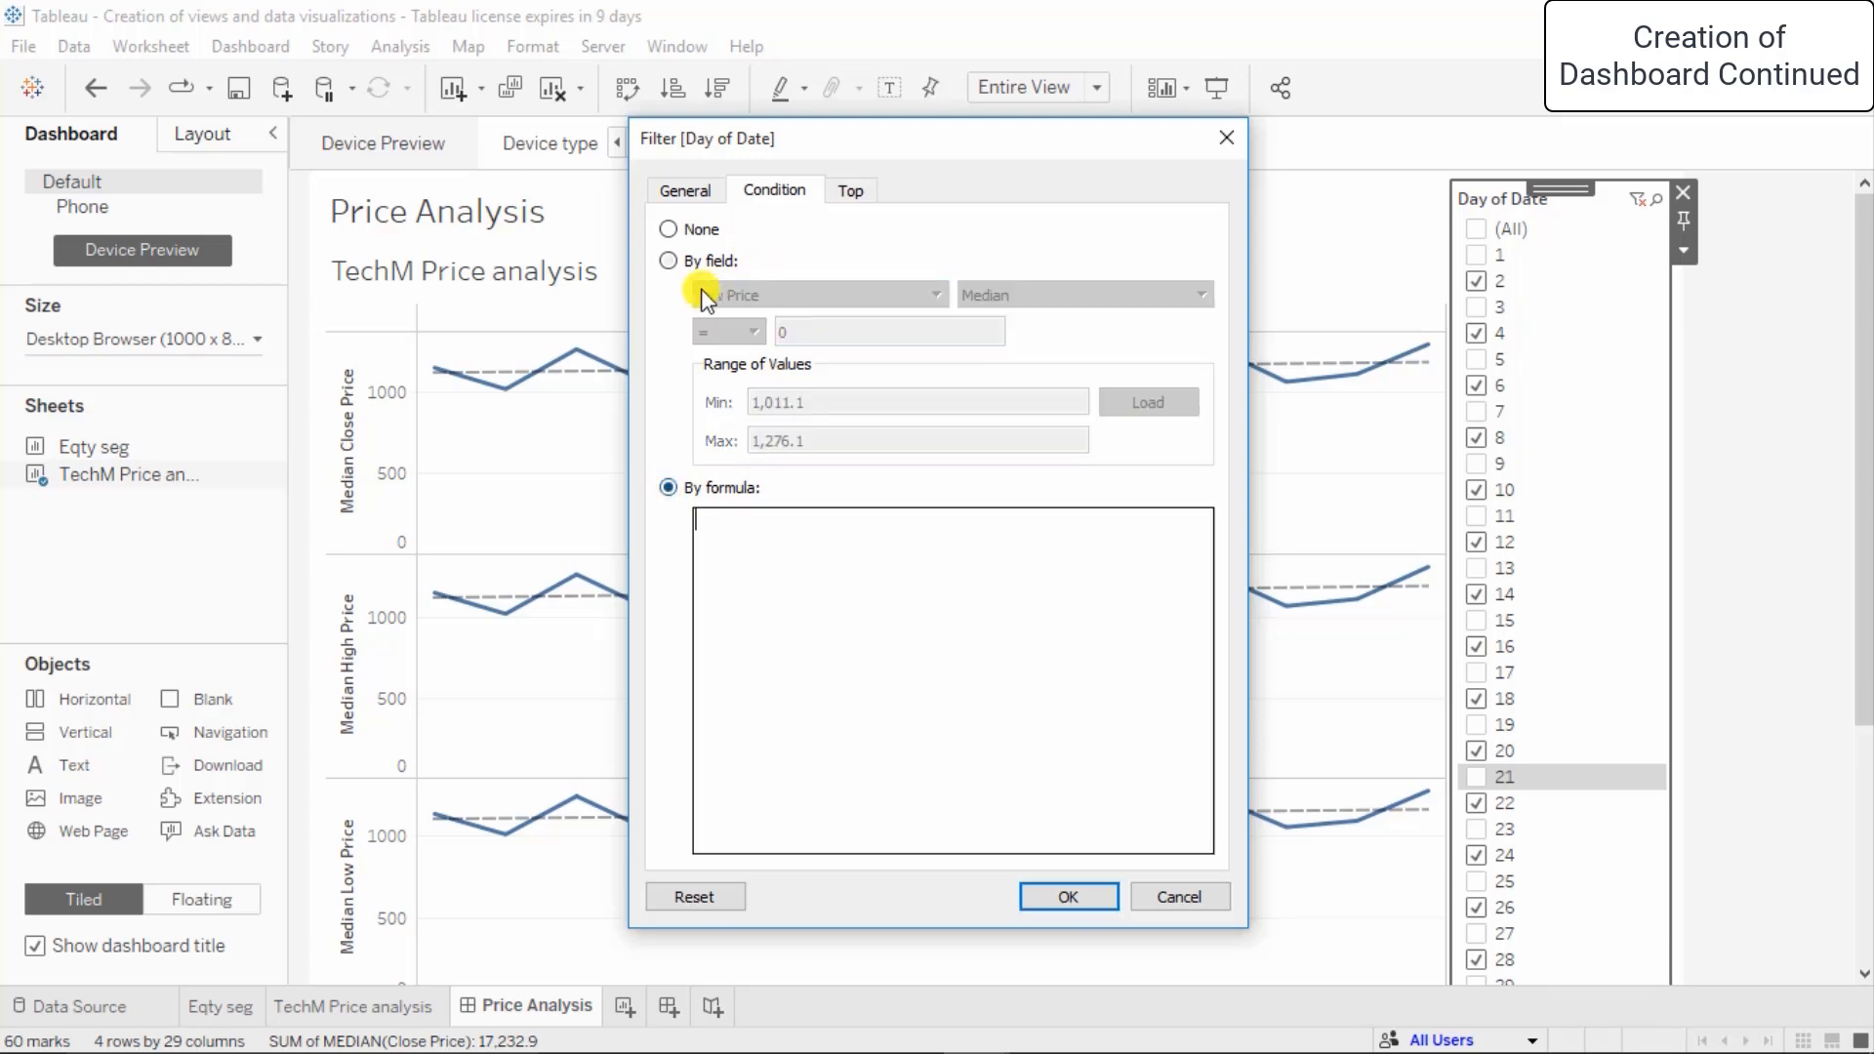
click(668, 261)
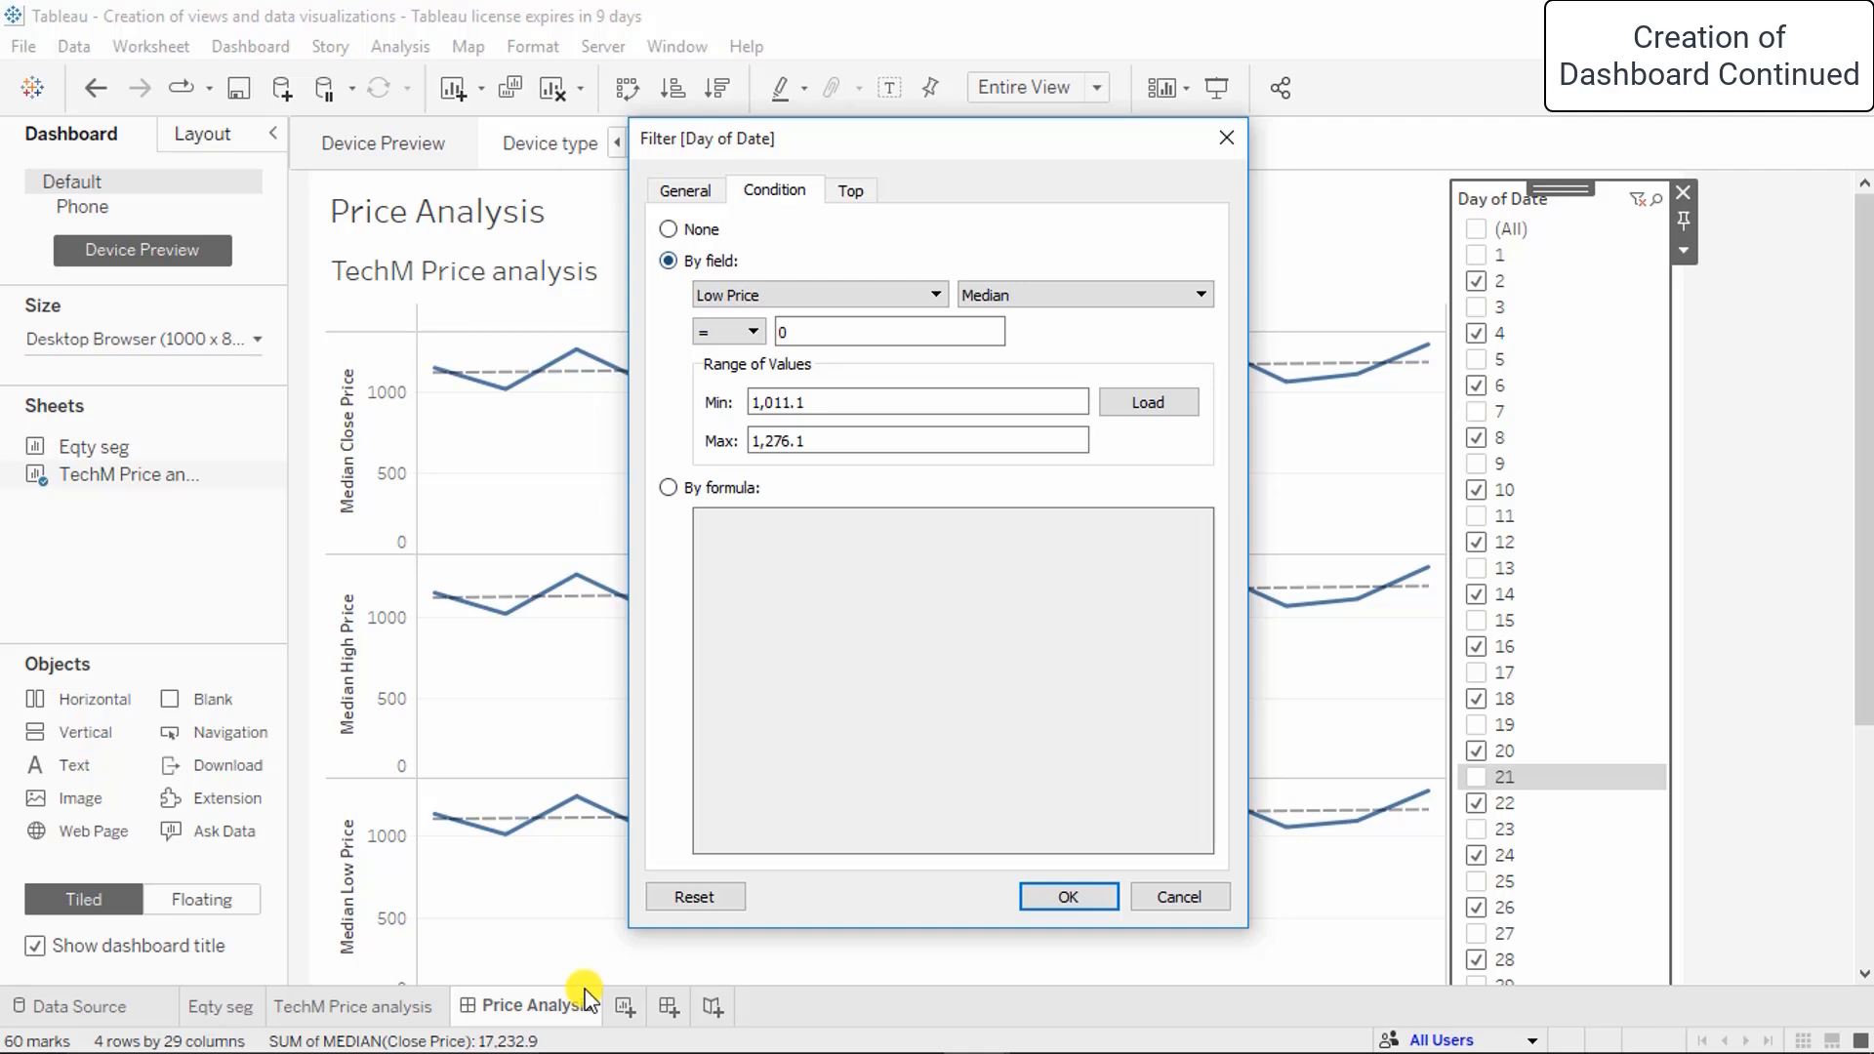
click(1049, 898)
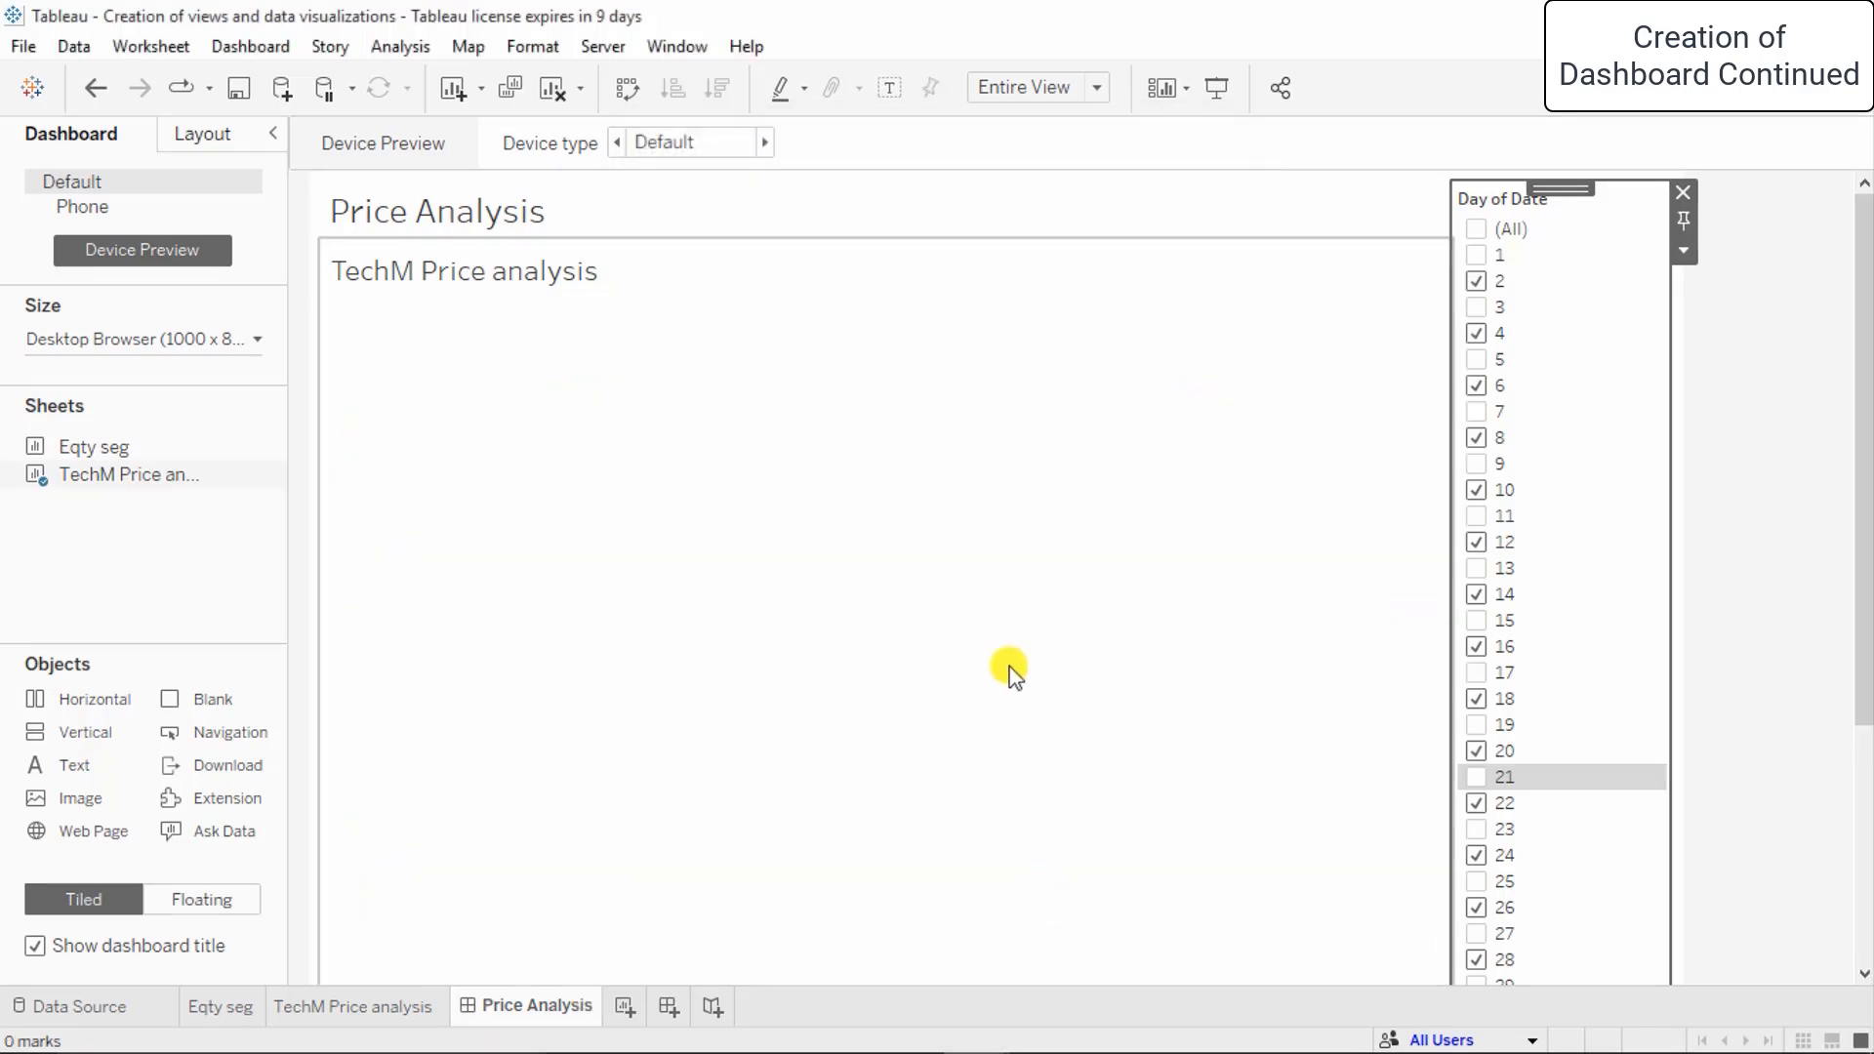
scroll(1009, 666, down, 3)
scroll(1009, 667, up, 3)
scroll(1009, 666, down, 2)
scroll(1009, 667, up, 2)
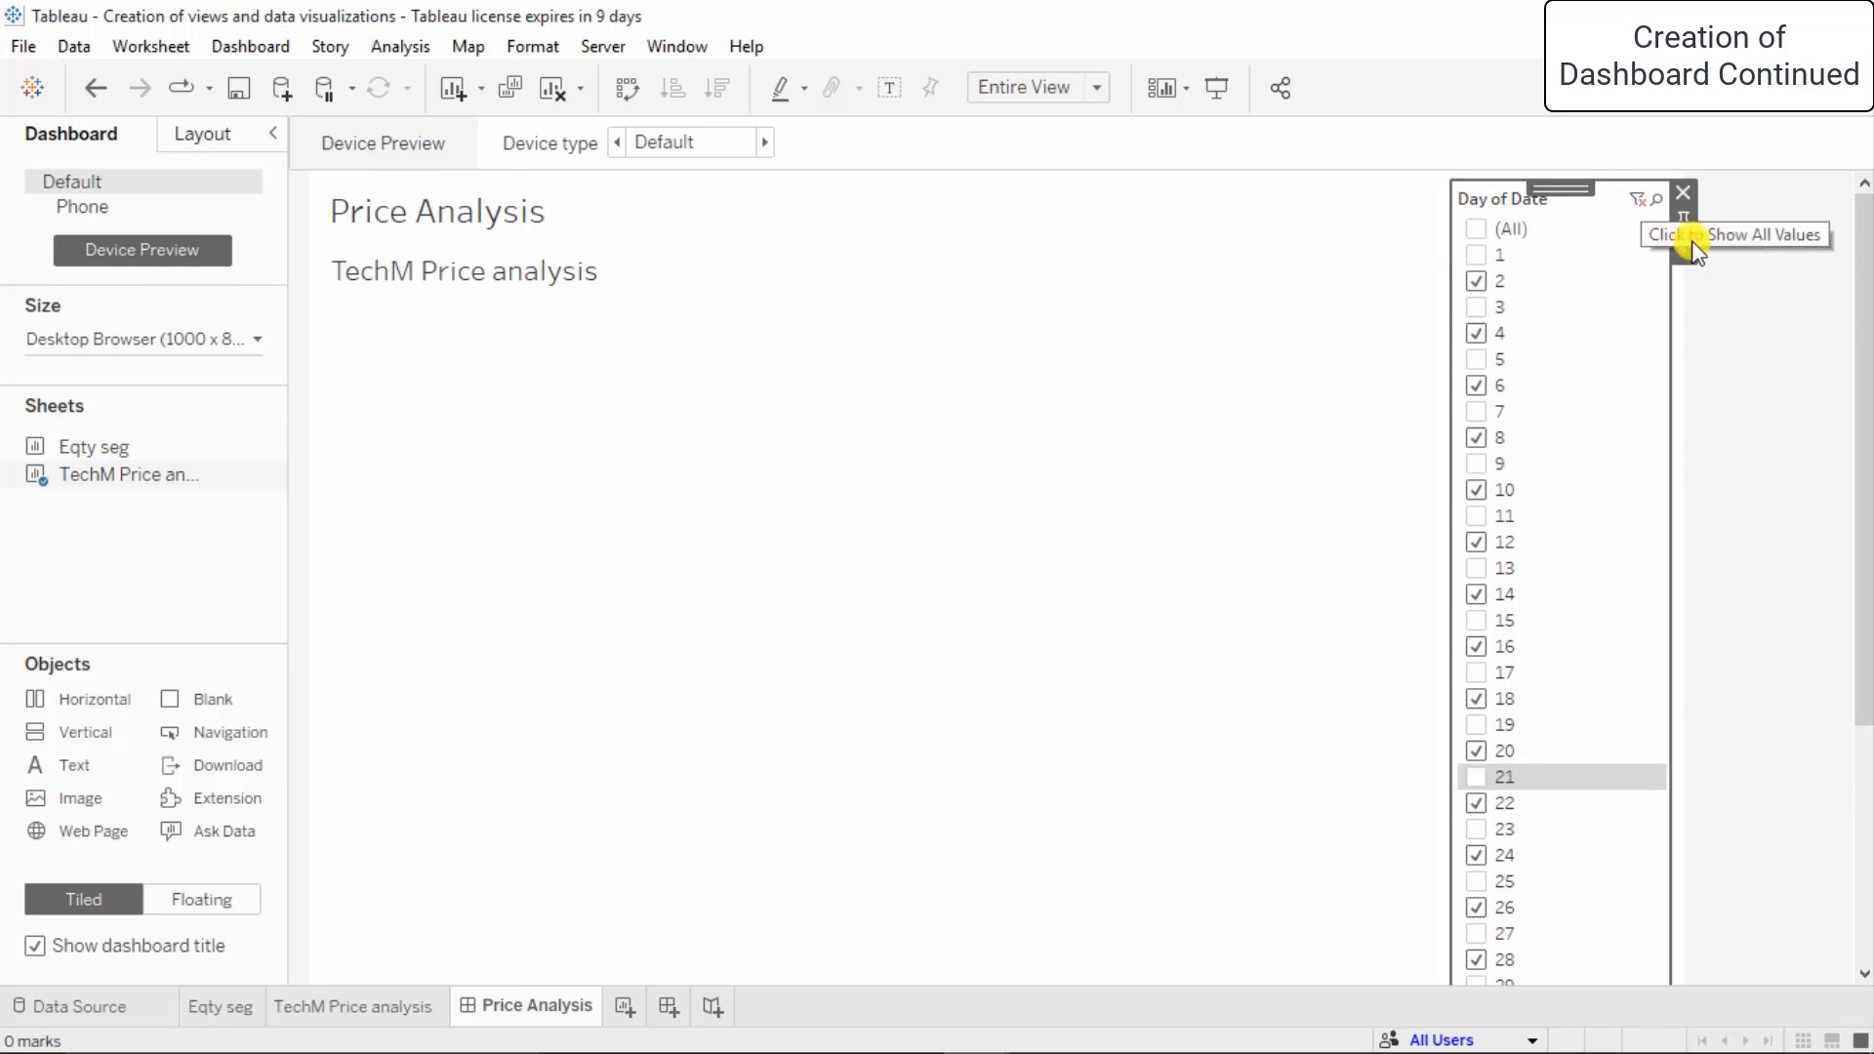
- Show all values in the Day of Date filter and switch its general selection to Select from list
click(1641, 208)
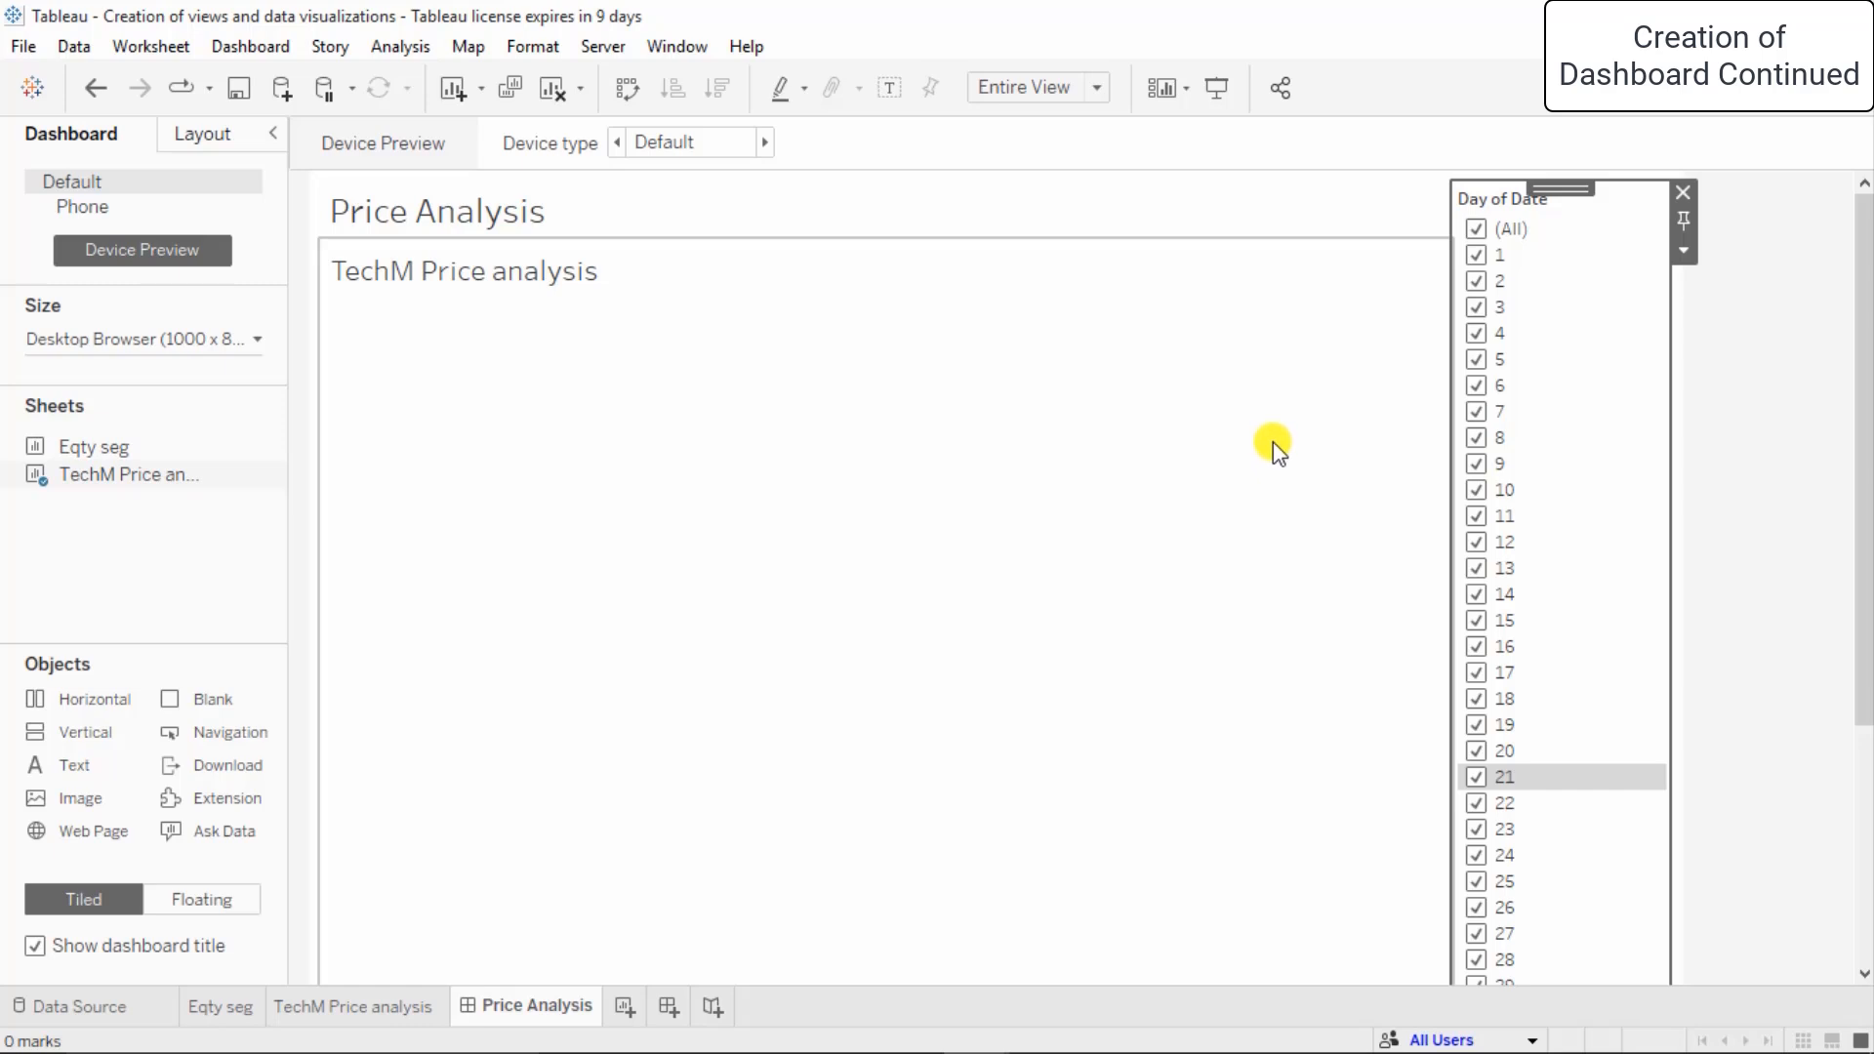
click(1682, 250)
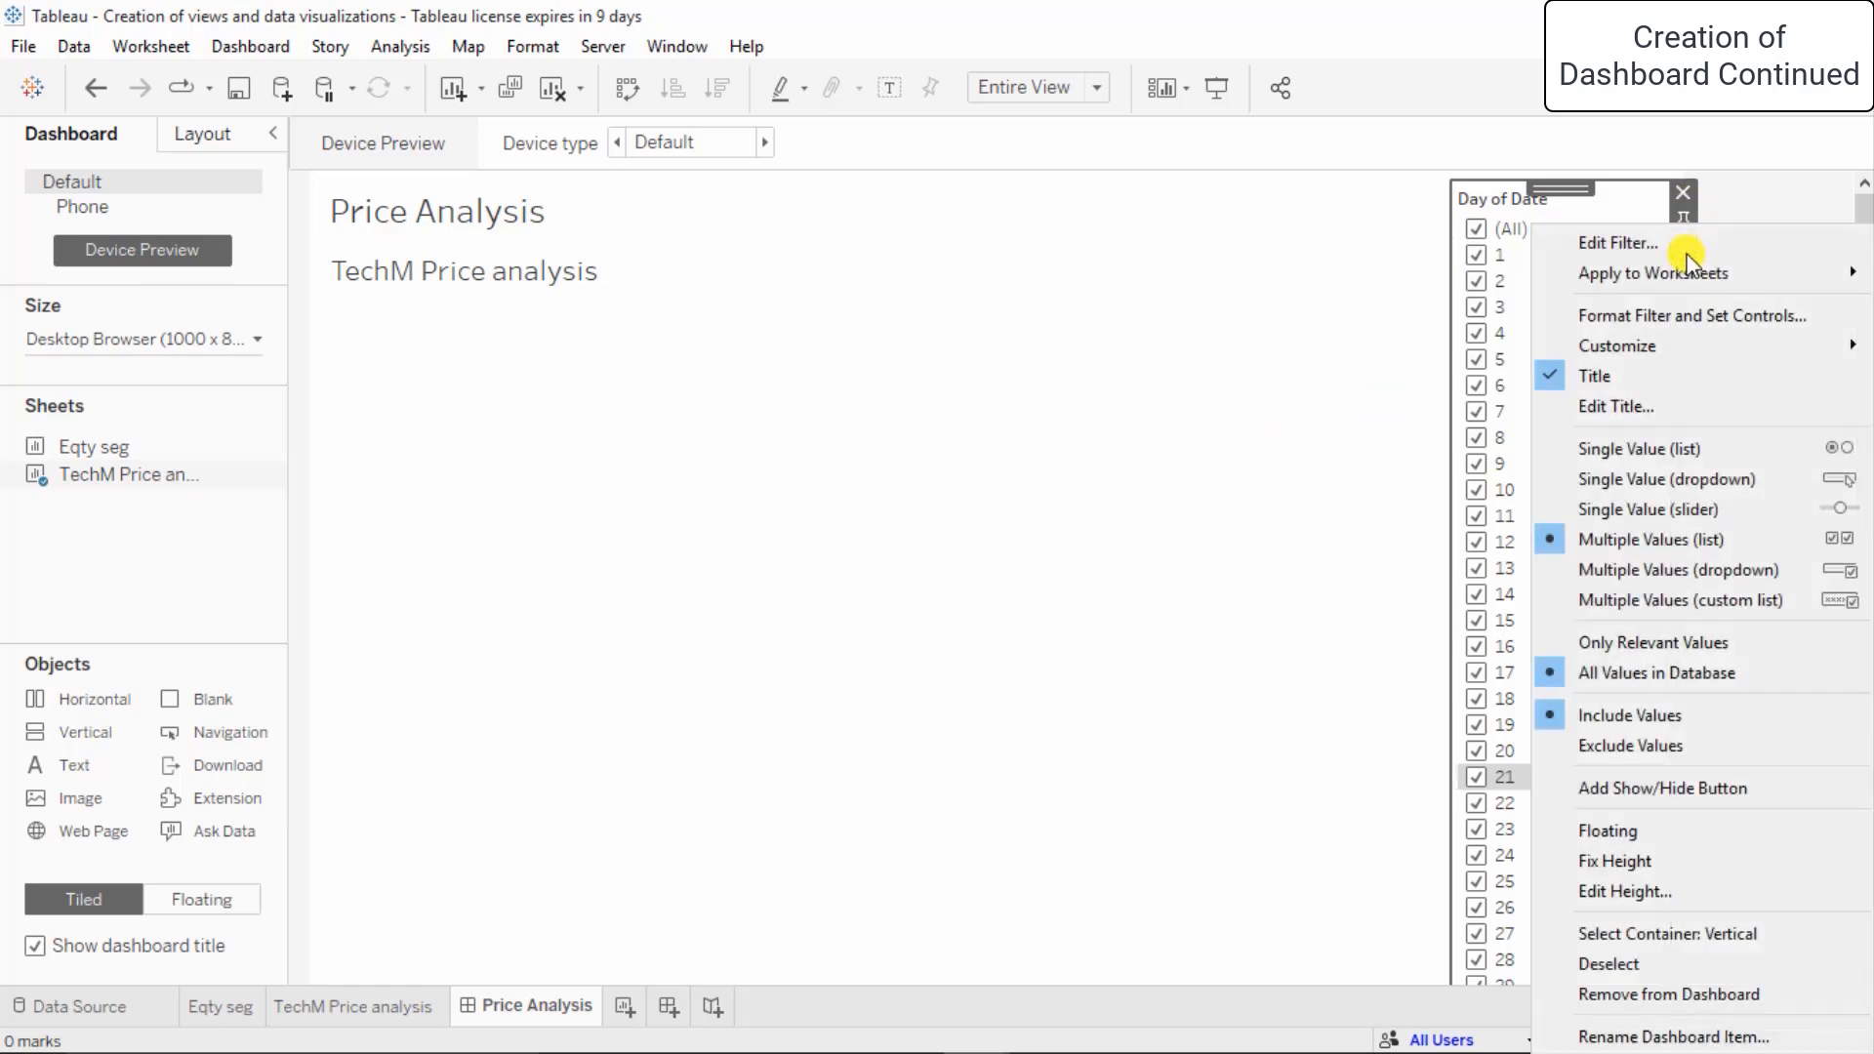
click(1618, 243)
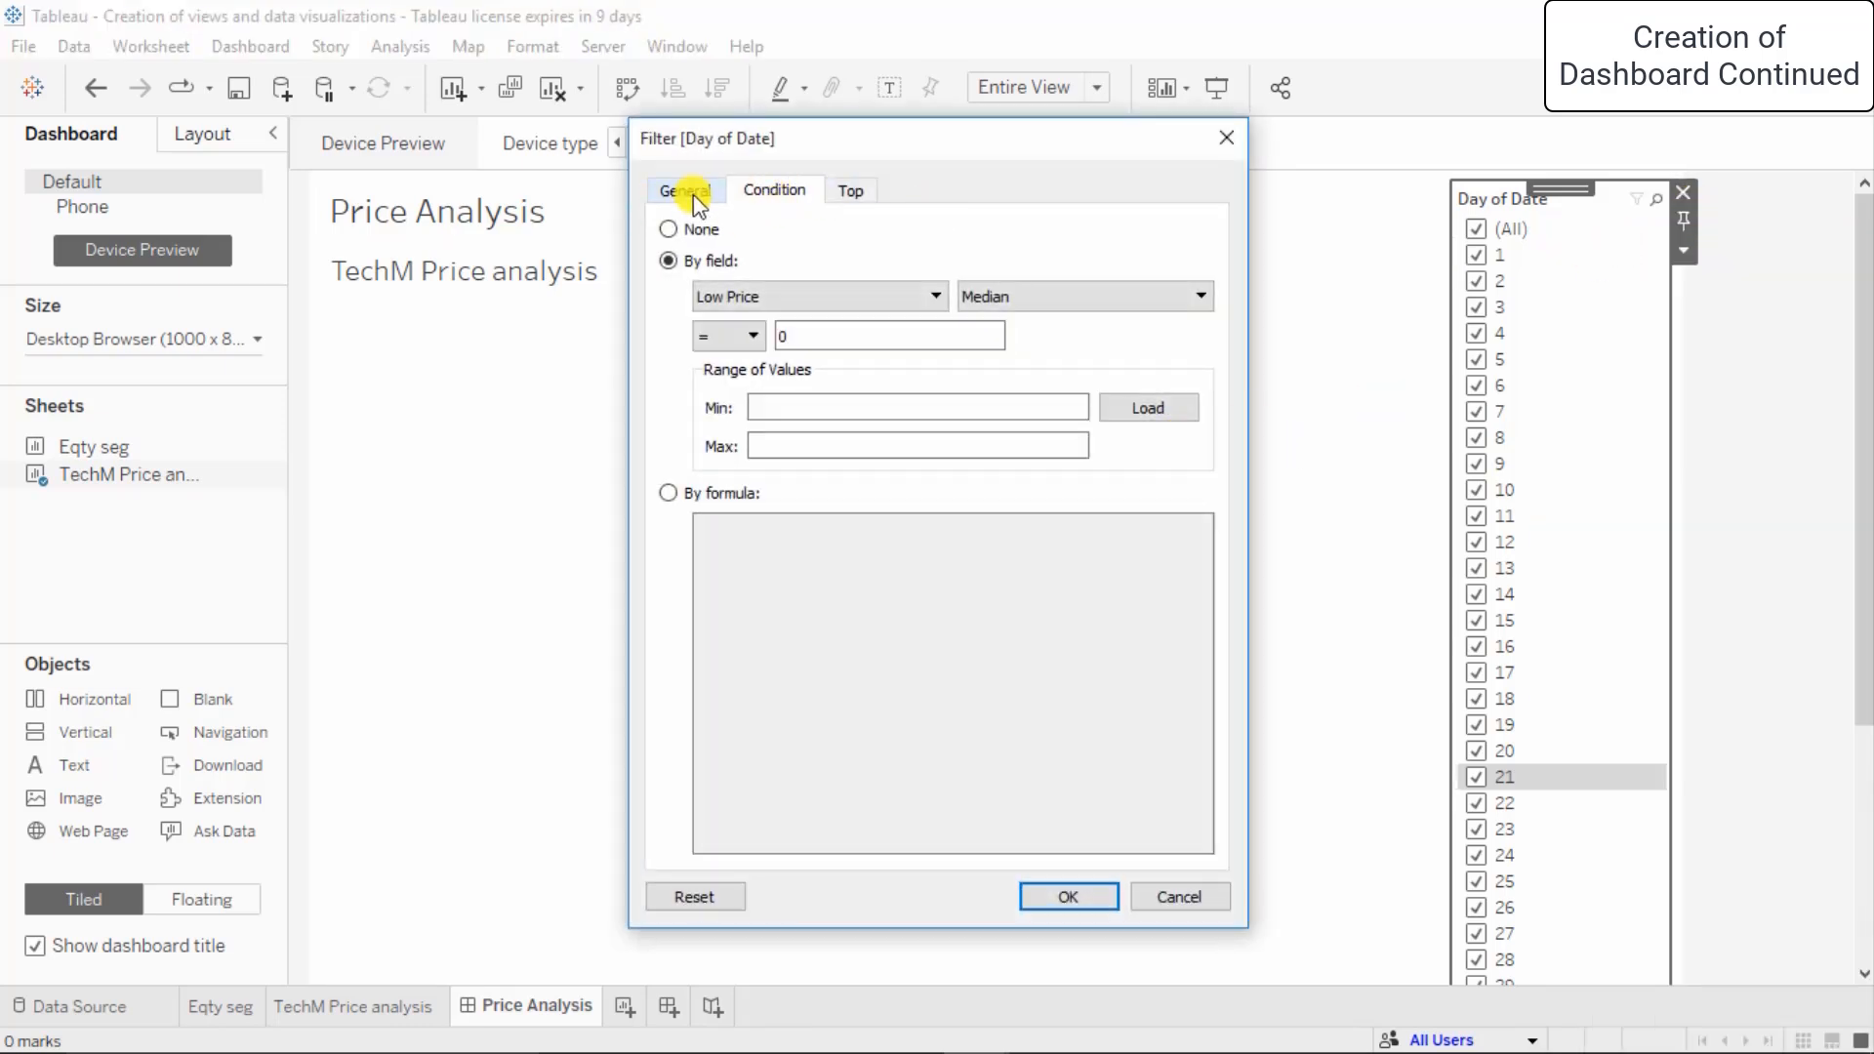
click(693, 195)
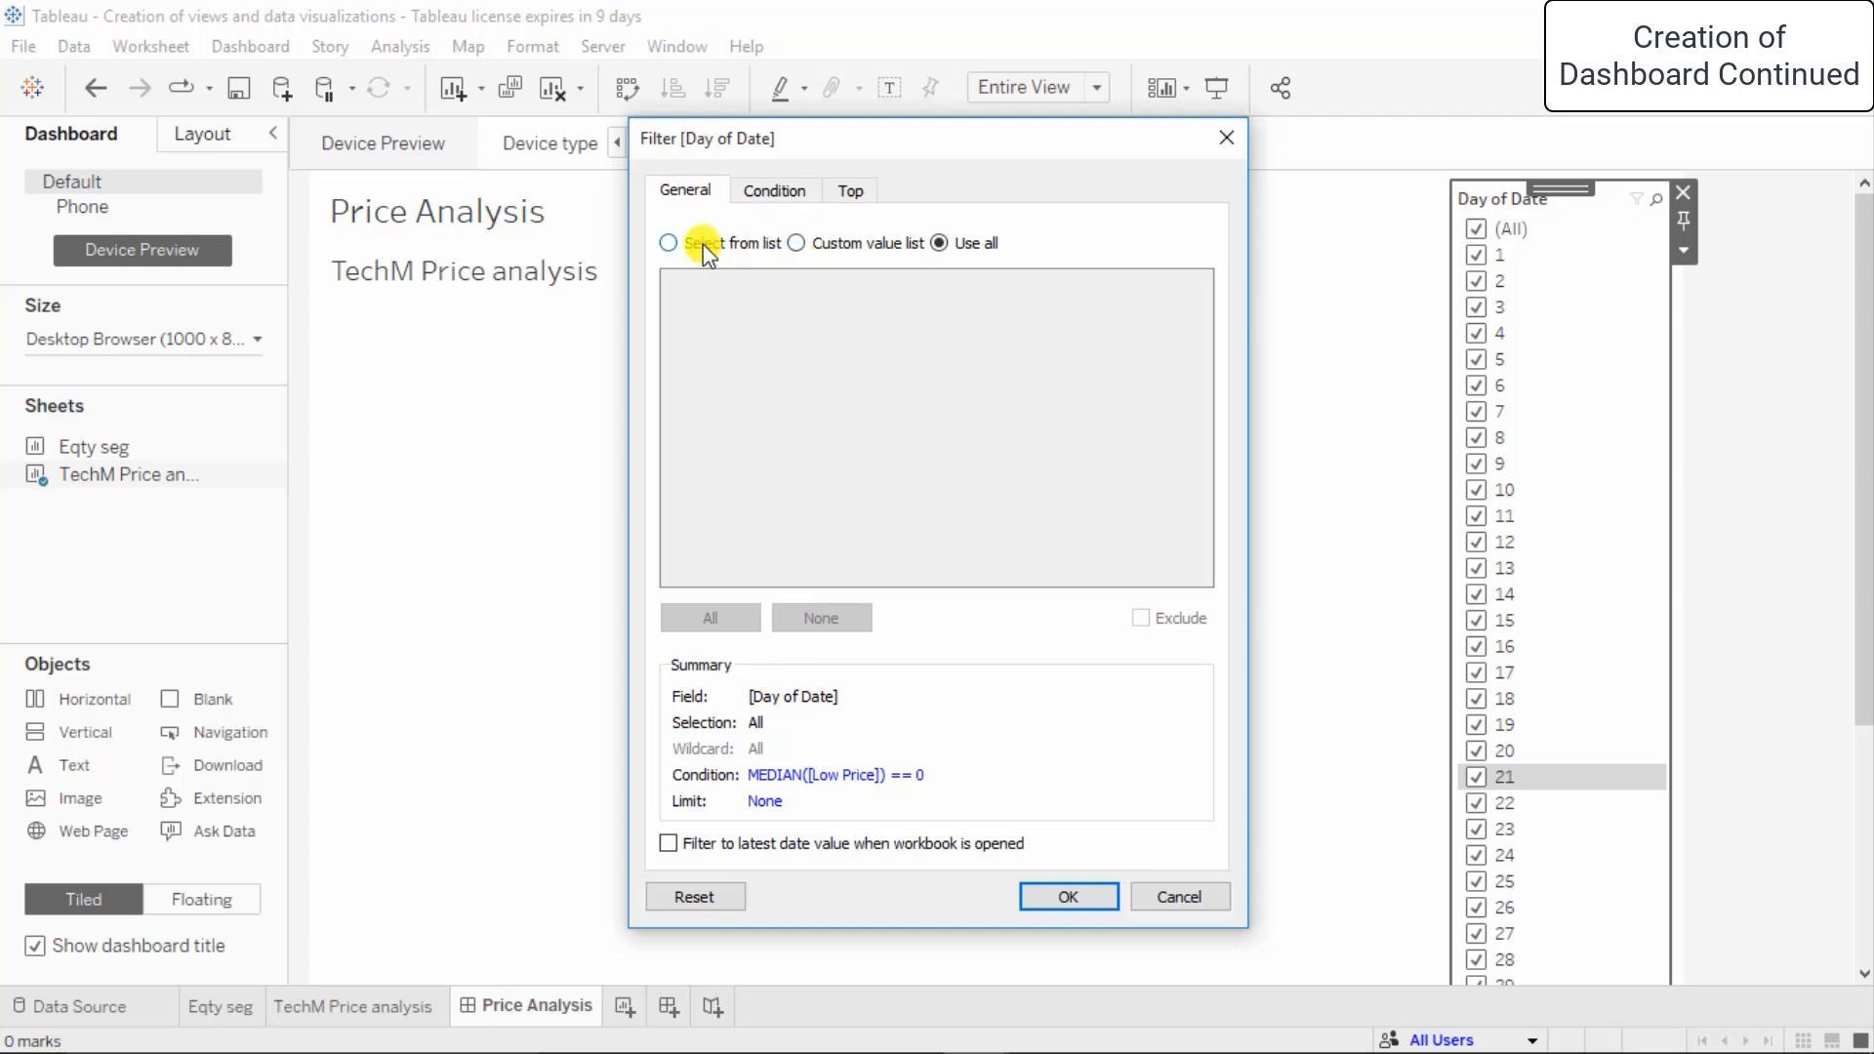
click(703, 244)
click(1061, 894)
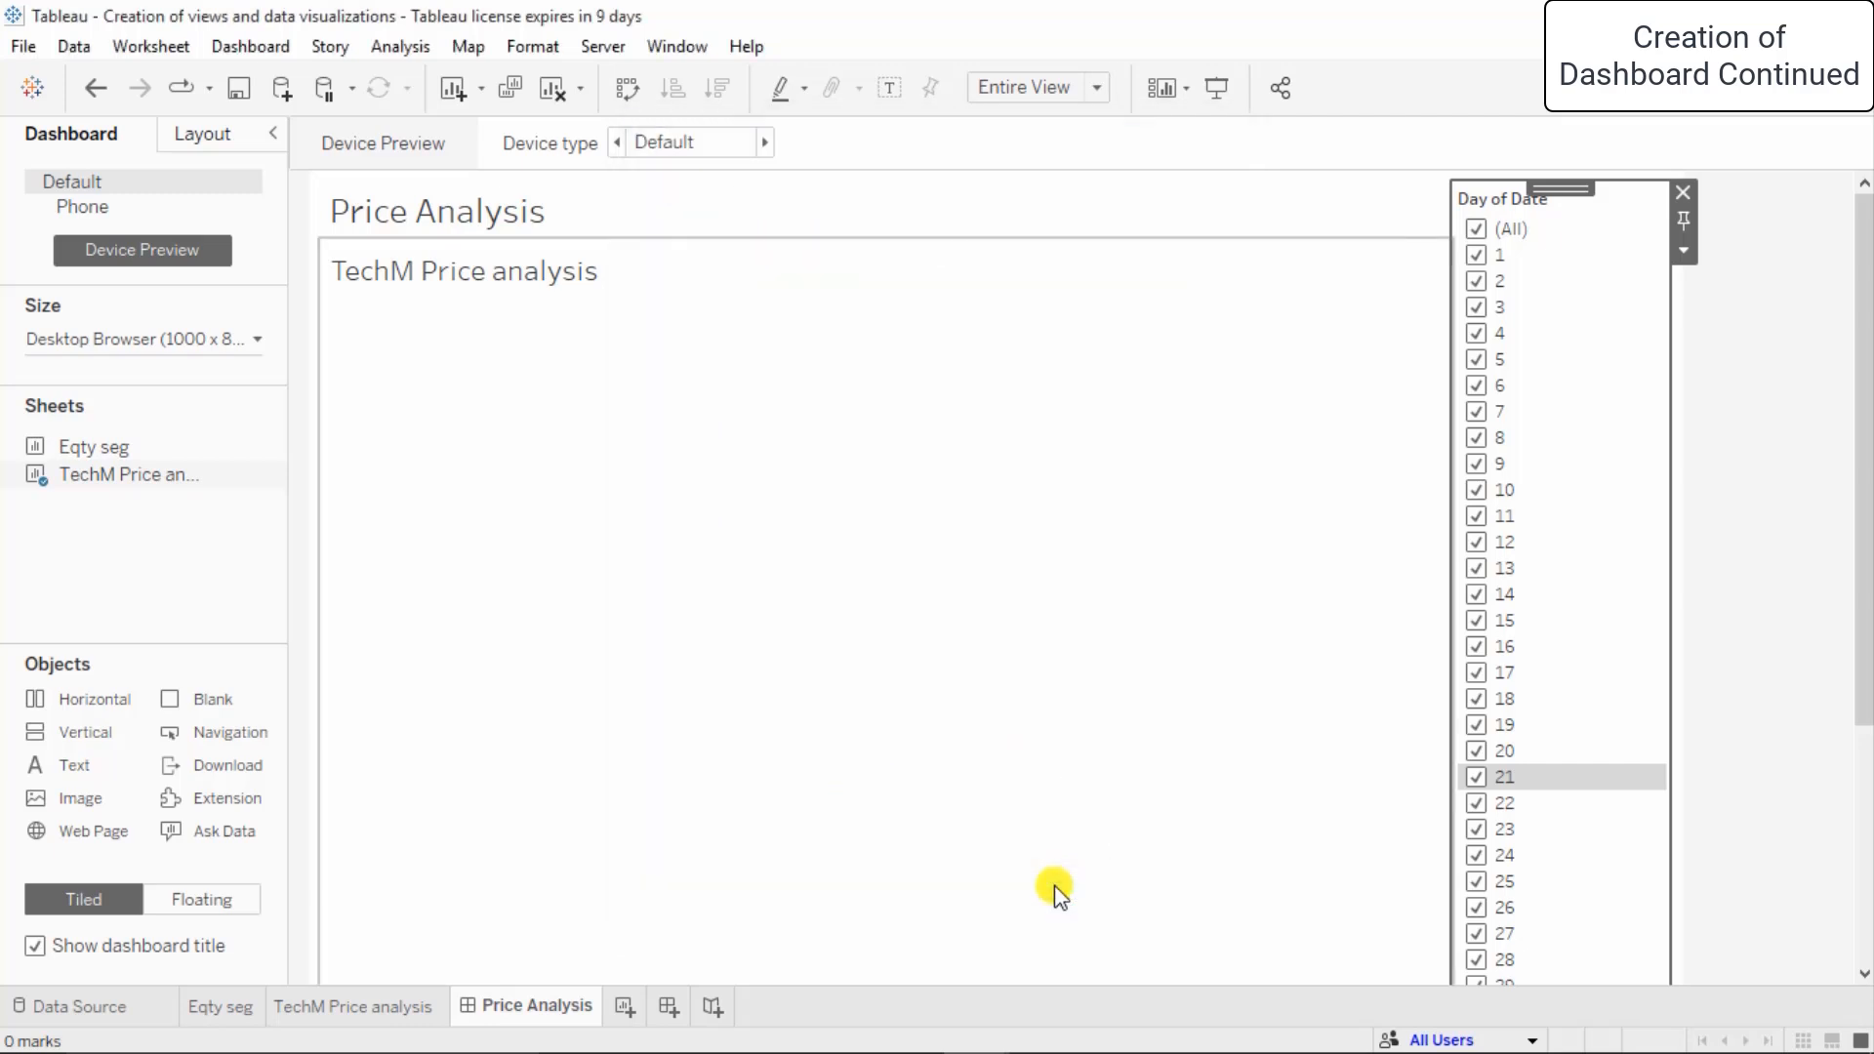
- Remove the Low Price condition from the Day of Date filter by setting the condition to None
scroll(1005, 664, down, 3)
scroll(1005, 663, down, 1)
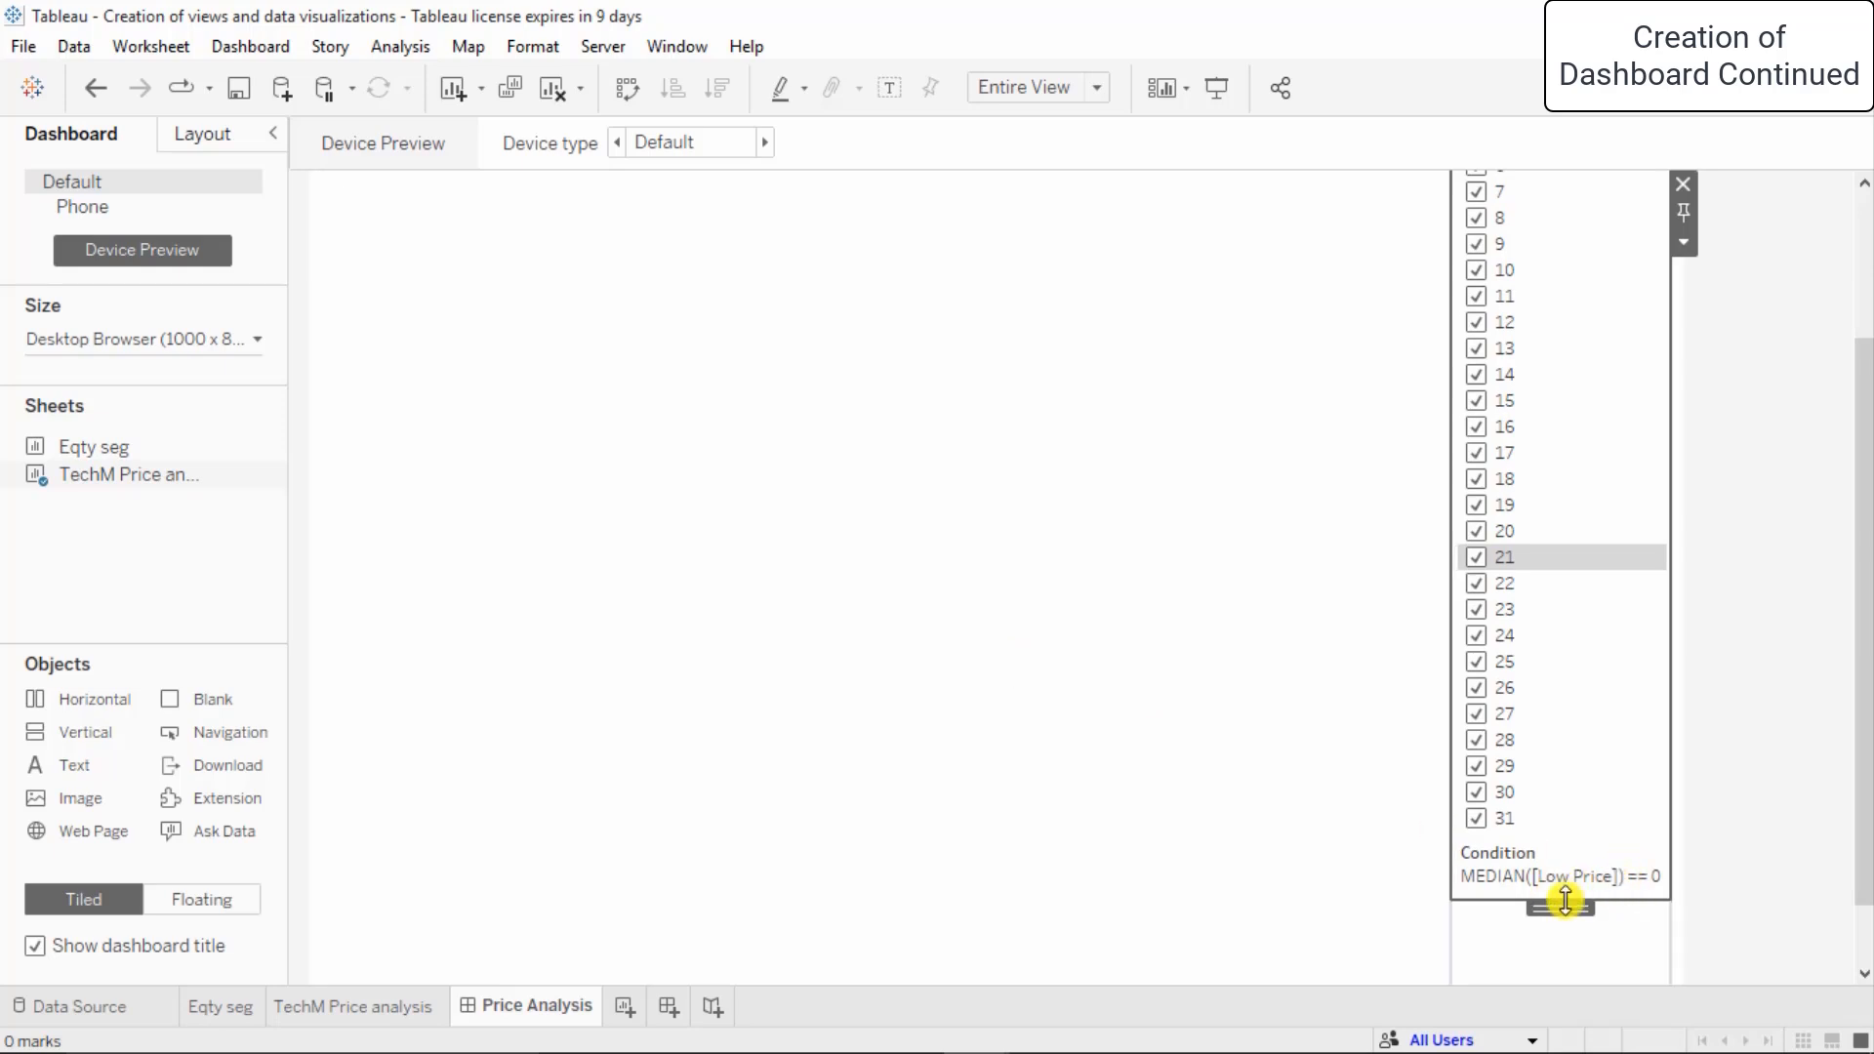
mouse_move(1564, 908)
mouse_down()
mouse_move(1527, 787)
mouse_move(1594, 787)
mouse_up()
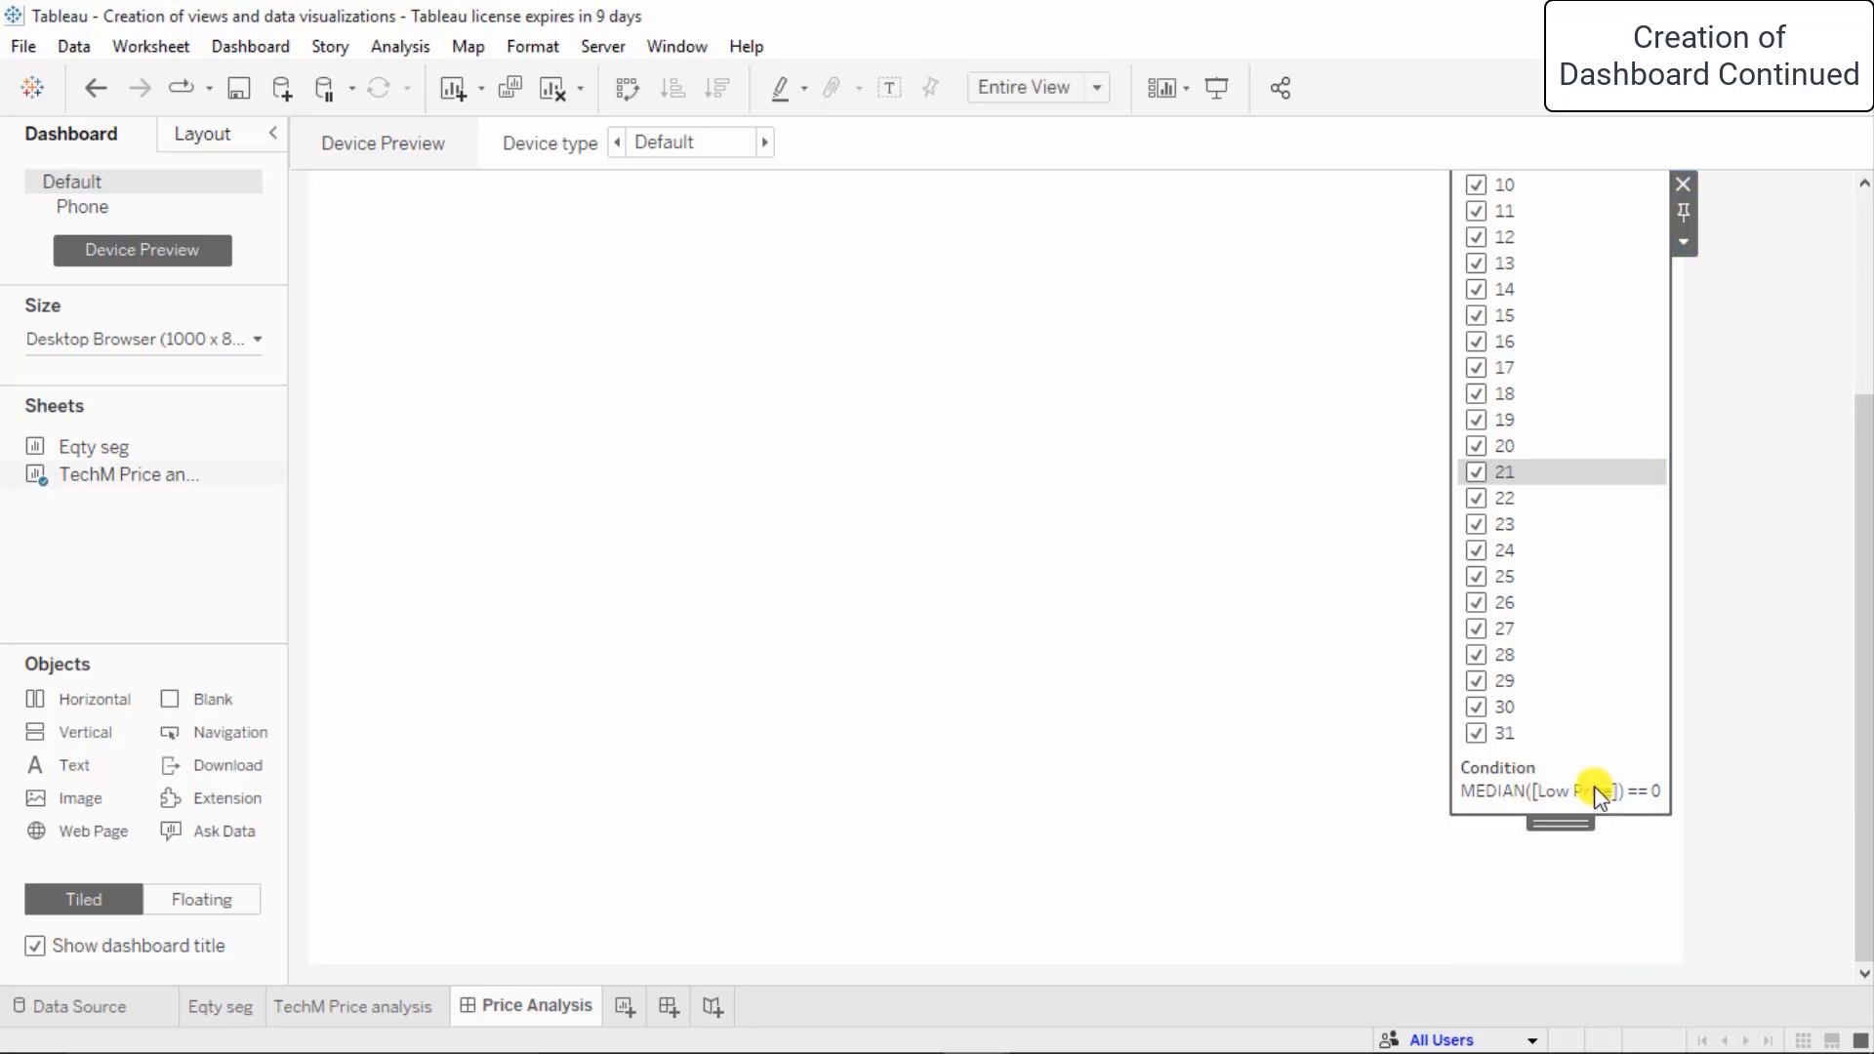
scroll(1485, 786, up, 5)
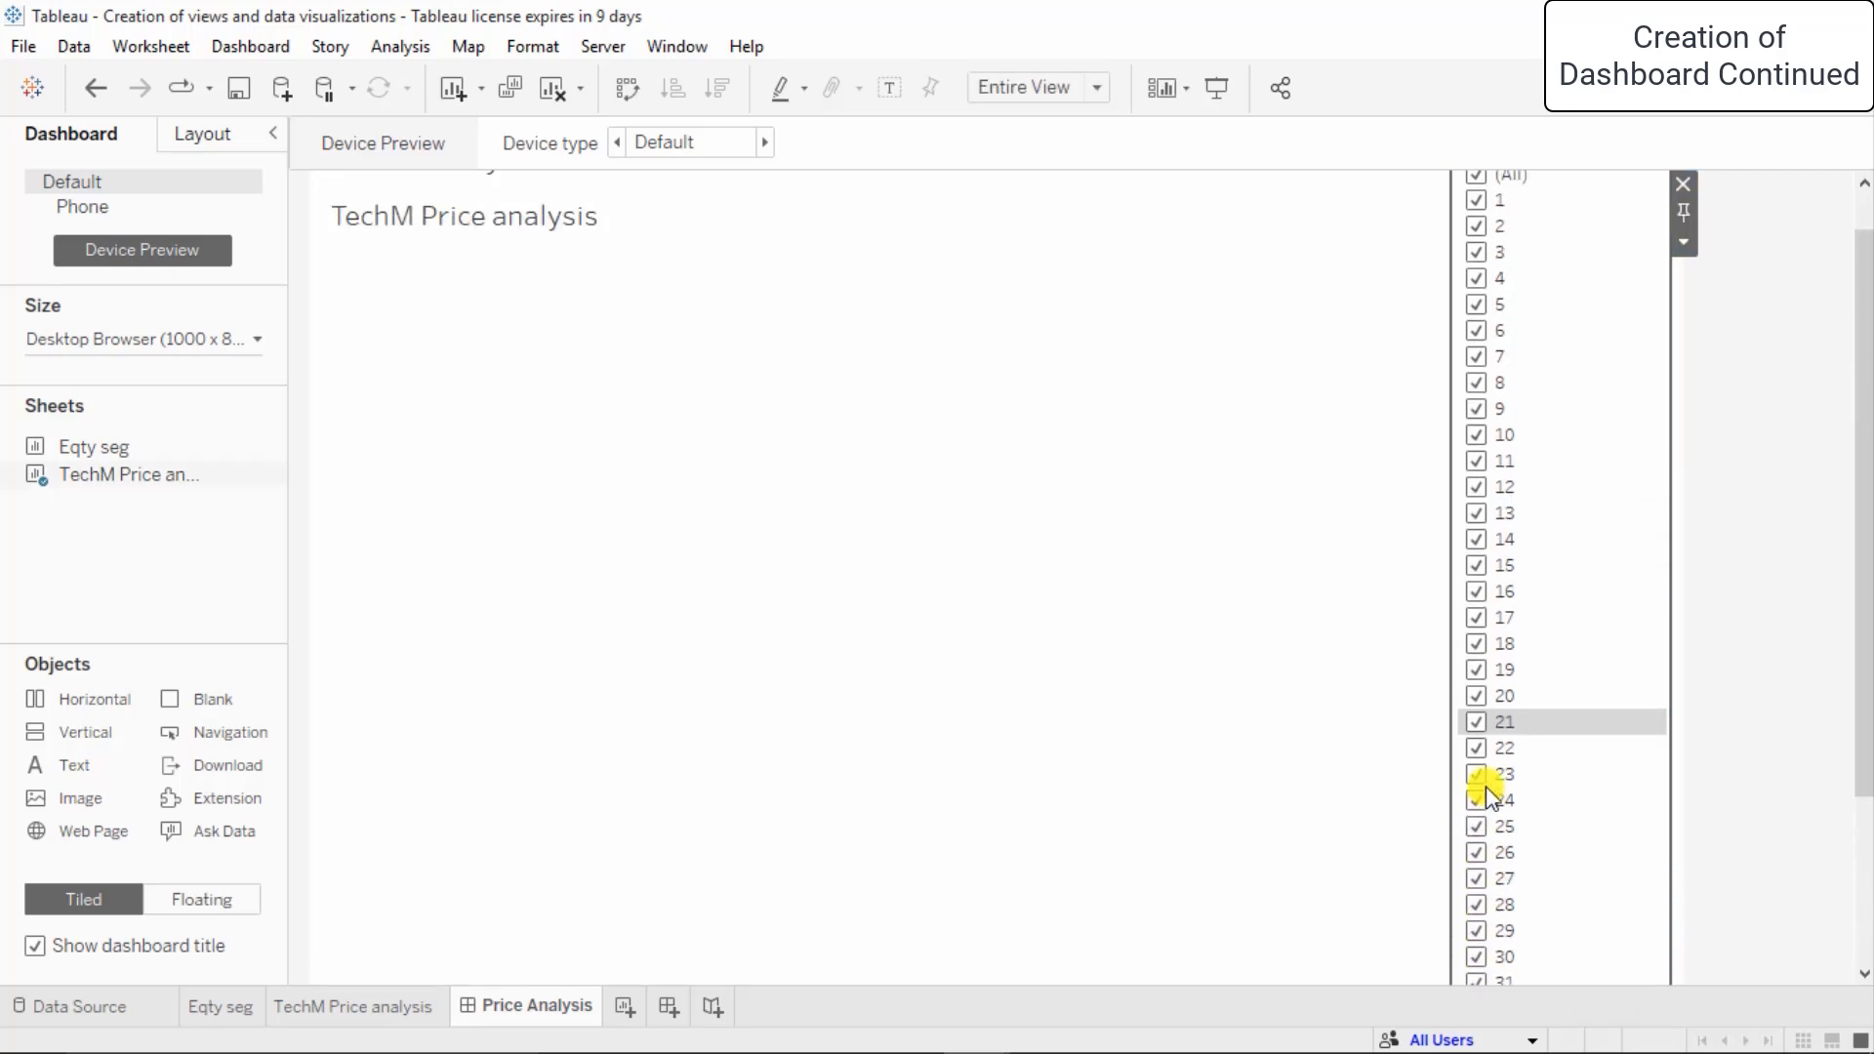
click(1690, 250)
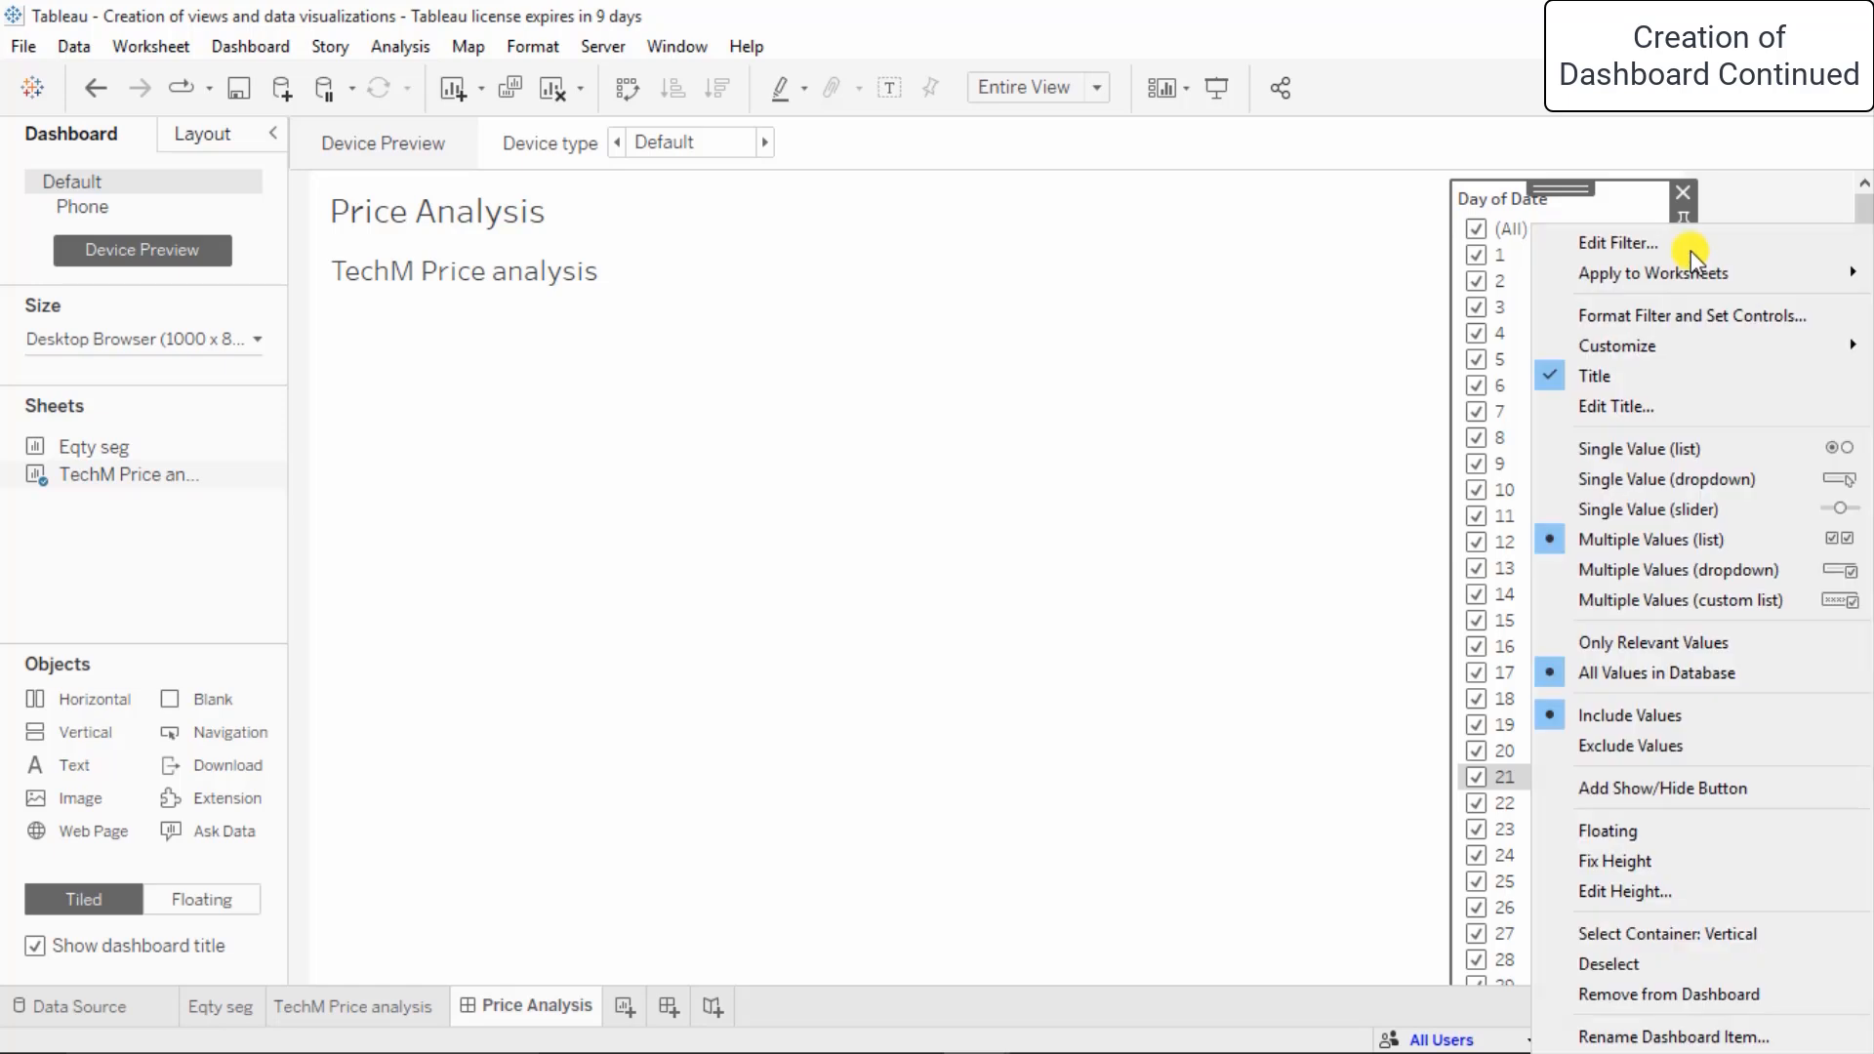
click(1634, 242)
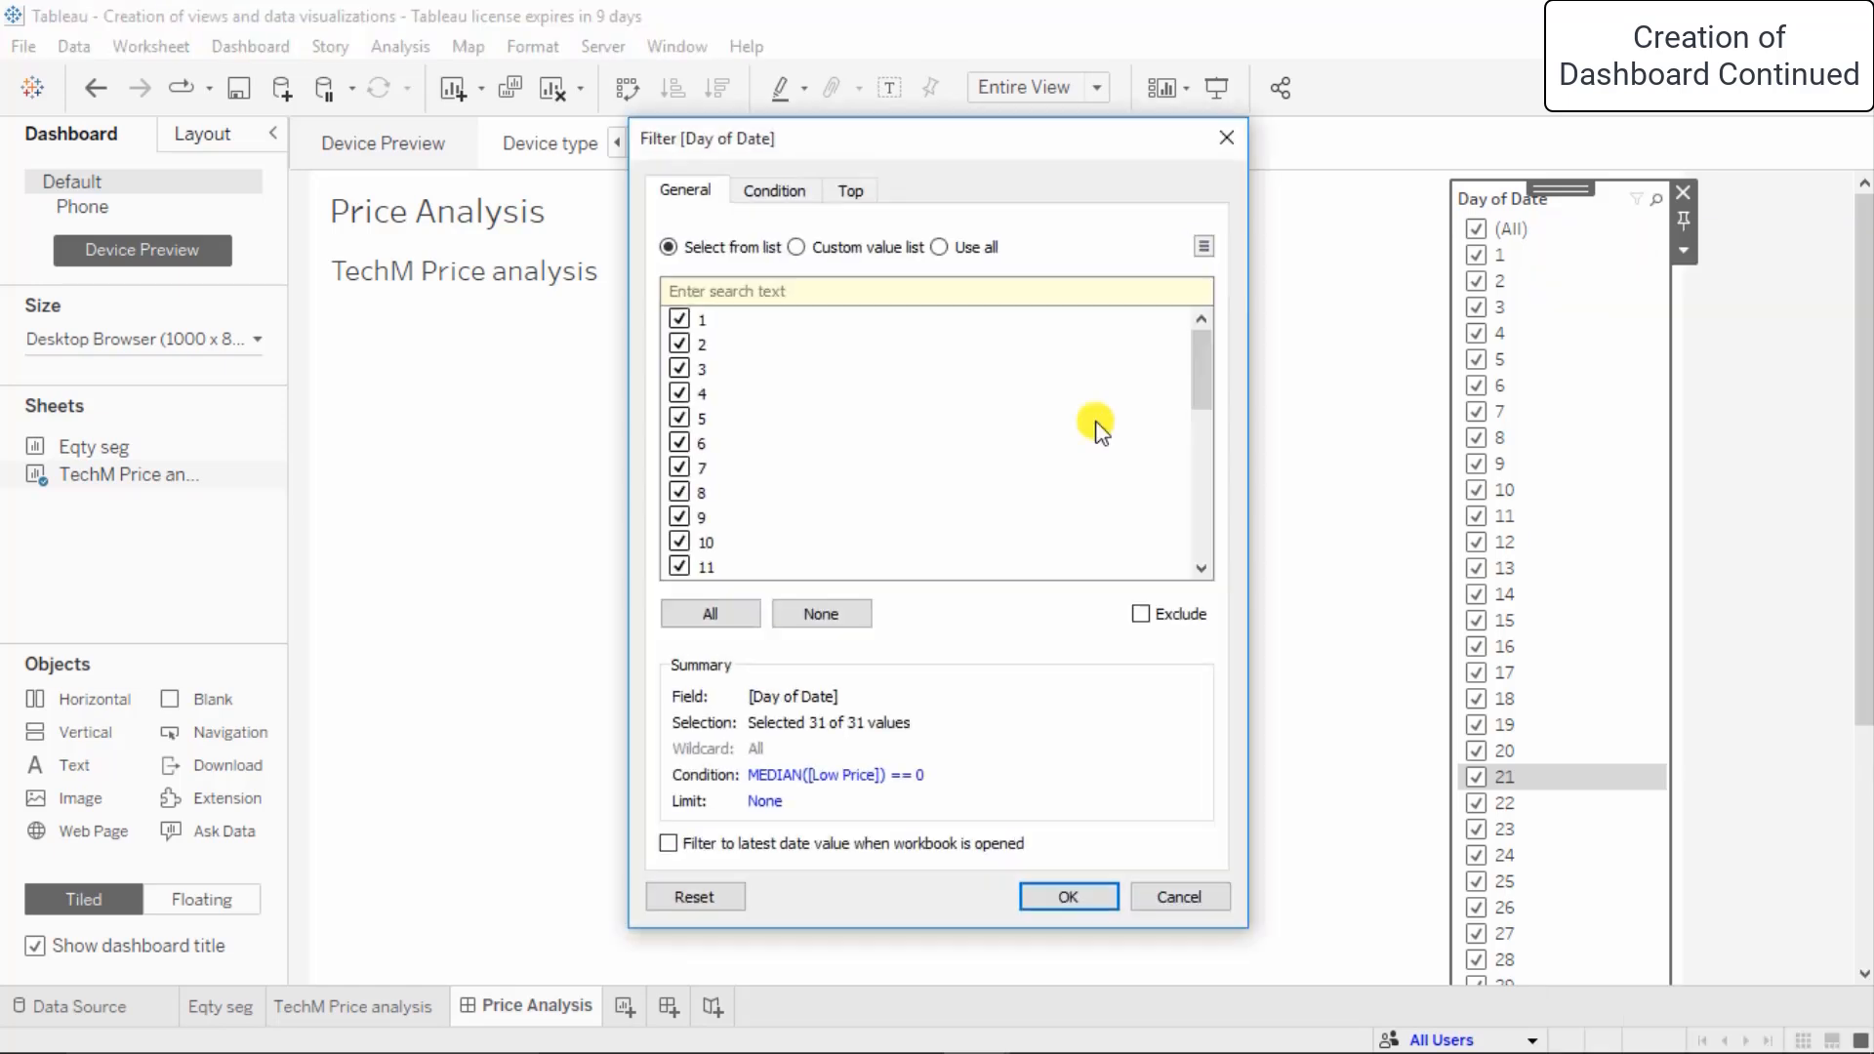
click(779, 187)
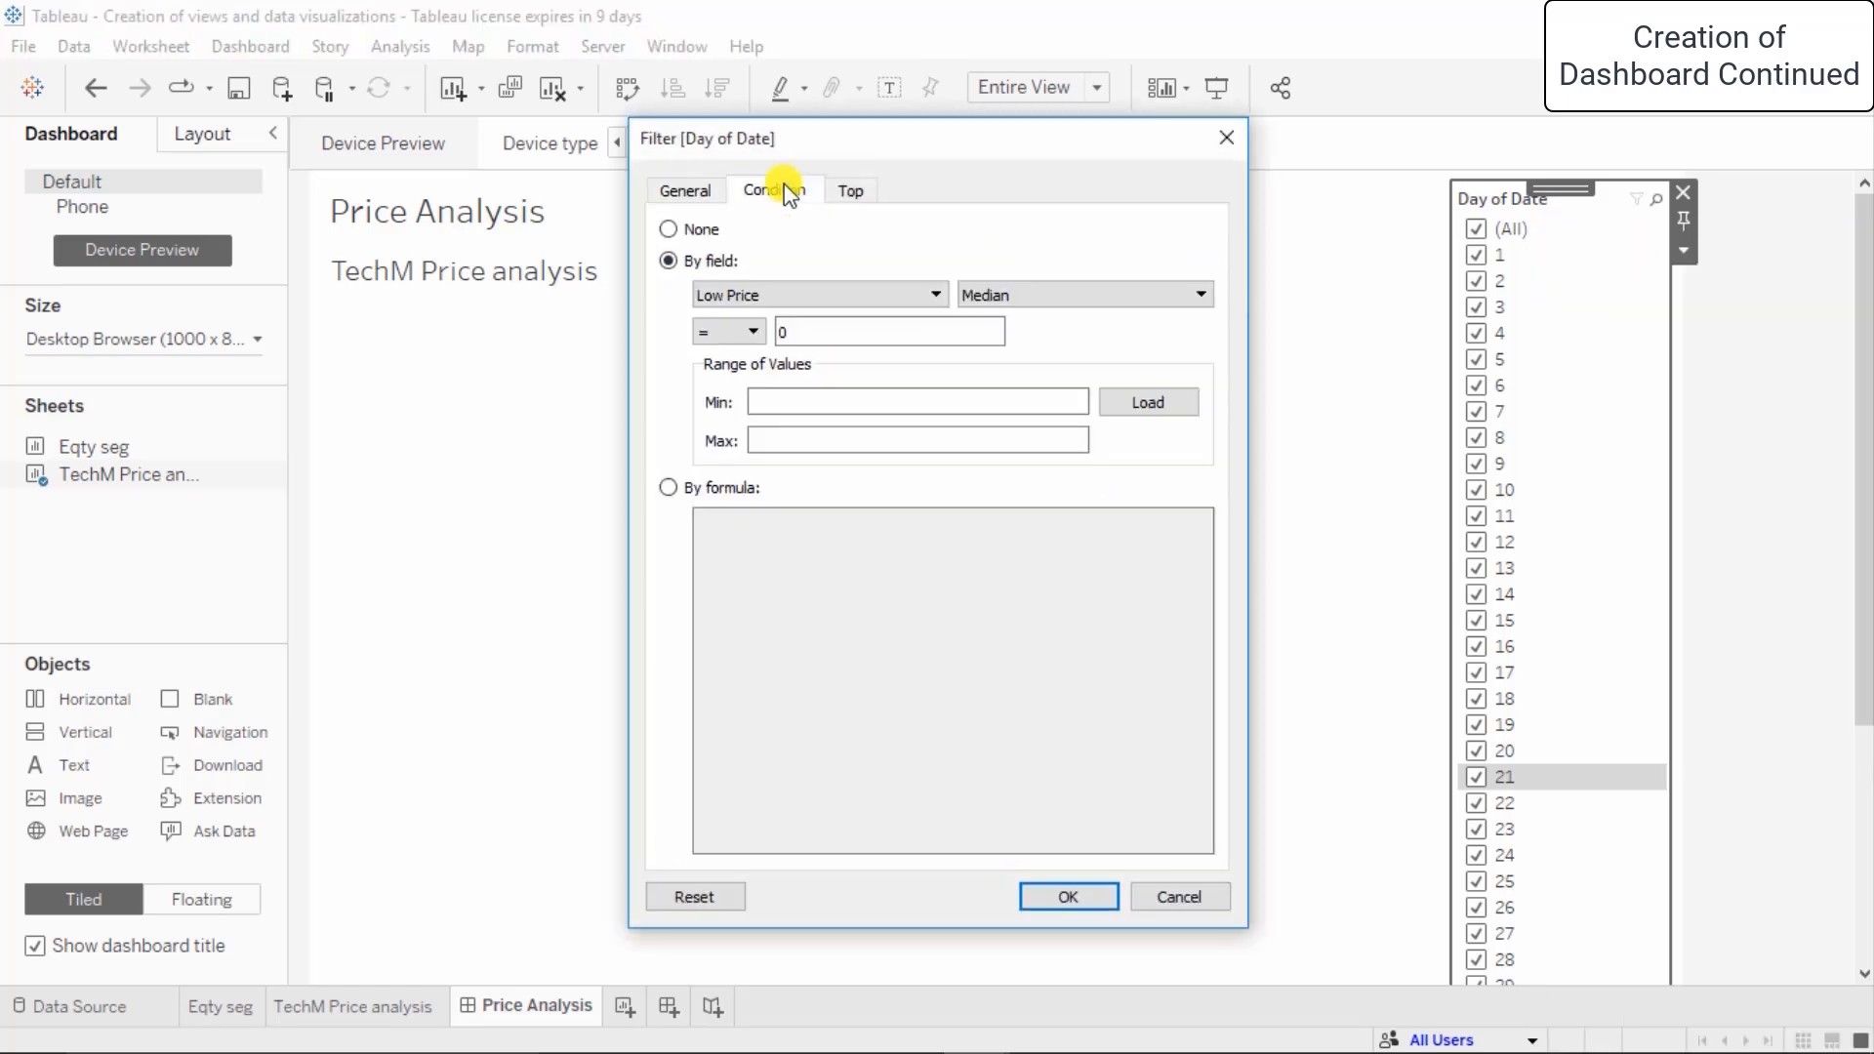
click(698, 233)
click(1068, 896)
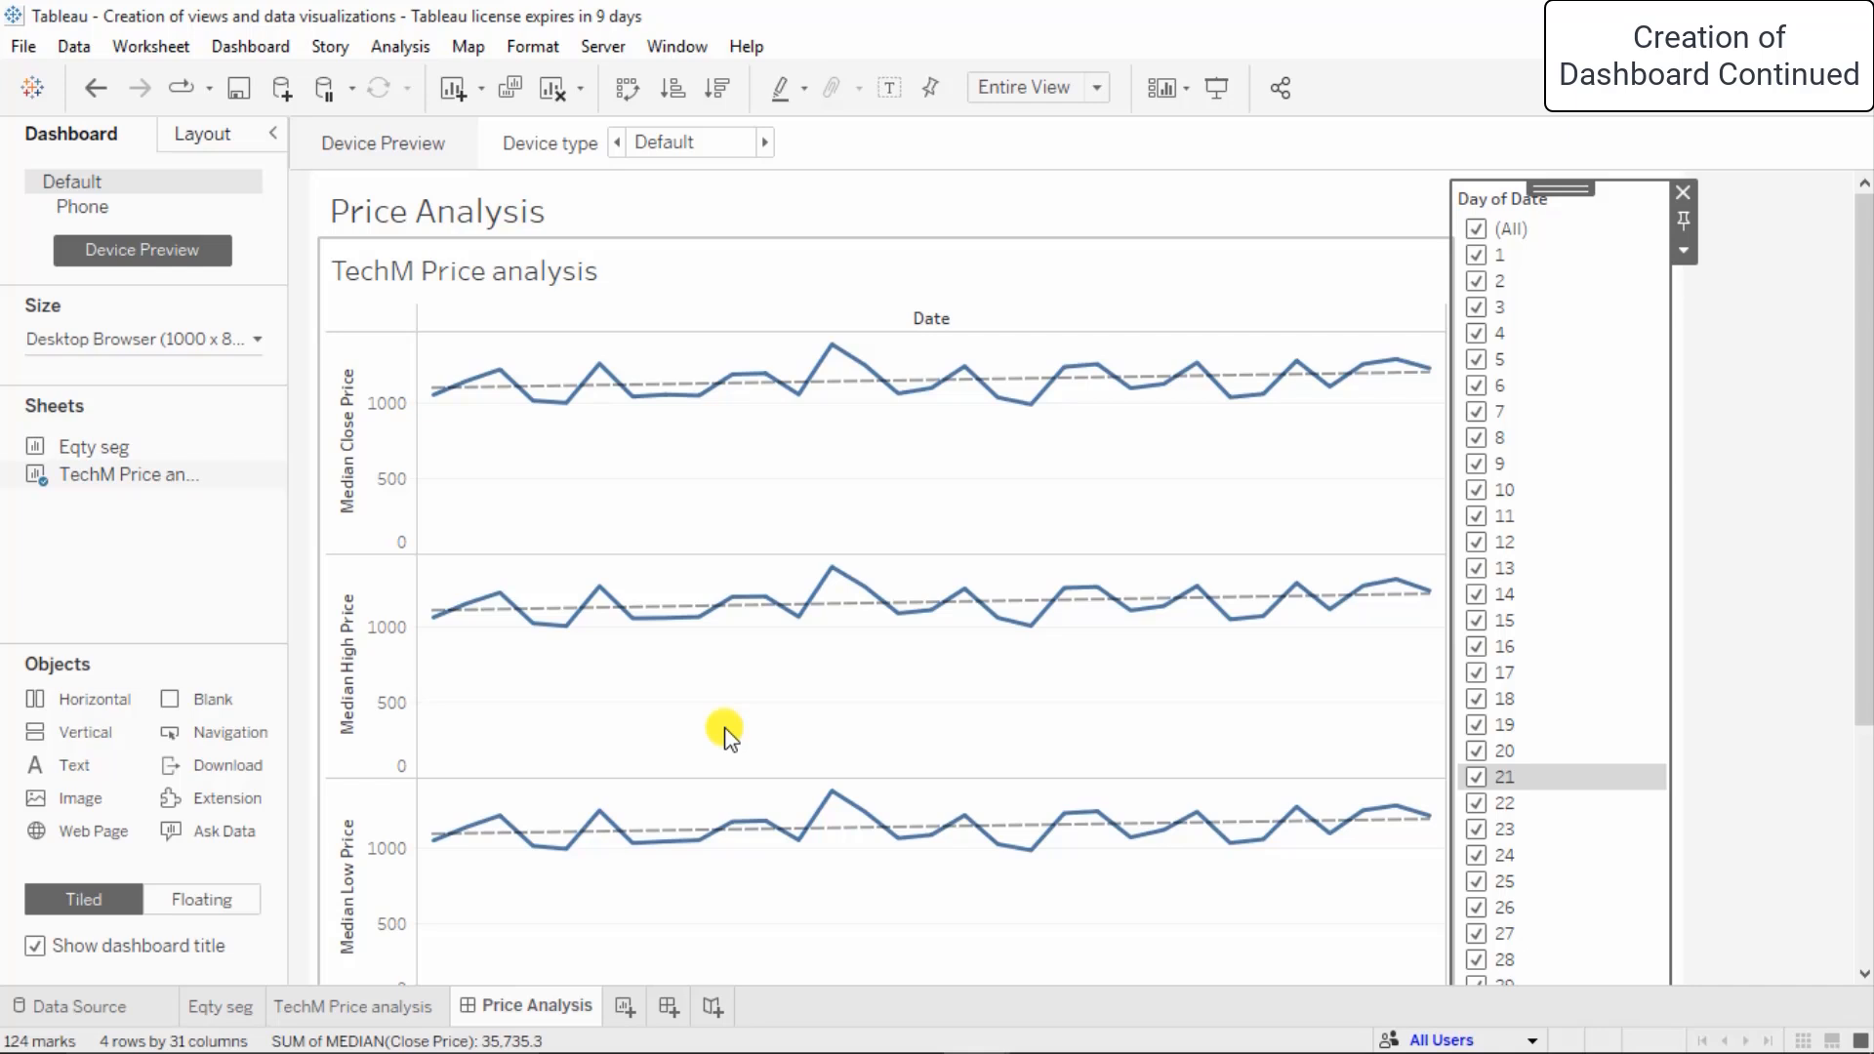
click(64, 577)
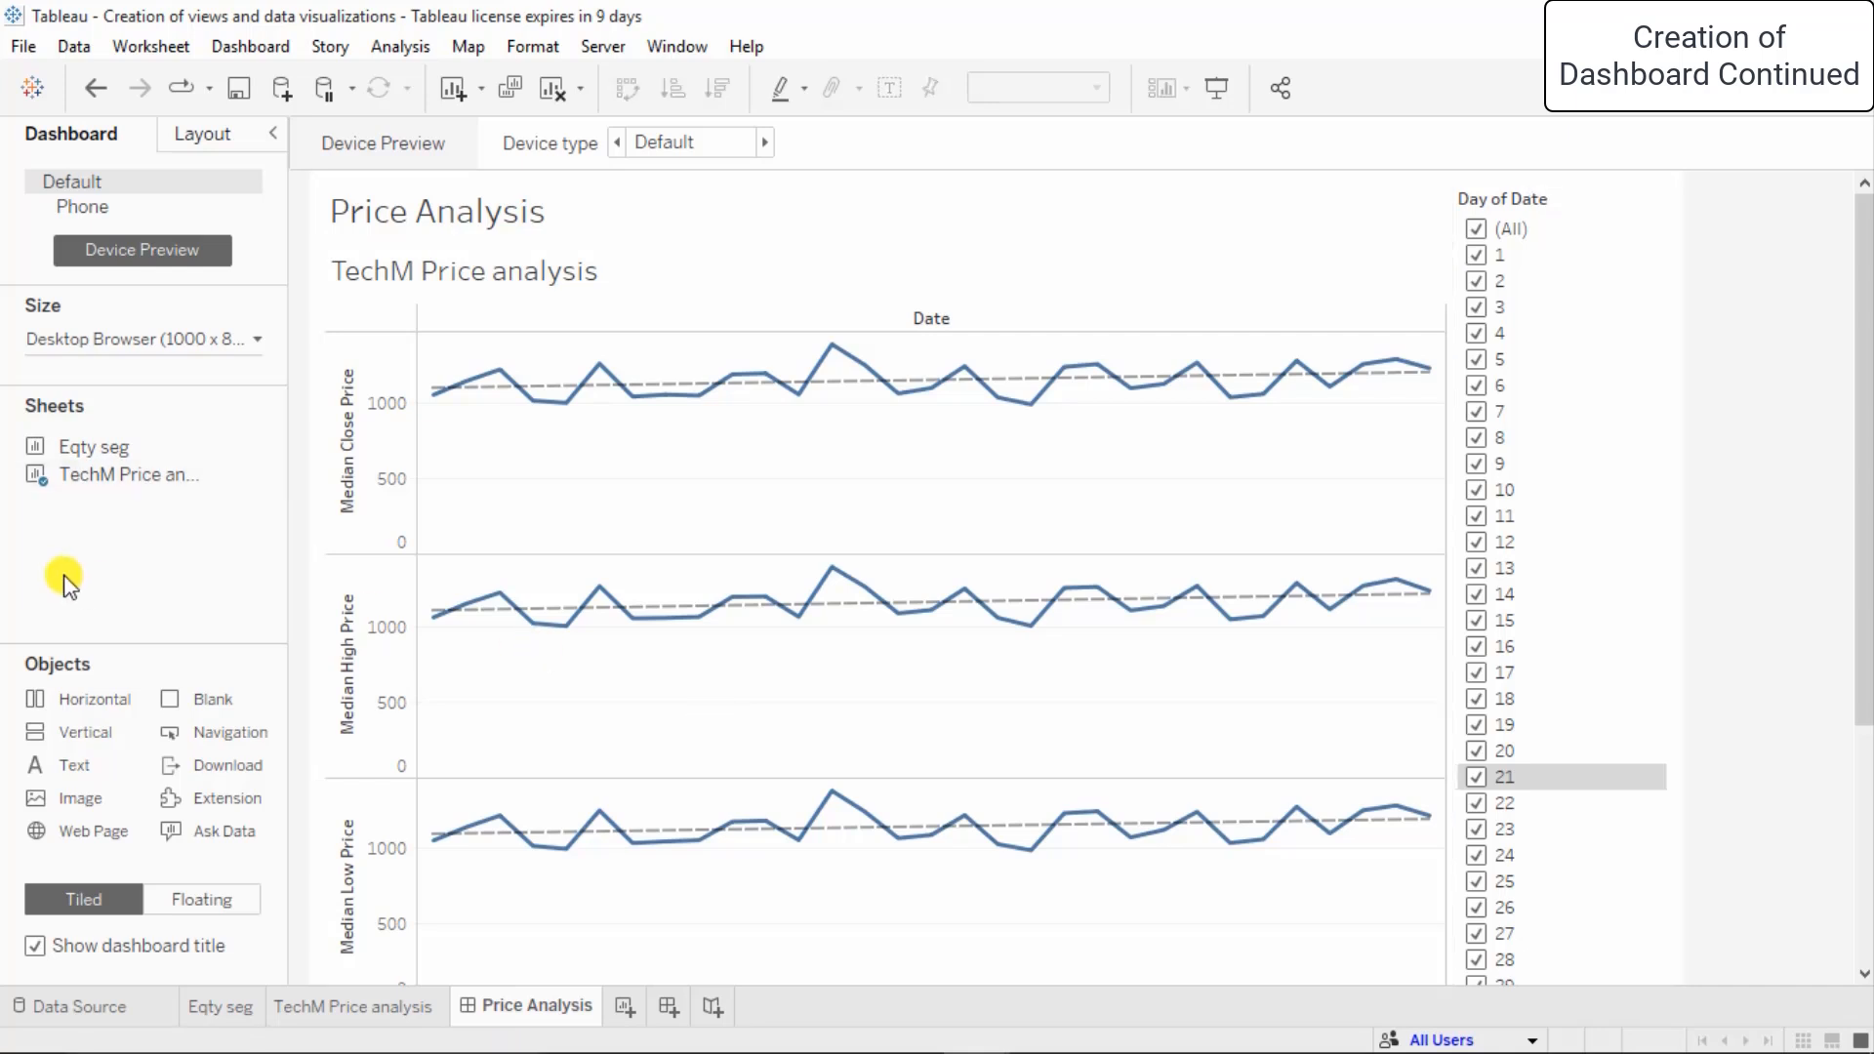
- Examine the price charts and summary on the TechM Price analysis worksheet and return to the Price Analysis dashboard
mouse_move(84, 478)
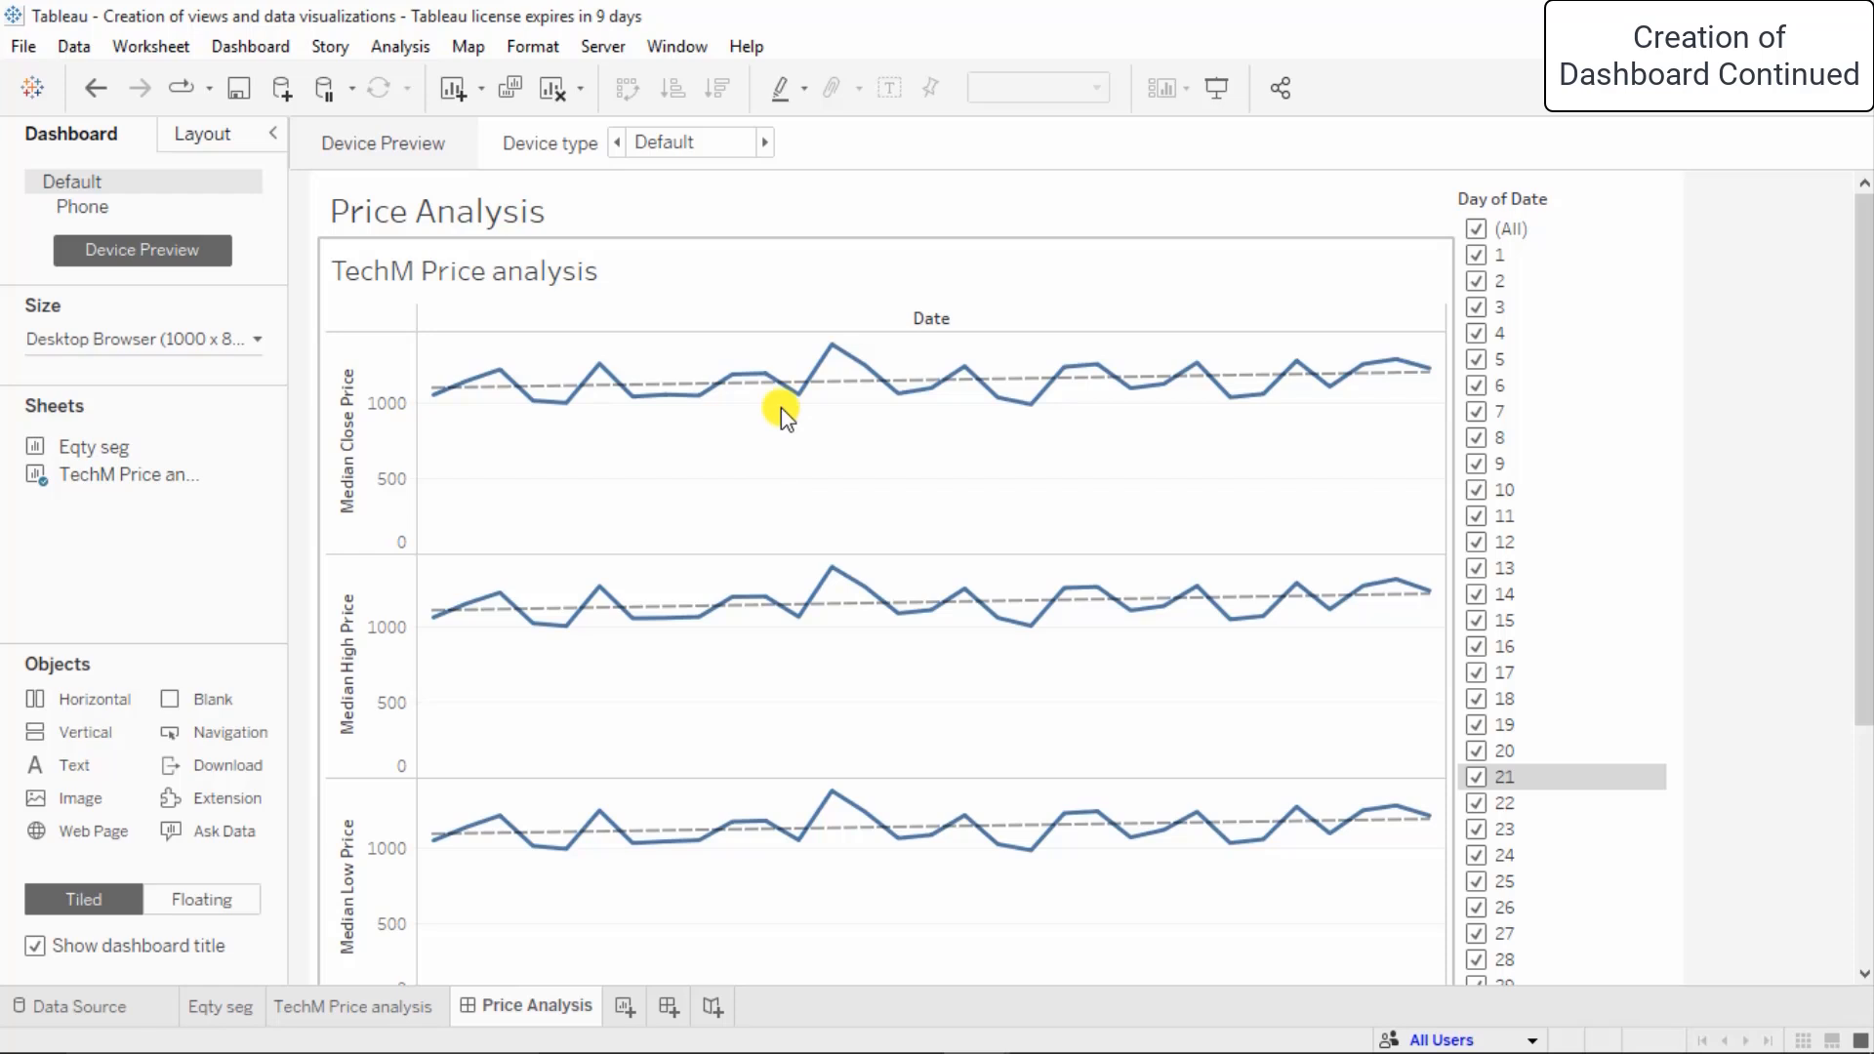
click(351, 1006)
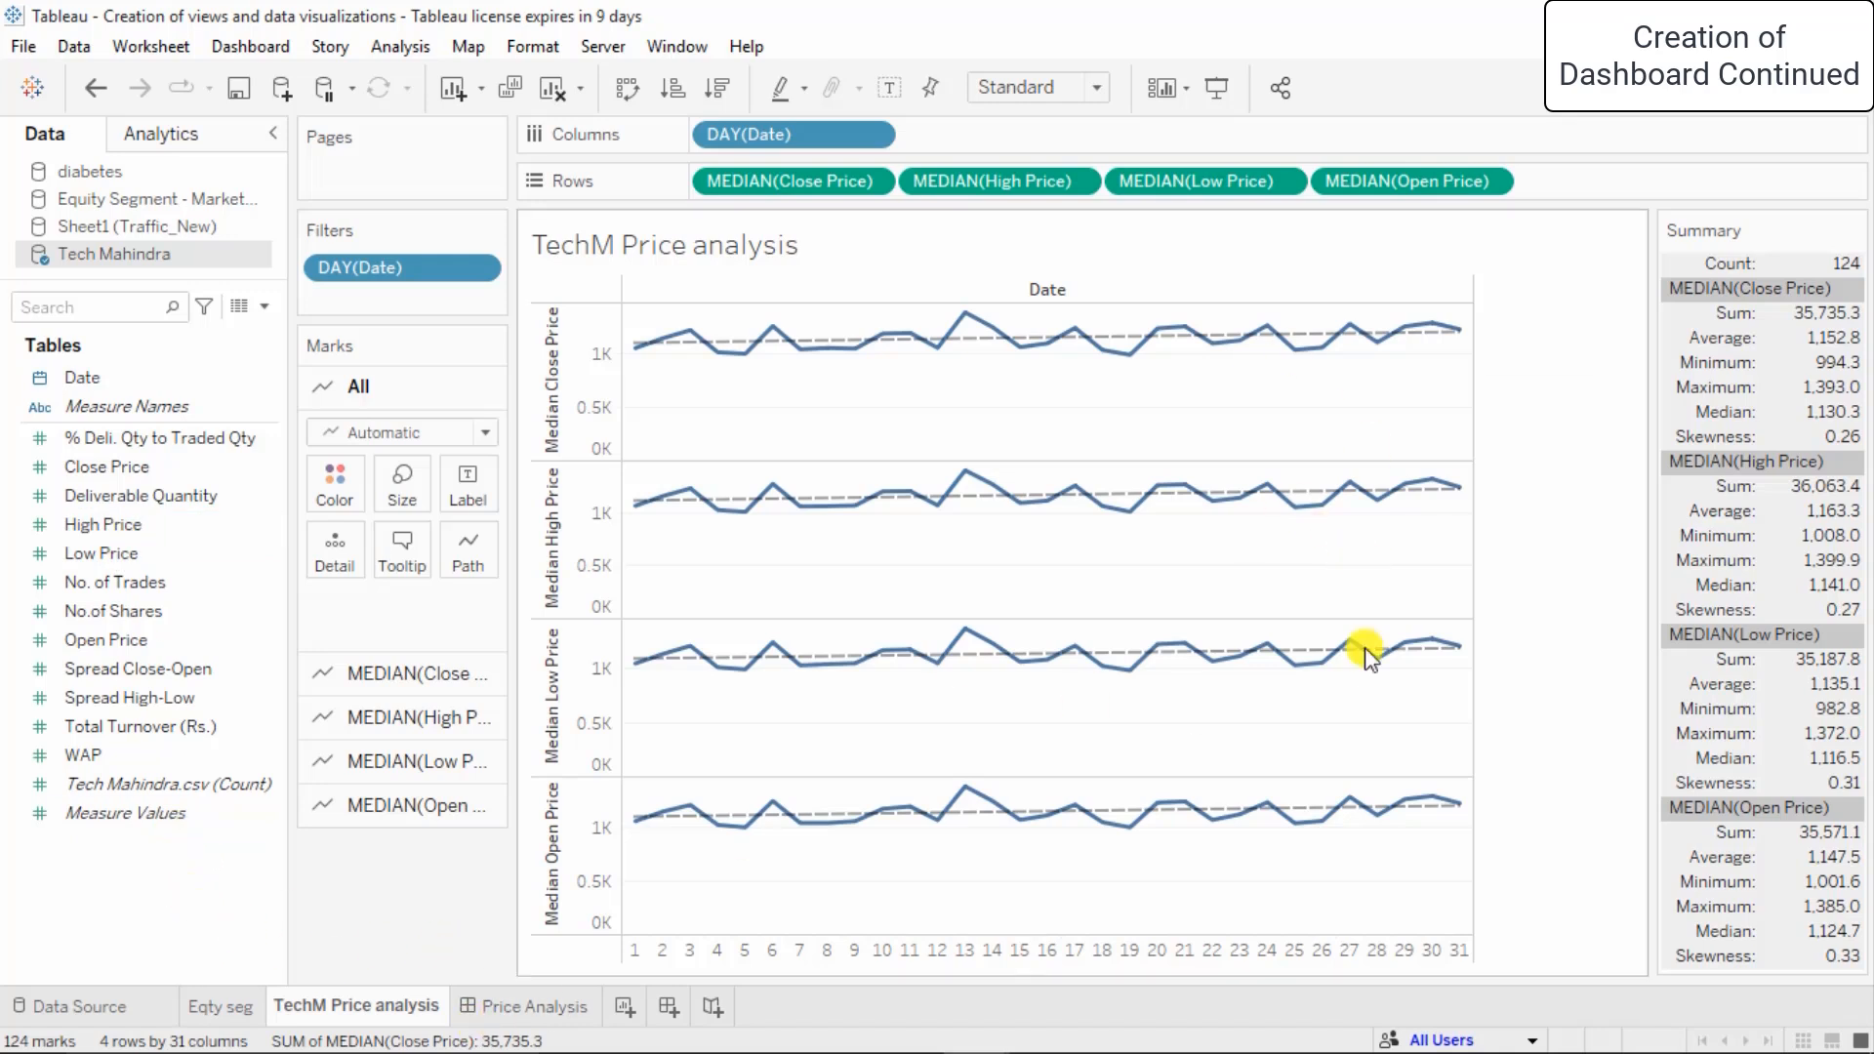
mouse_move(941, 520)
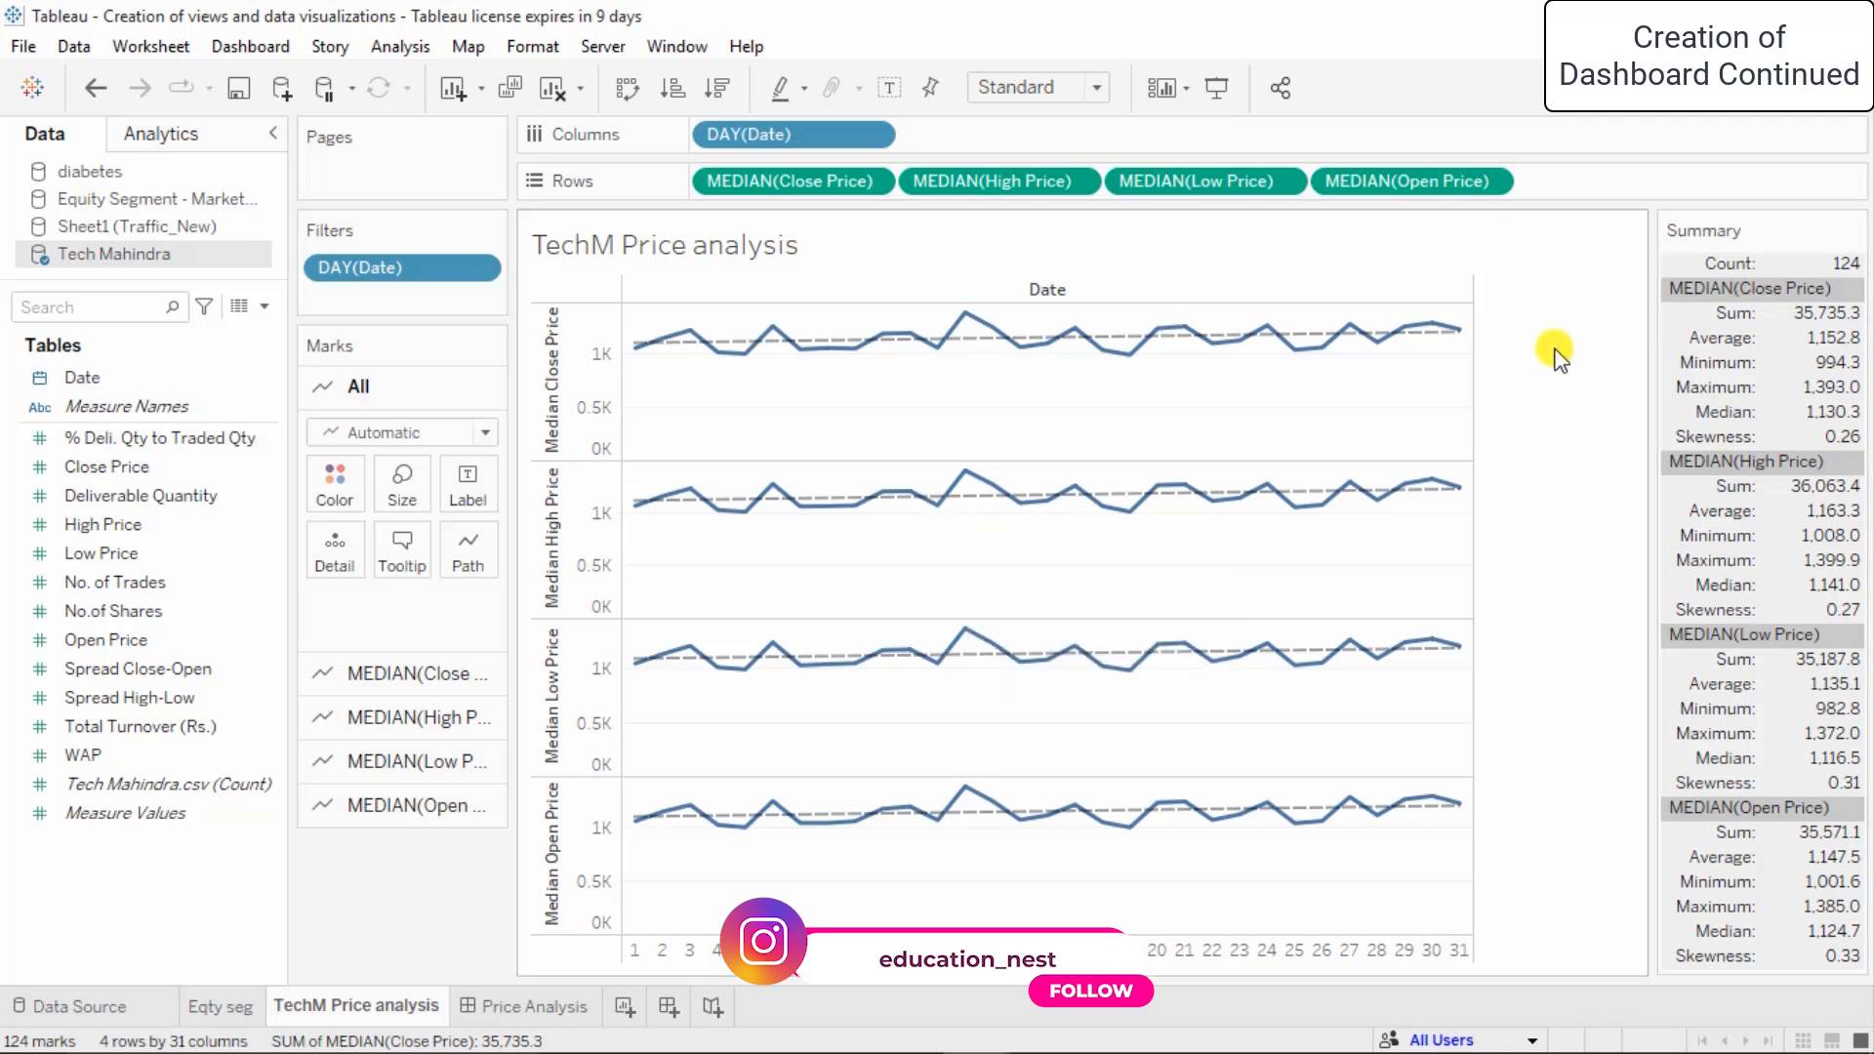
click(494, 1009)
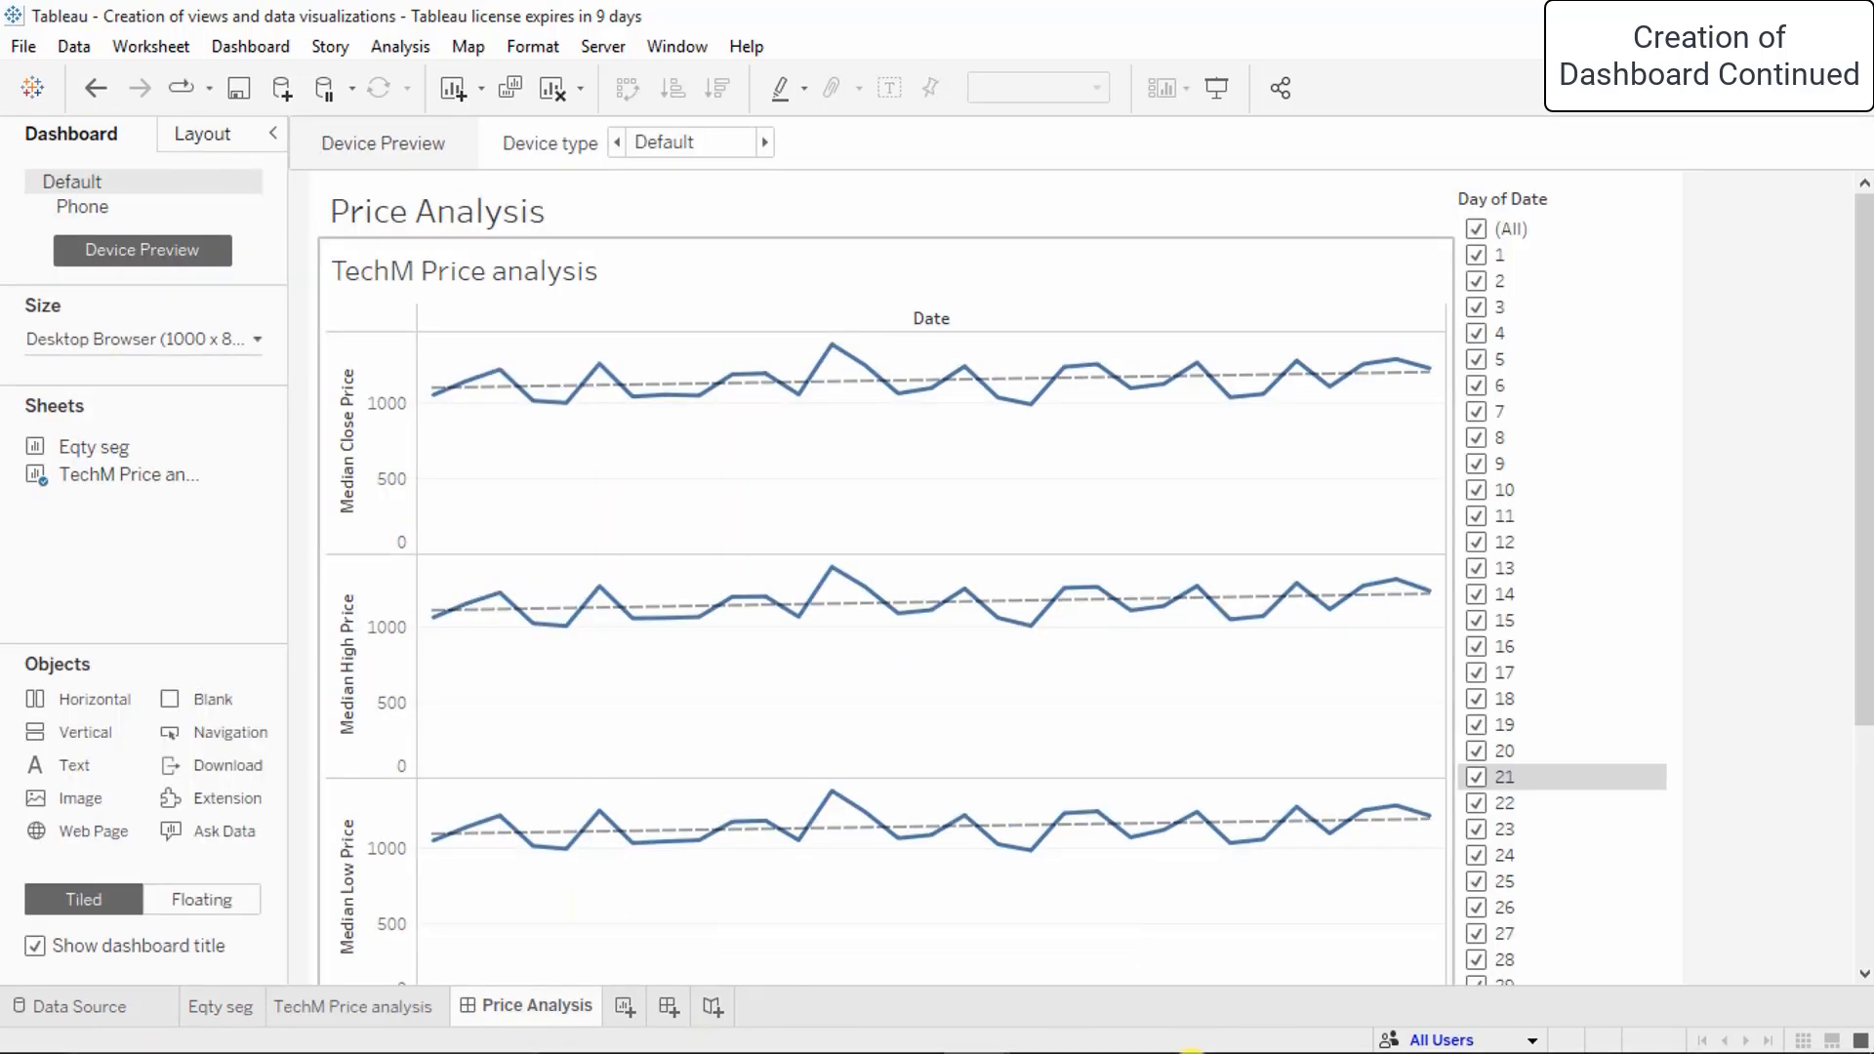
- Disable automatic updating of the filters for the TechM Price analysis view on the dashboard
click(1129, 259)
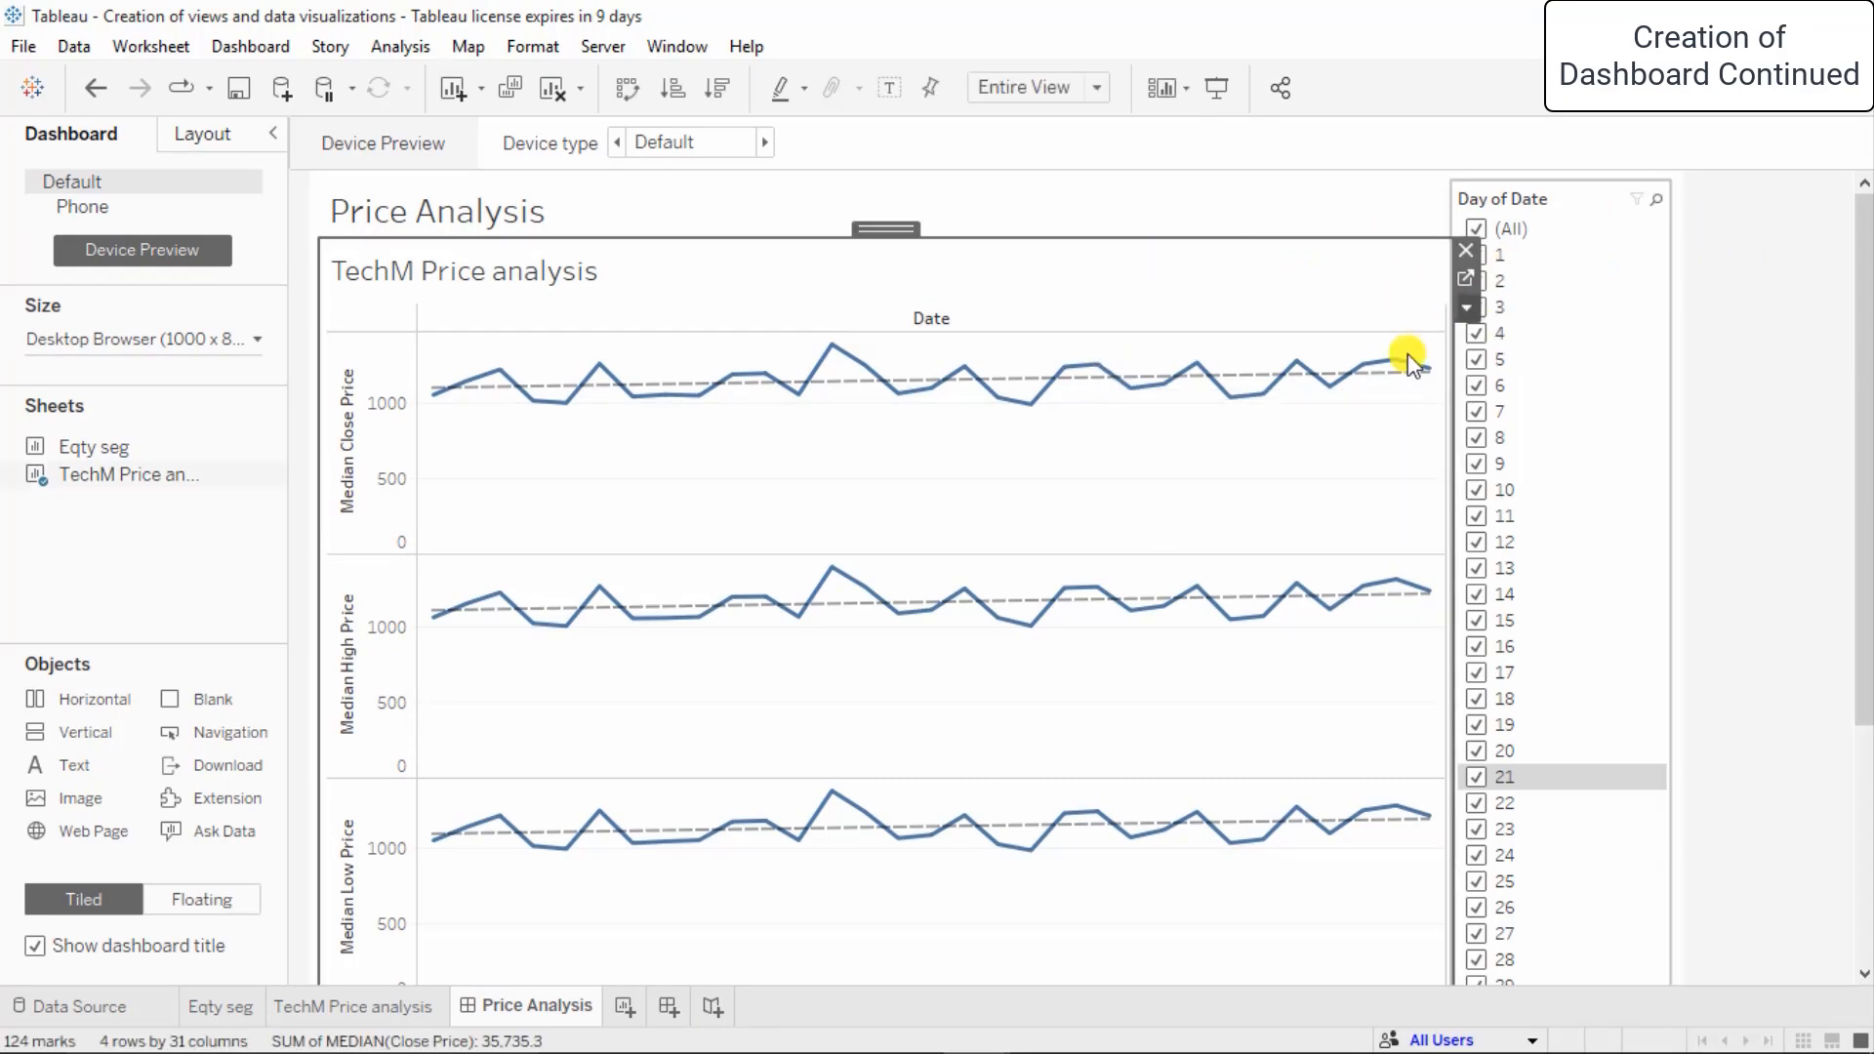
click(1464, 309)
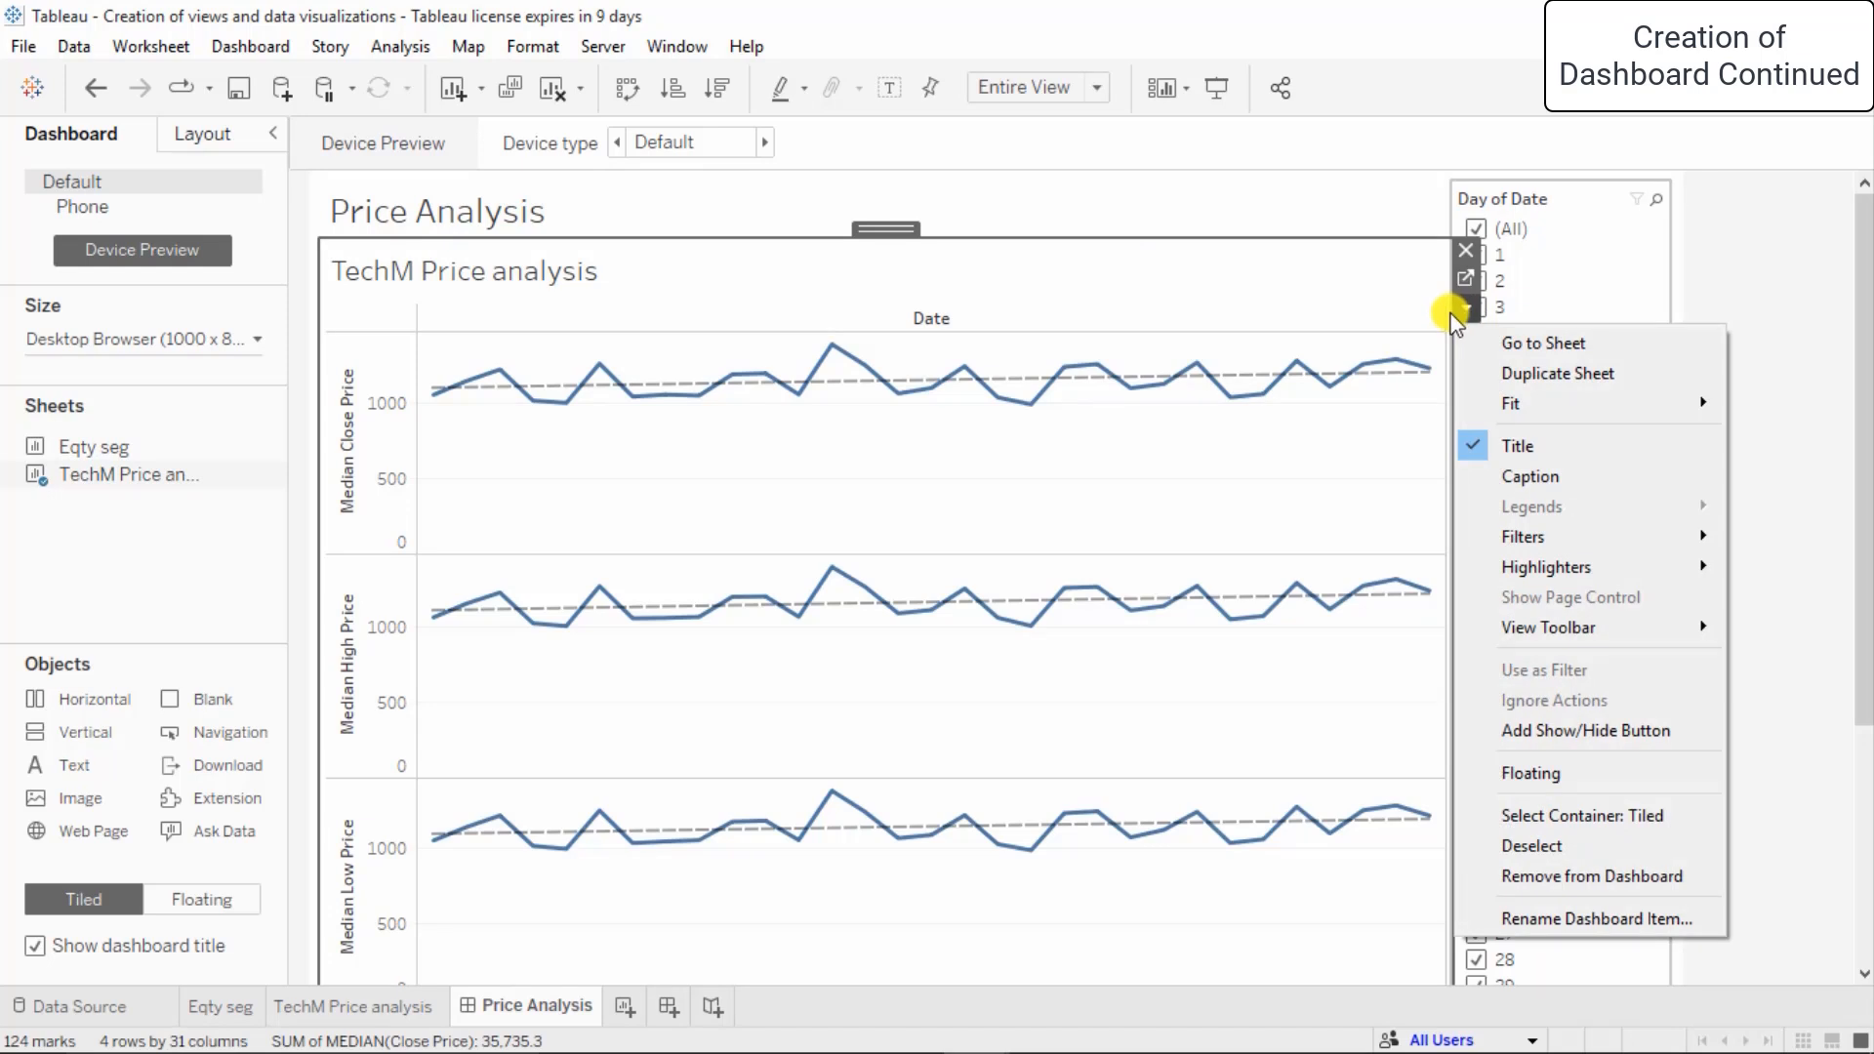
mouse_move(1503, 540)
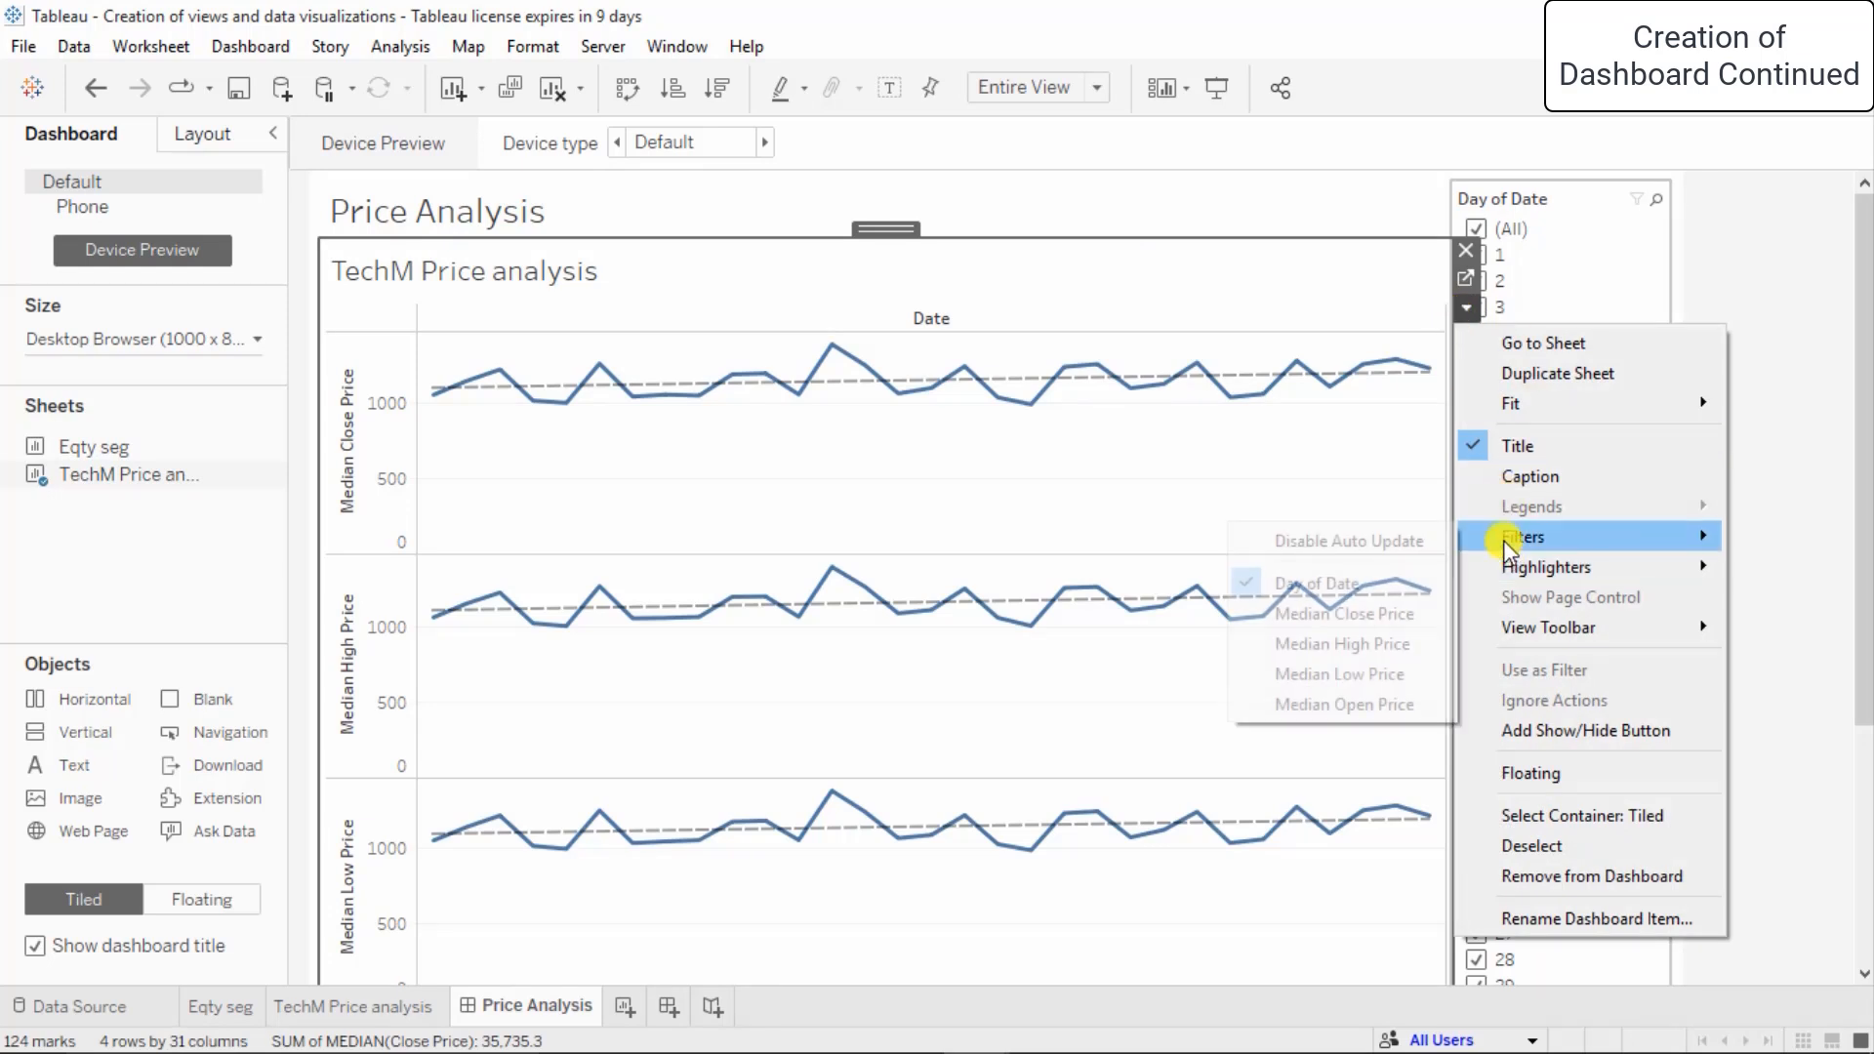
click(1292, 549)
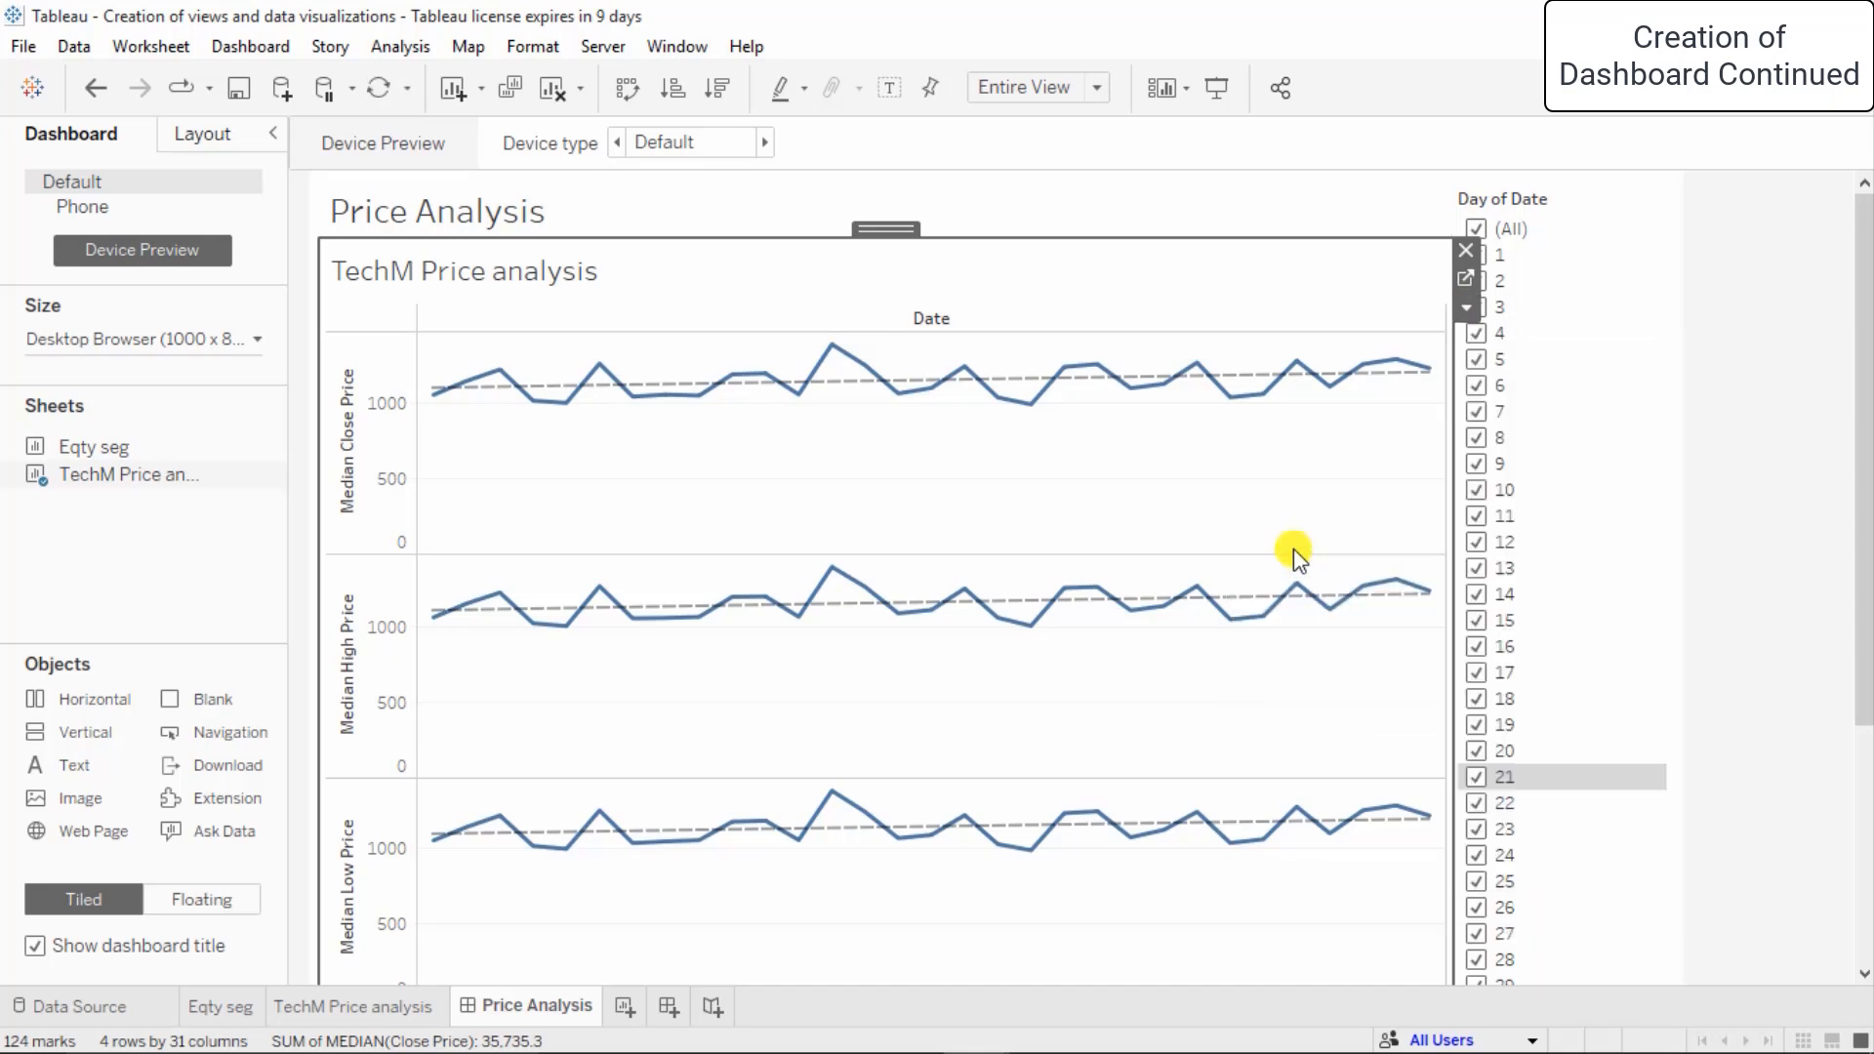
- Hide the title of the TechM Price analysis view and remove its Day of Date filter from the dashboard
click(1473, 311)
click(1523, 441)
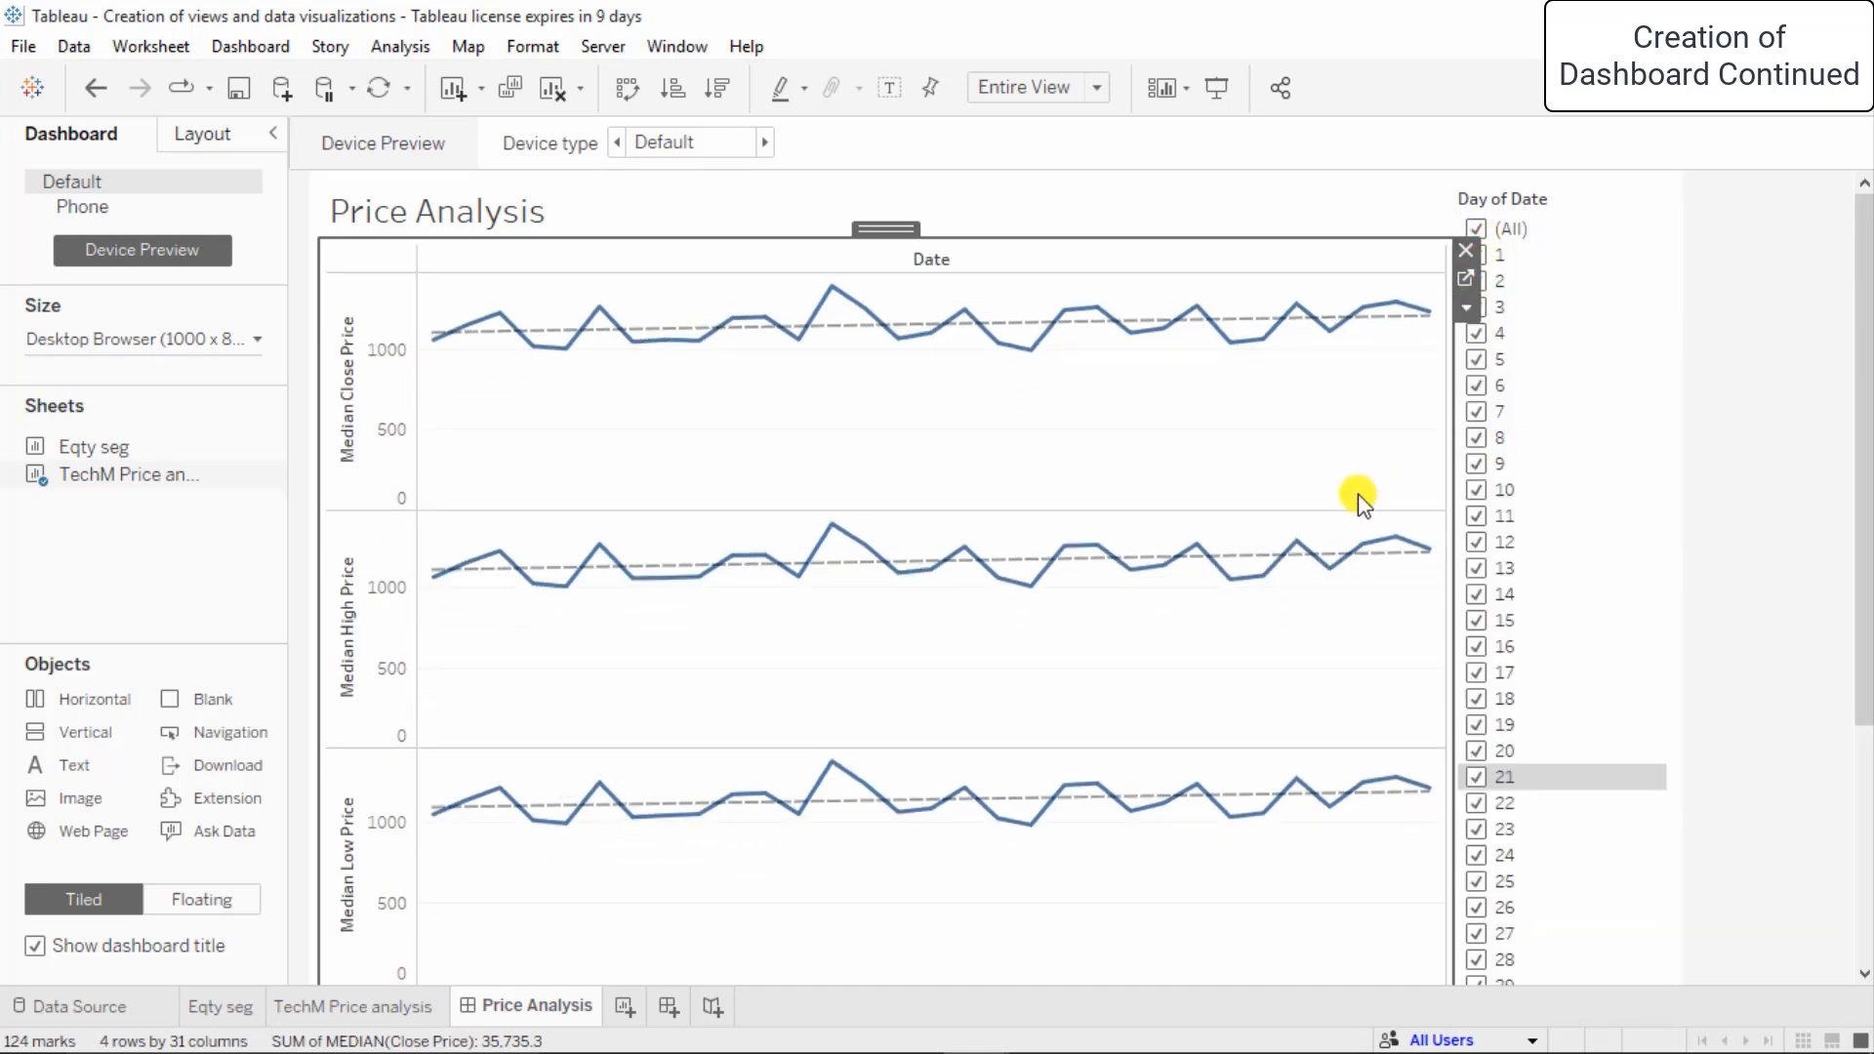
click(1466, 309)
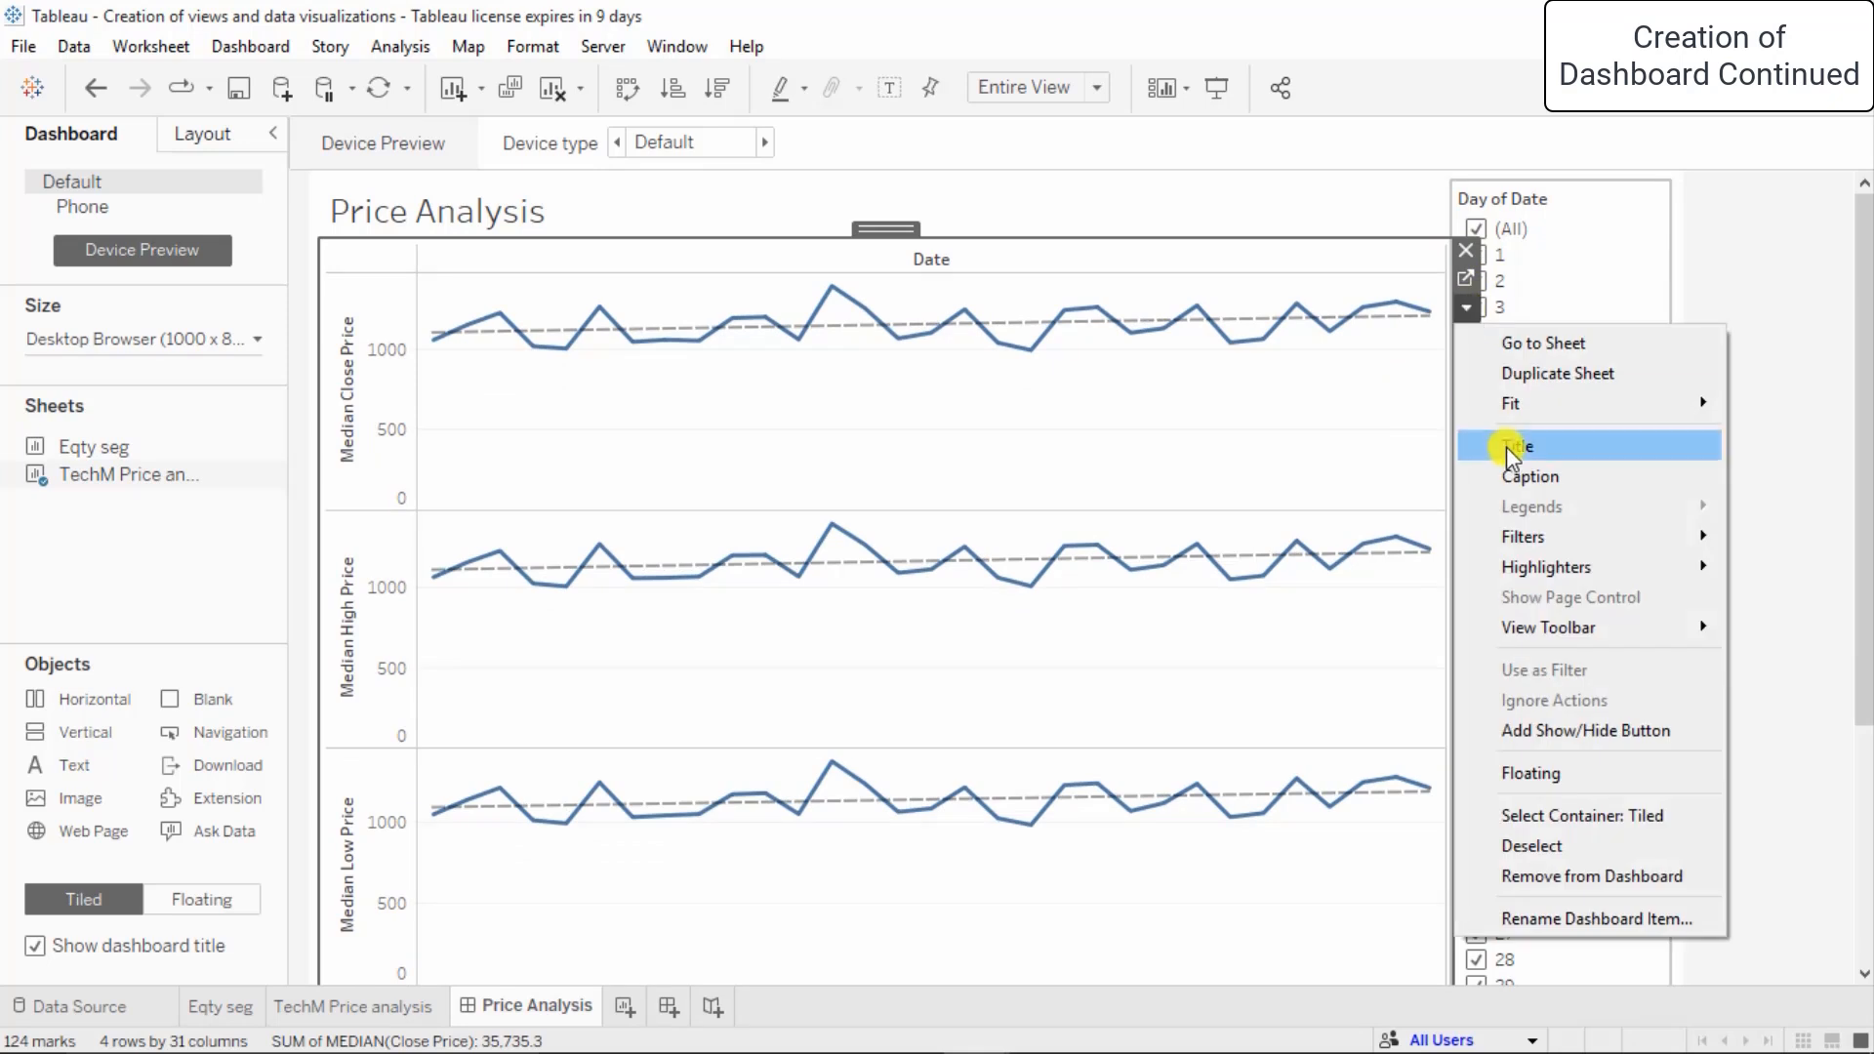
mouse_move(1508, 538)
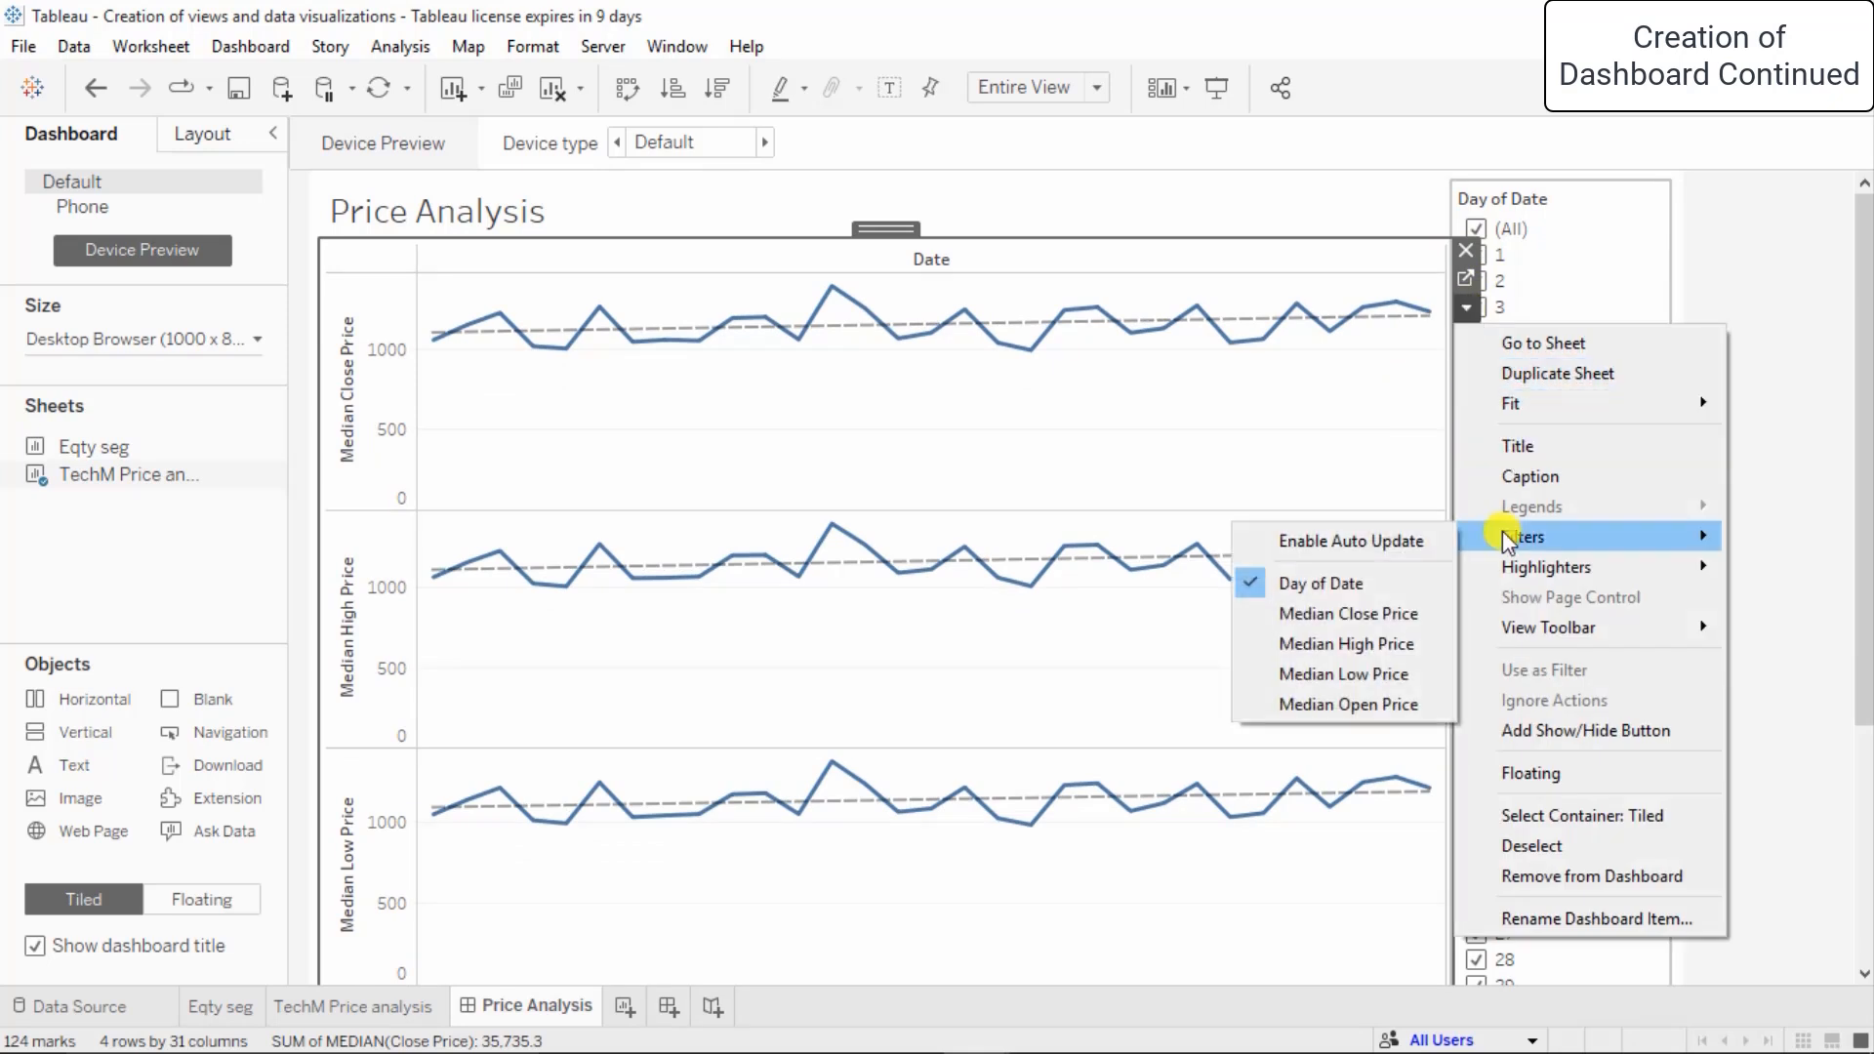
click(1251, 583)
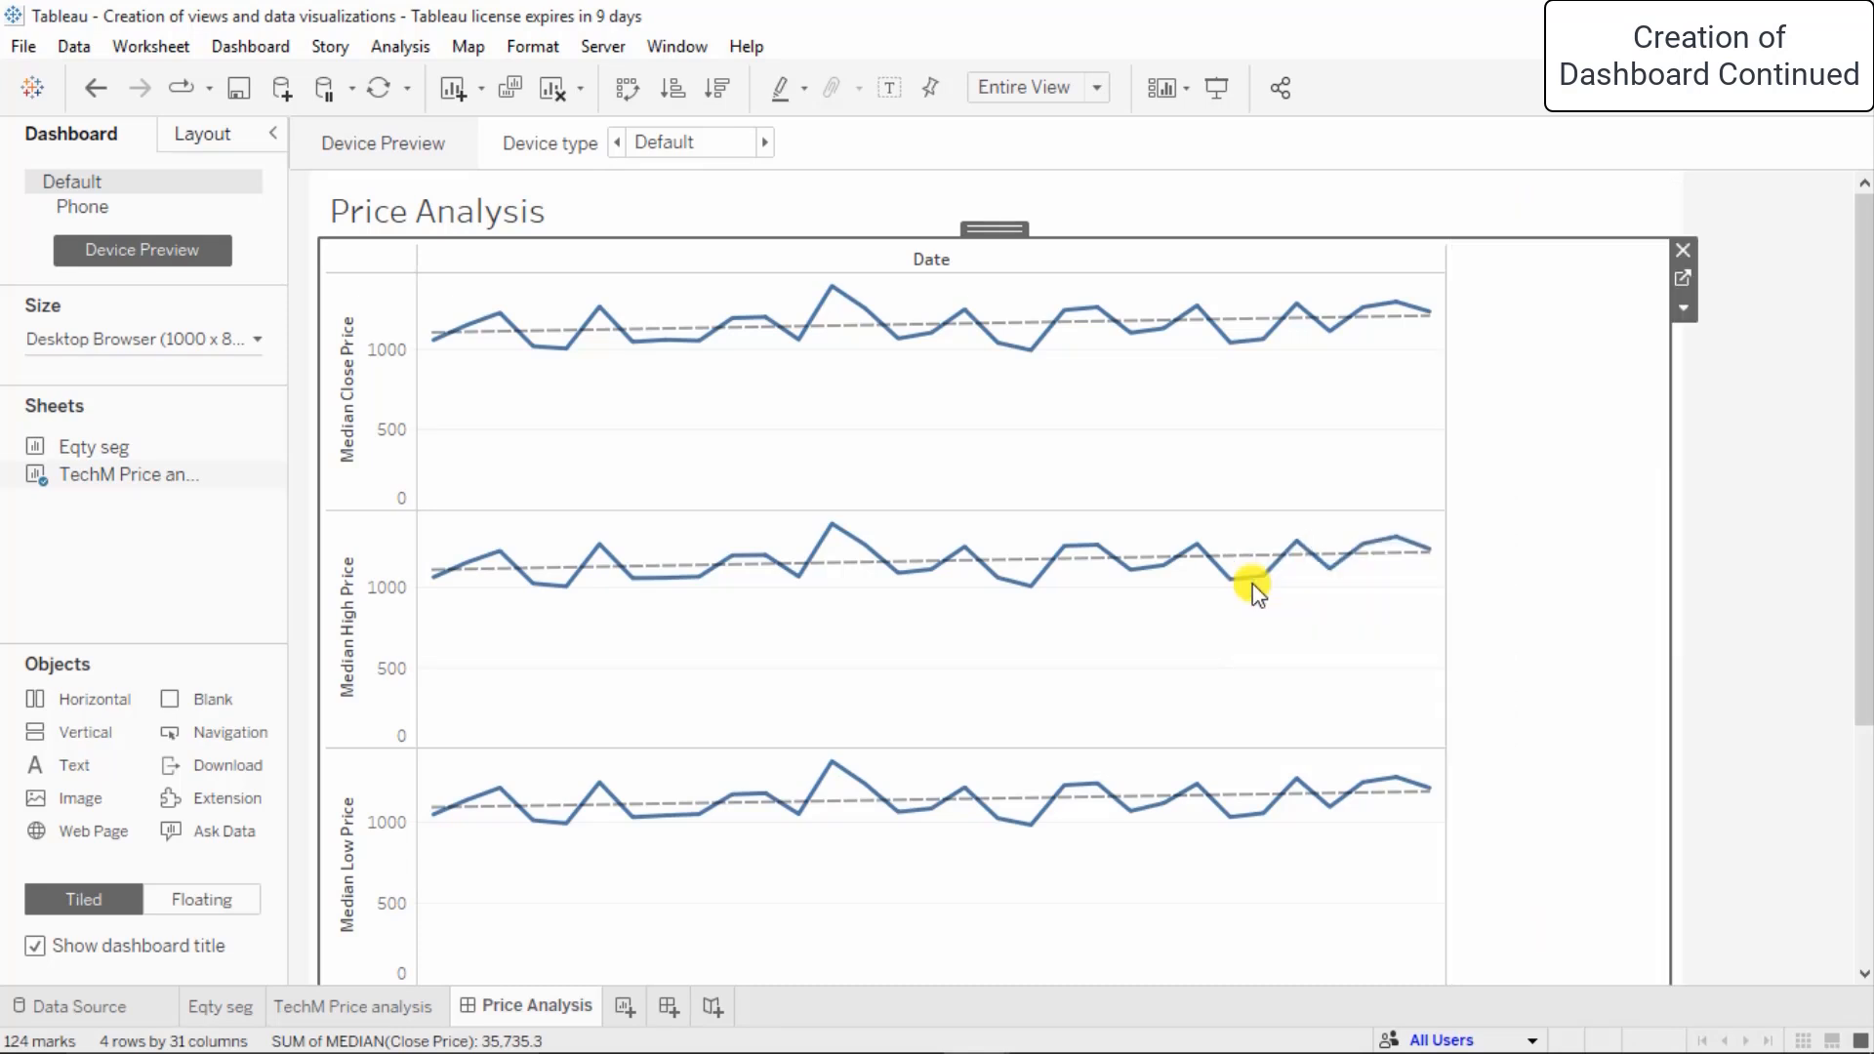
- Show the Median Close Price filter for the TechM Price analysis view and remove it again
click(1683, 306)
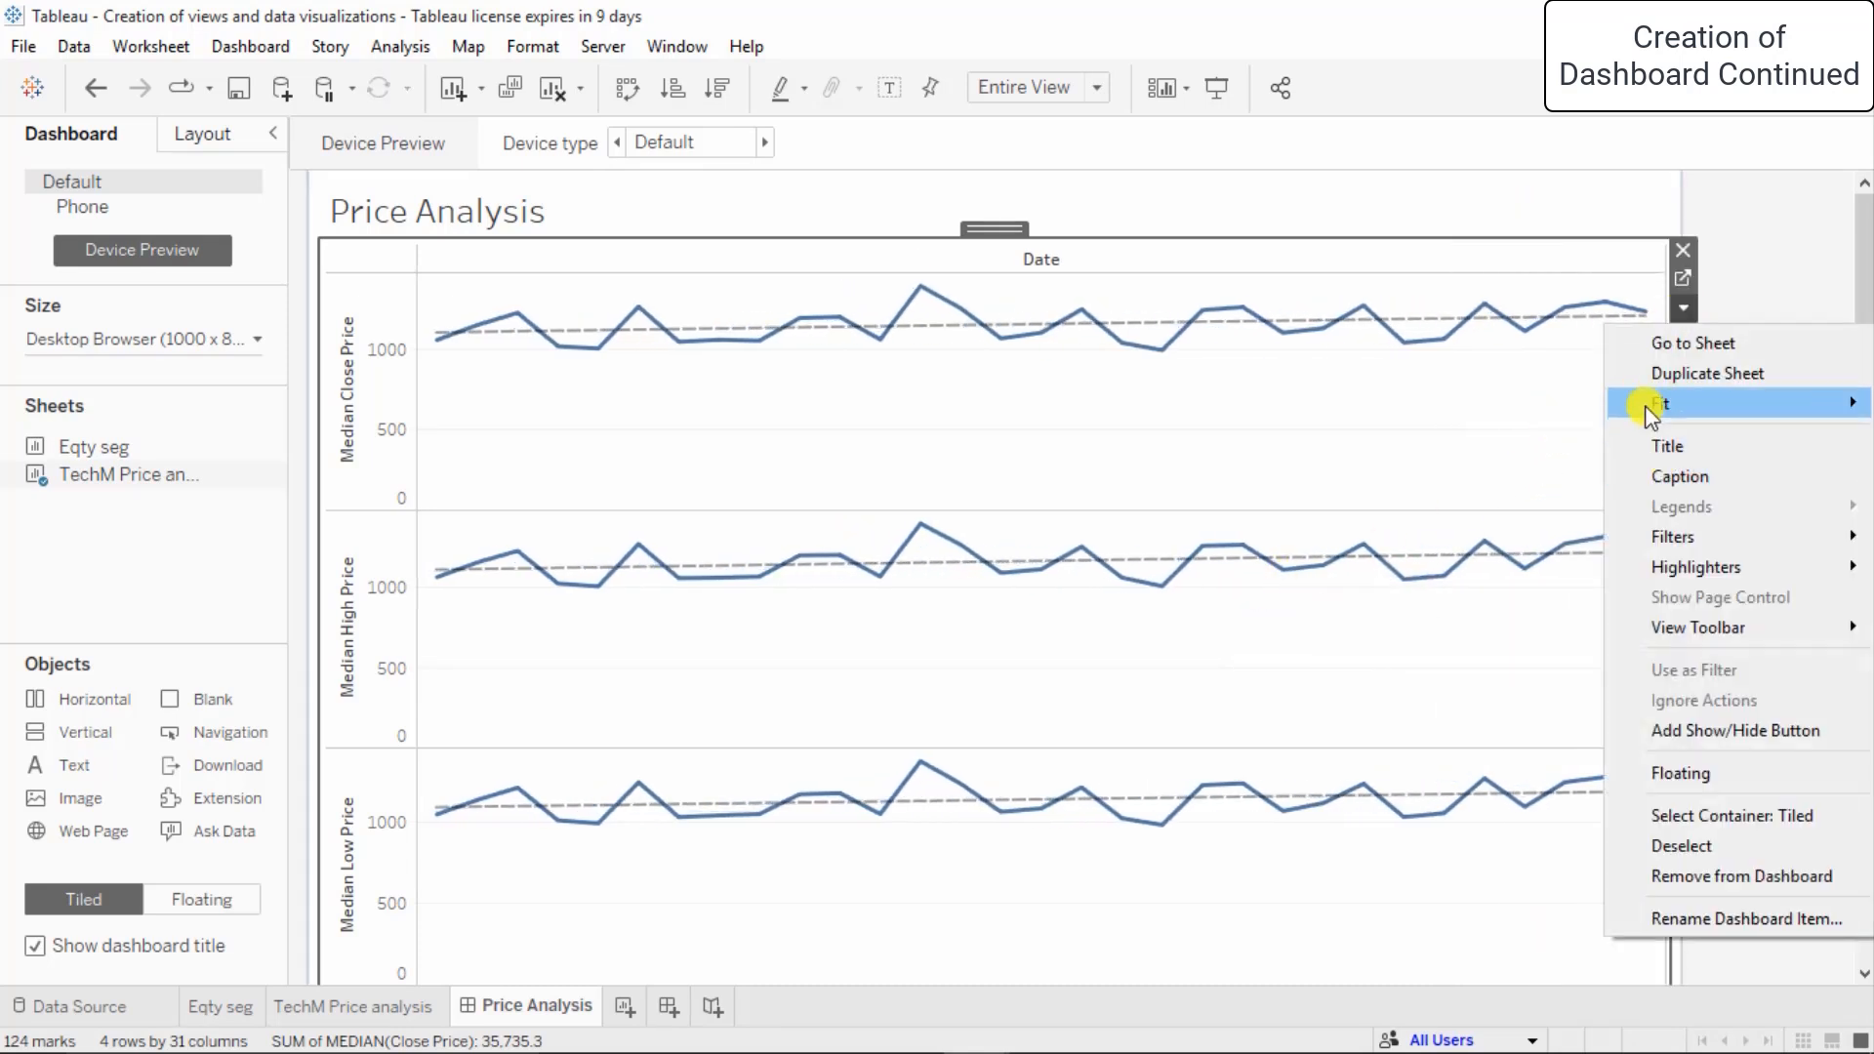
mouse_move(1659, 536)
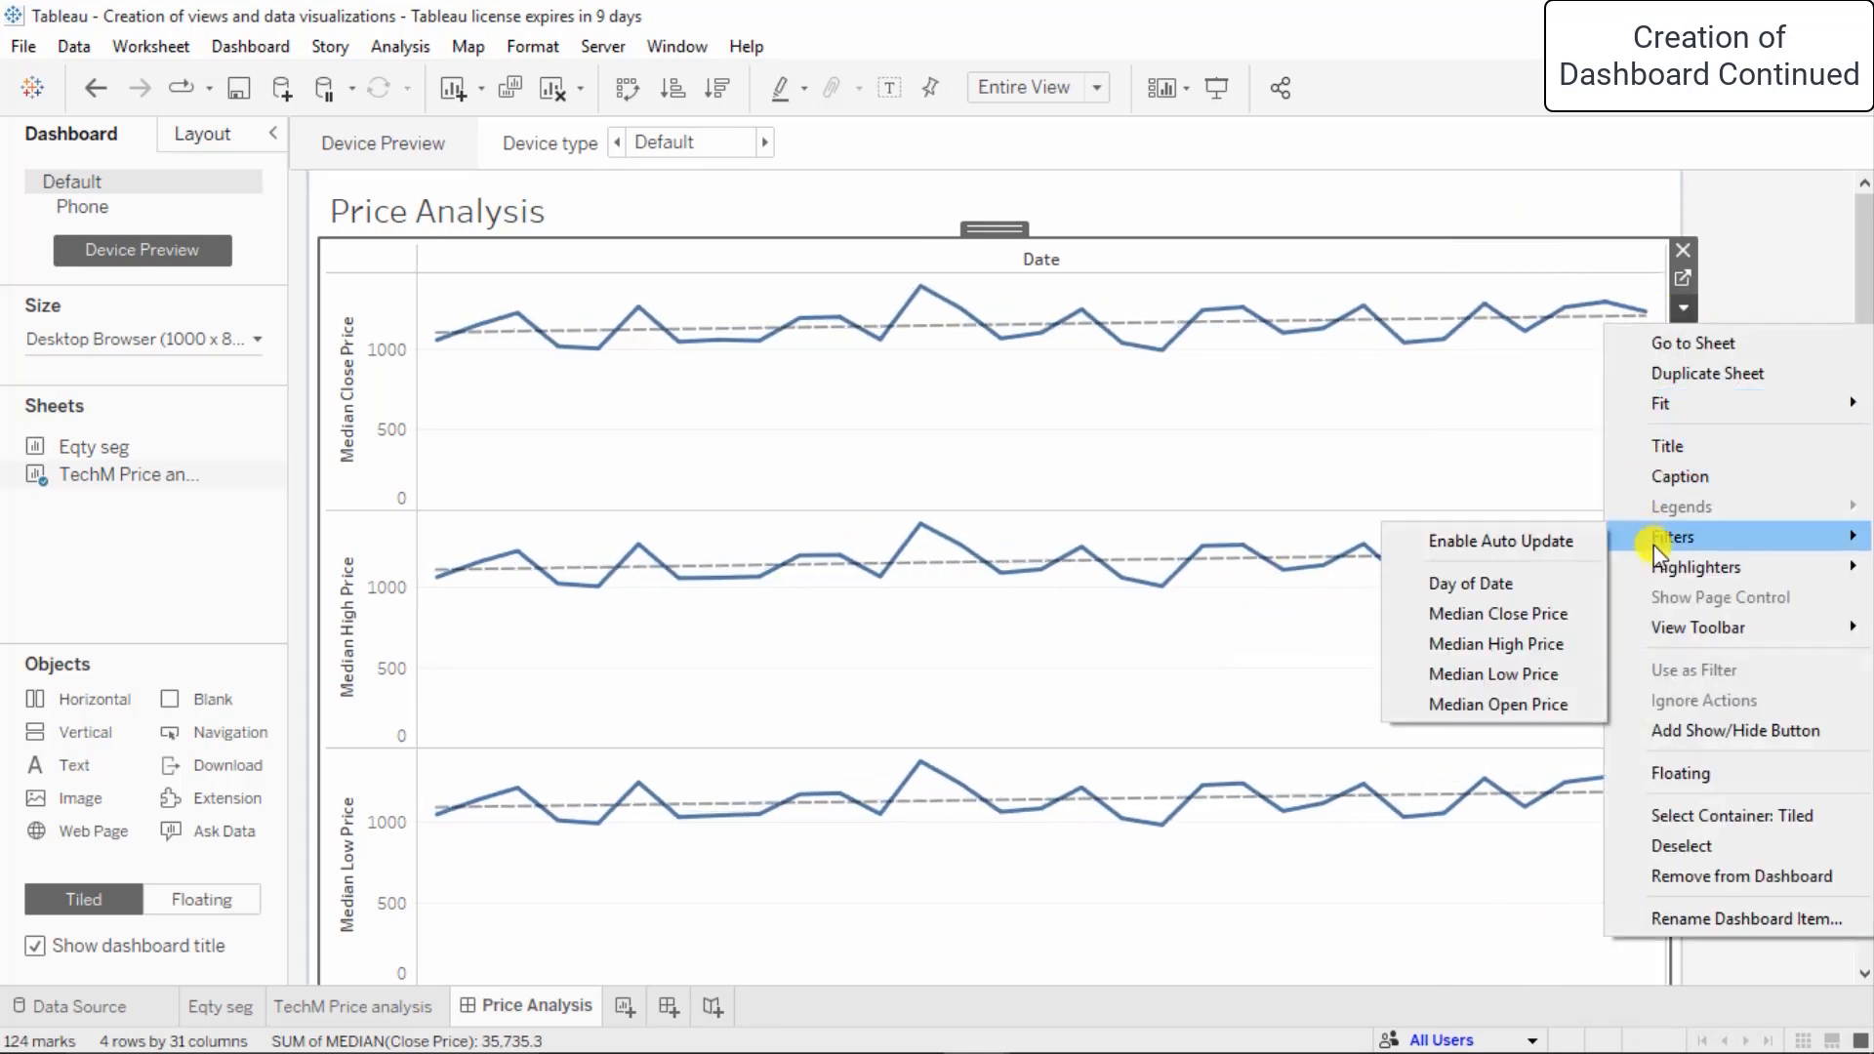
click(1491, 611)
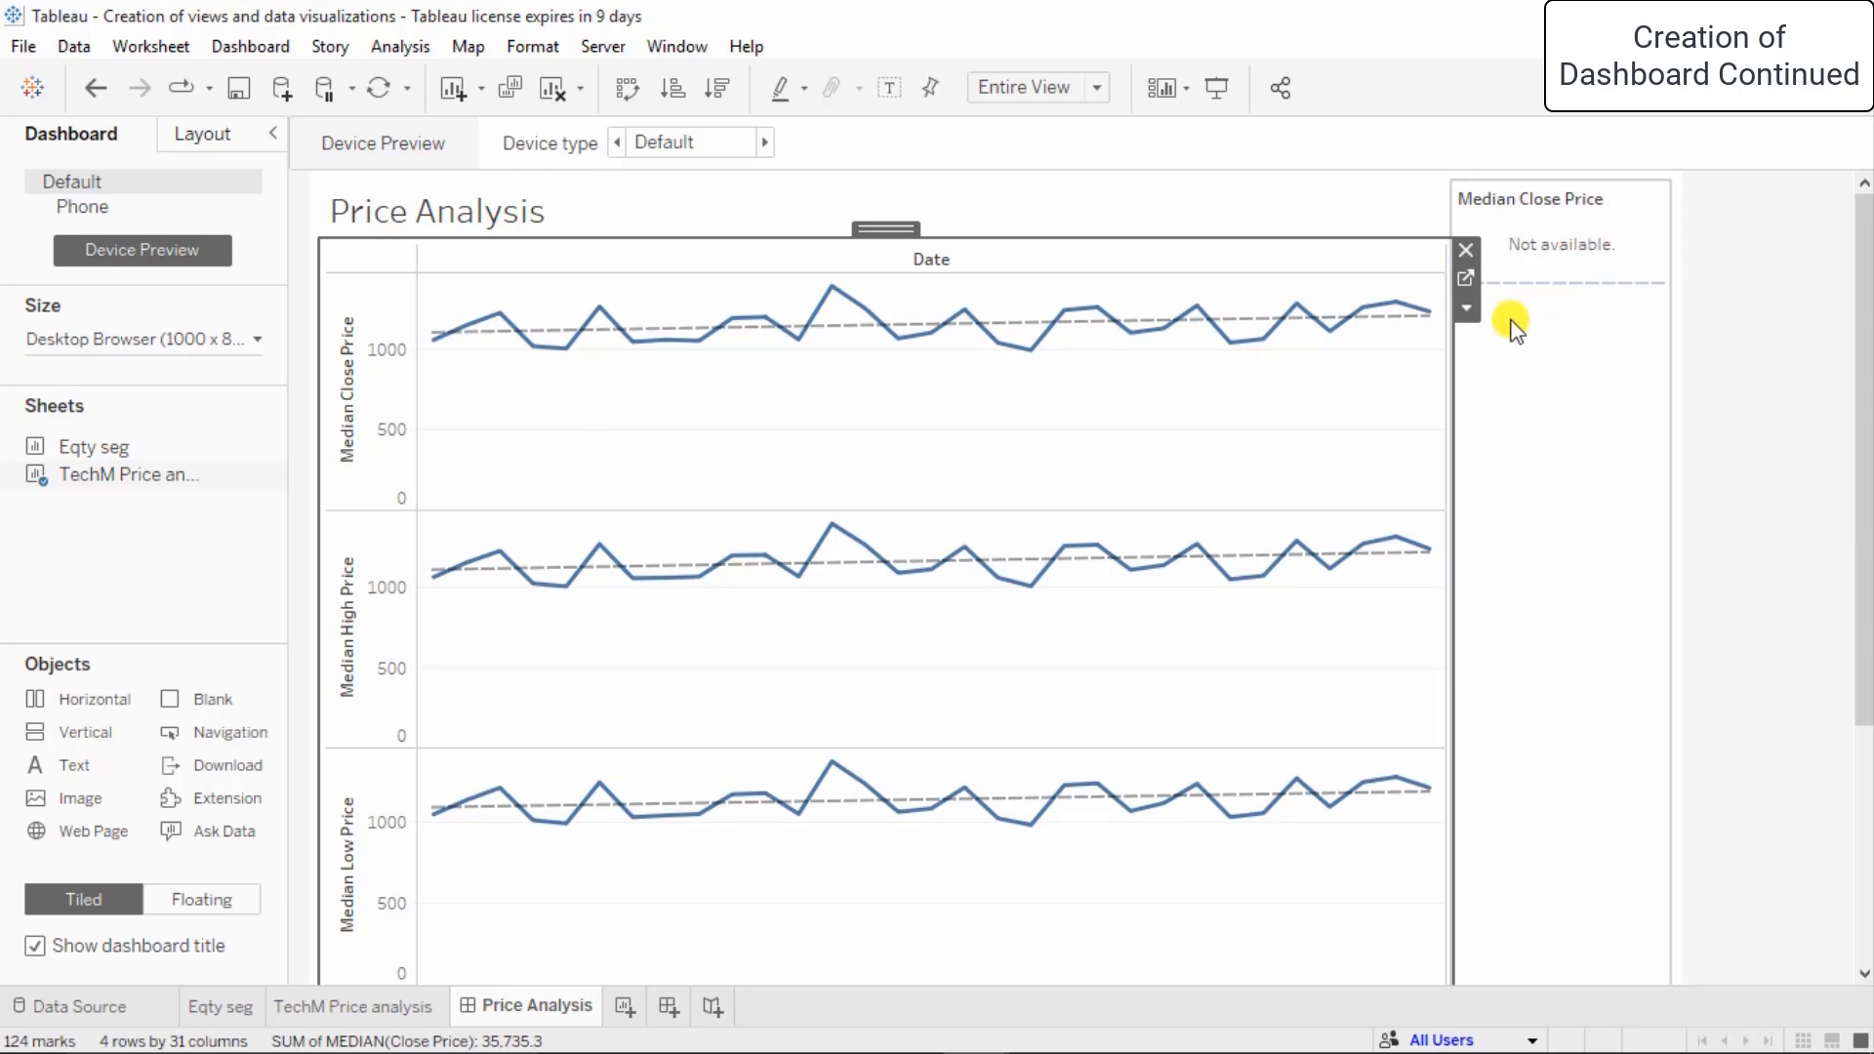
click(1466, 309)
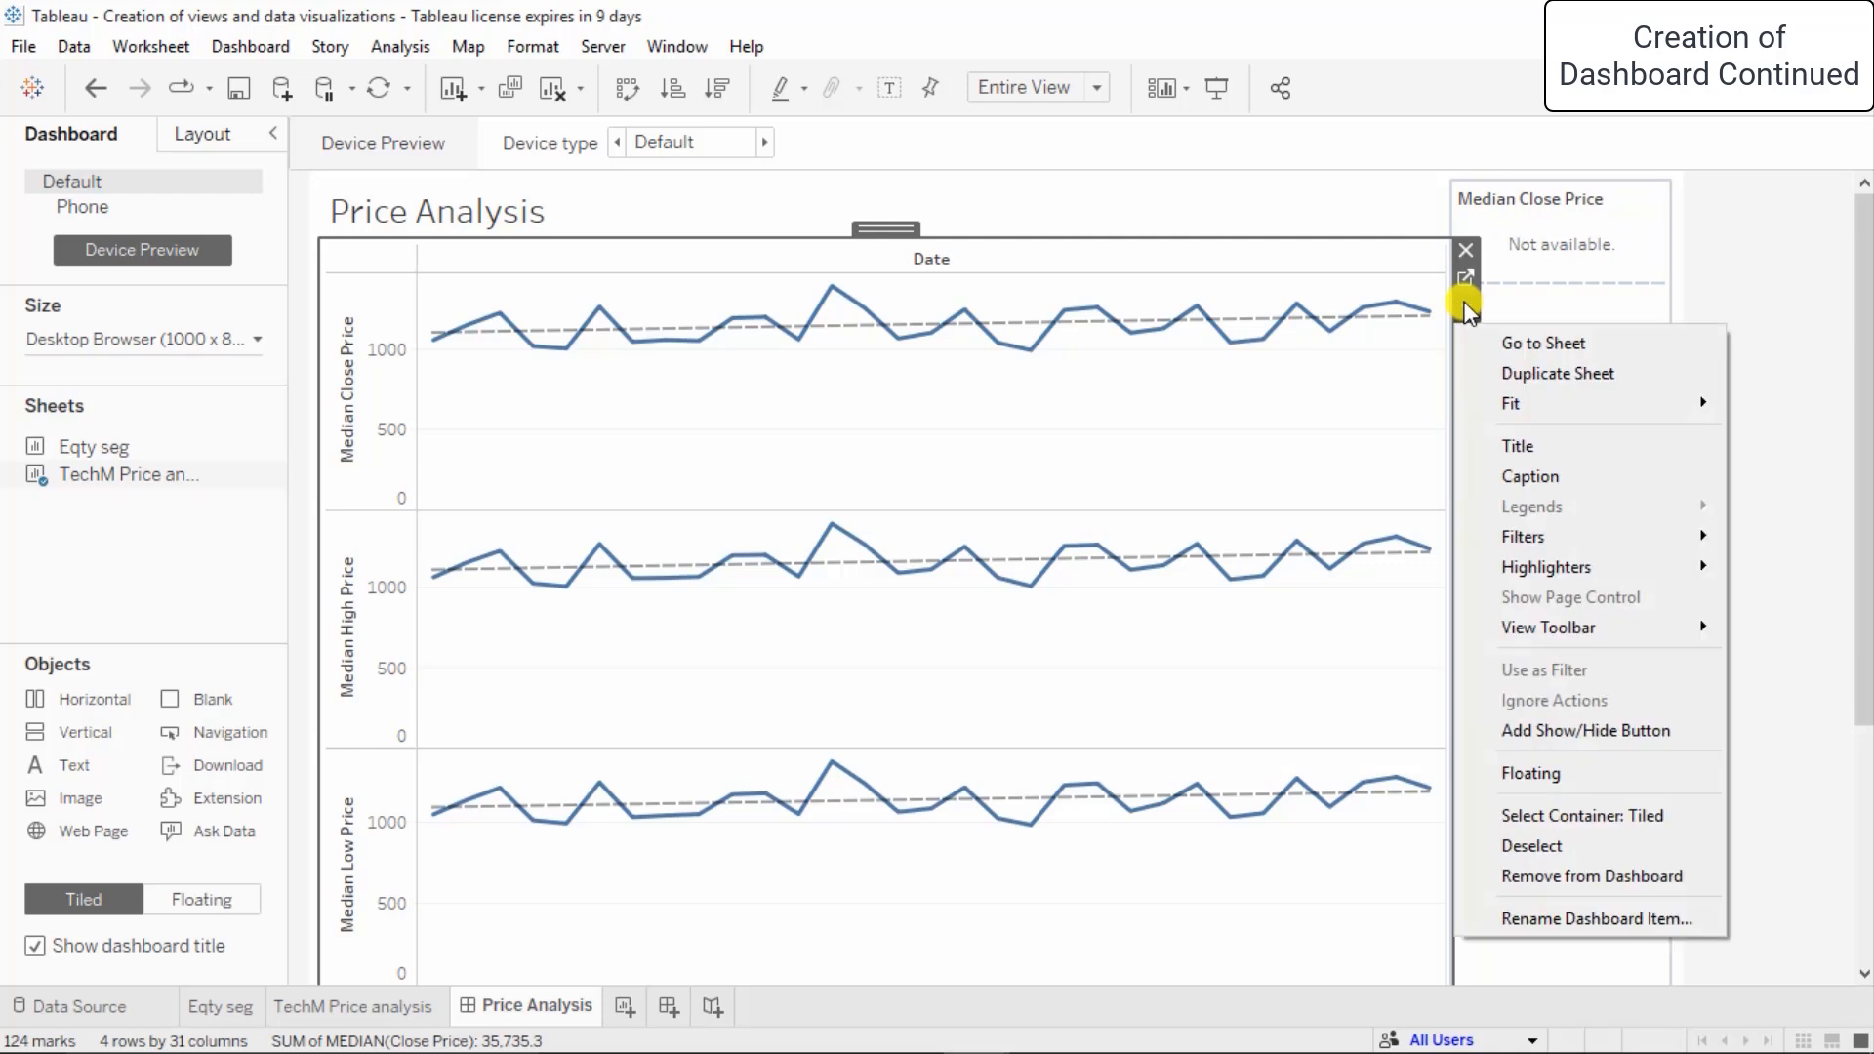
mouse_move(1544, 537)
click(1257, 623)
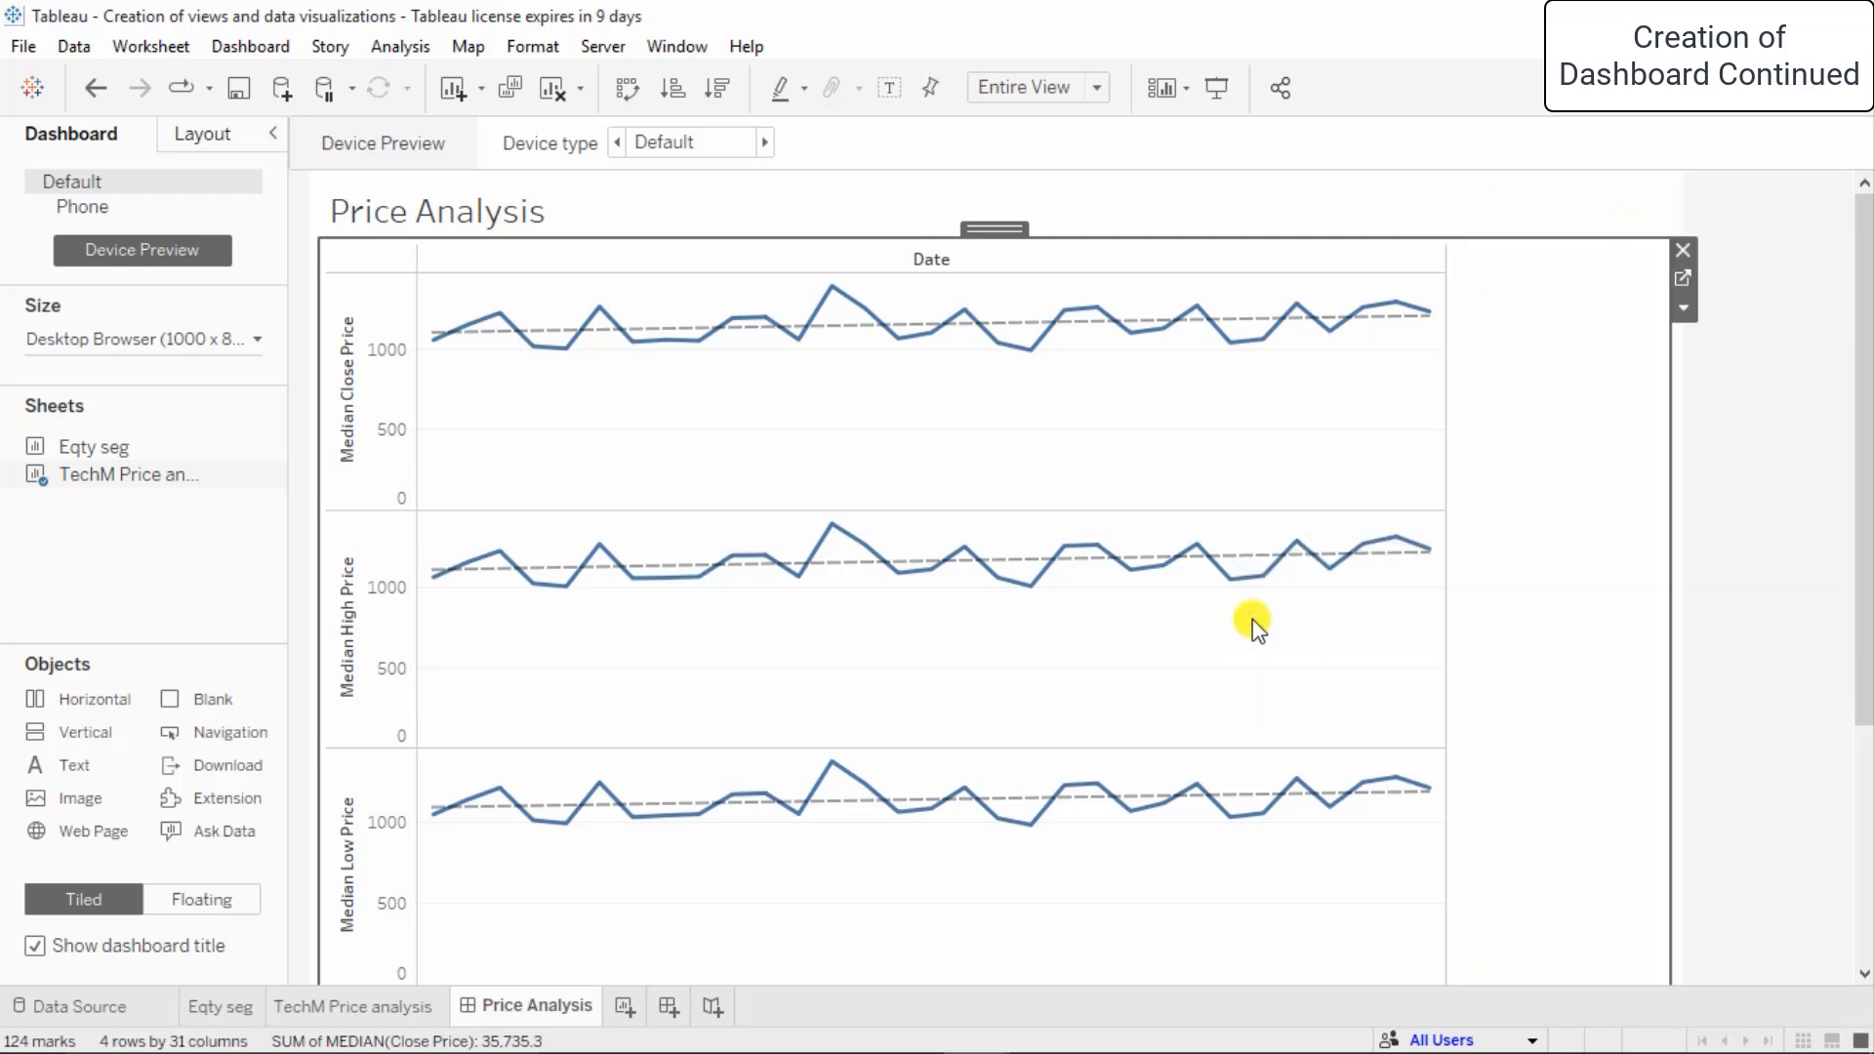
scroll(908, 747, down, 1)
scroll(908, 747, up, 1)
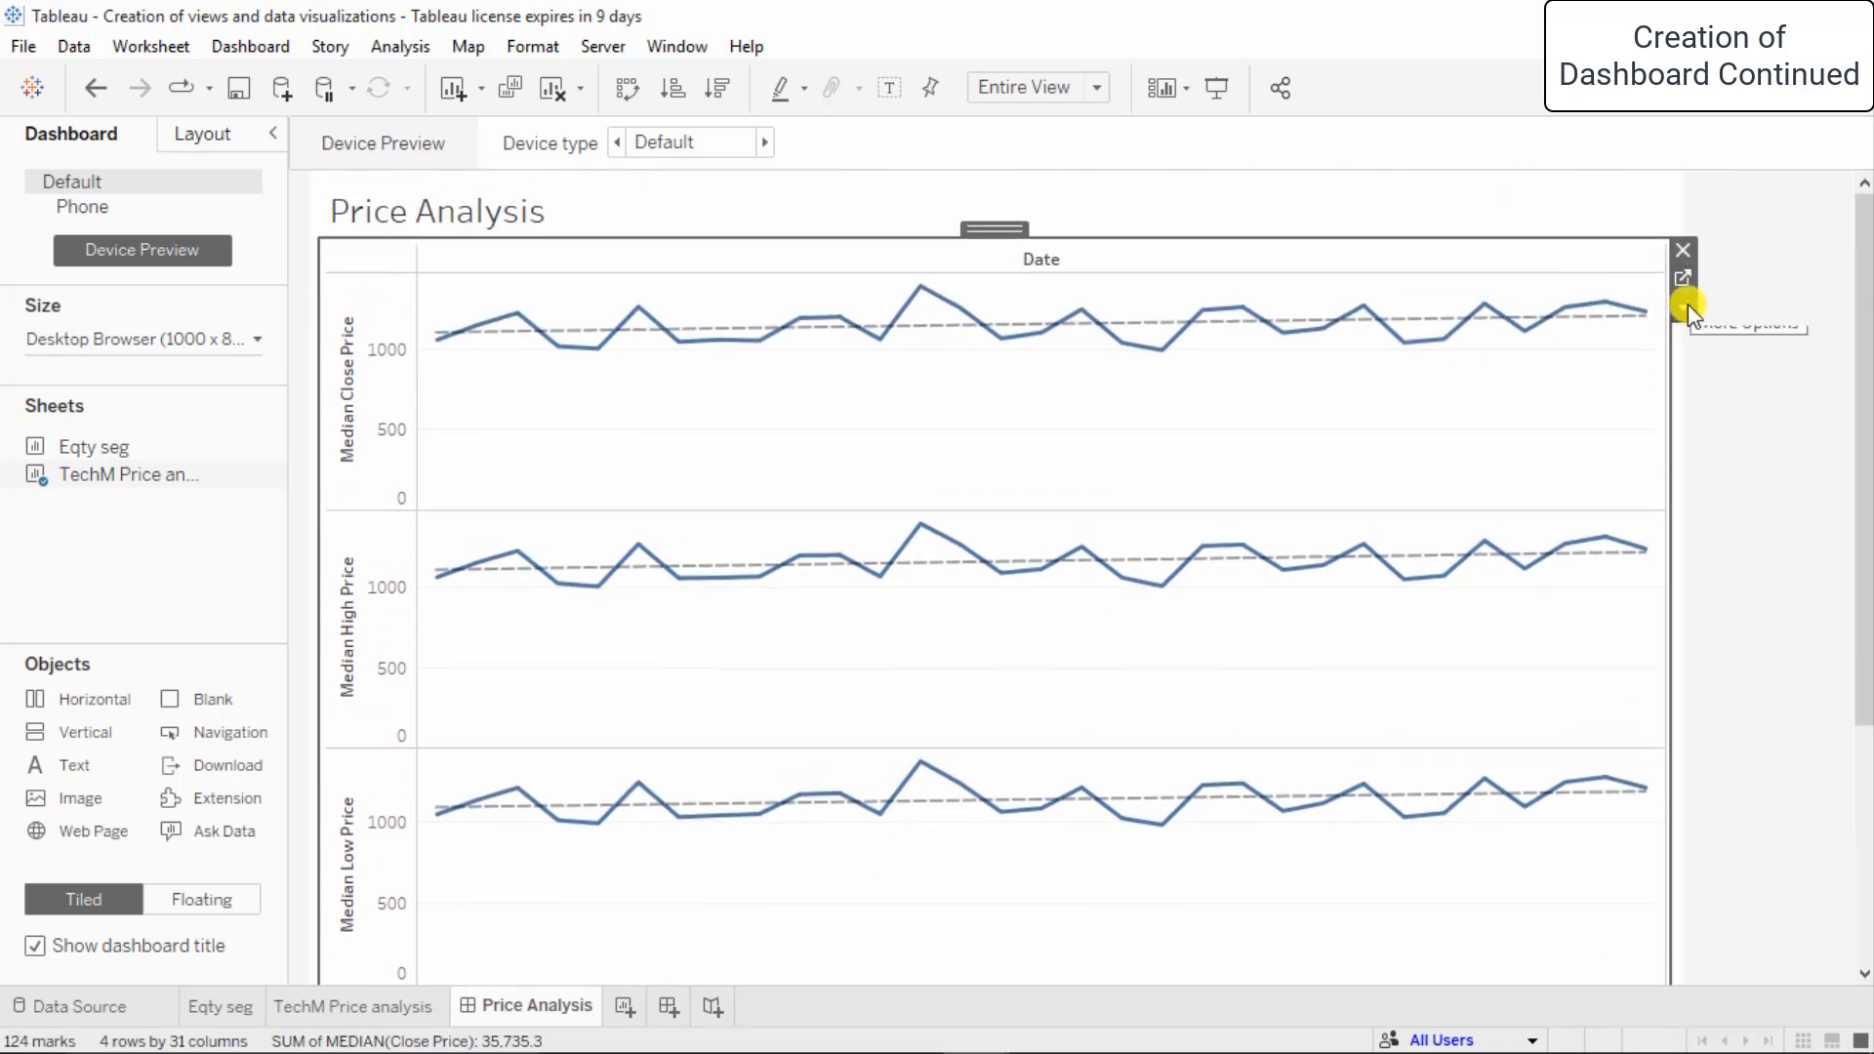
- Add a Day of Date highlighter for the TechM Price analysis view to the dashboard
click(1682, 308)
mouse_move(1691, 558)
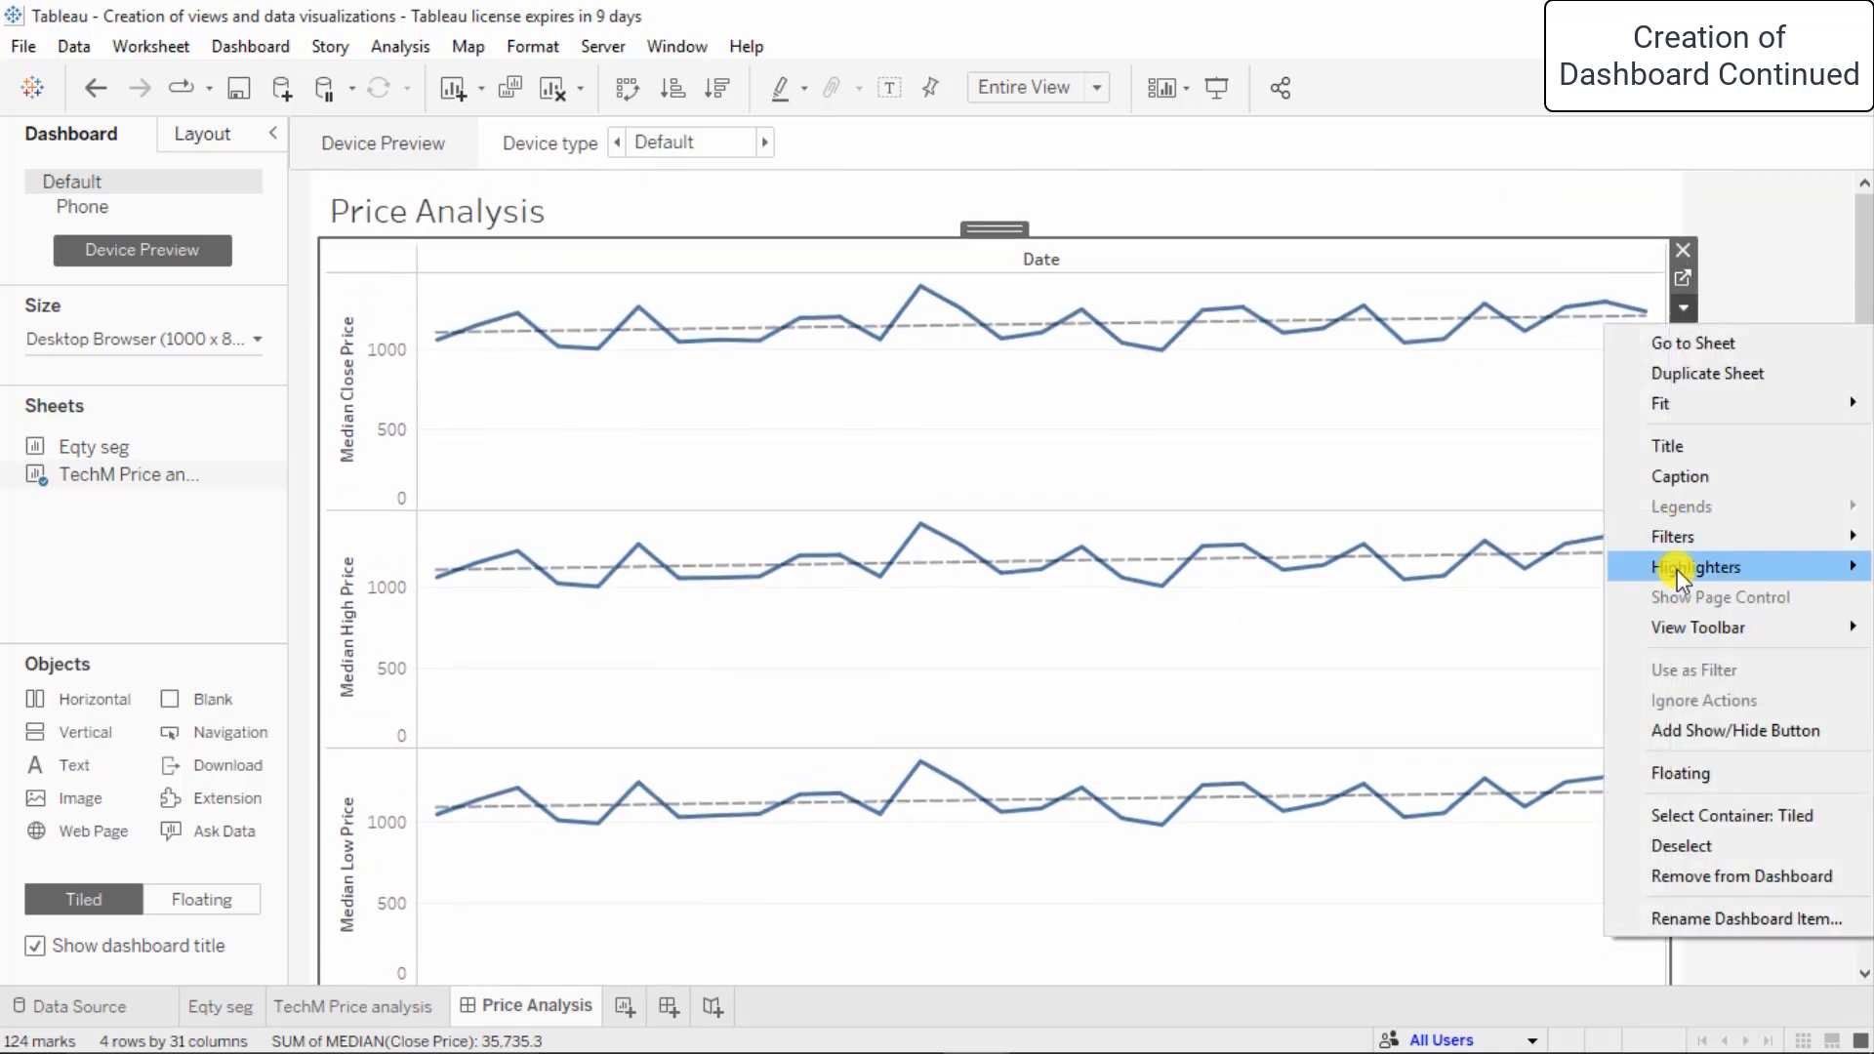
click(1548, 574)
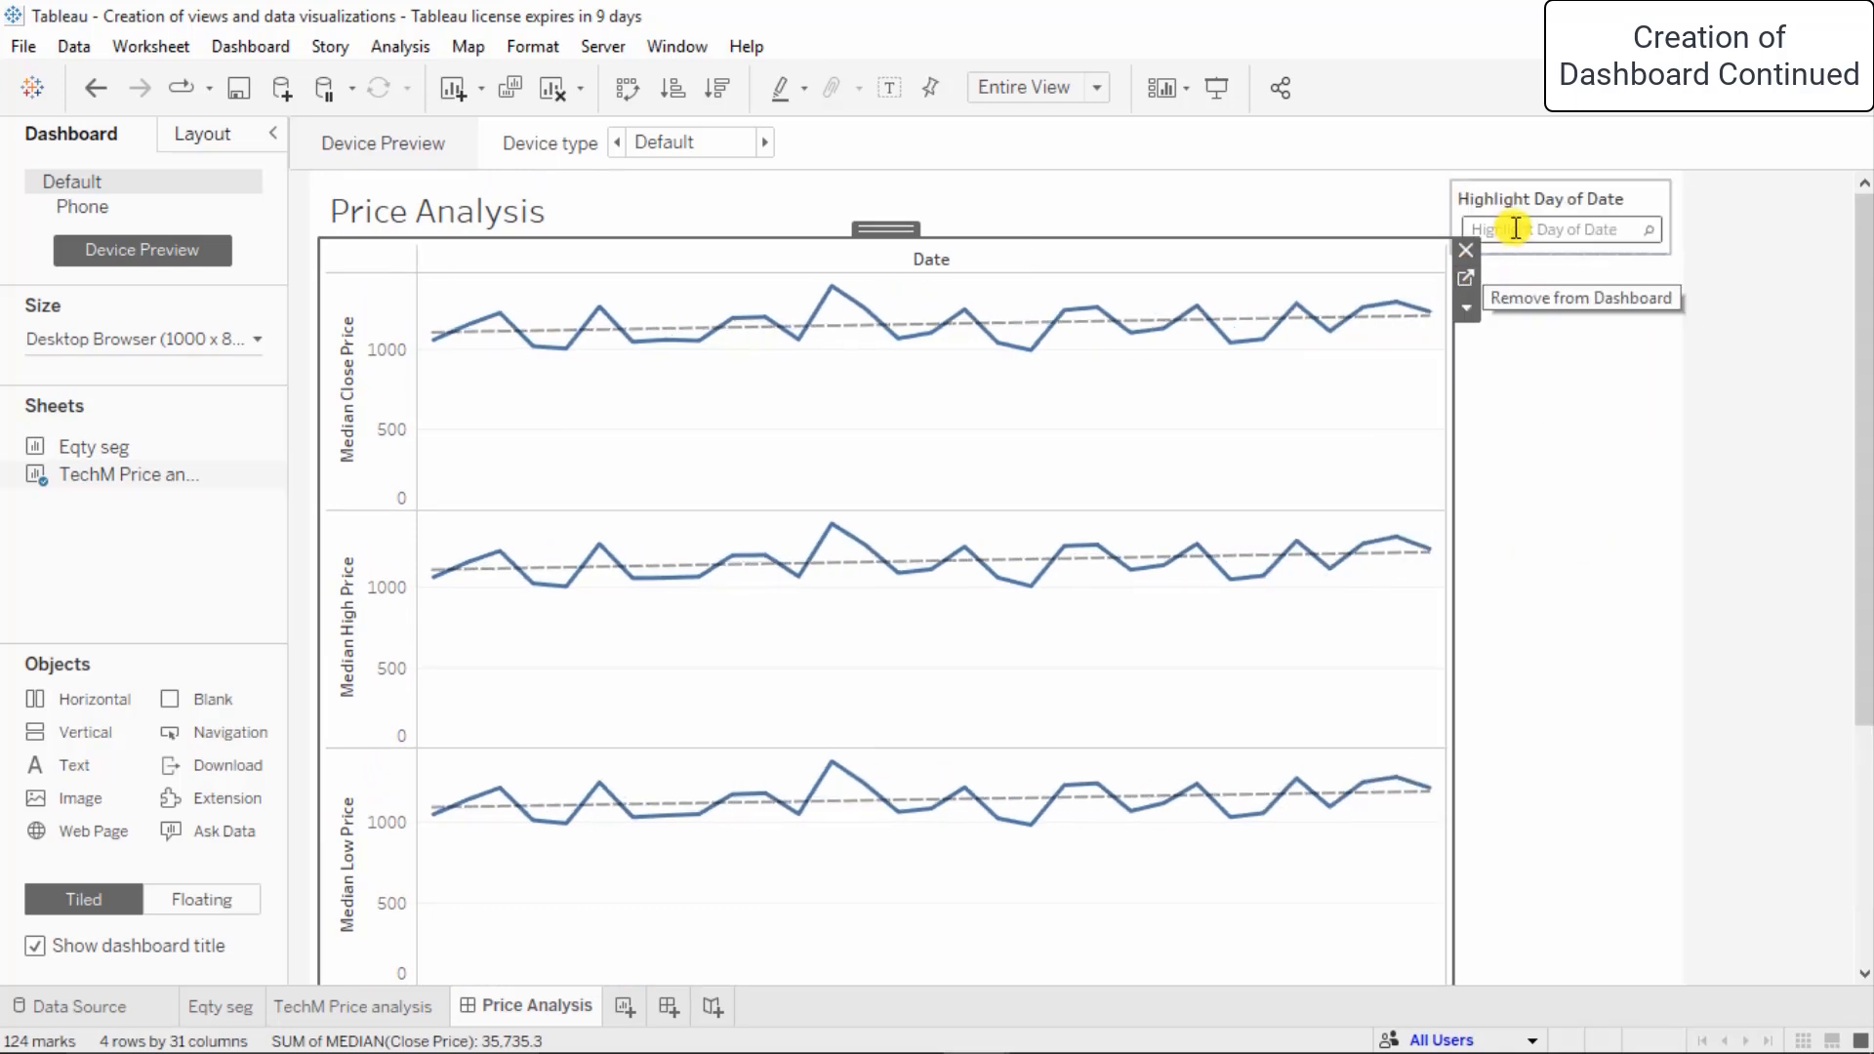
- Highlight day 3 across the price charts and inspect its details in the Median Close Price chart
click(1515, 230)
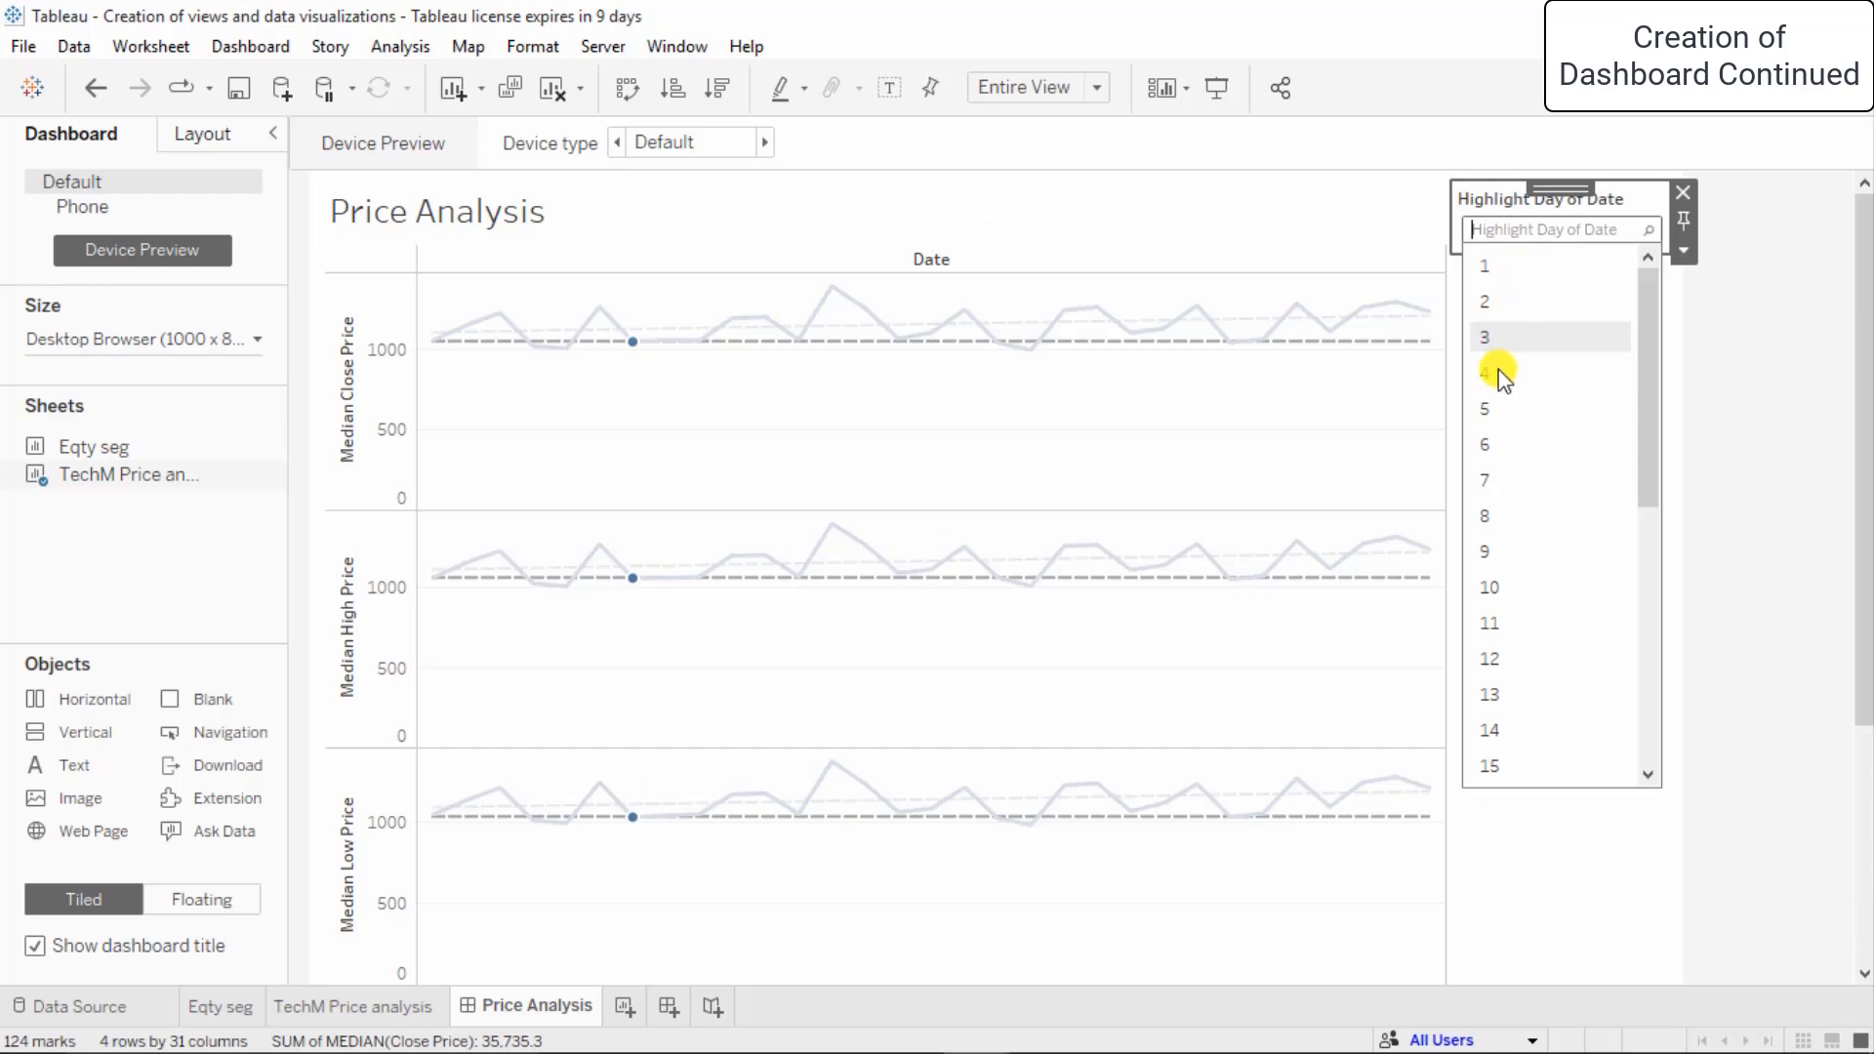
click(1497, 341)
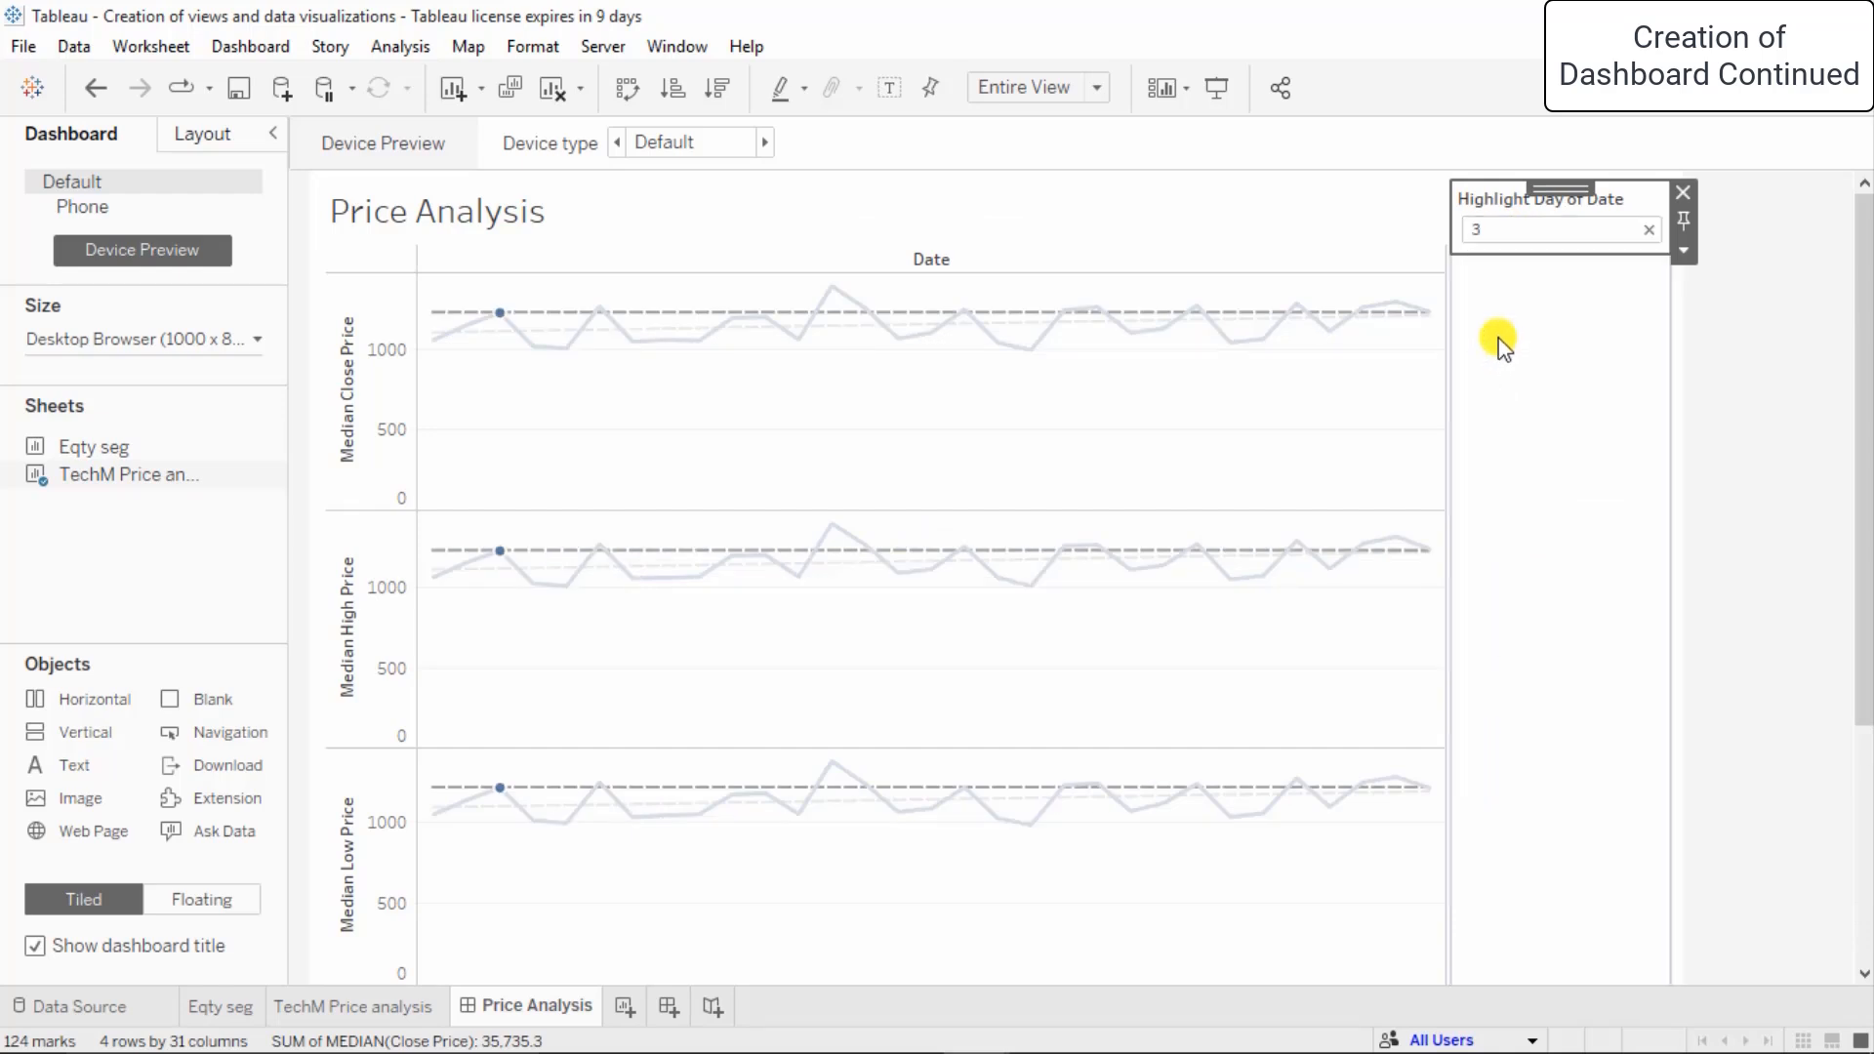
click(1747, 494)
click(765, 436)
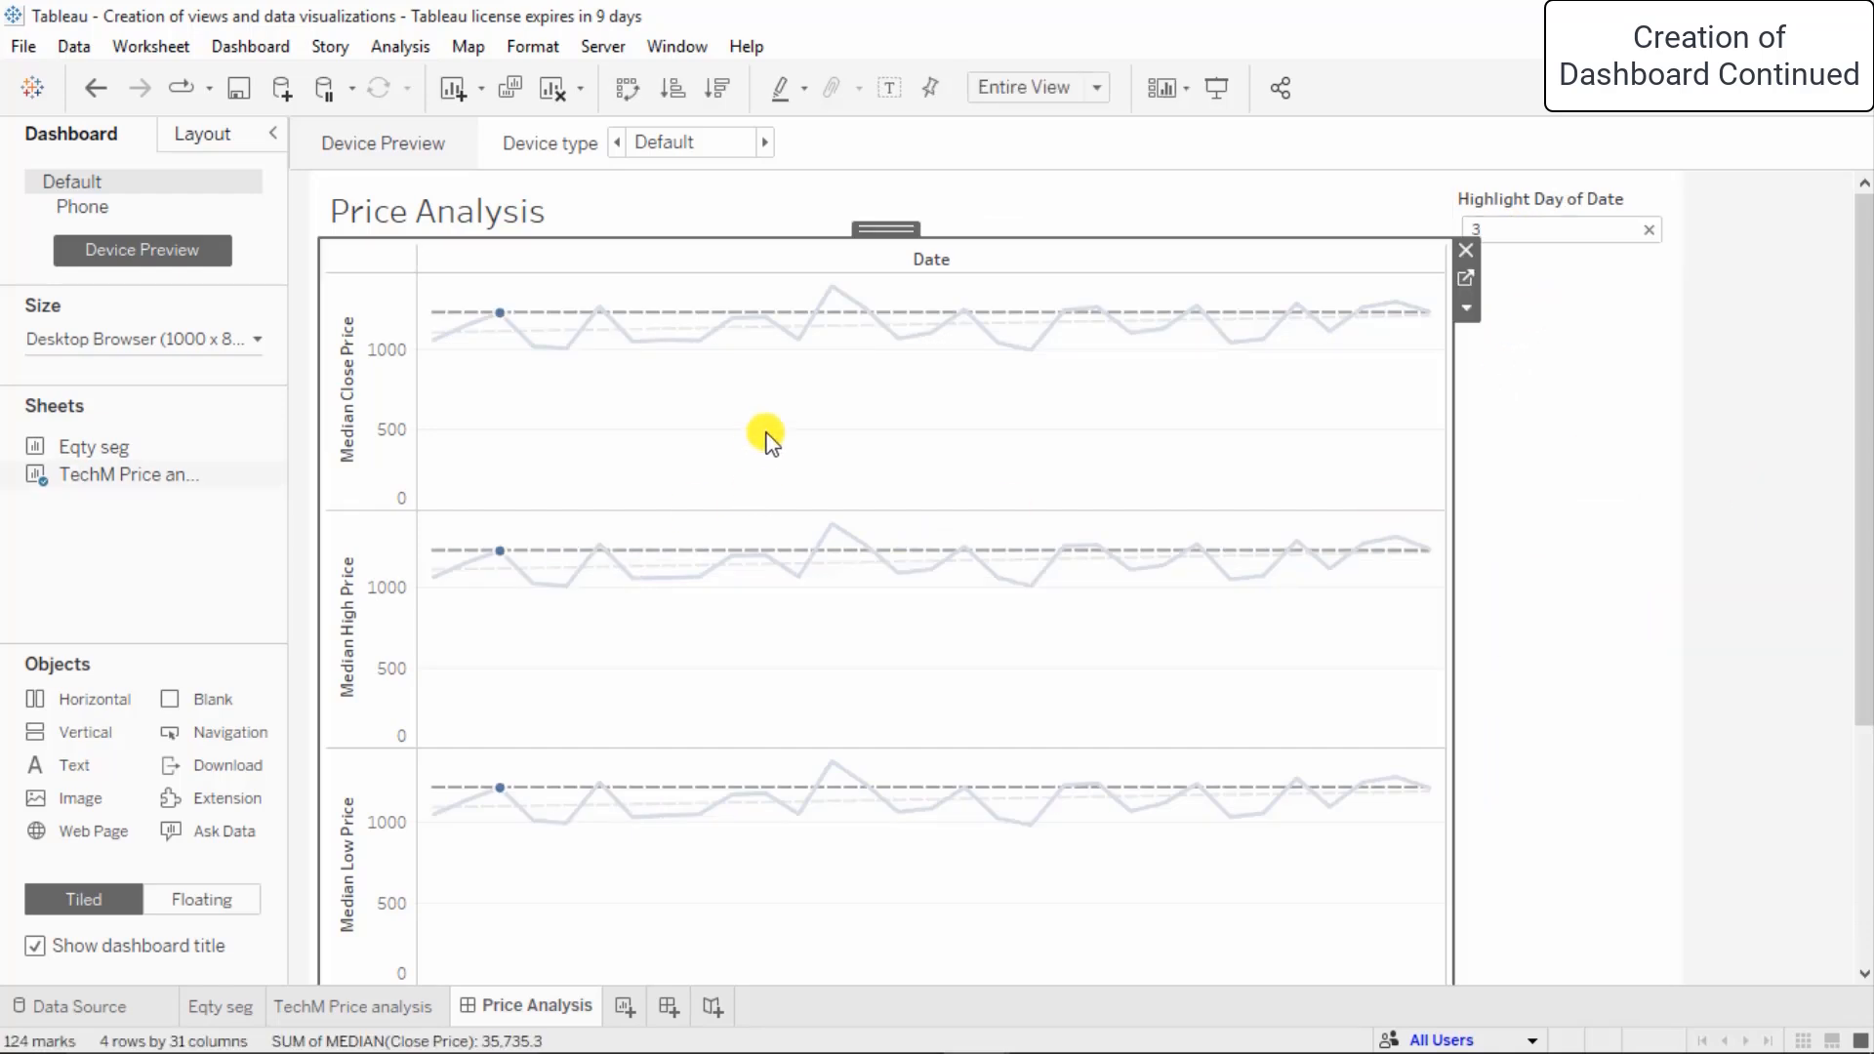
mouse_move(503, 330)
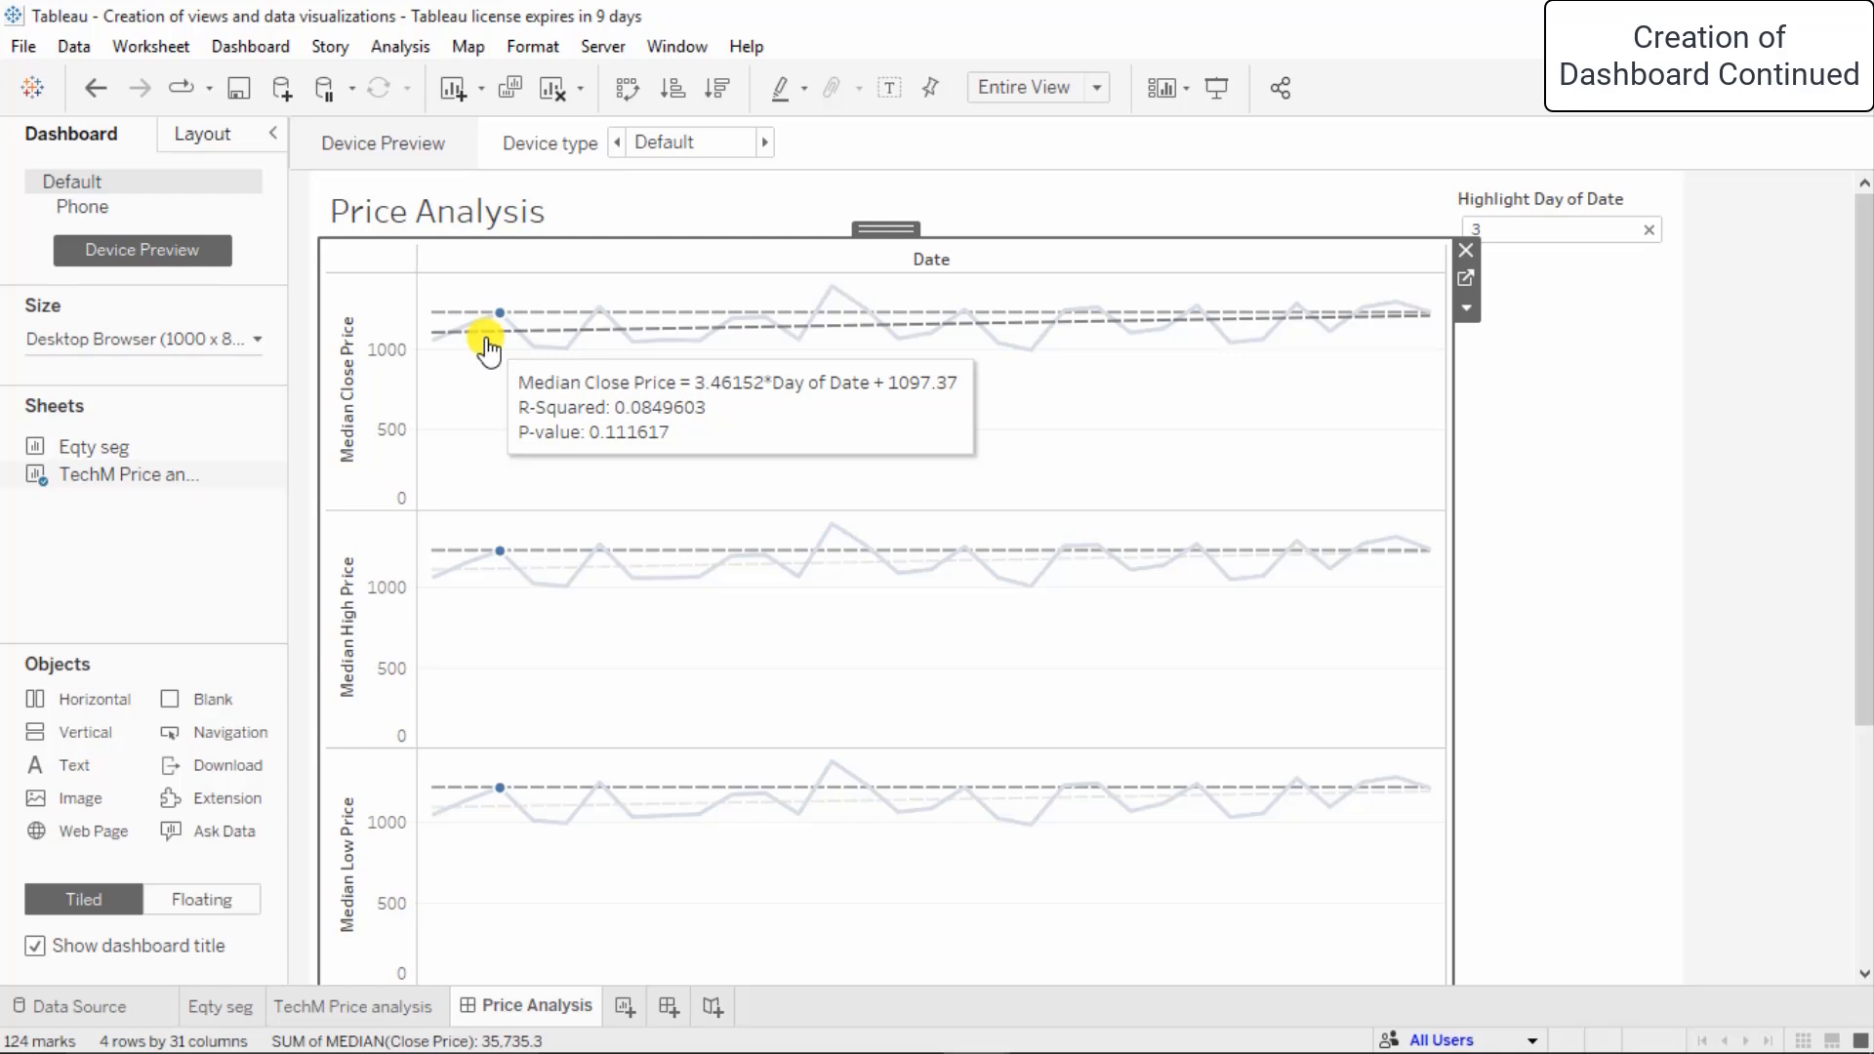
- Switch the Day of Date highlight to day 13
click(1552, 232)
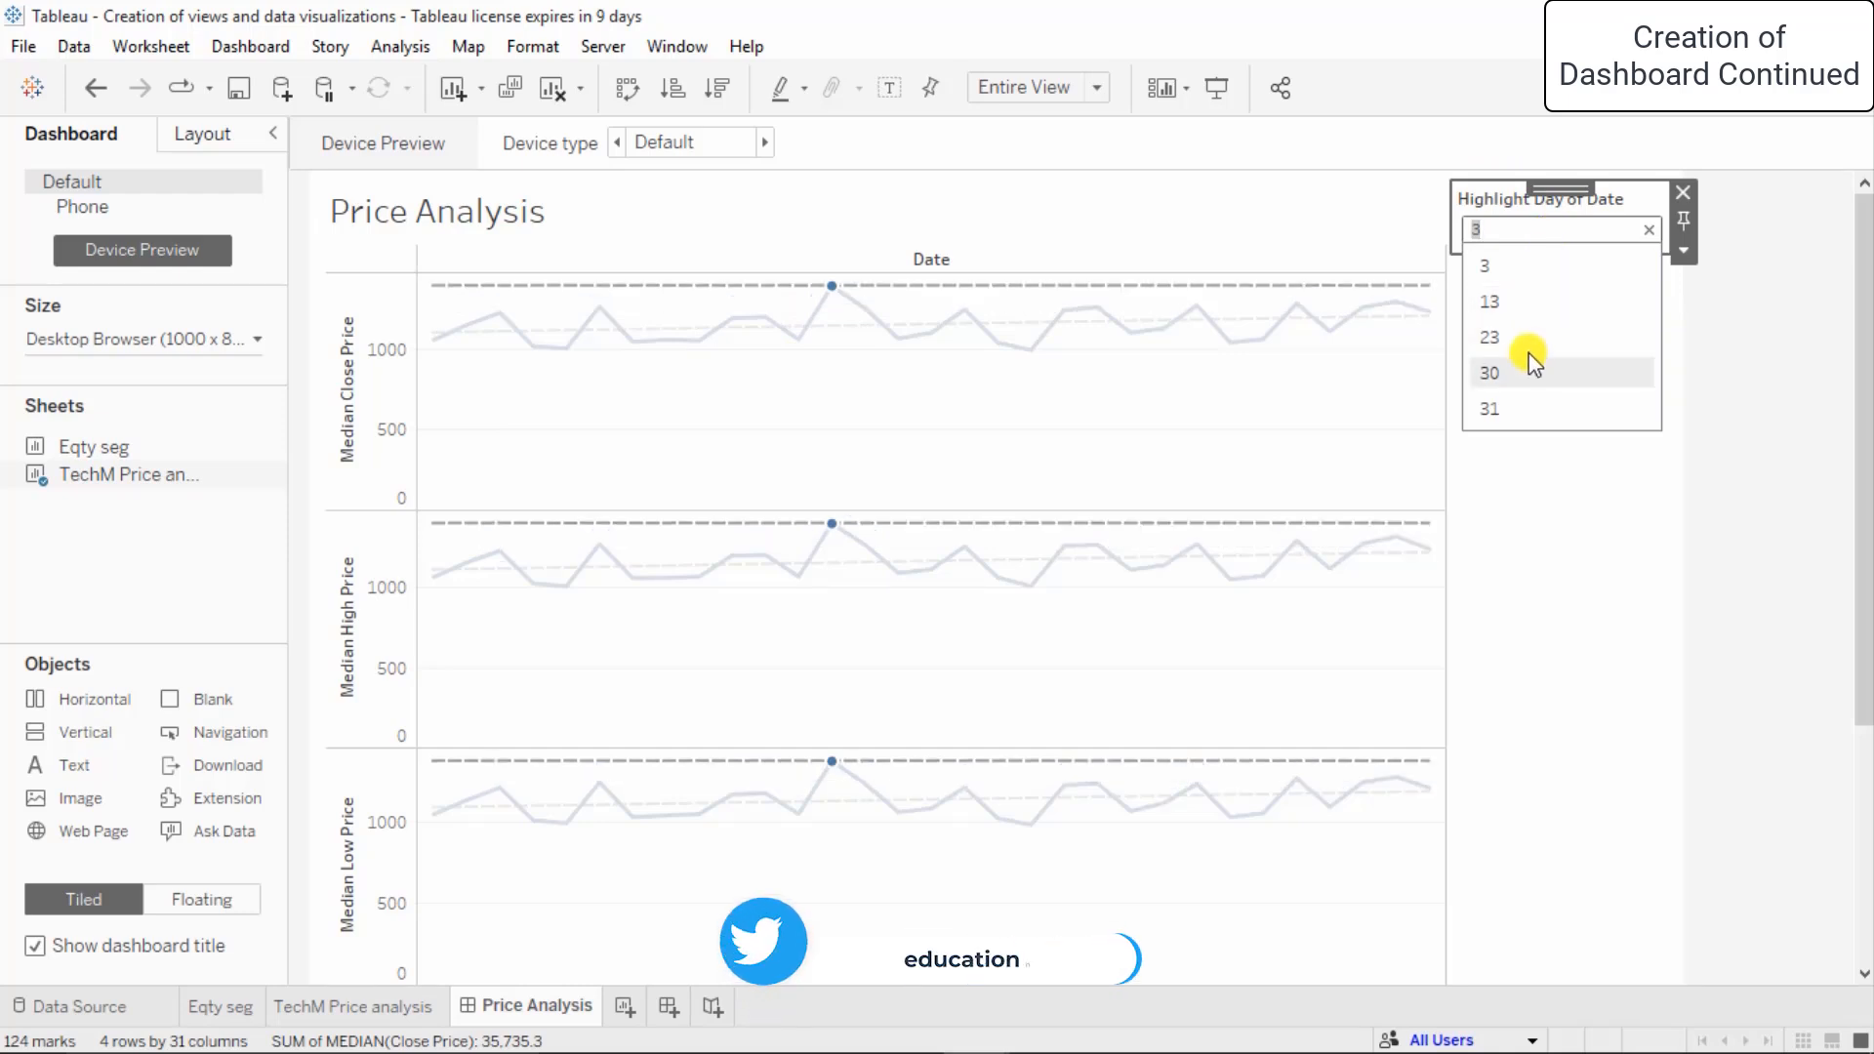
click(1538, 304)
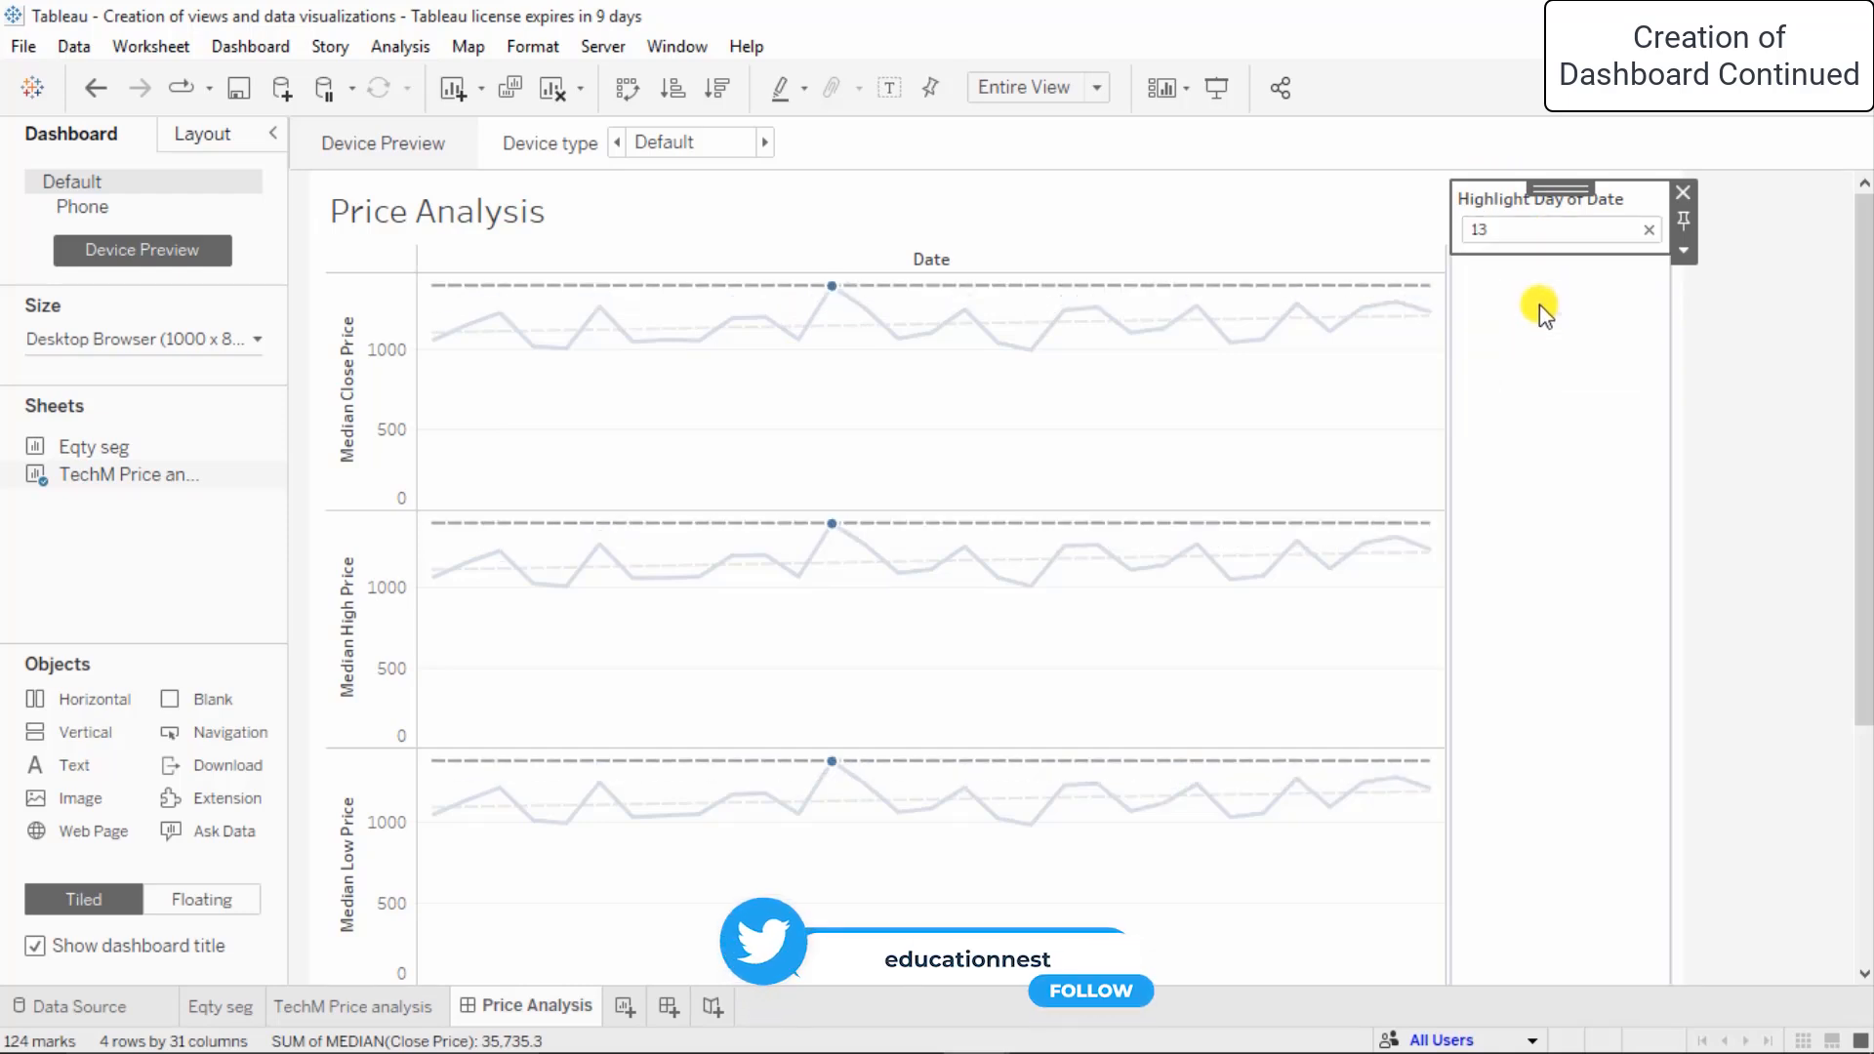
click(1535, 234)
click(1545, 277)
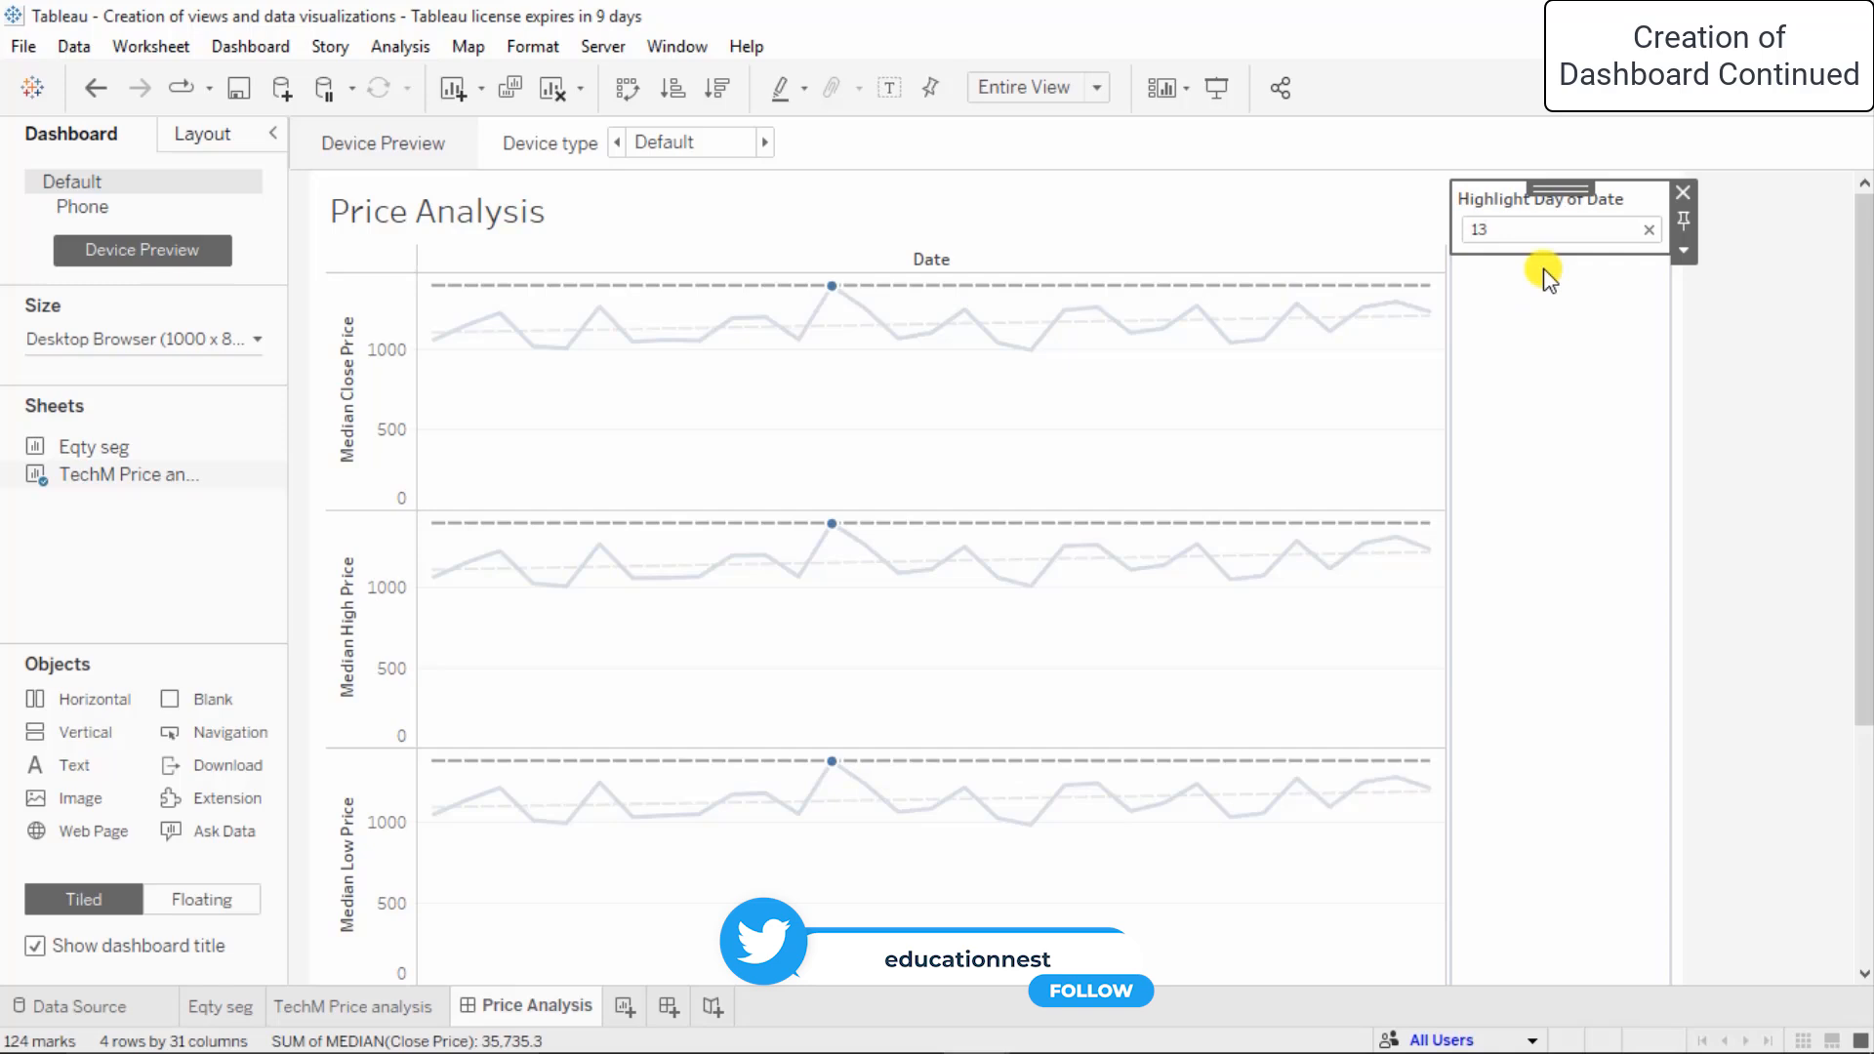
- Clear the current Day of Date highlight and highlight day 31 in the price charts instead
click(1649, 230)
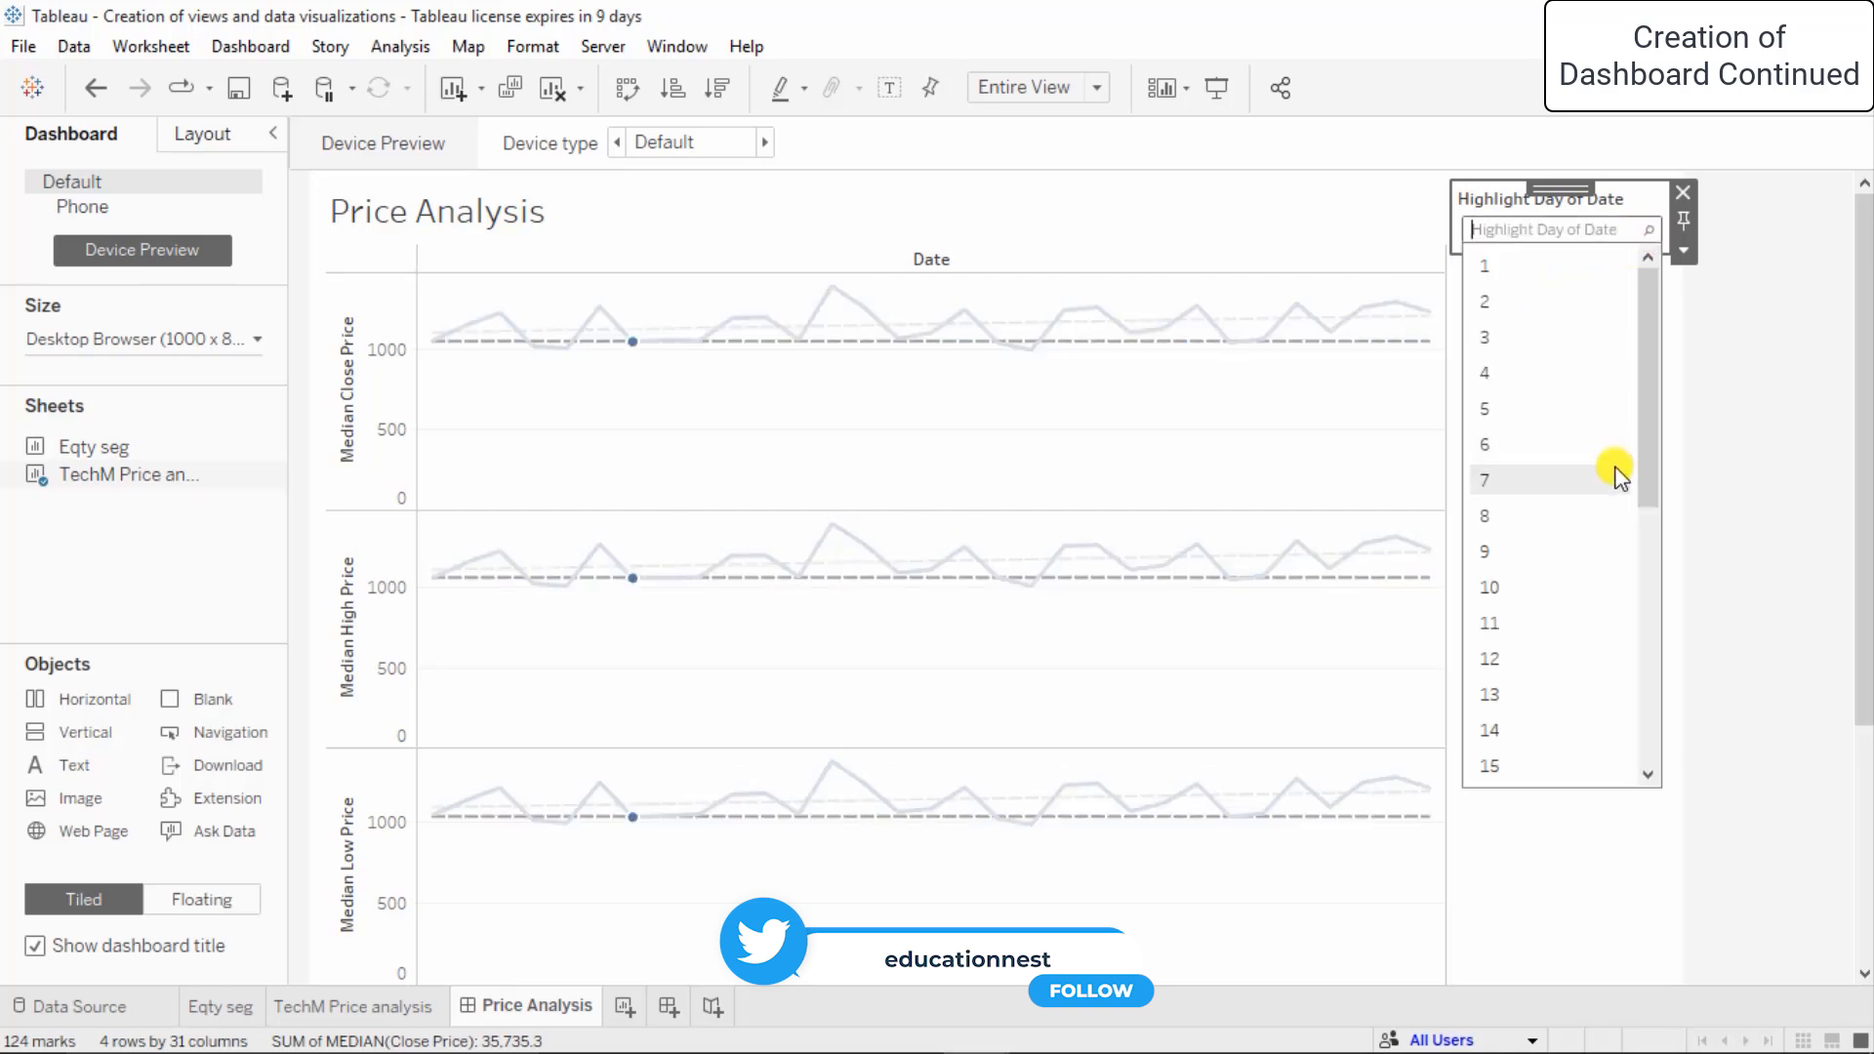
scroll(1605, 488, down, 2)
scroll(1581, 651, down, 3)
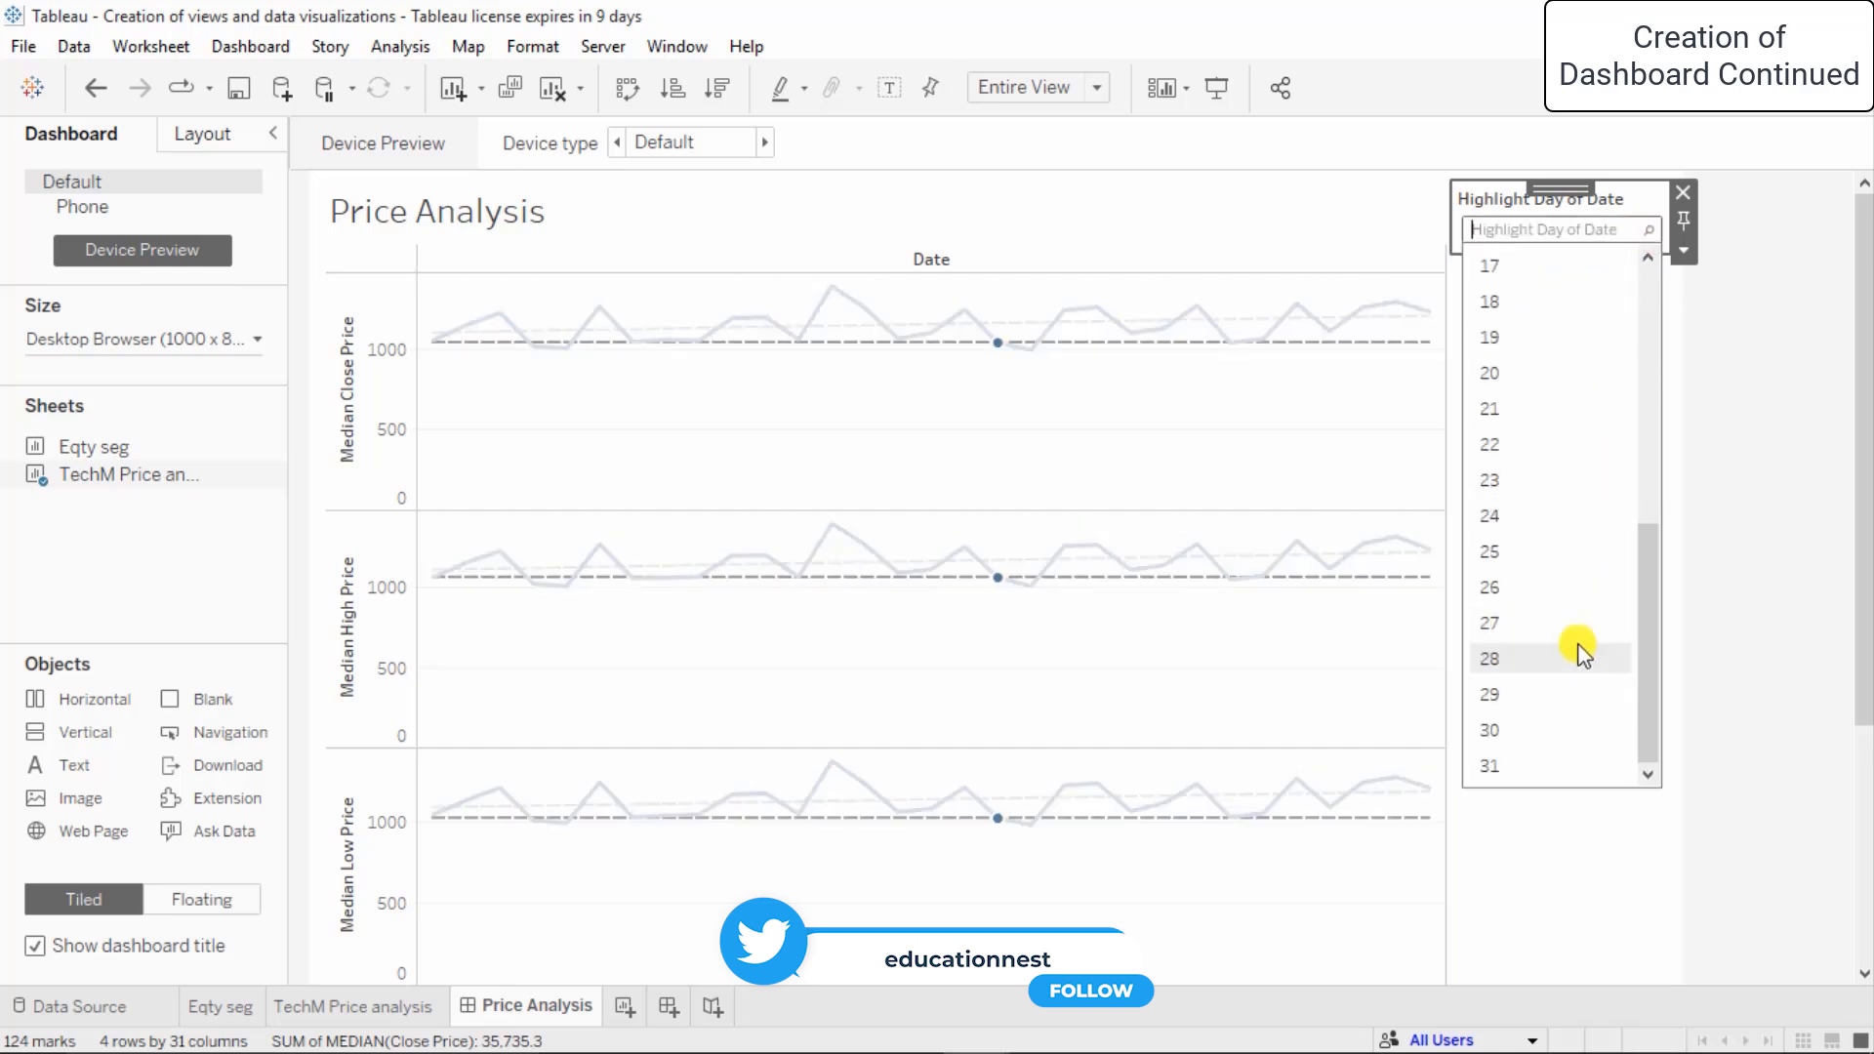
click(1546, 764)
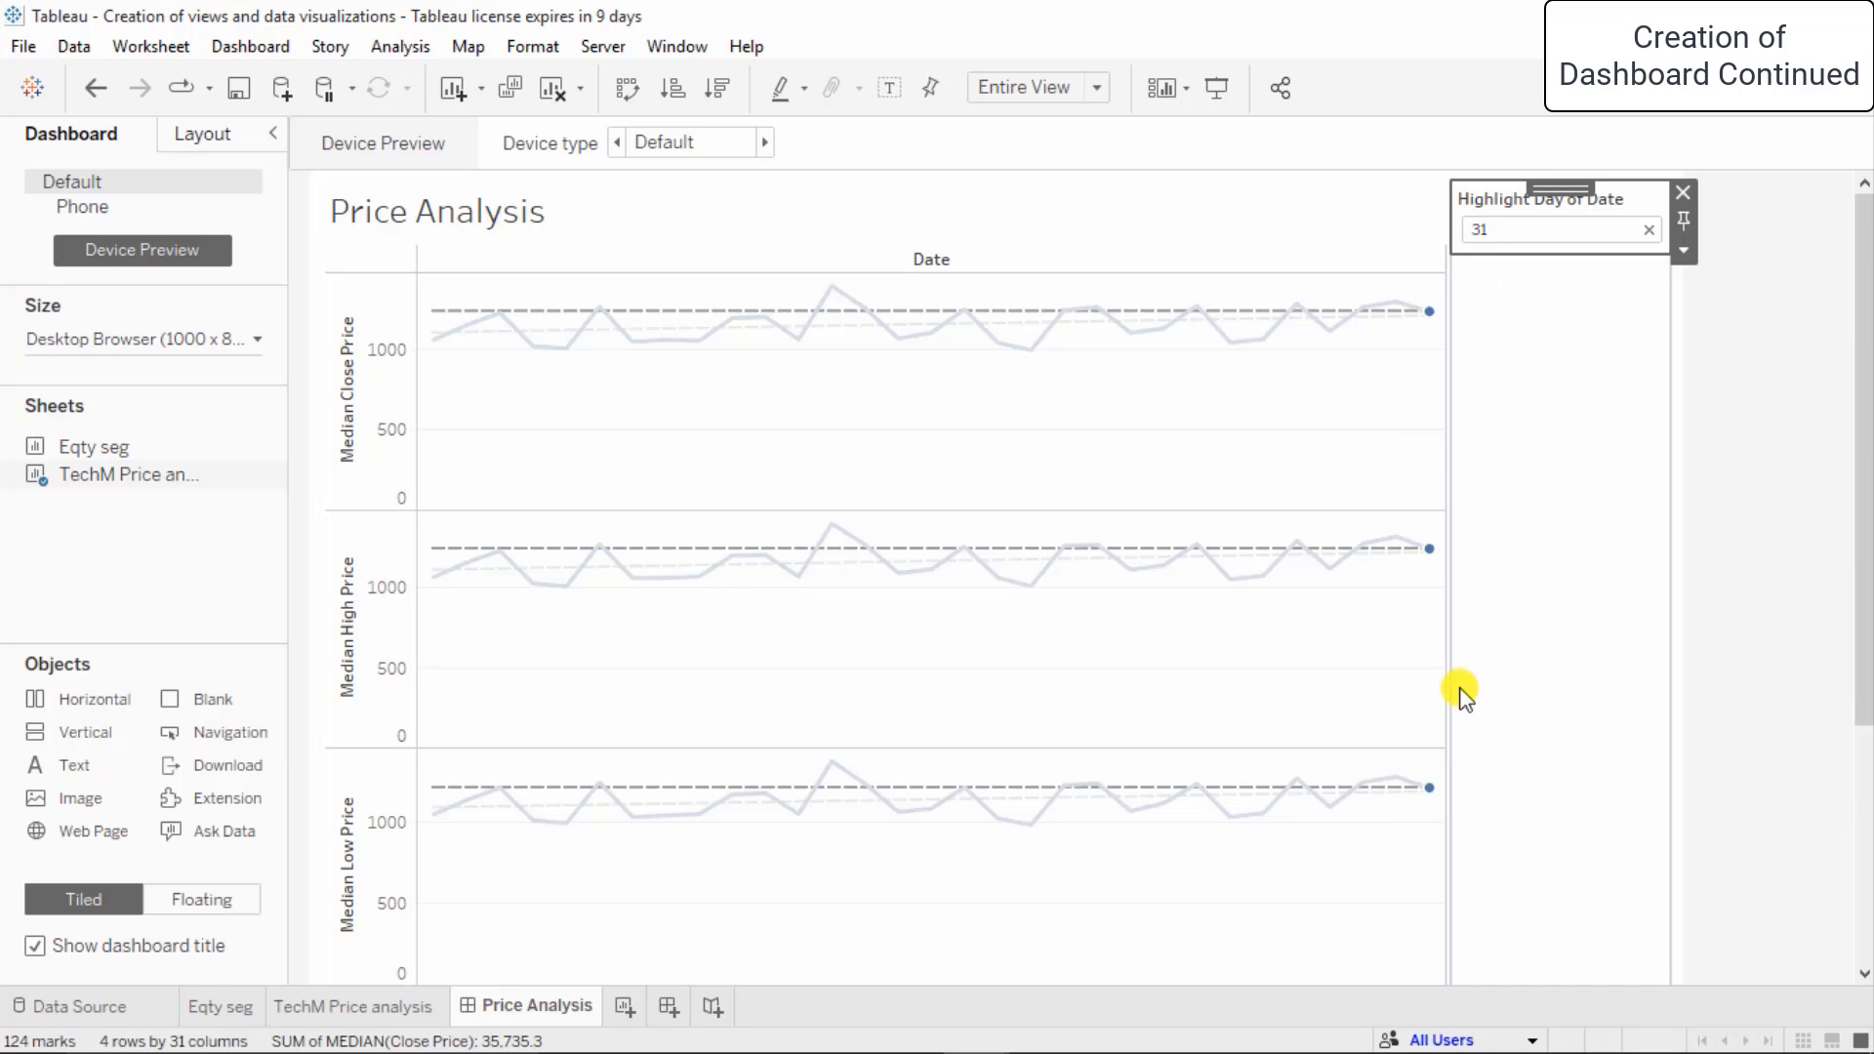
click(20, 572)
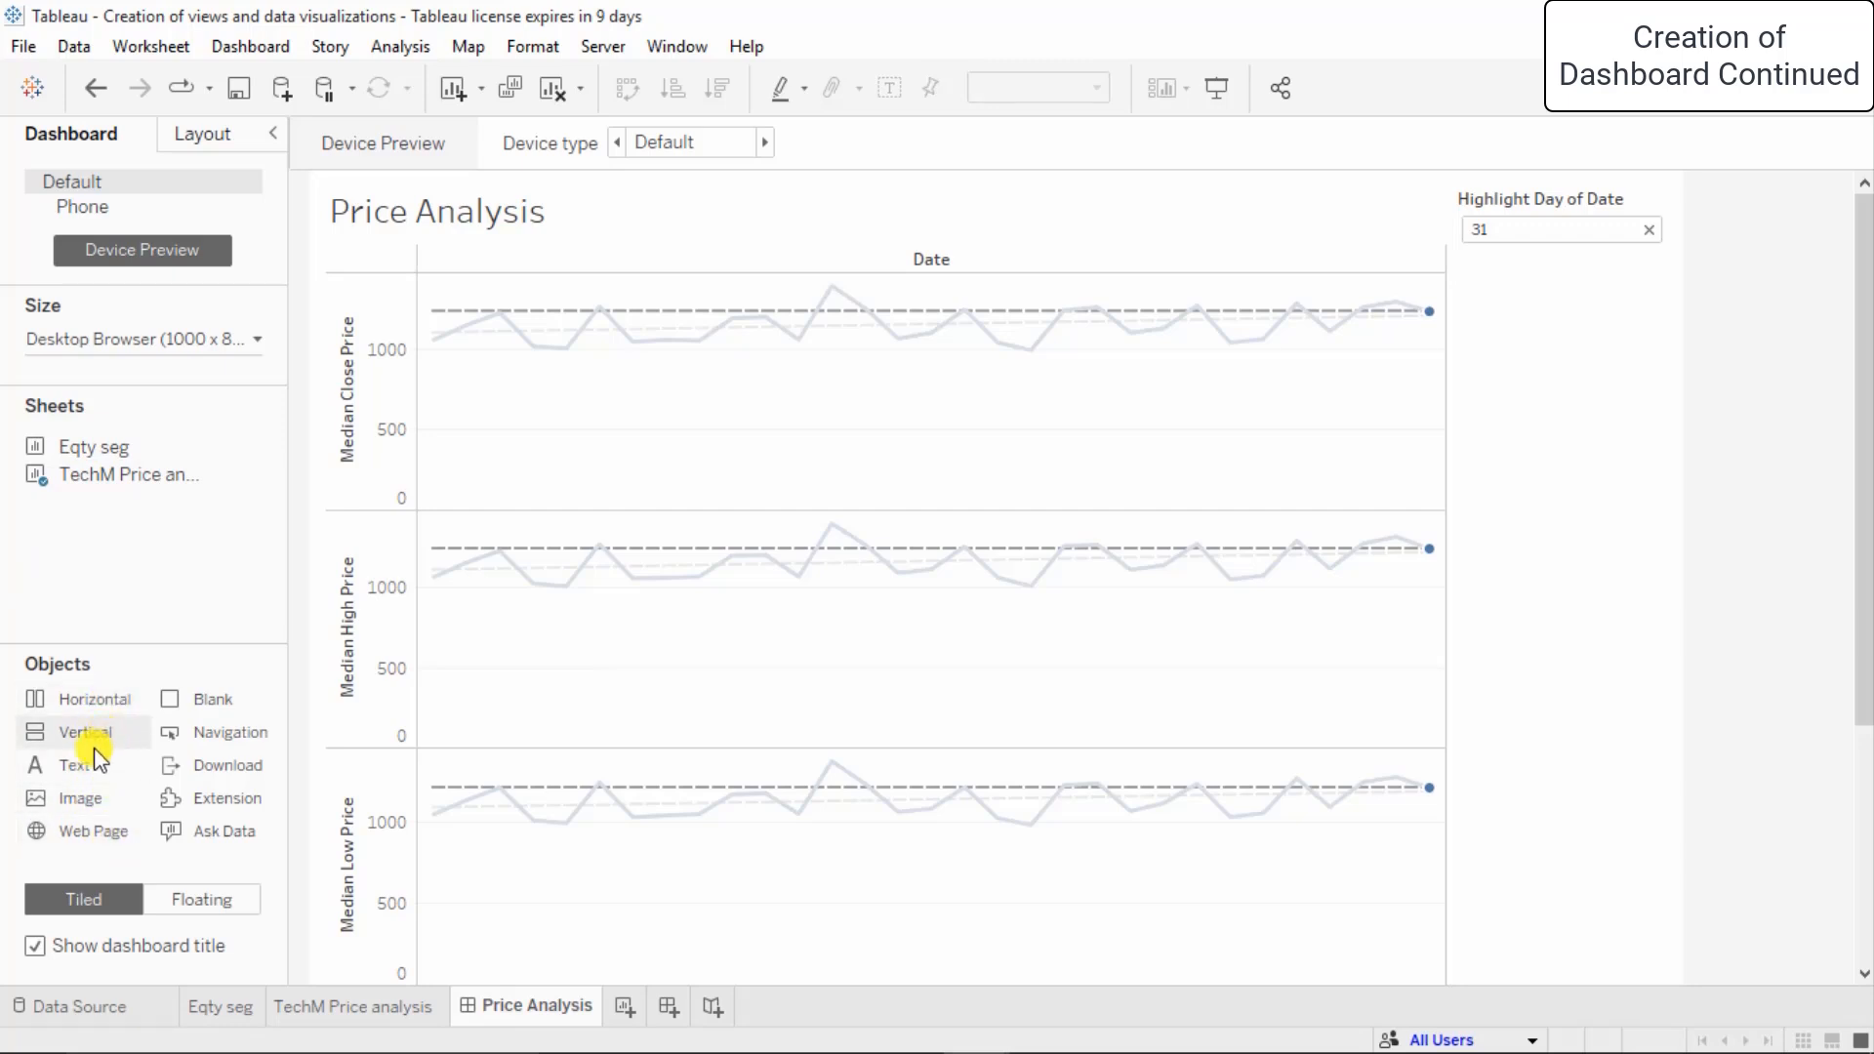
- Add a text object reading "Month end" to the dashboard beside the price charts
mouse_move(90, 763)
mouse_down()
mouse_move(1388, 418)
mouse_move(1431, 389)
mouse_up()
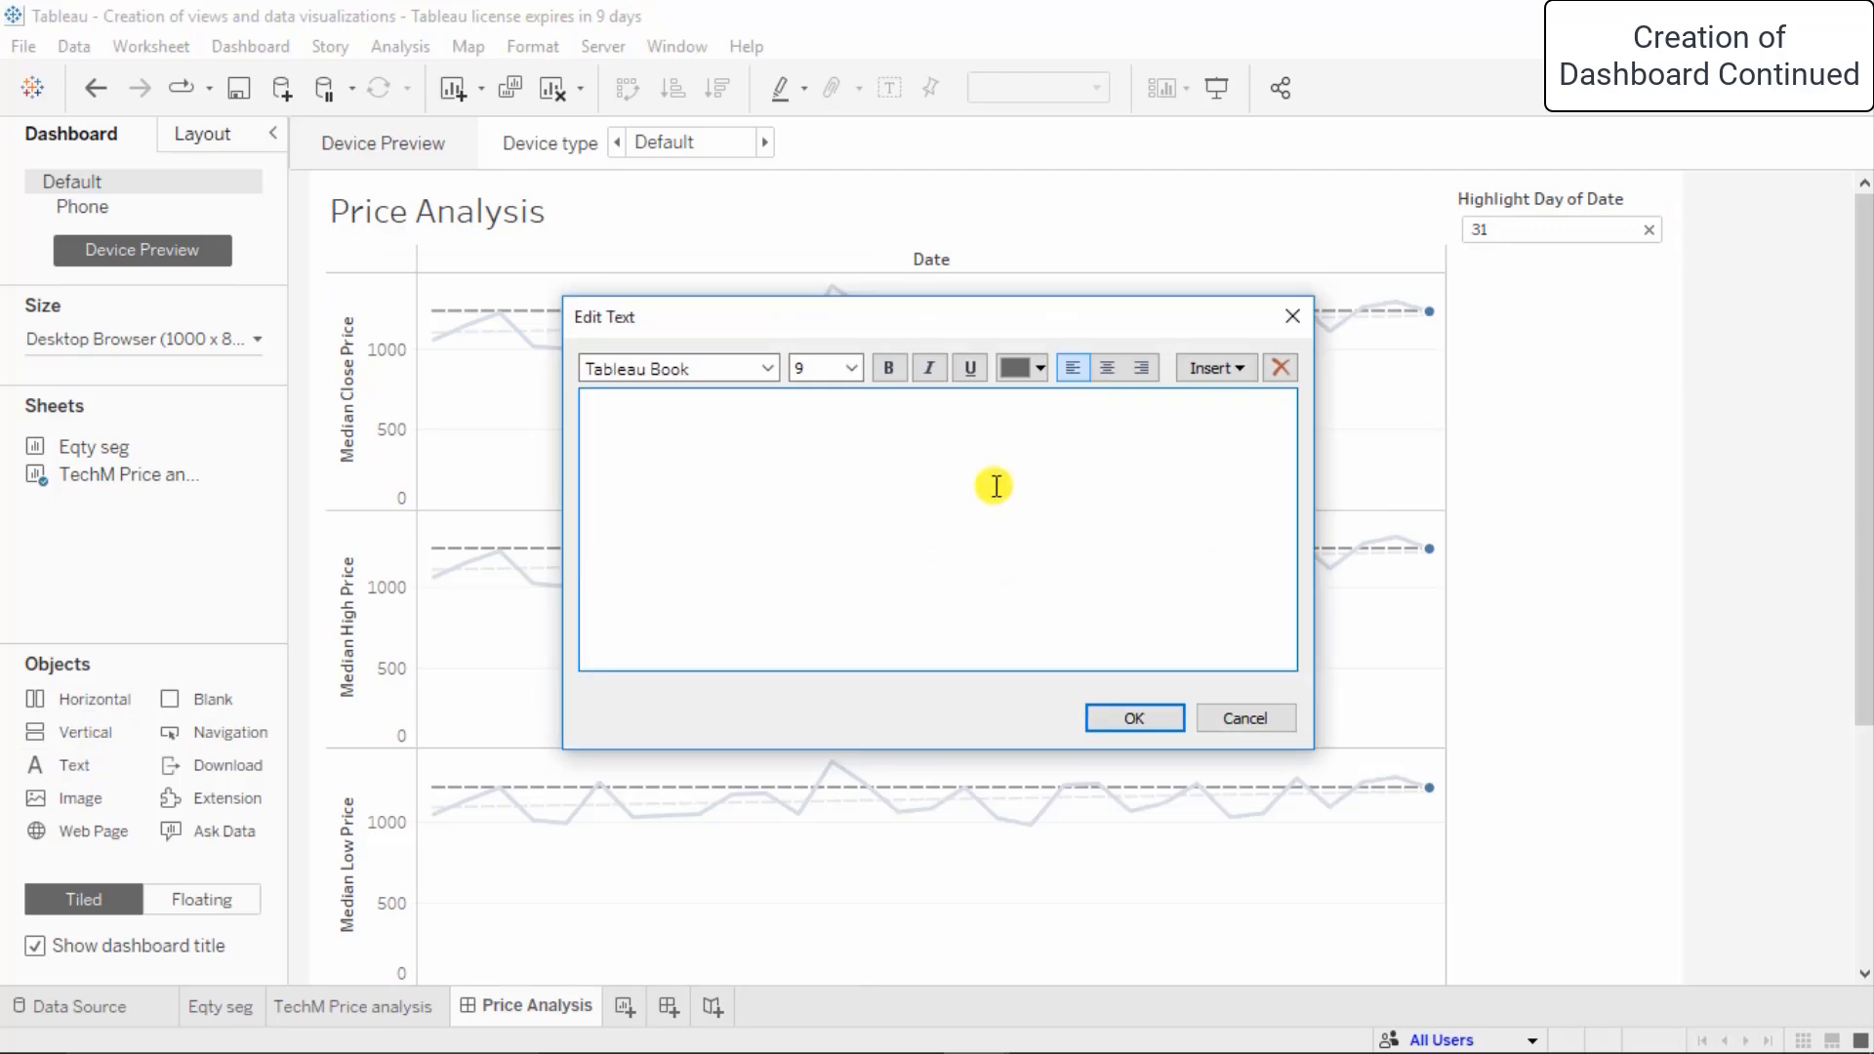
text(Month )
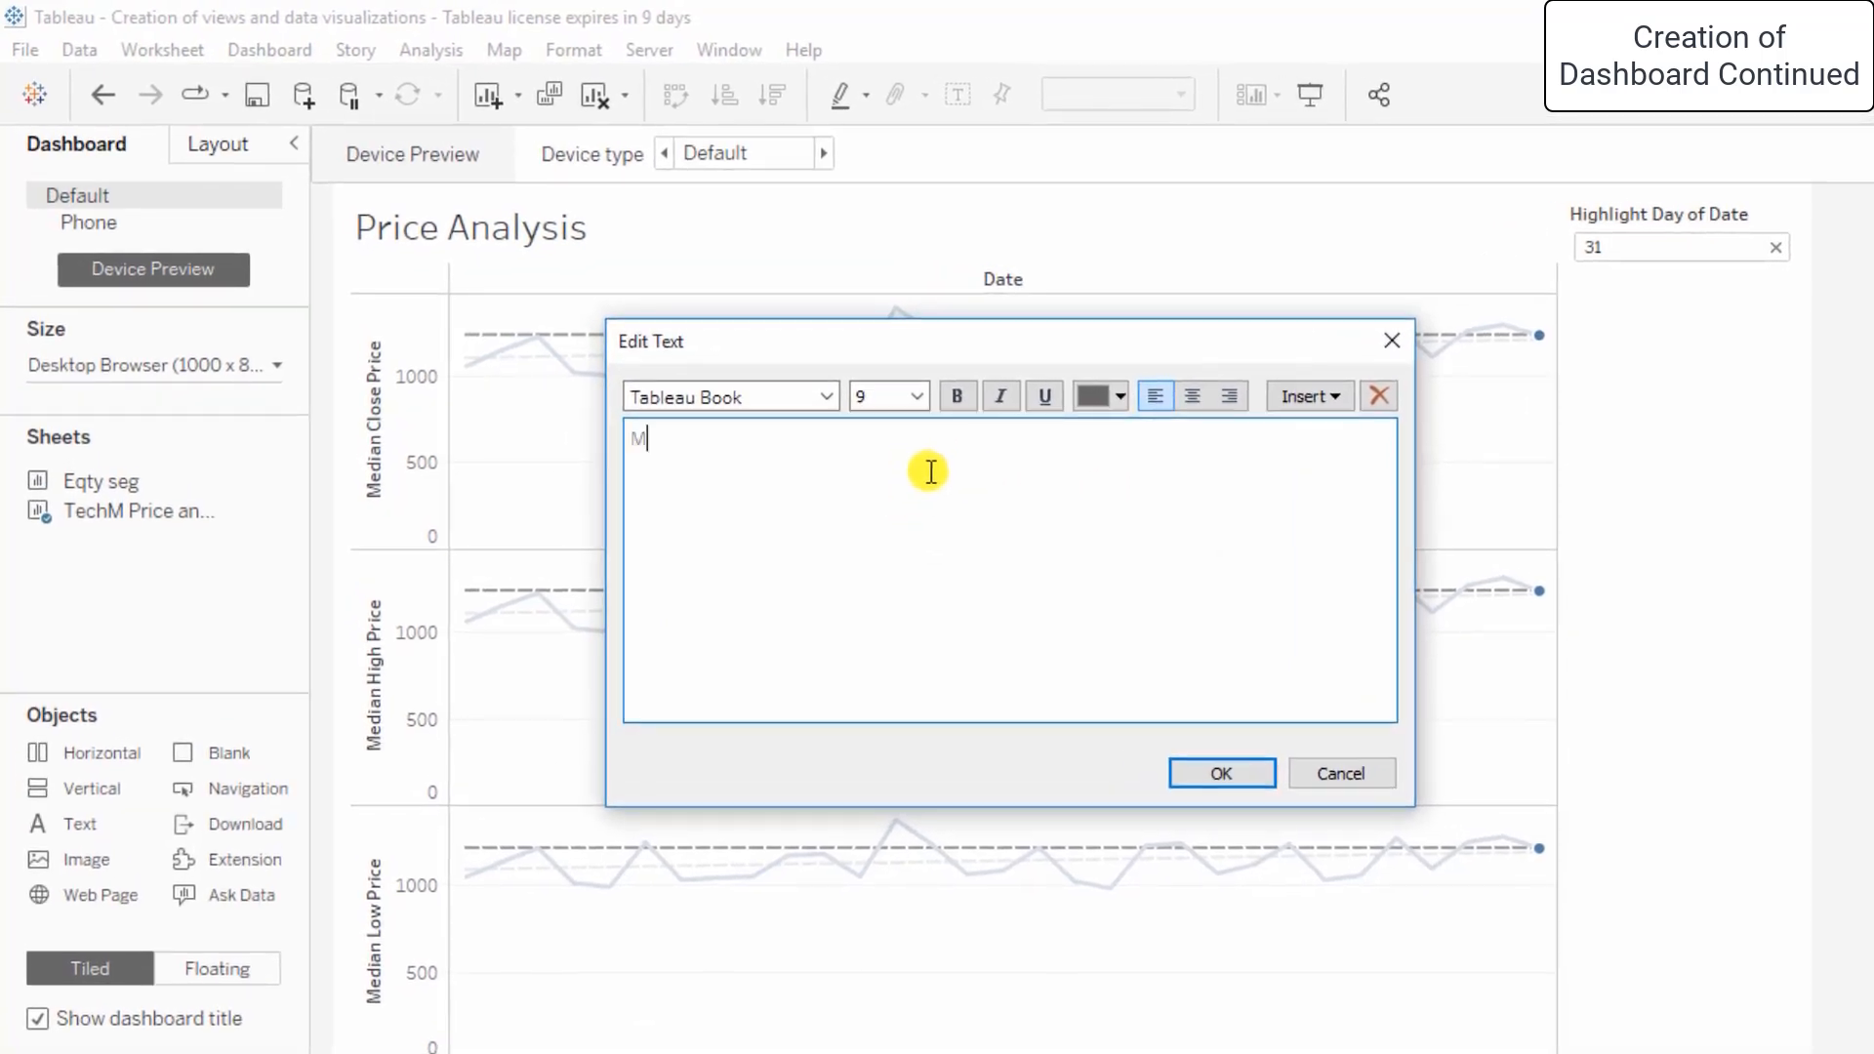
text(end)
click(1223, 773)
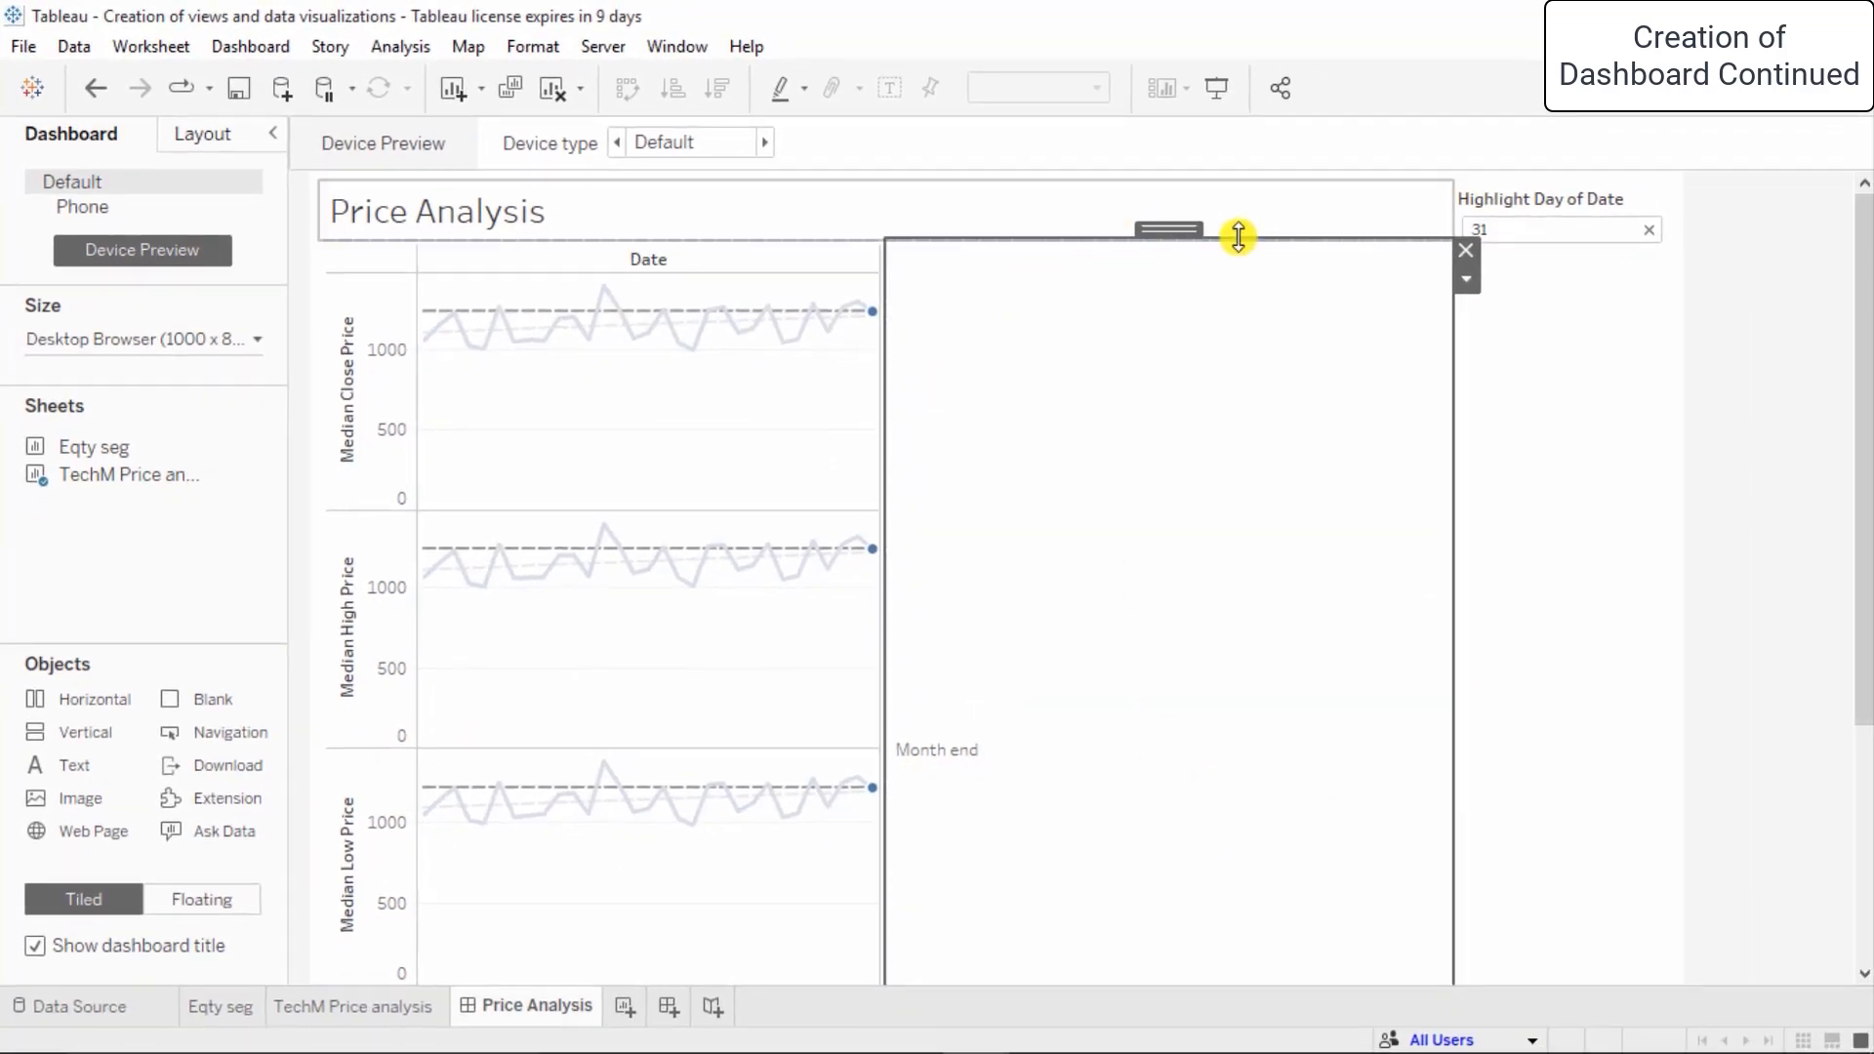
- Move the "Month end" text object to the far side of the Day of Date highlighter
drag(1645, 296, 1648, 297)
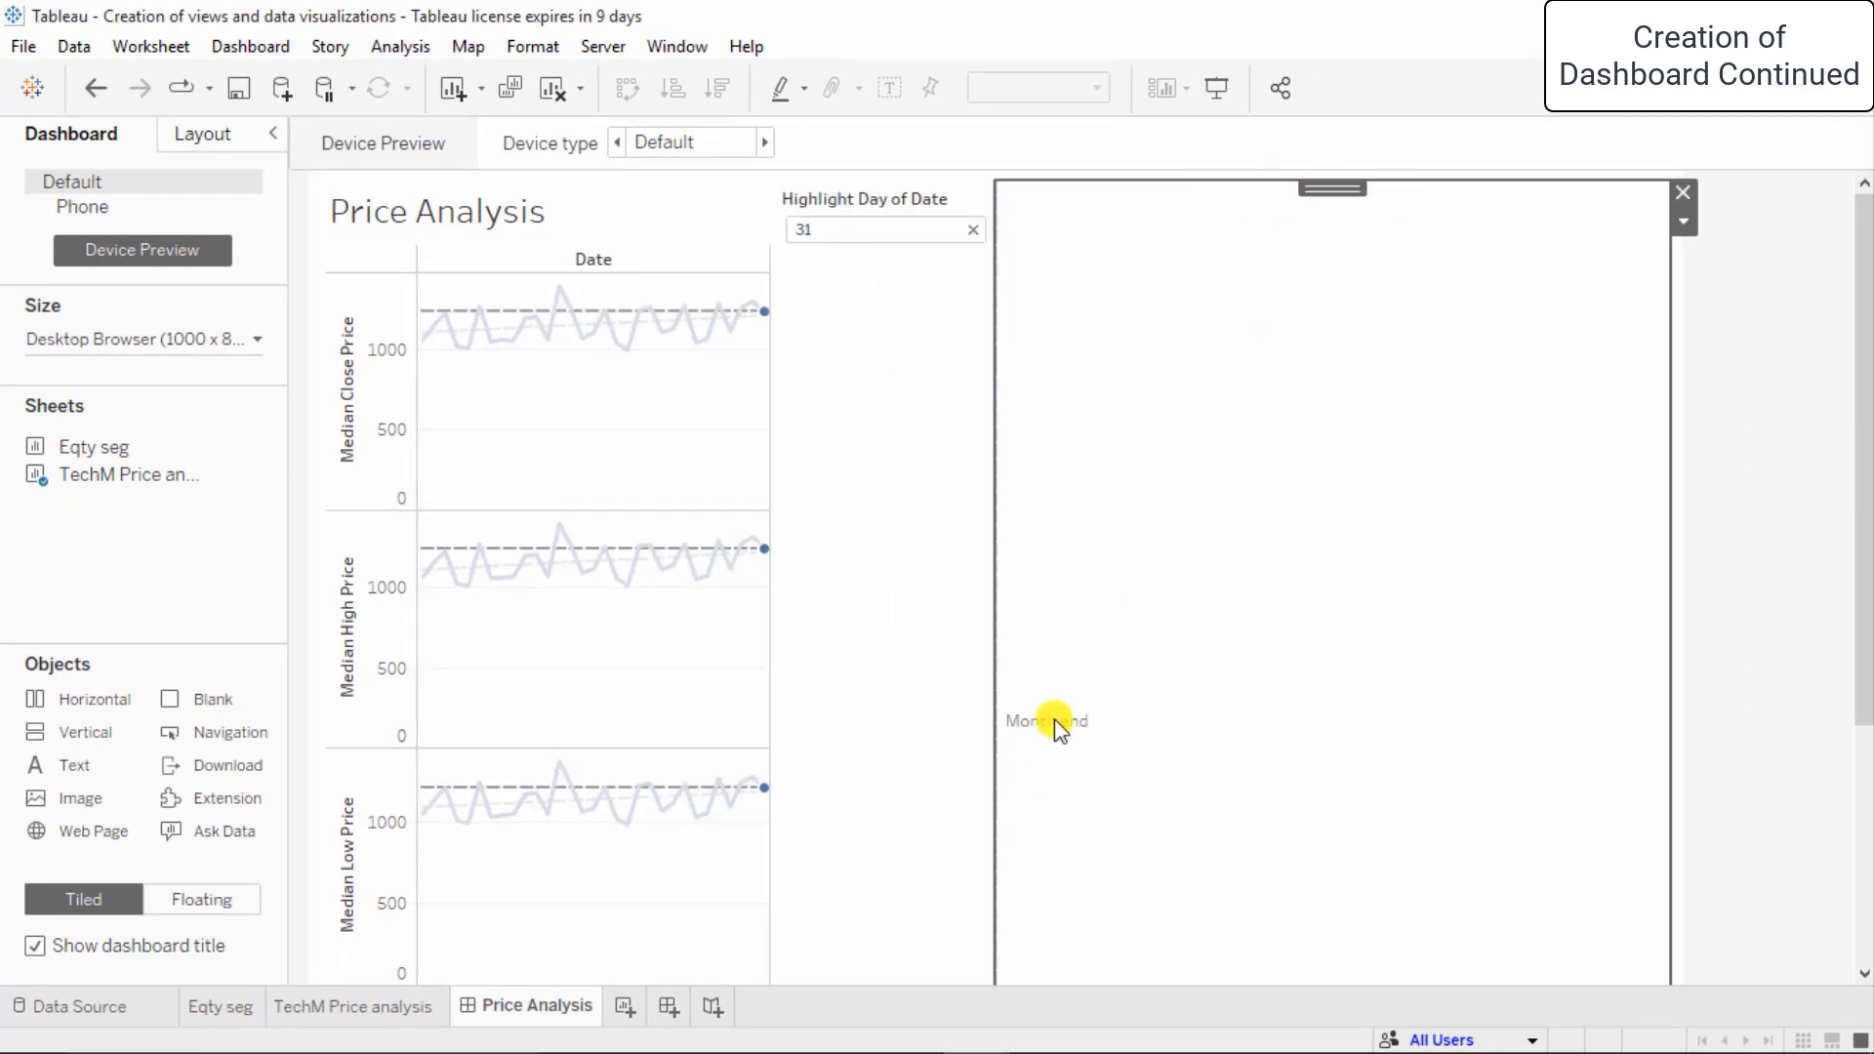
click(1684, 222)
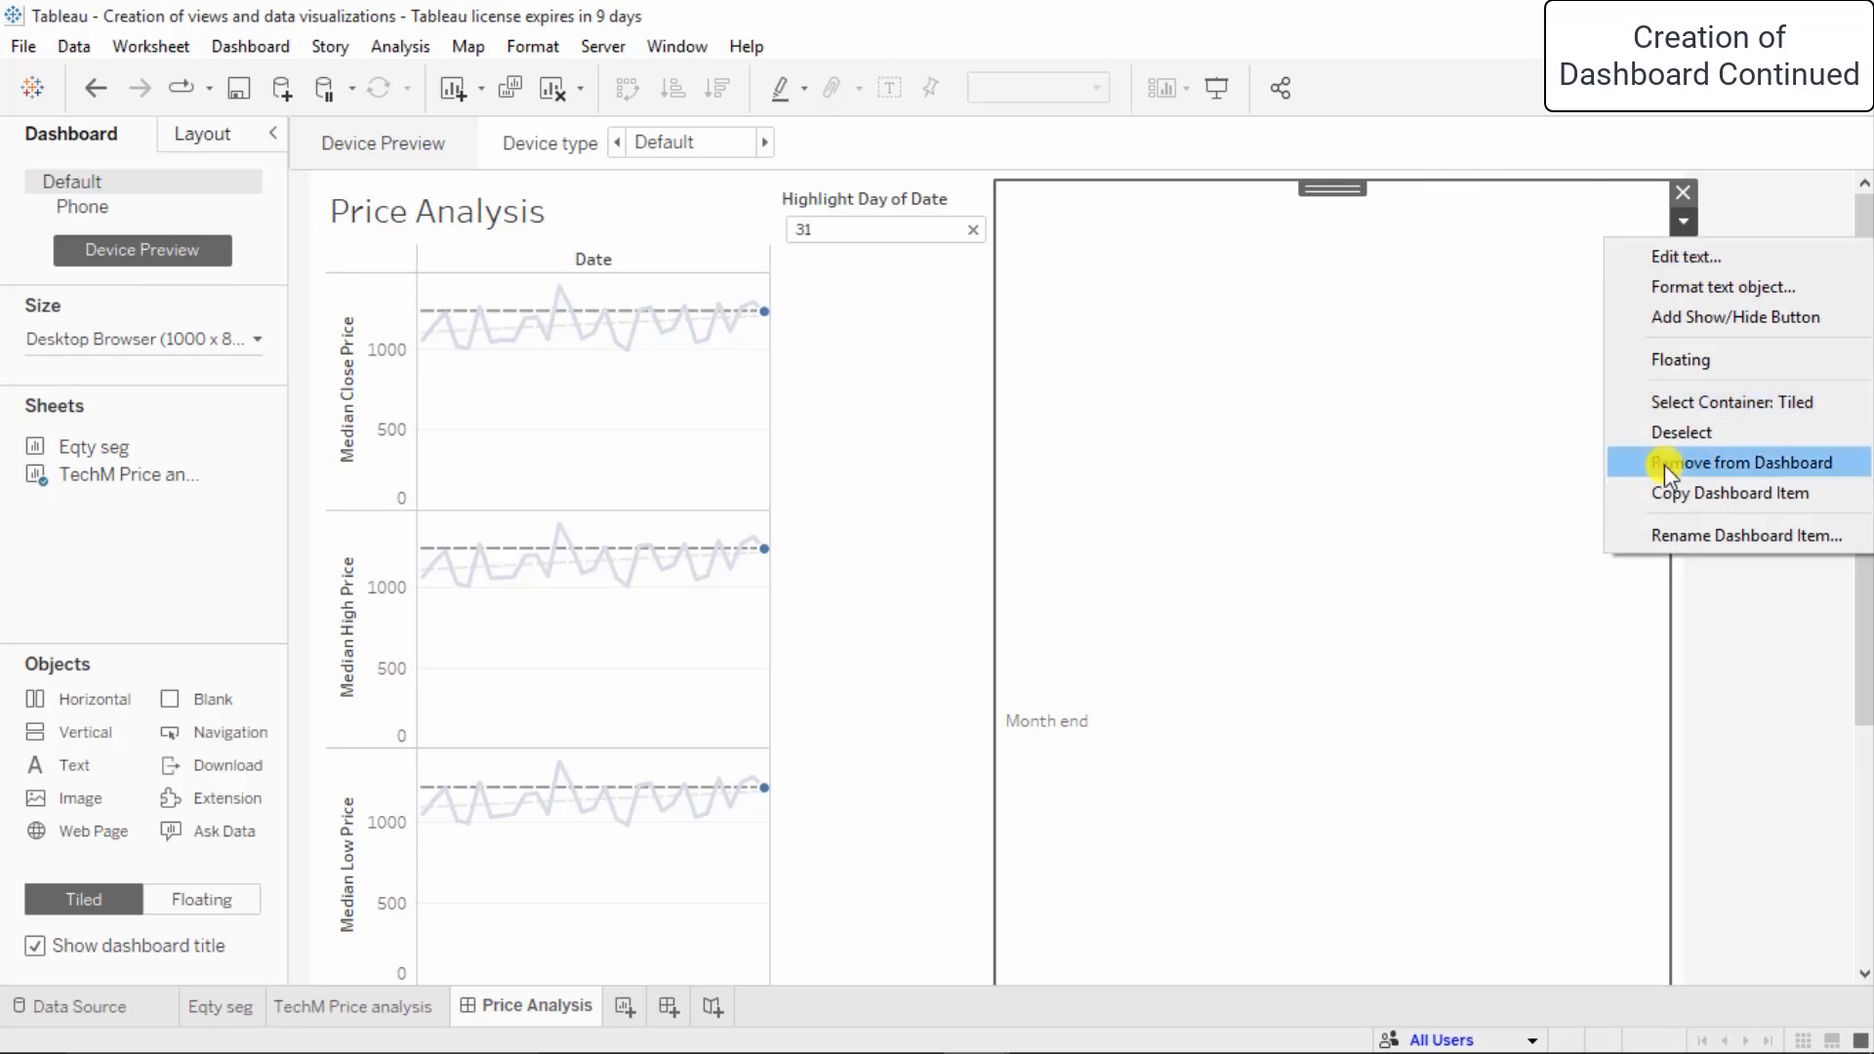
click(1215, 447)
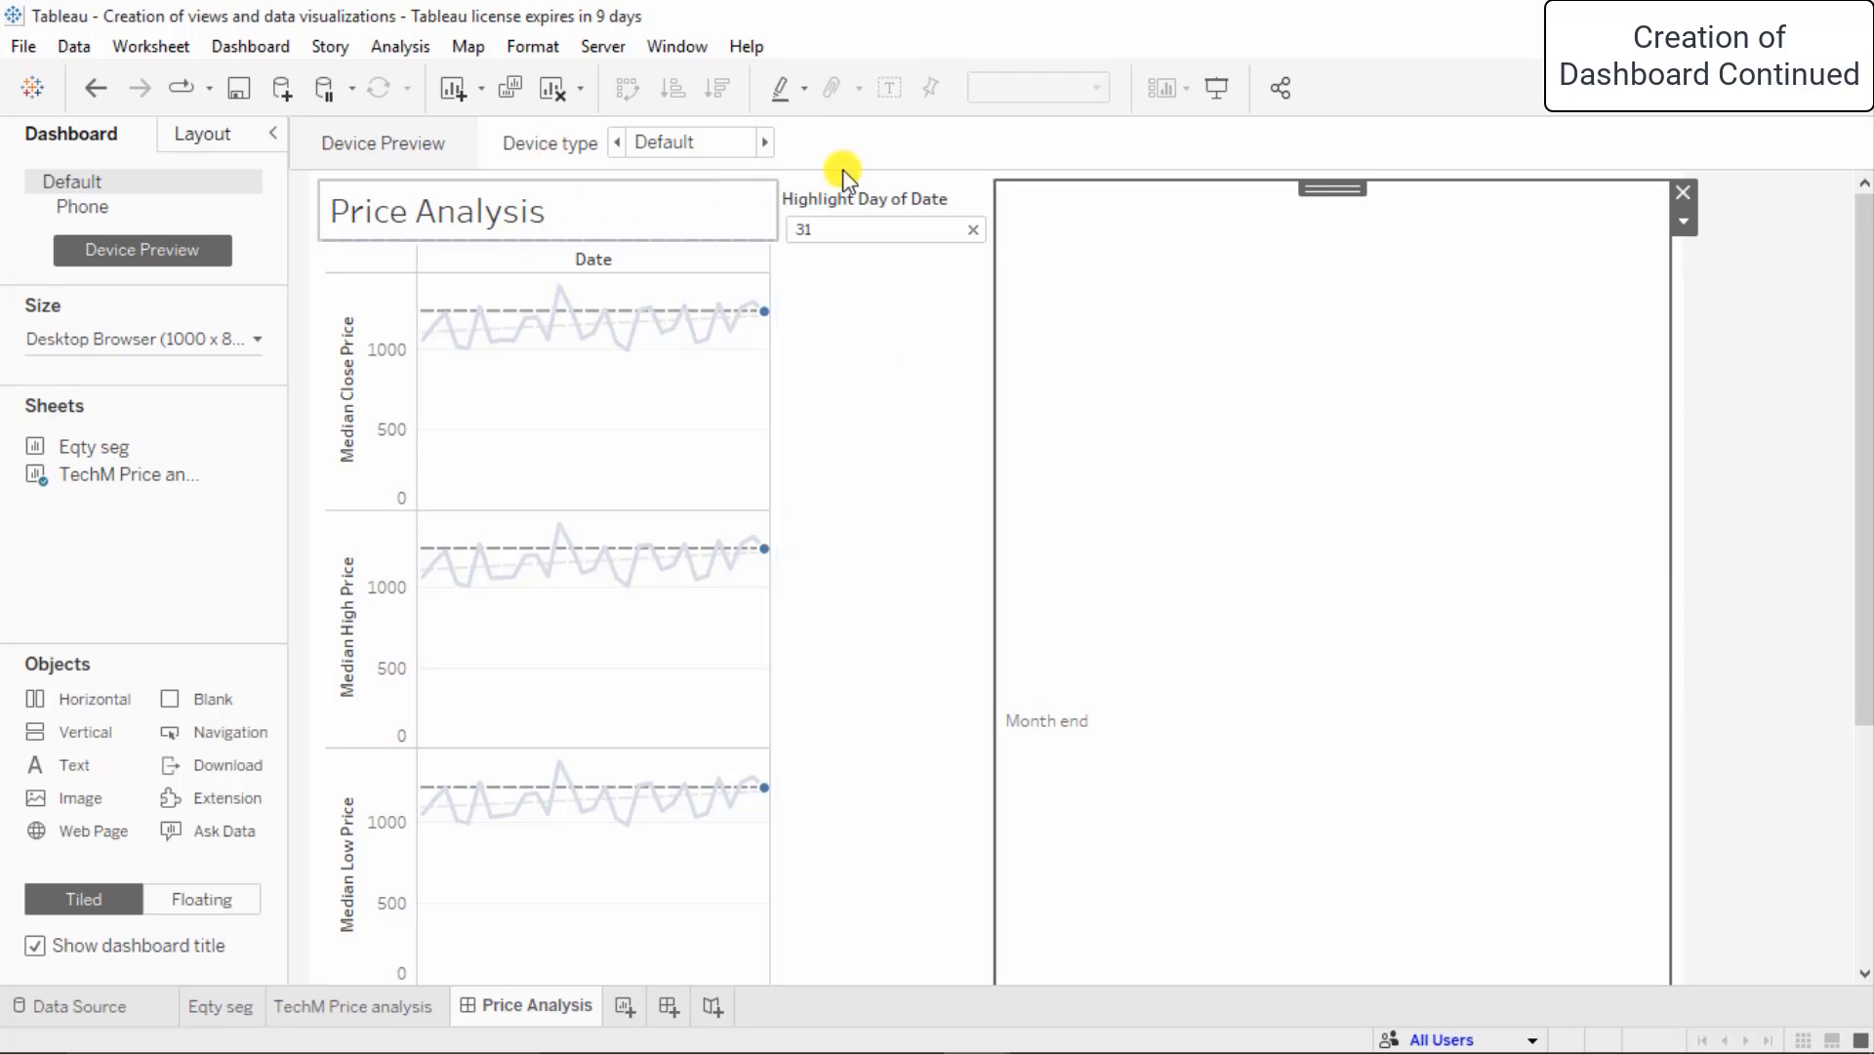
- Change the text object's wording to "Month end price analysis"
double_click(1097, 723)
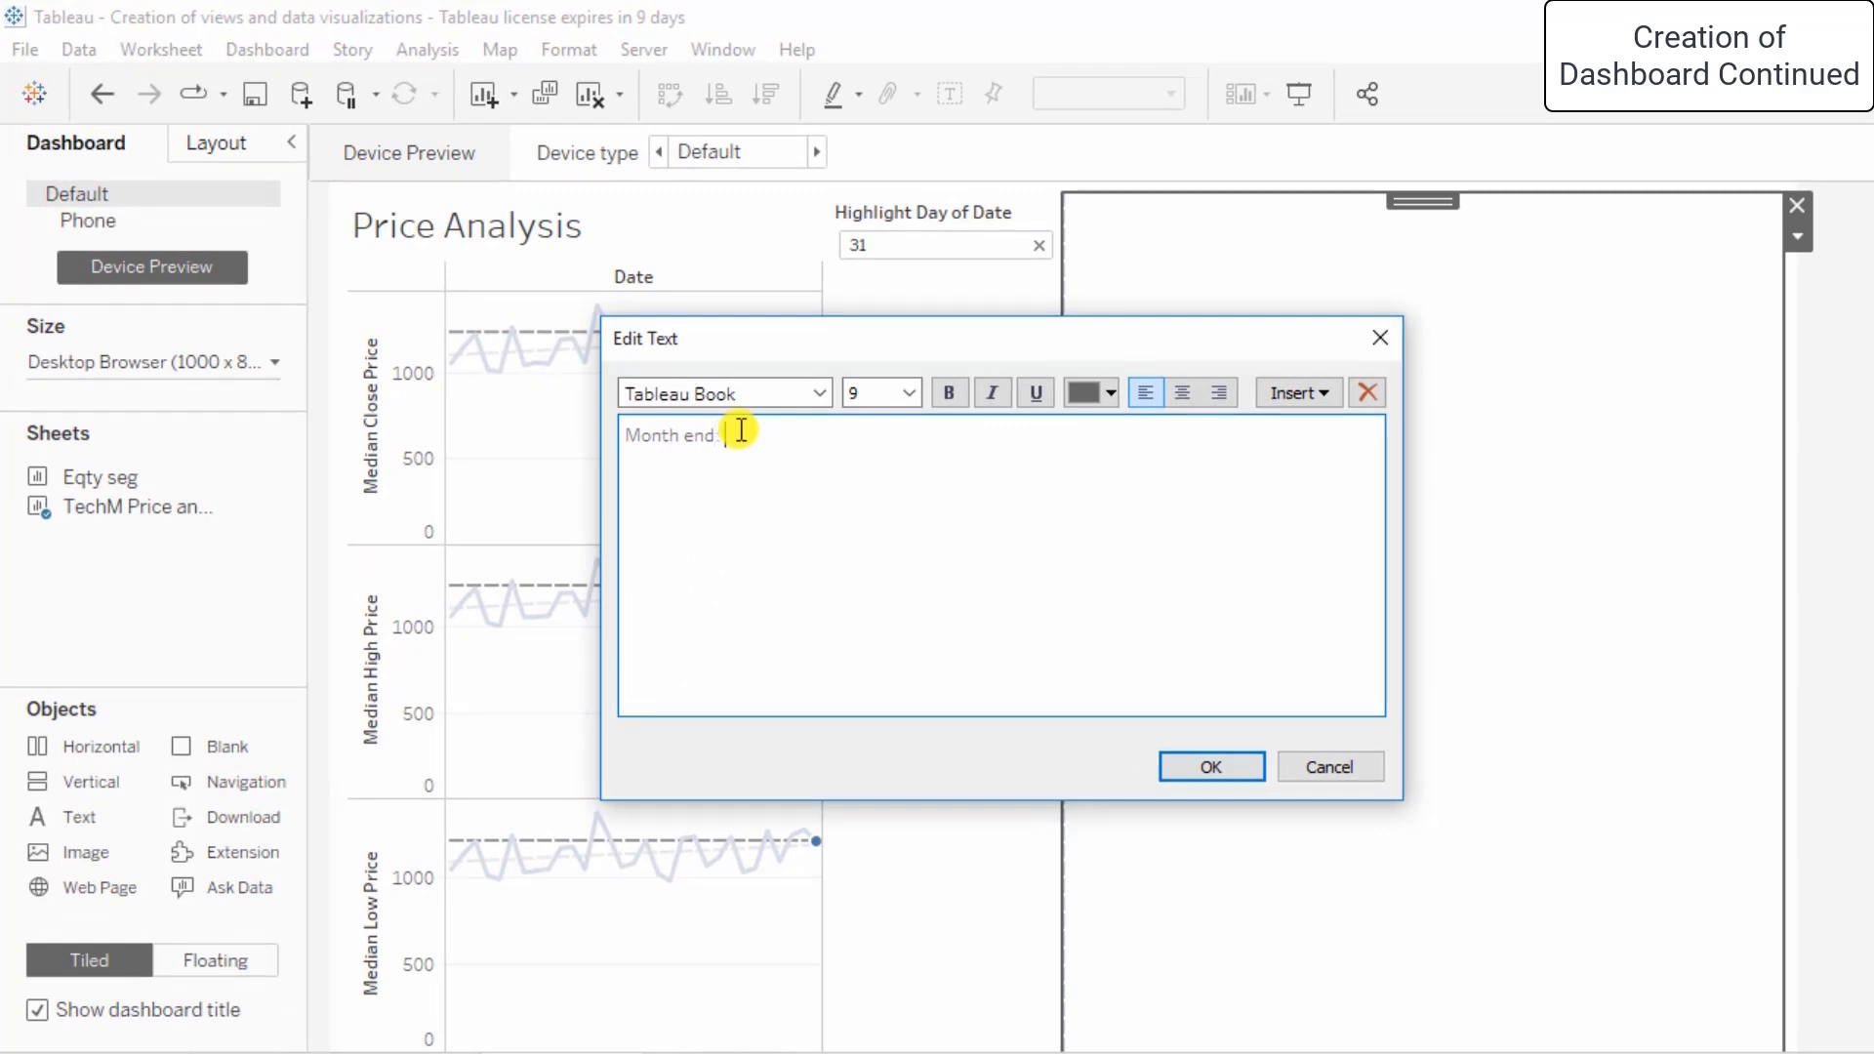
key(BackSpace)
key(BackSpace)
key(BackSpace)
text(d price analysis)
key(Return)
drag(836, 334, 1376, 330)
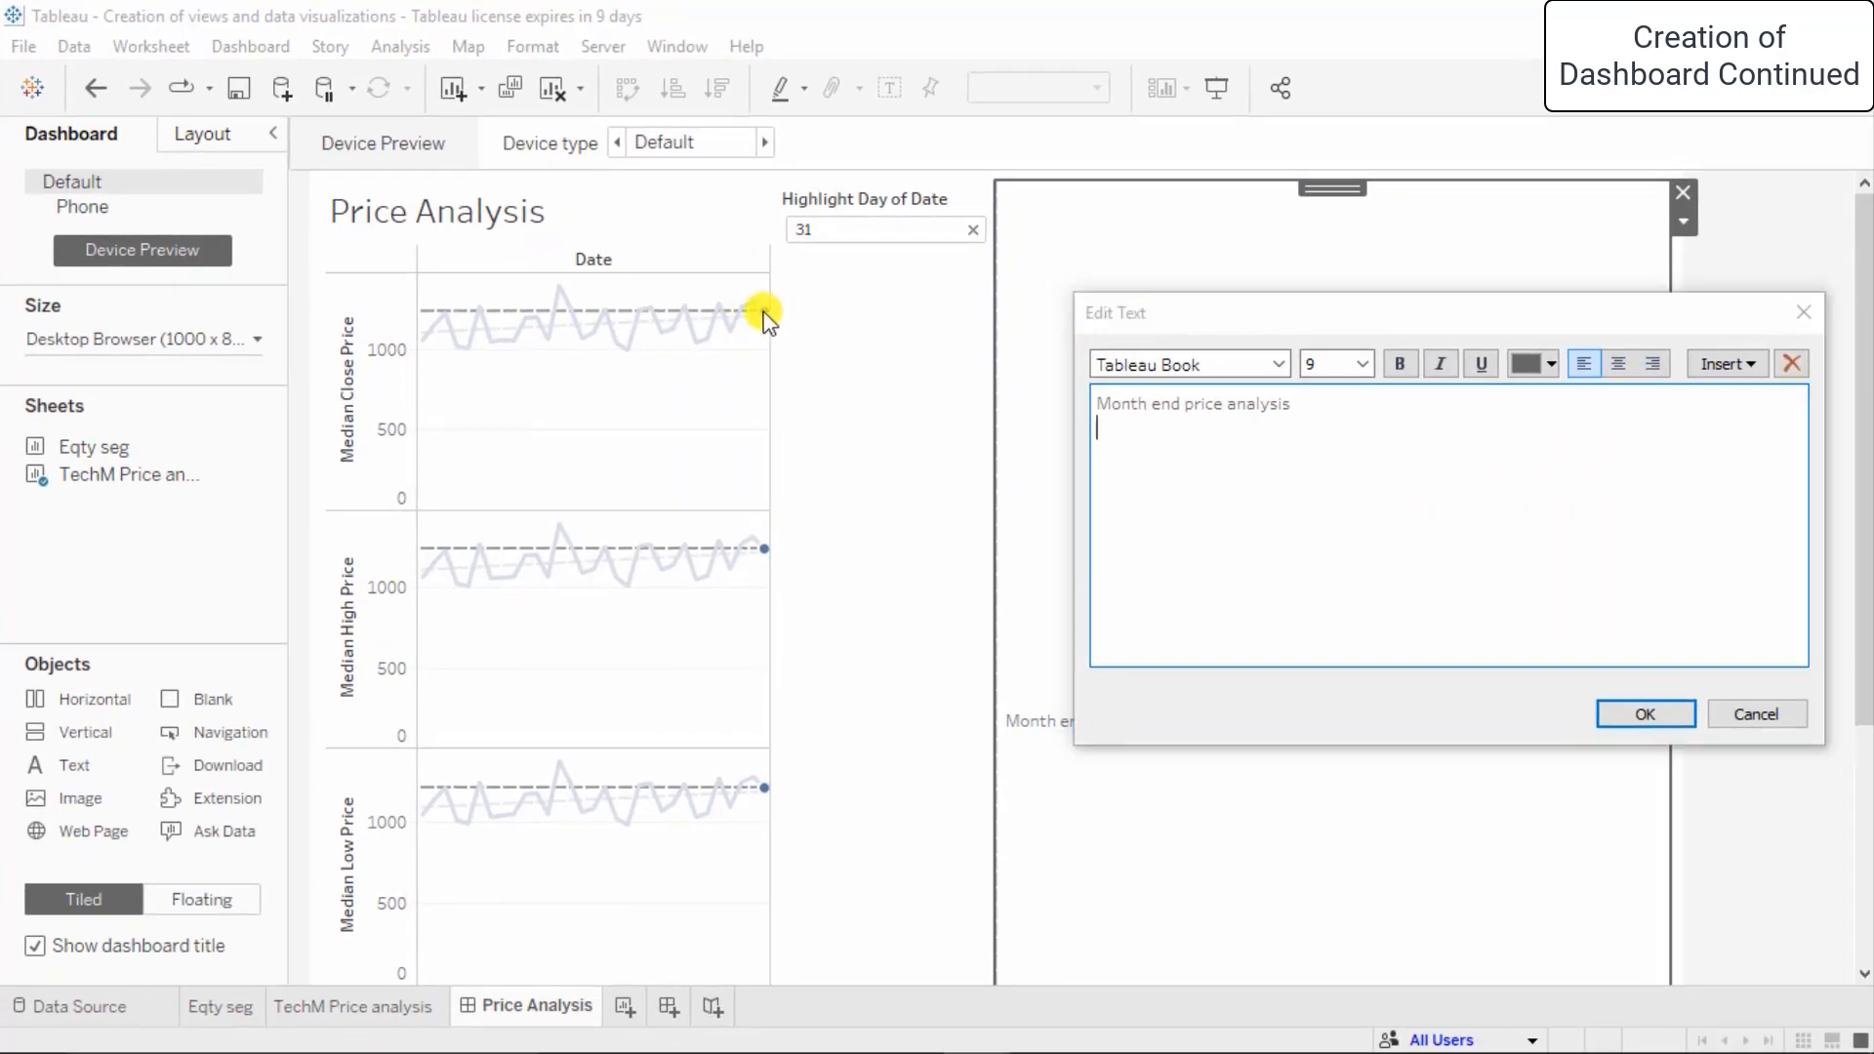
click(1659, 713)
- Select the day 31 mark in the Median Close Price chart and run Explain Data on it
mouse_move(763, 312)
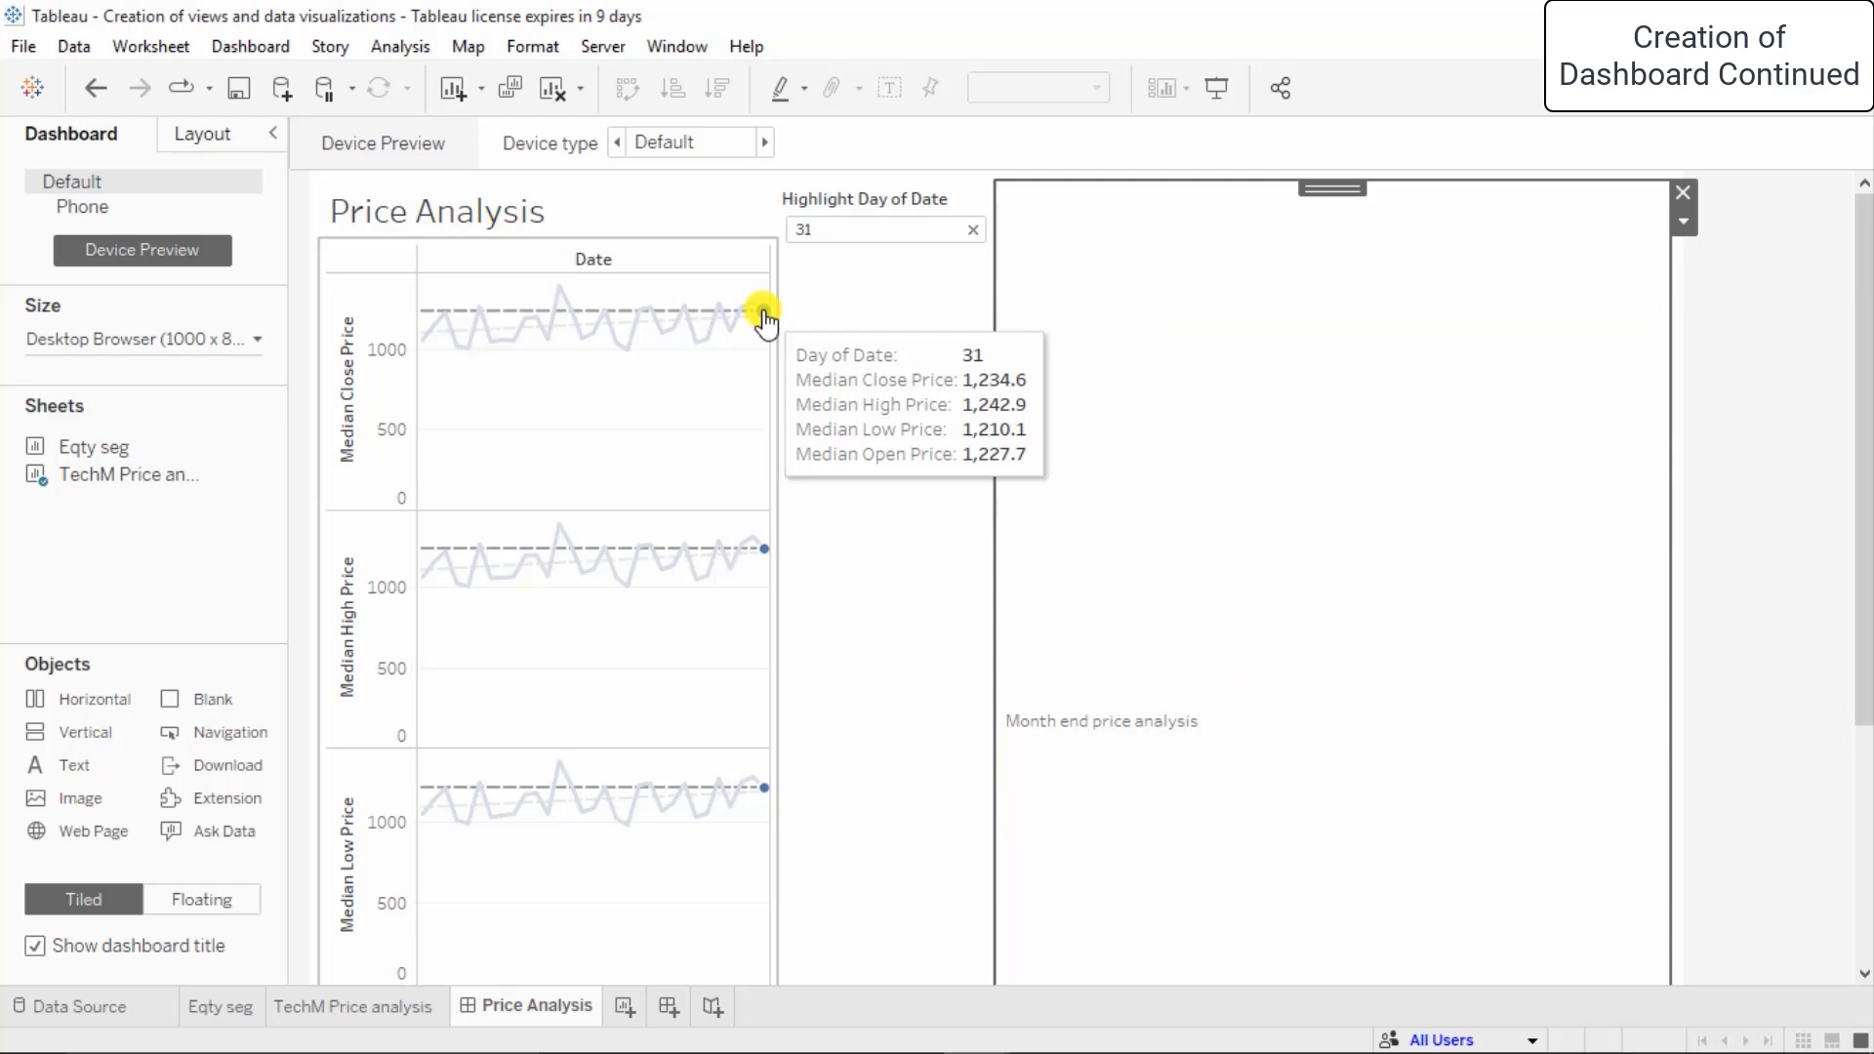
click(764, 312)
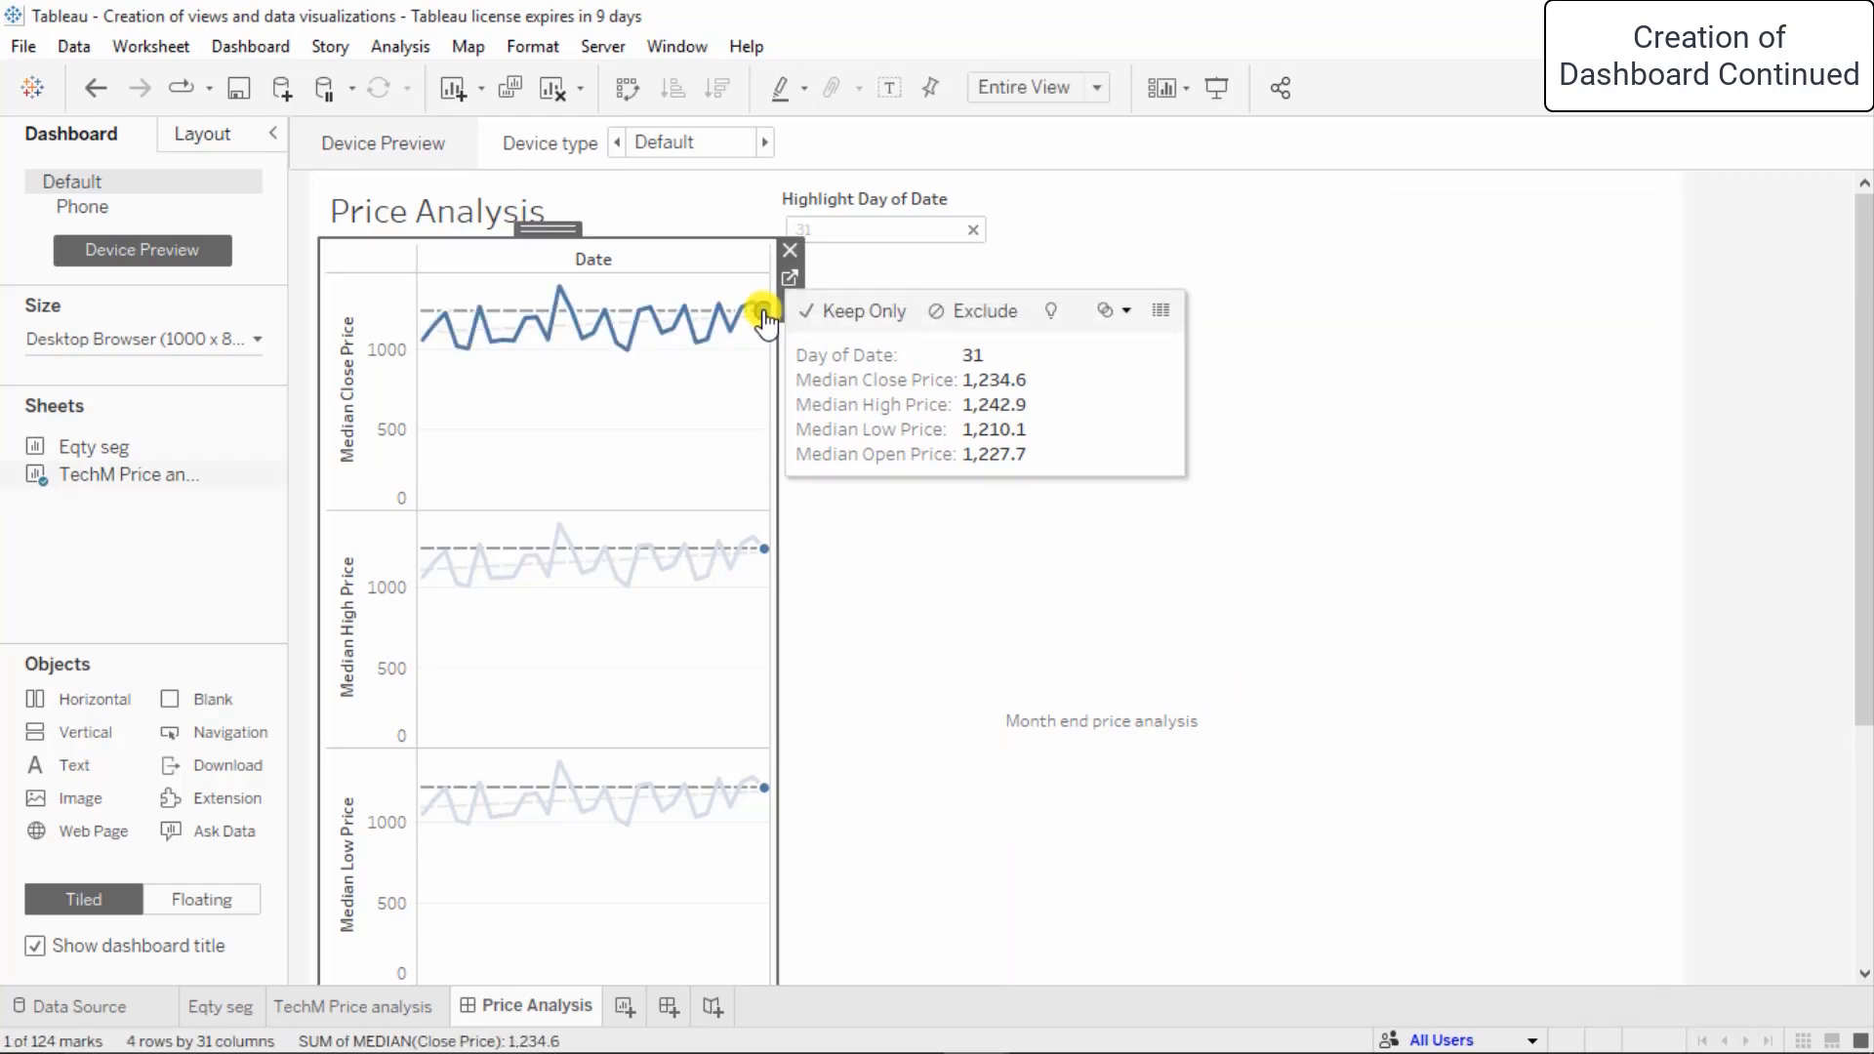
click(1125, 318)
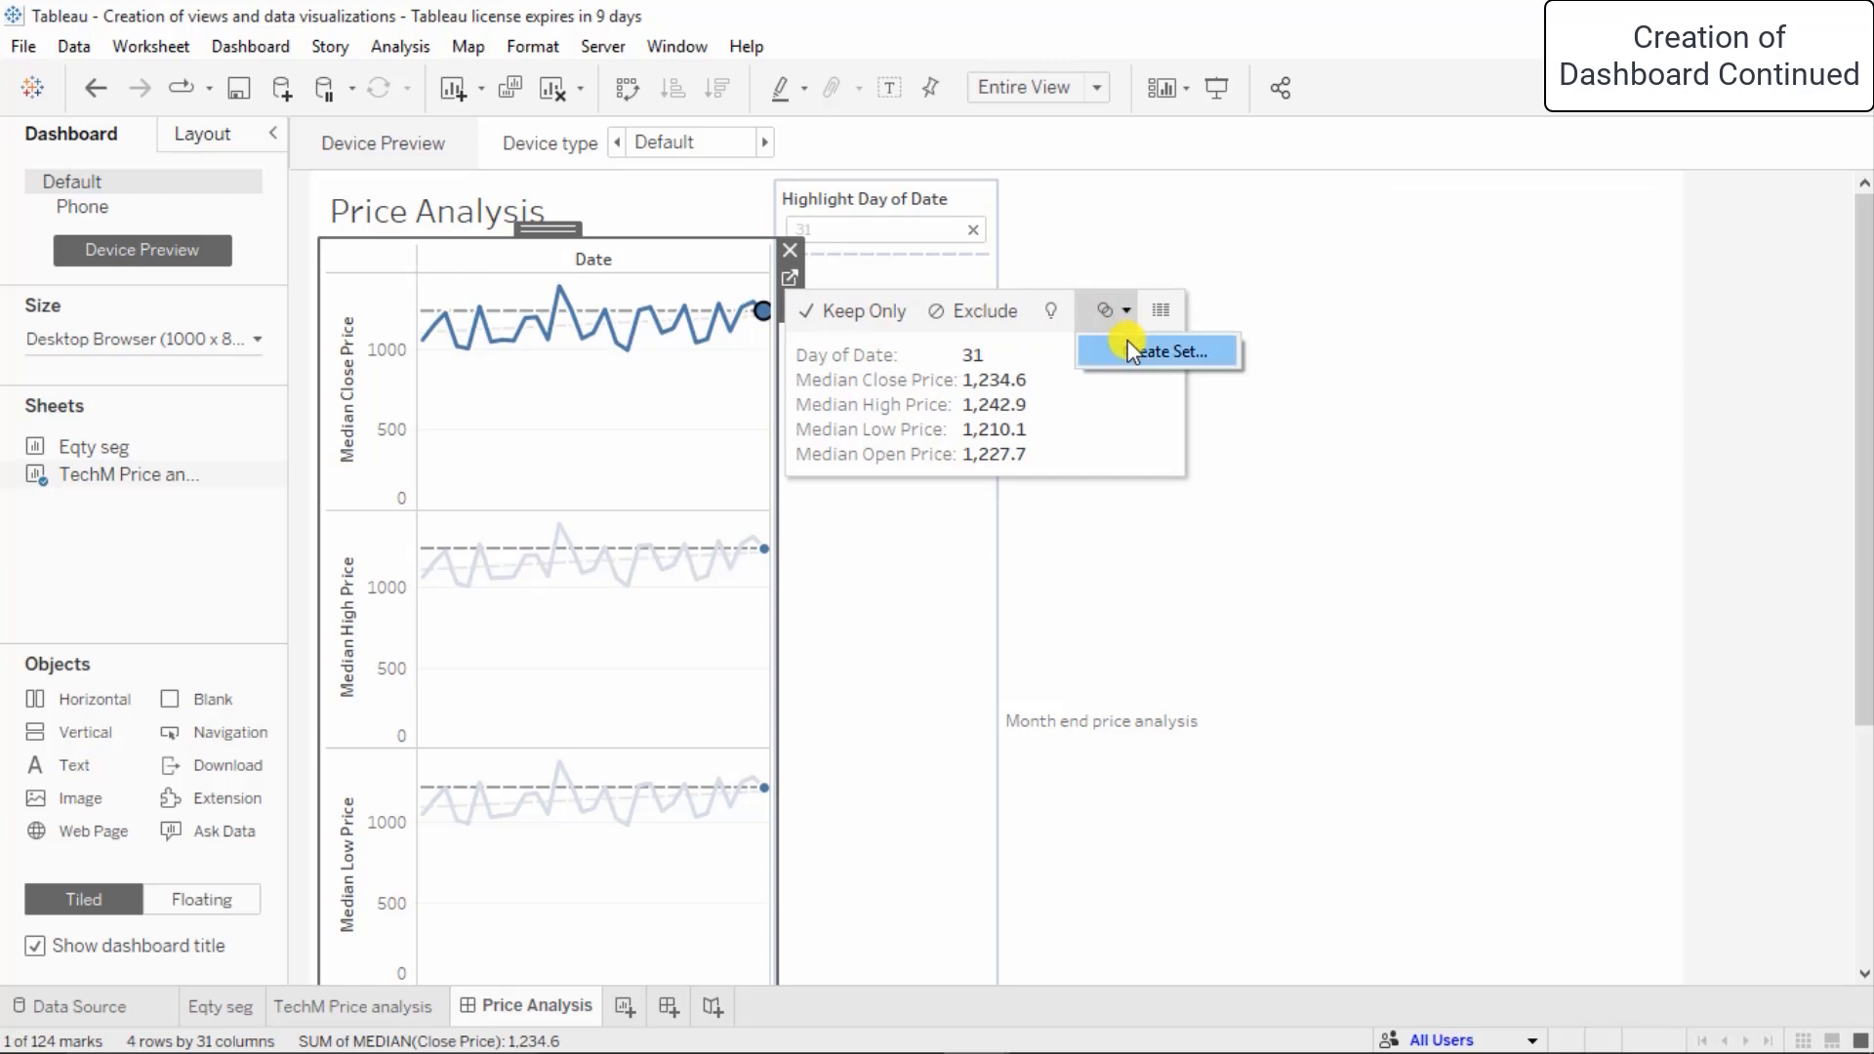
click(1052, 312)
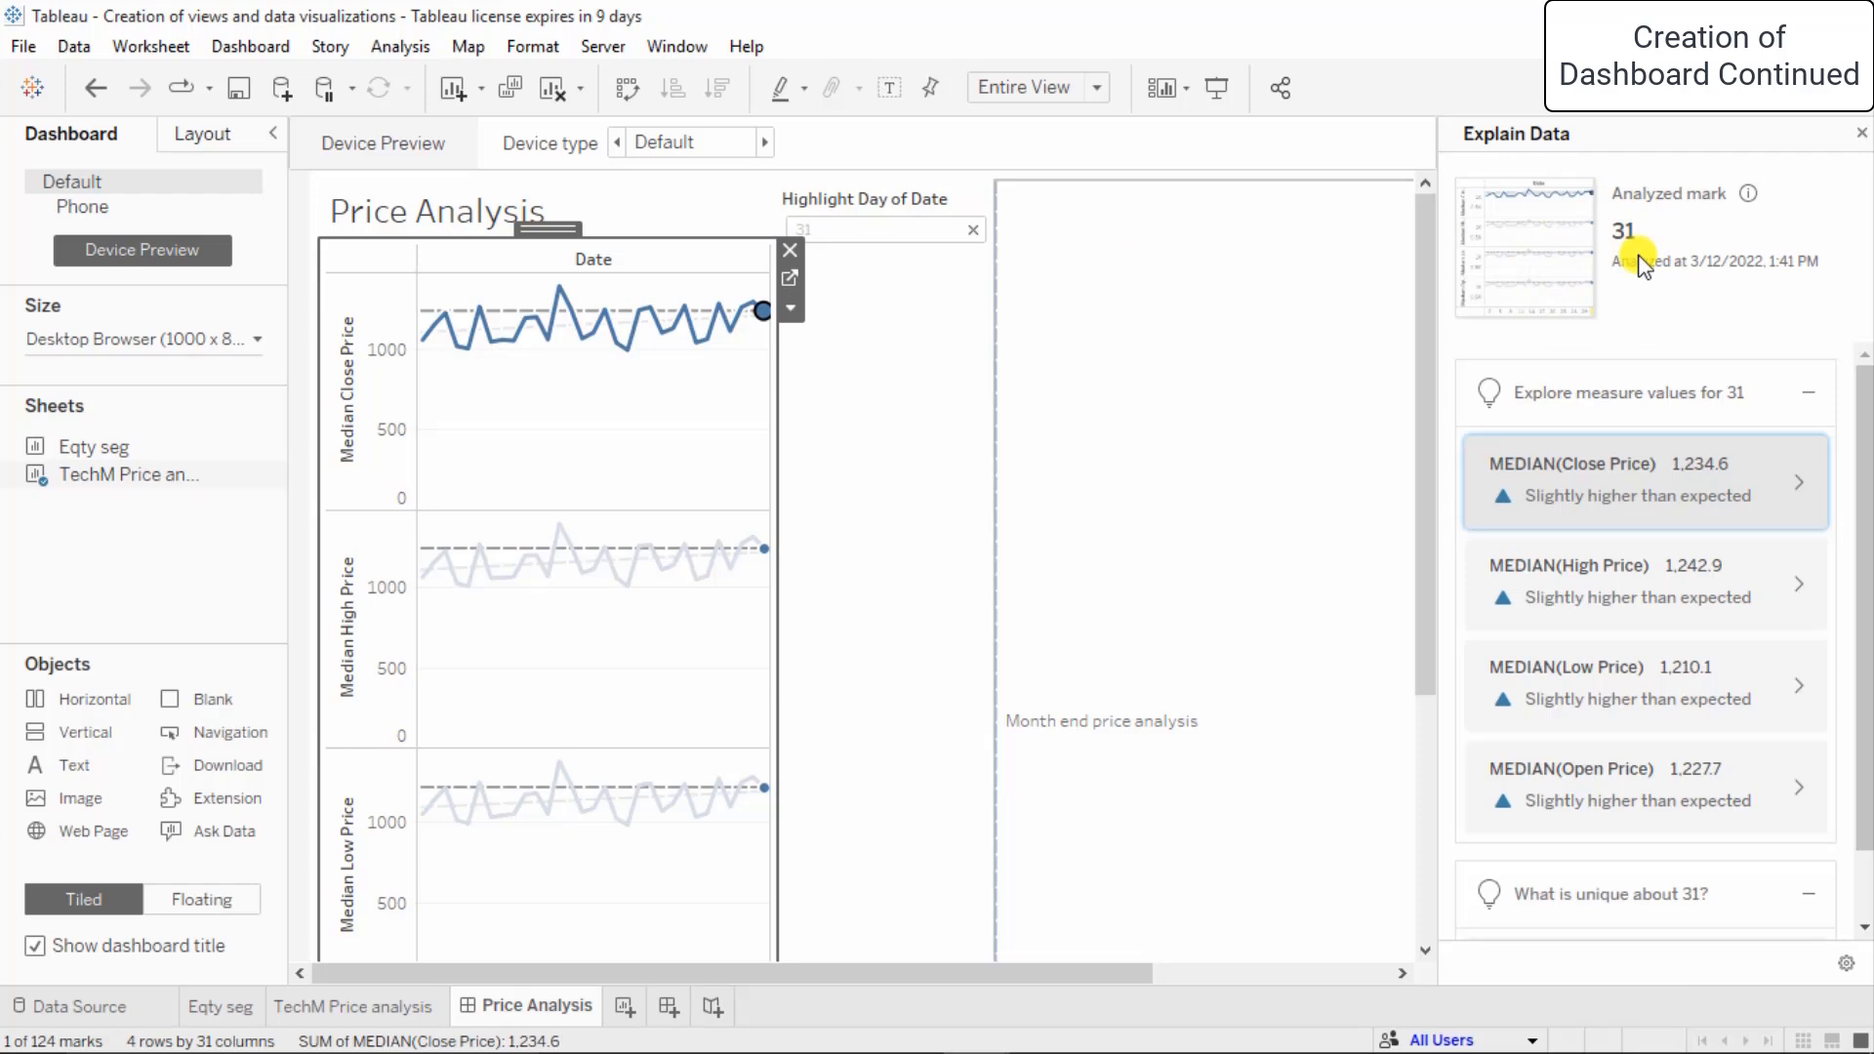
- Close the Explain Data results and clear the day 31 mark selection in the price charts
mouse_move(766, 318)
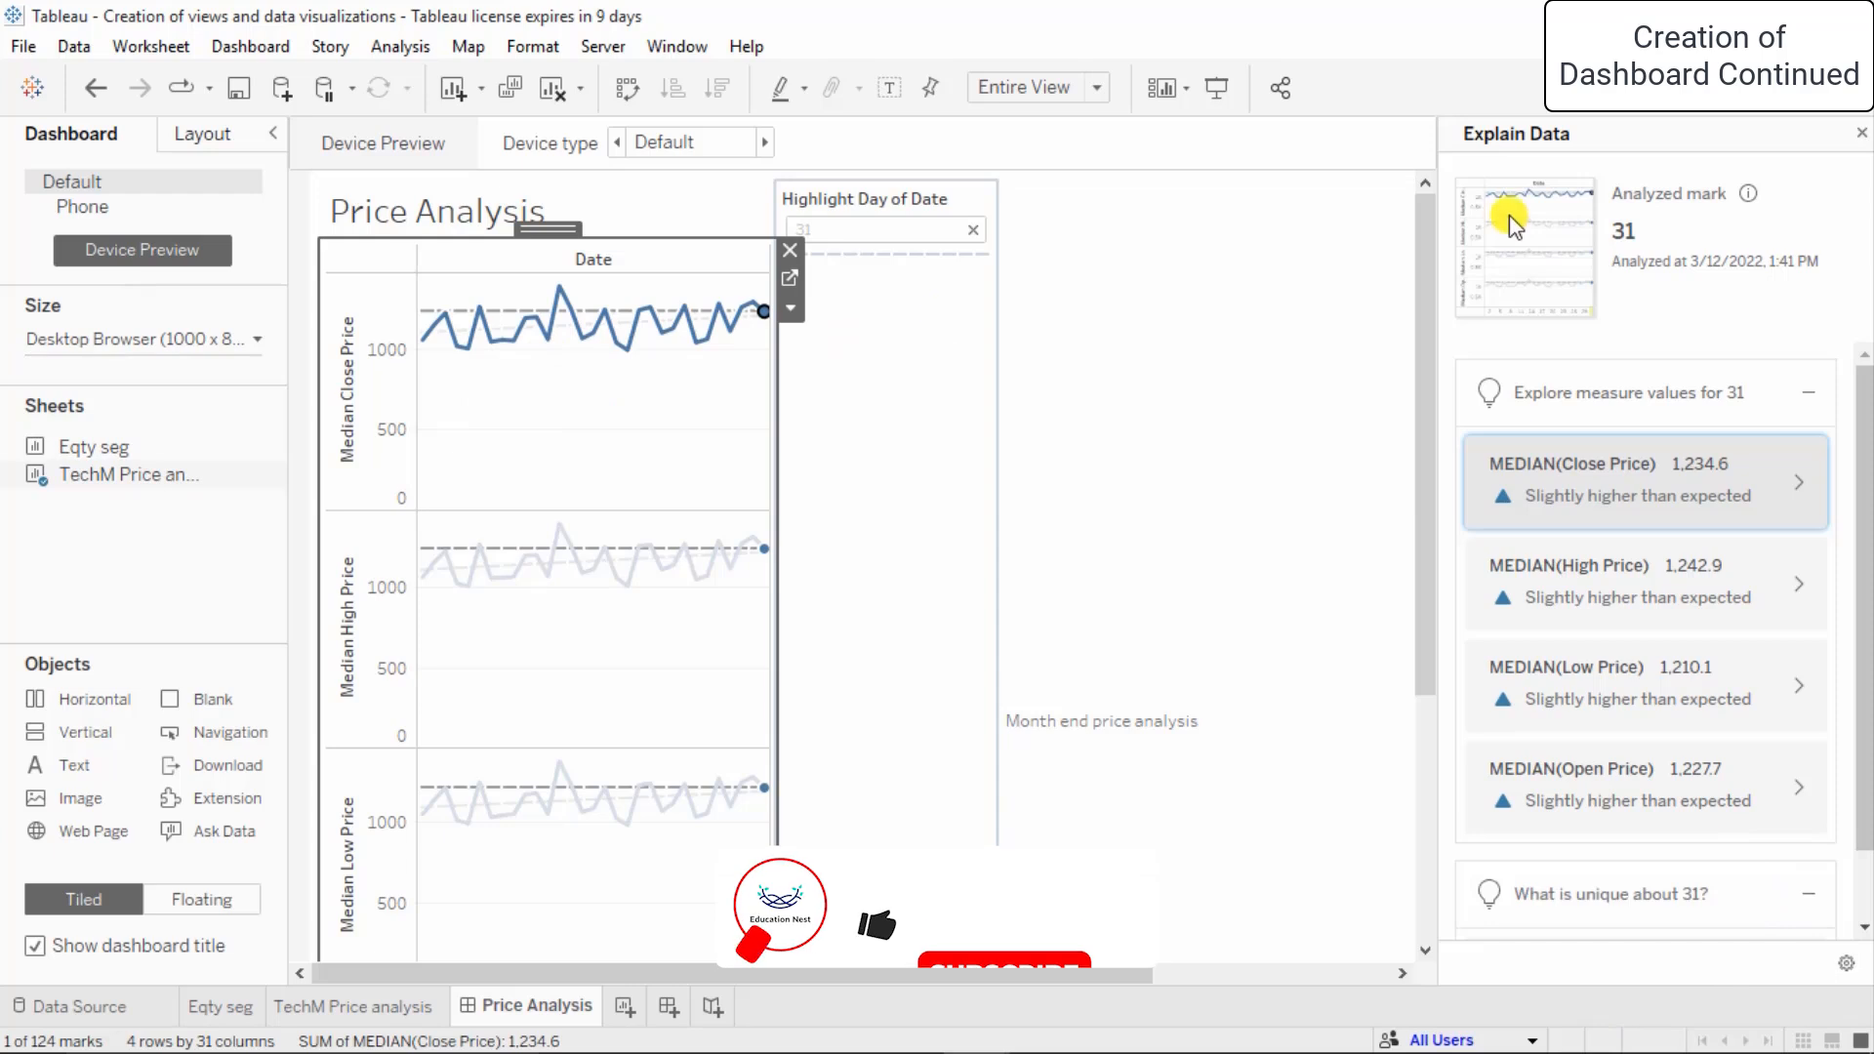
click(1861, 135)
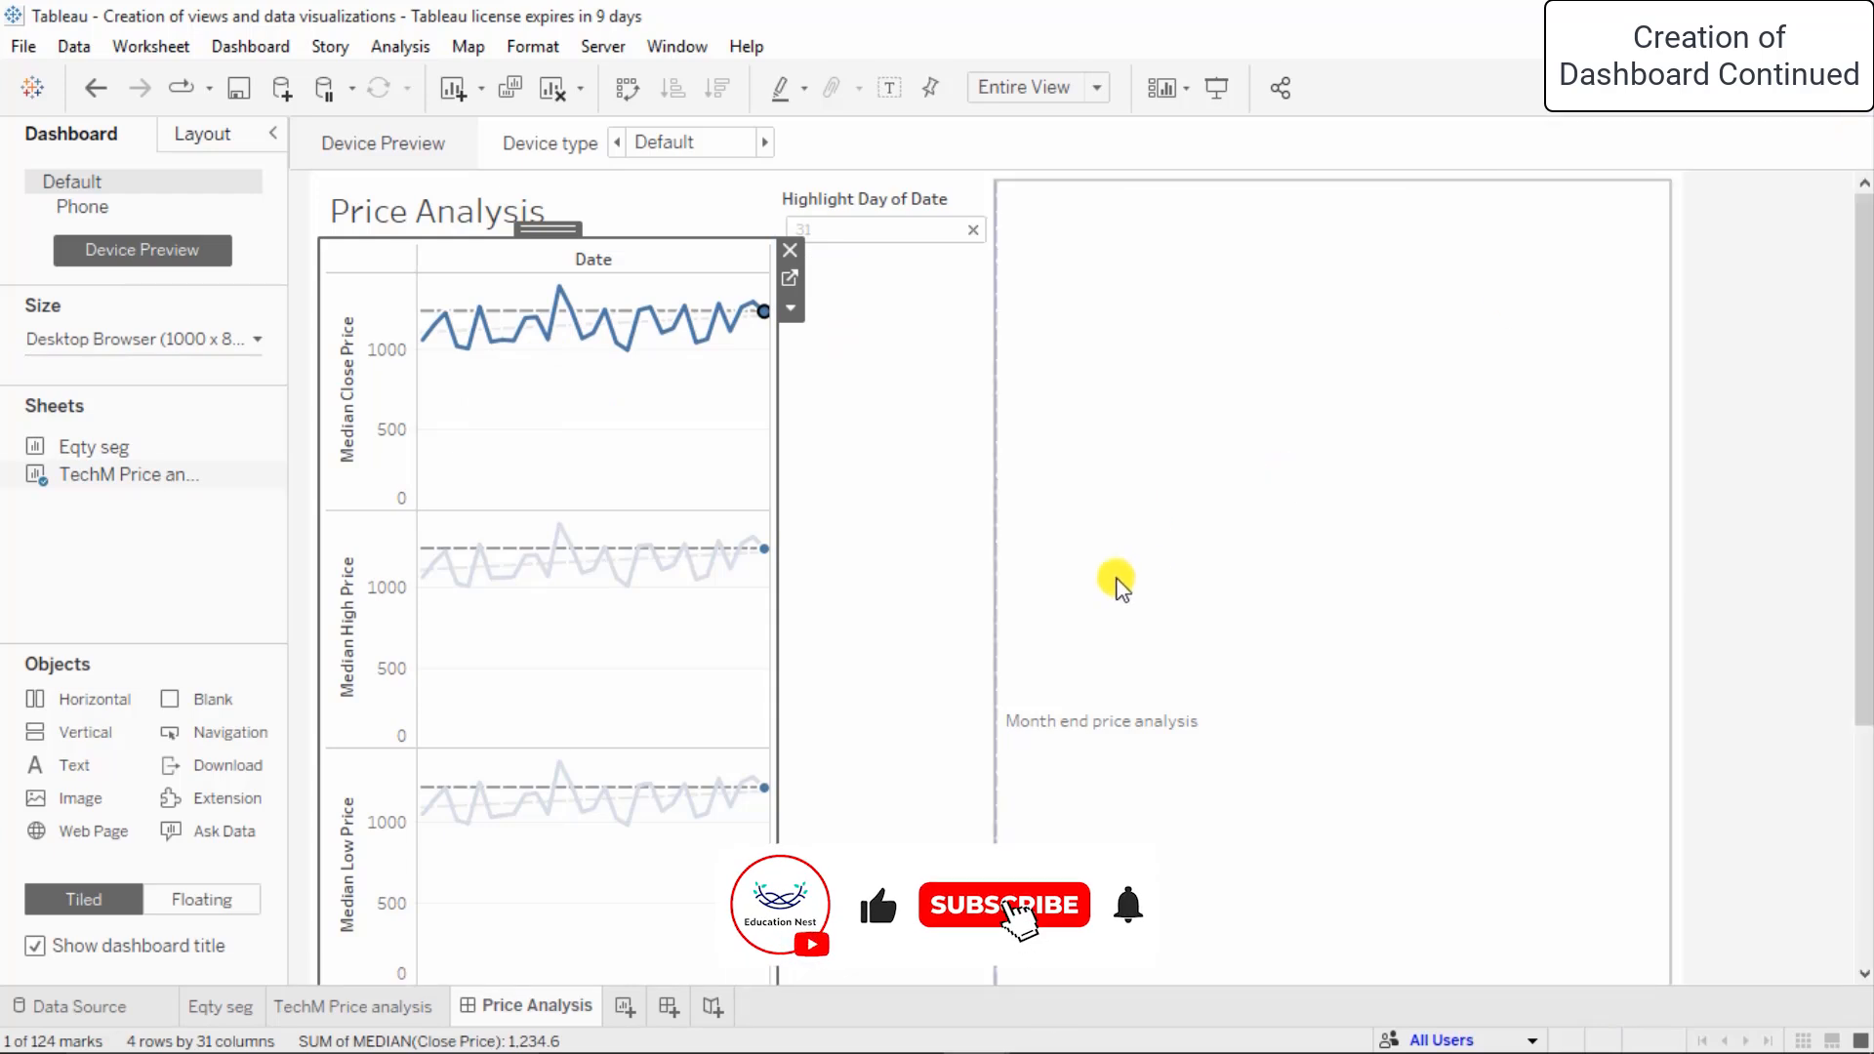
click(730, 404)
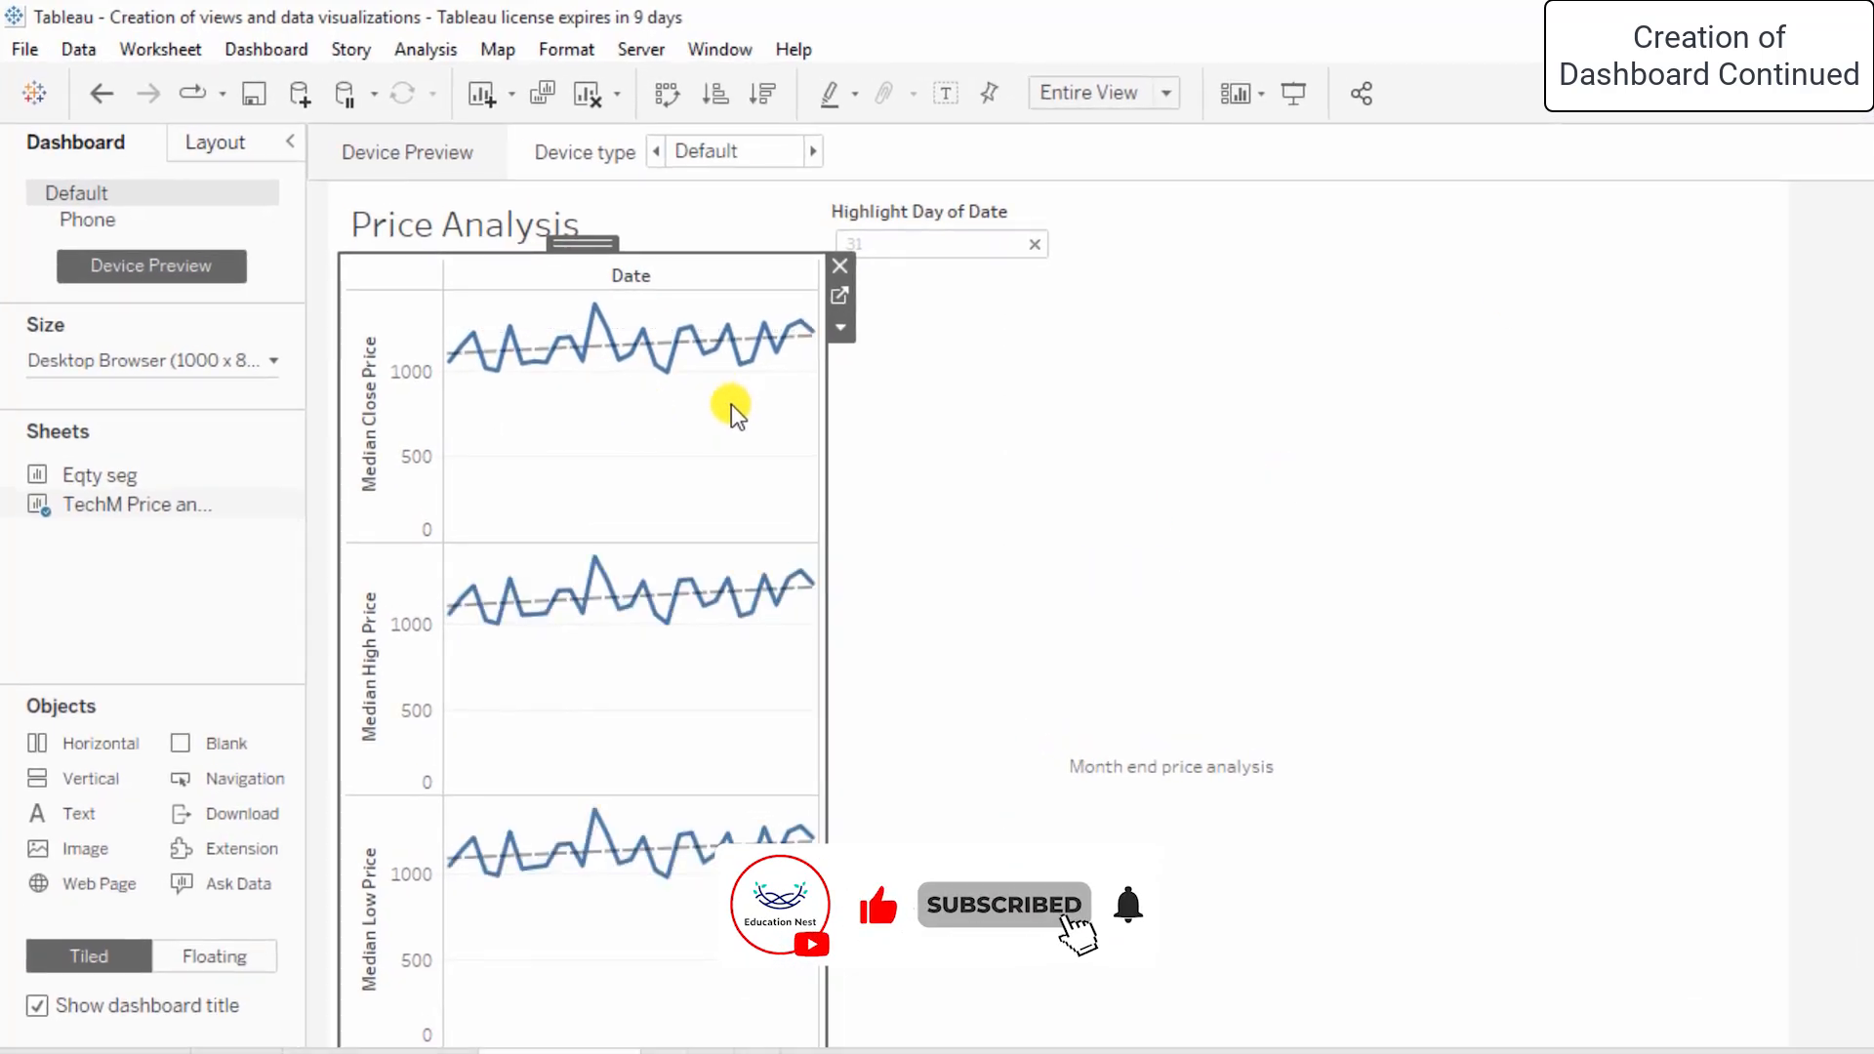
- Open View Data for the day 12 mark in the Median Close Price chart and examine its summary and full data across all fields
click(582, 363)
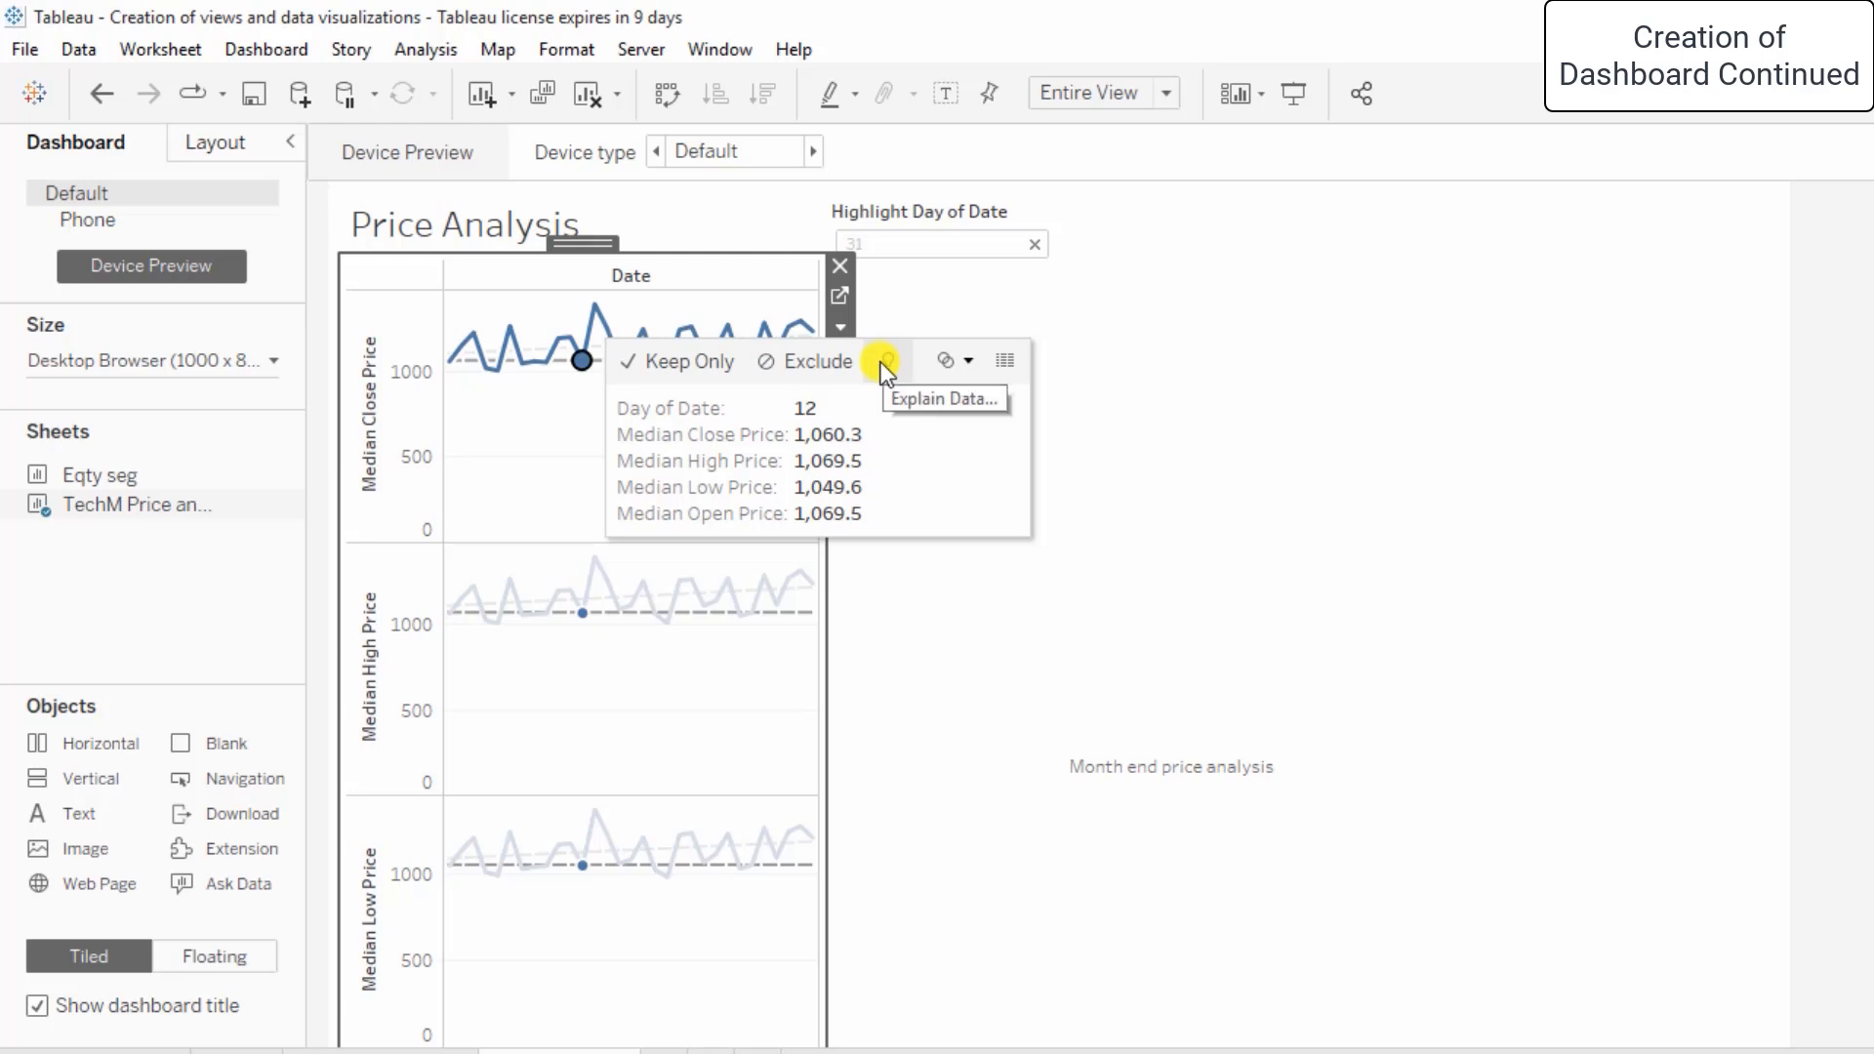
click(963, 366)
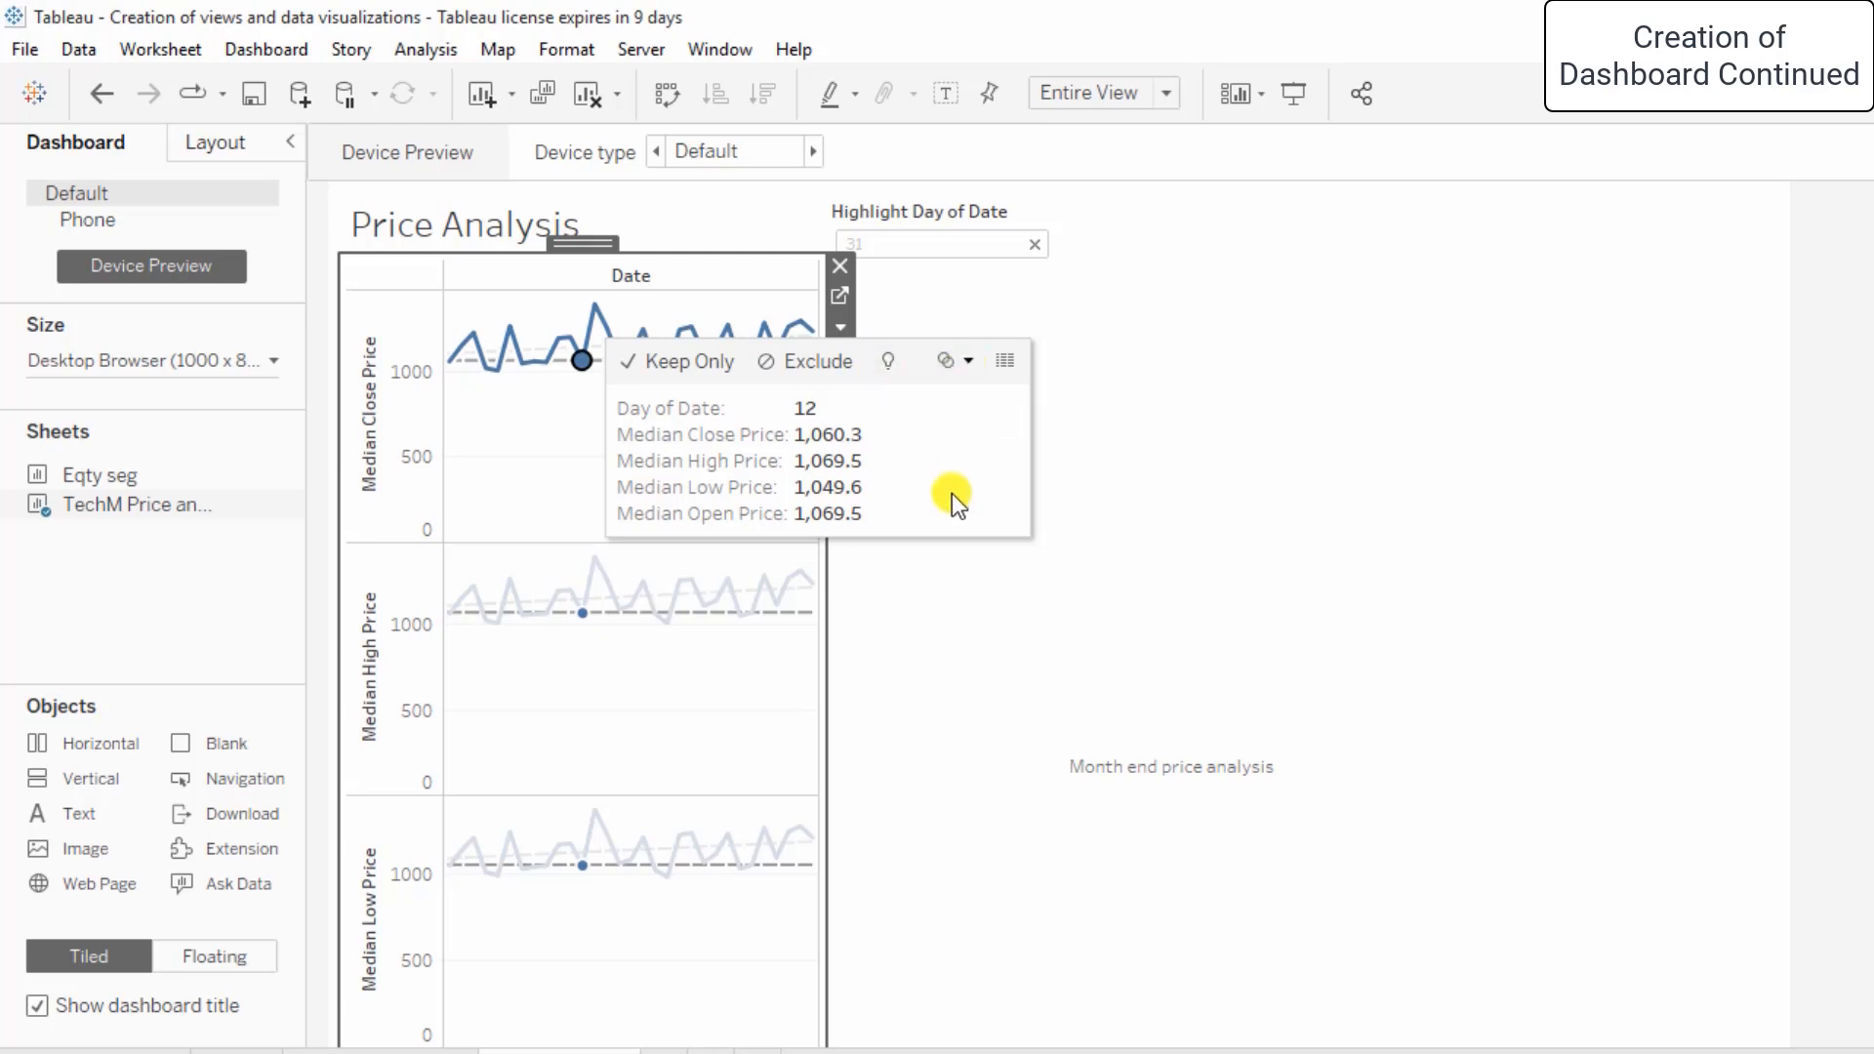
click(1005, 363)
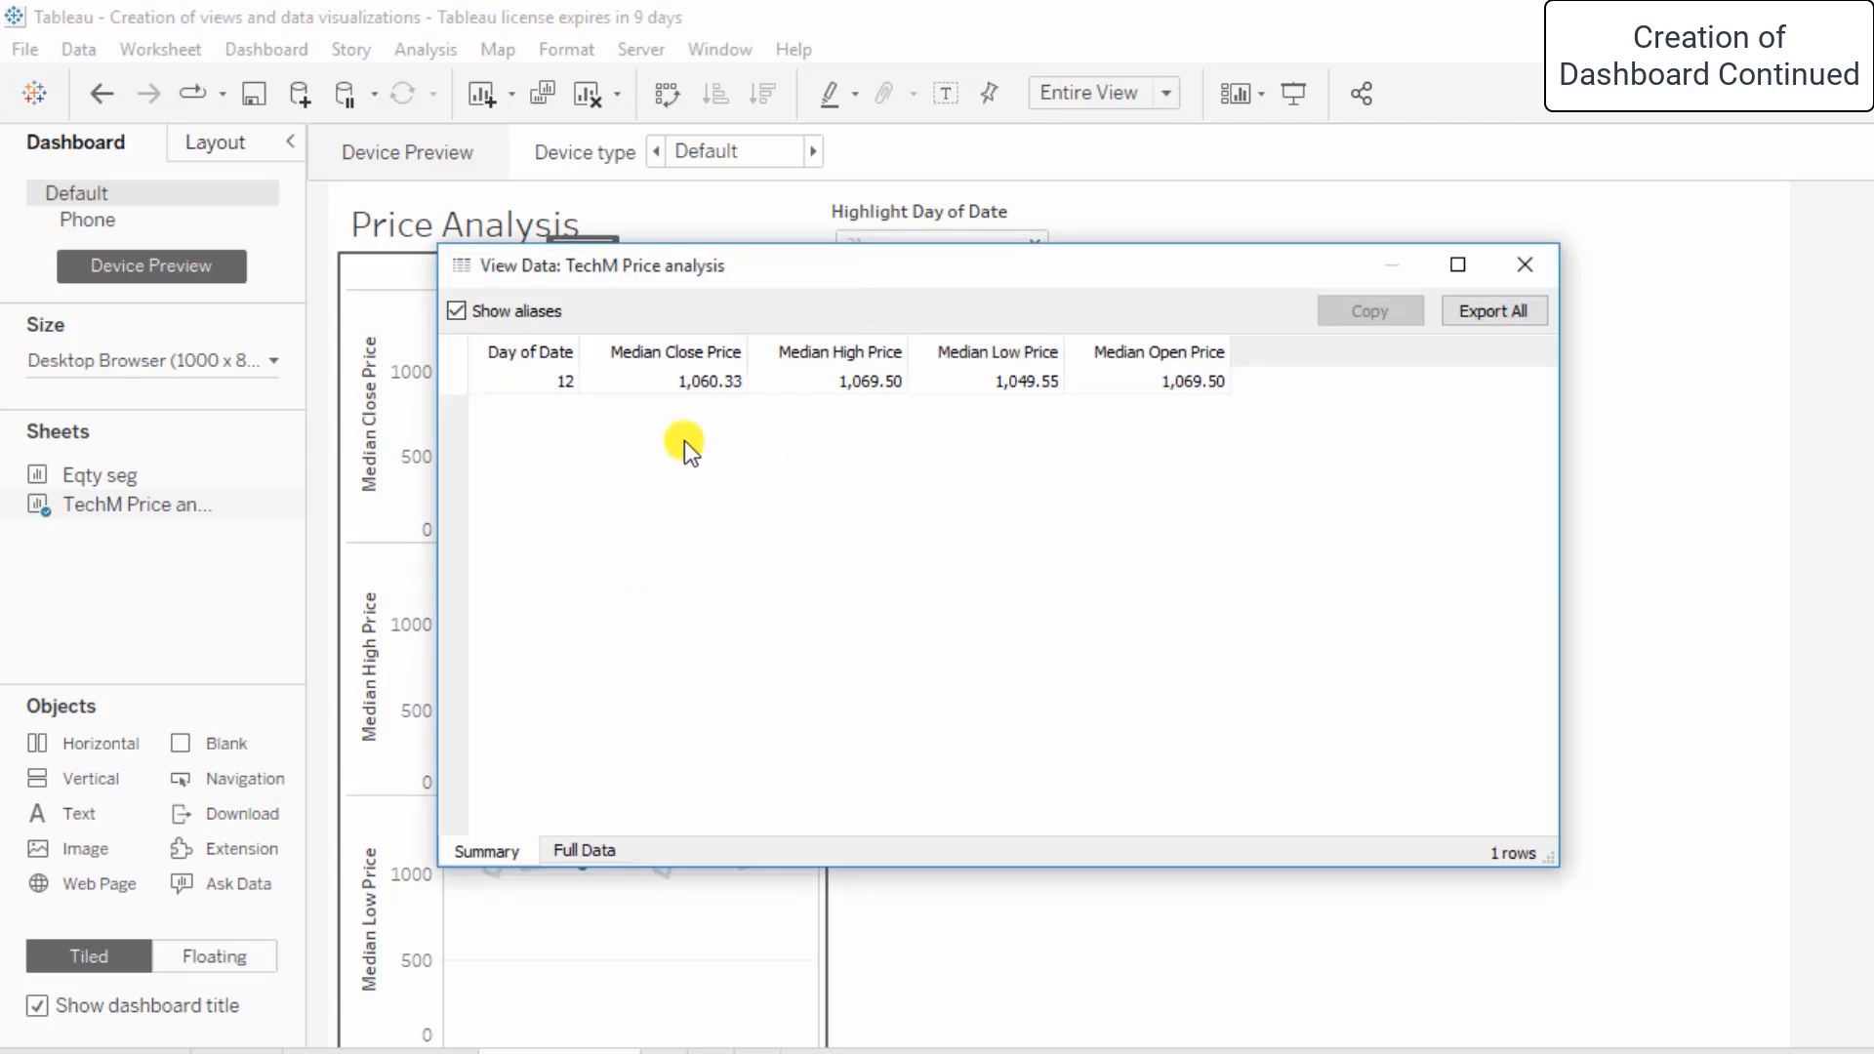
click(580, 850)
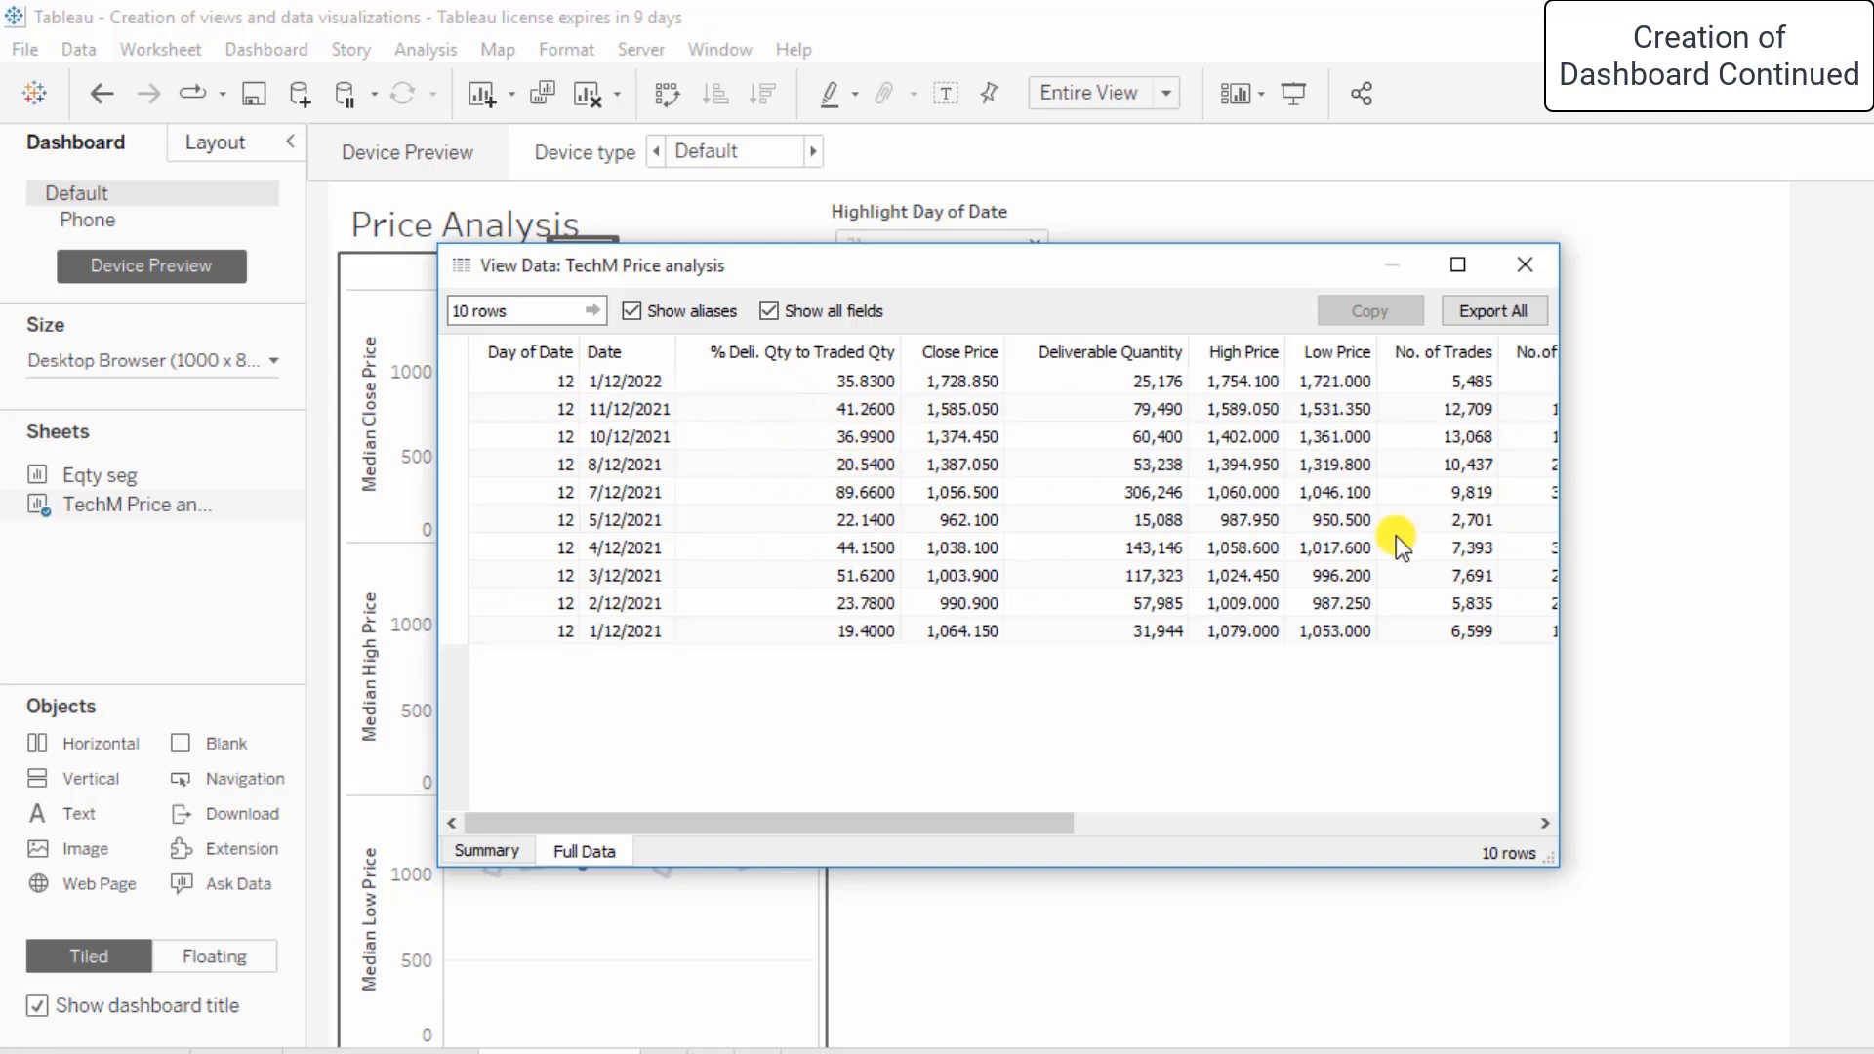
drag(867, 819, 1552, 821)
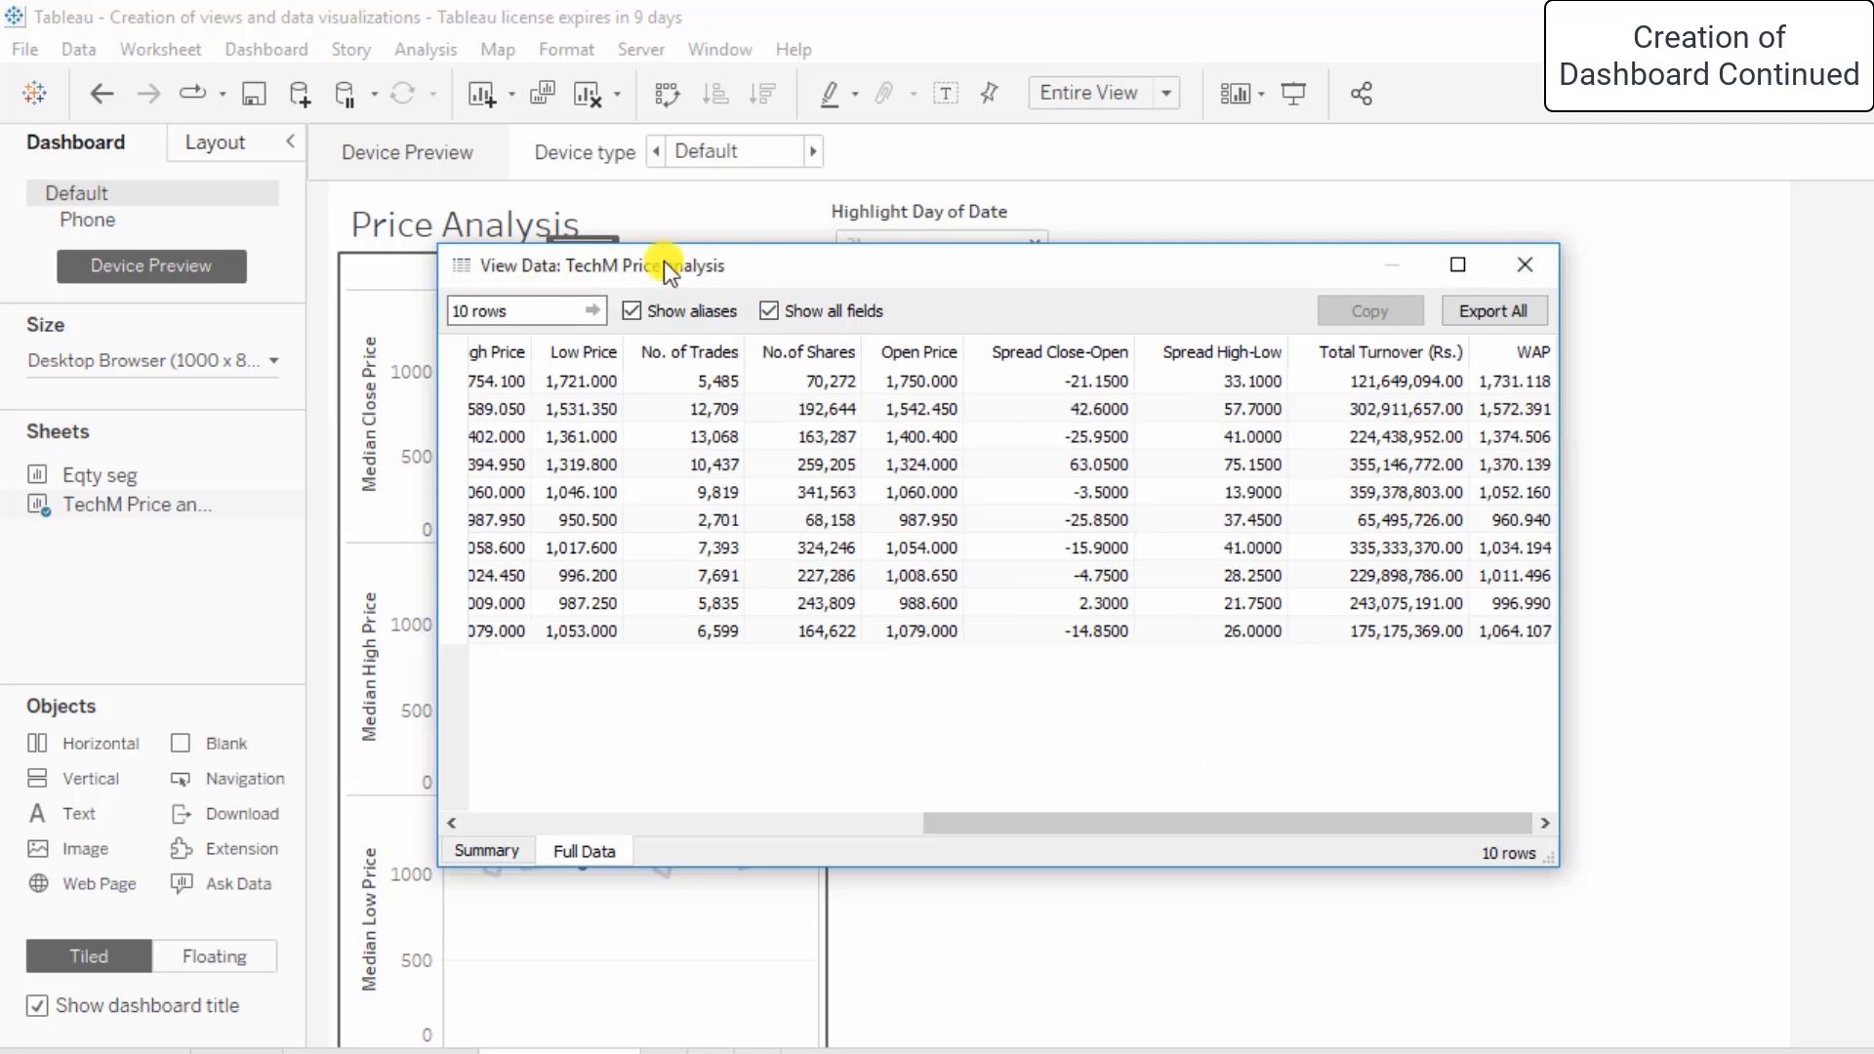
click(1515, 254)
- Remove the "Month end price analysis" text object from the dashboard
click(1493, 368)
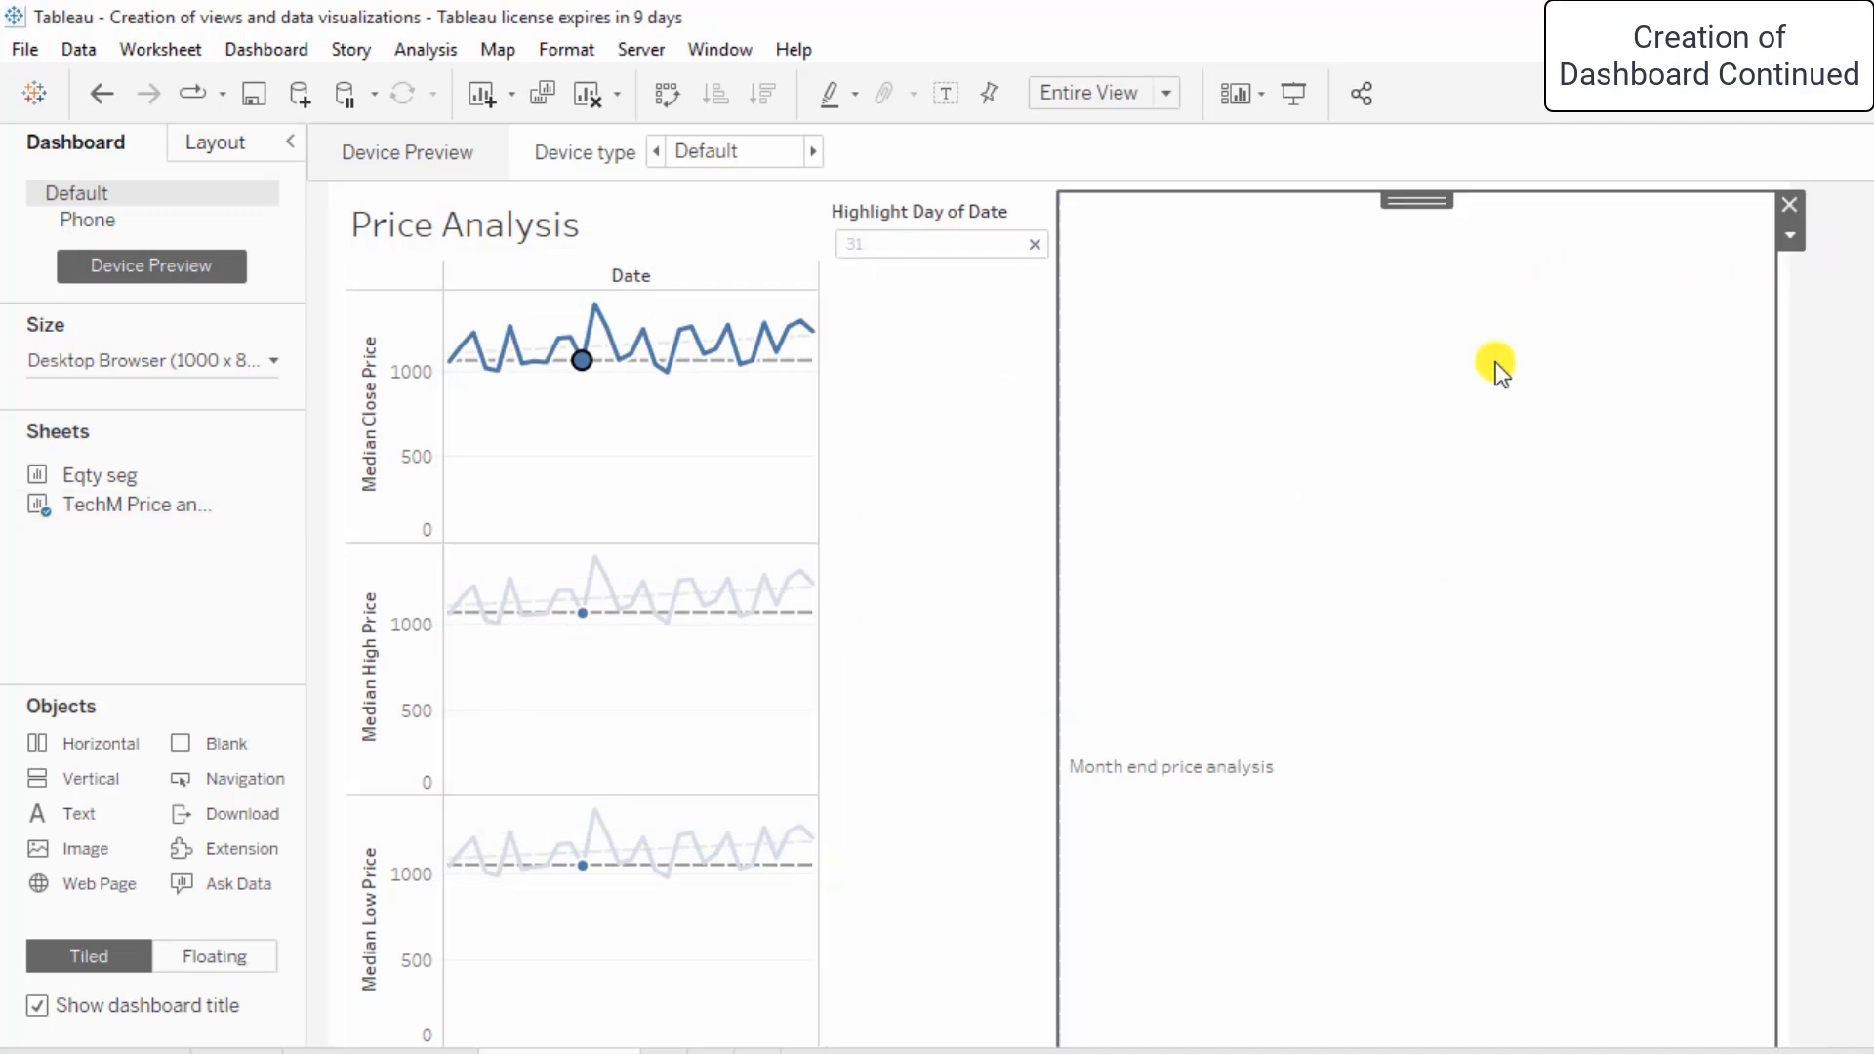
click(1789, 203)
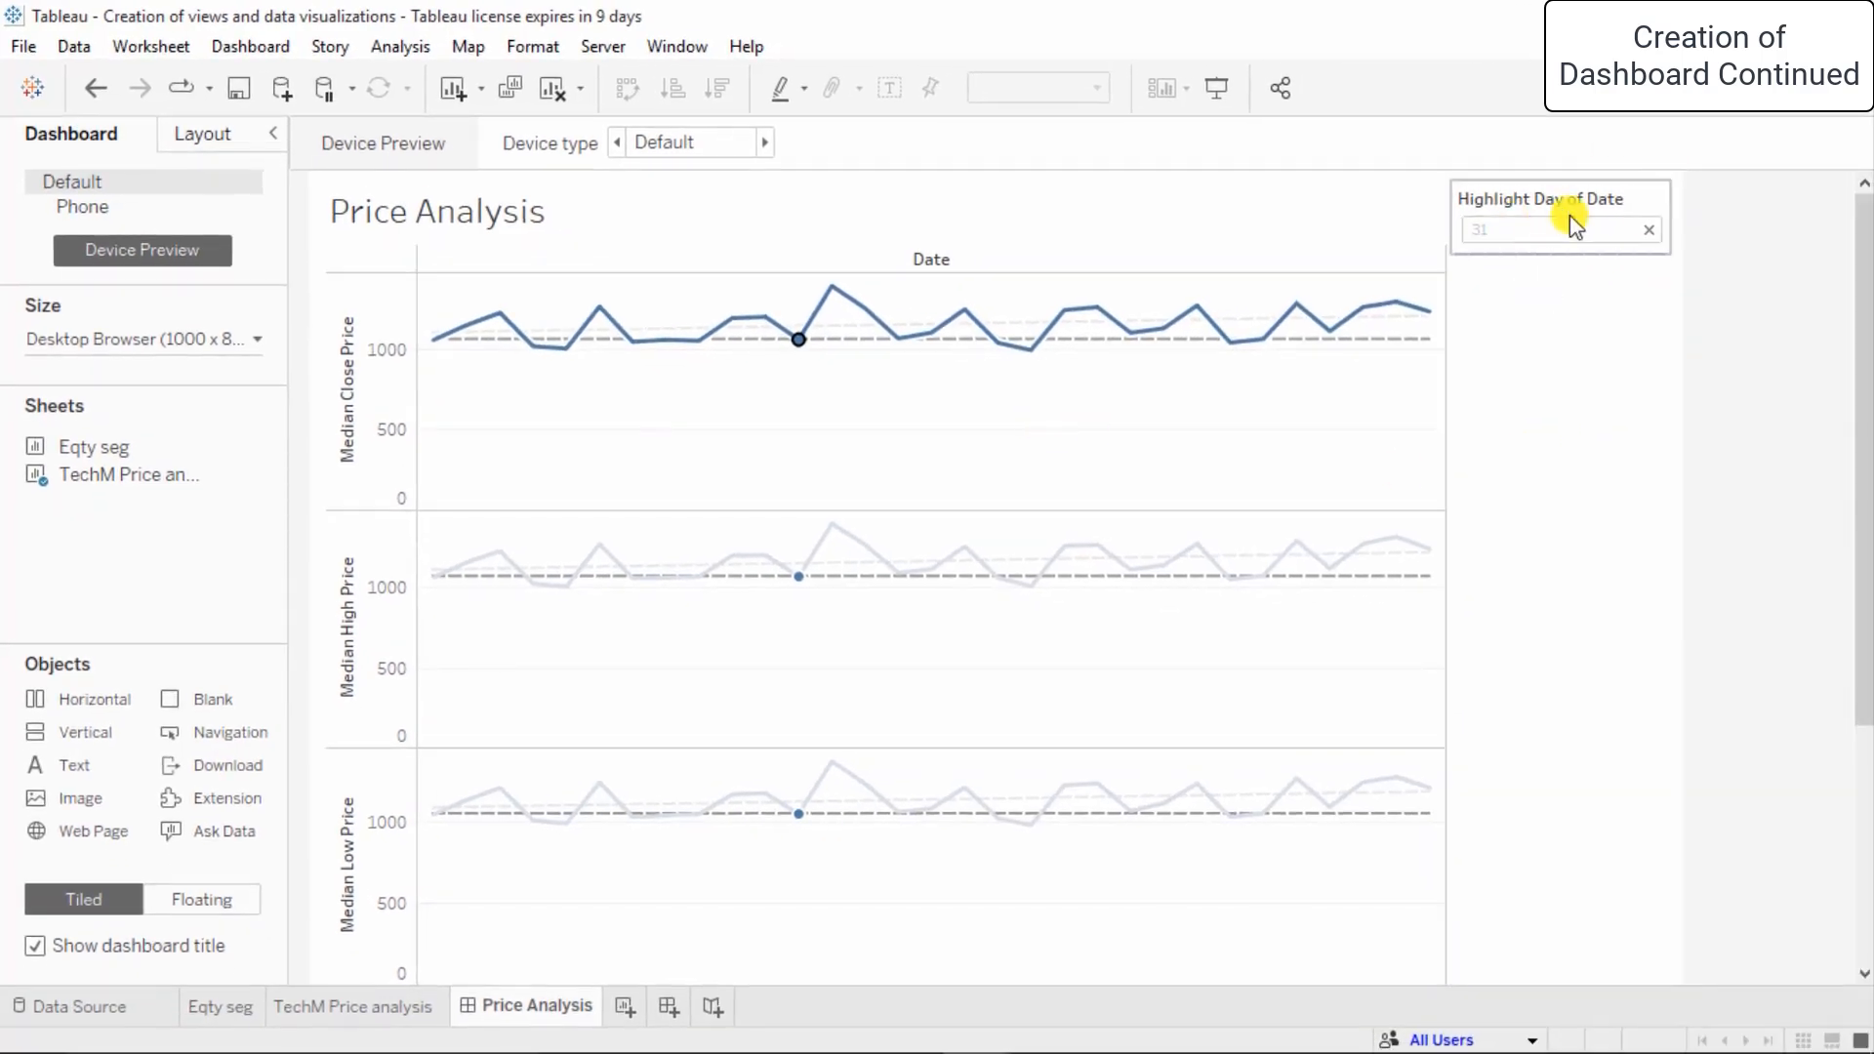
- Clear the day 31 entry from the Day of Date highlighter and remove the highlighter from the dashboard
click(1647, 226)
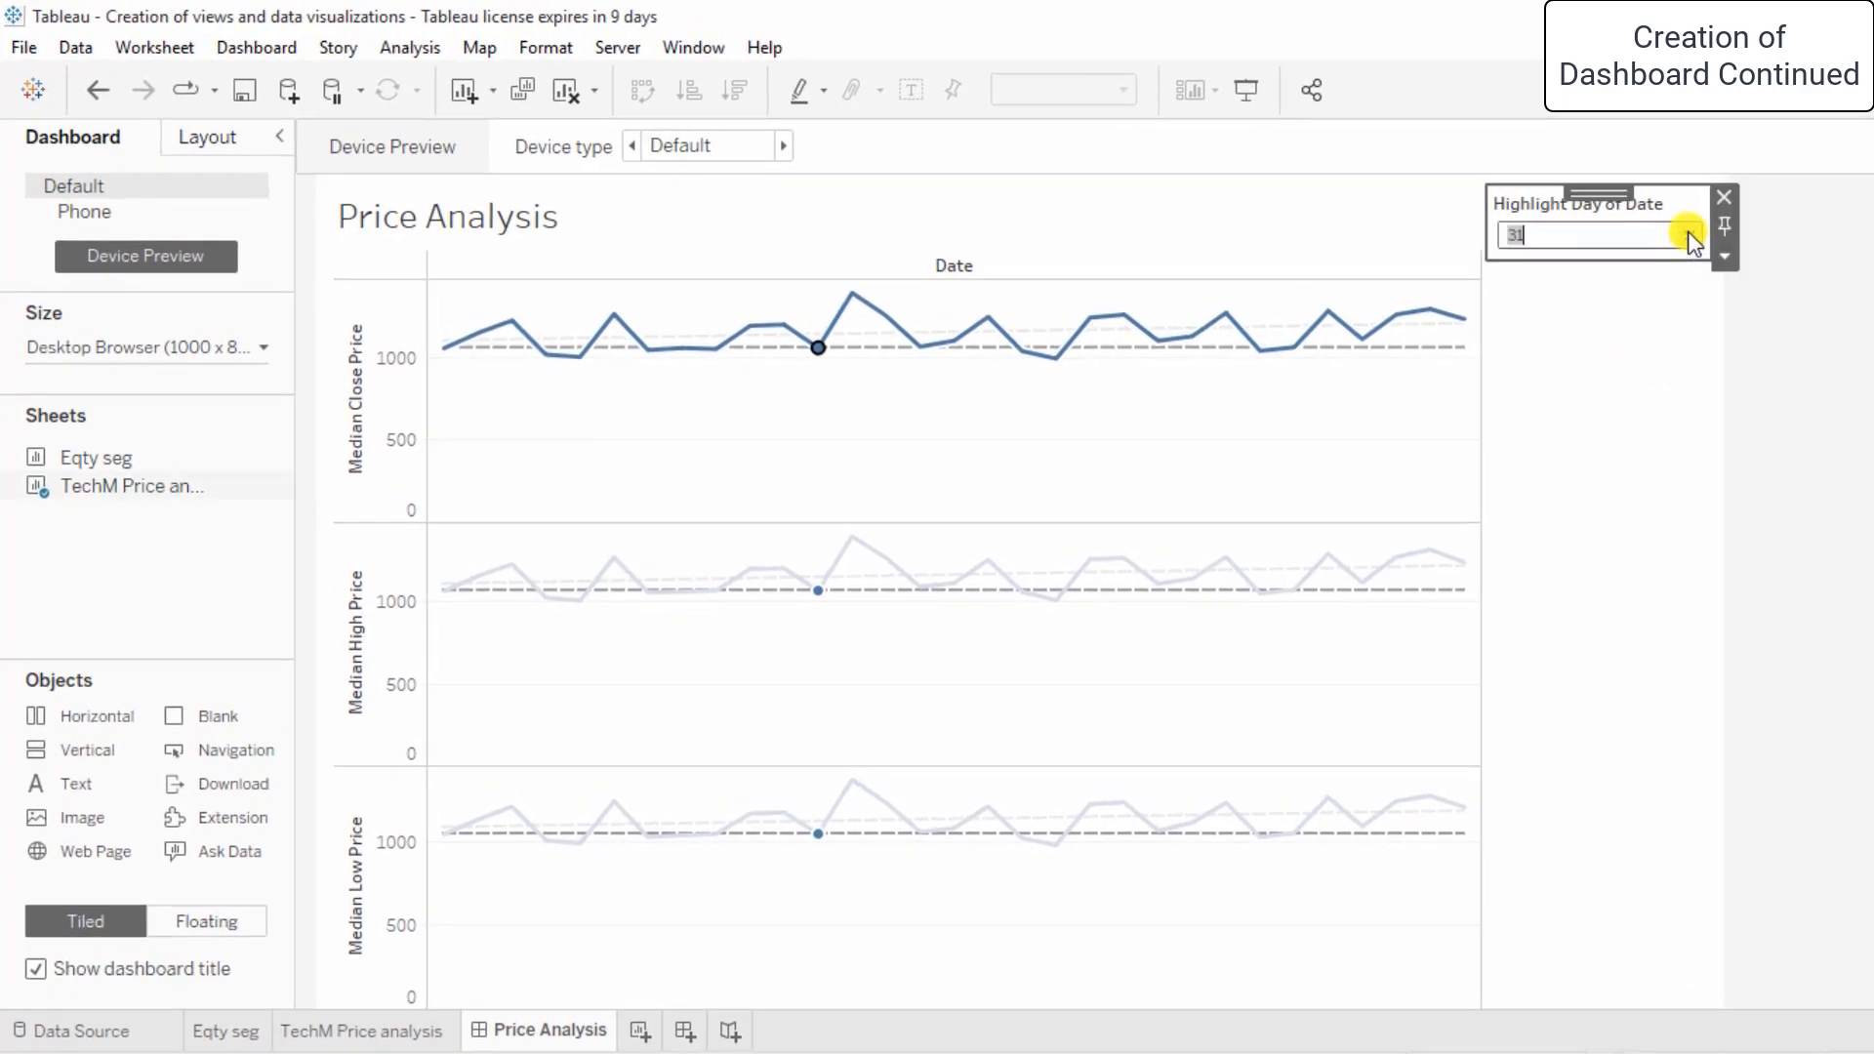
click(1688, 233)
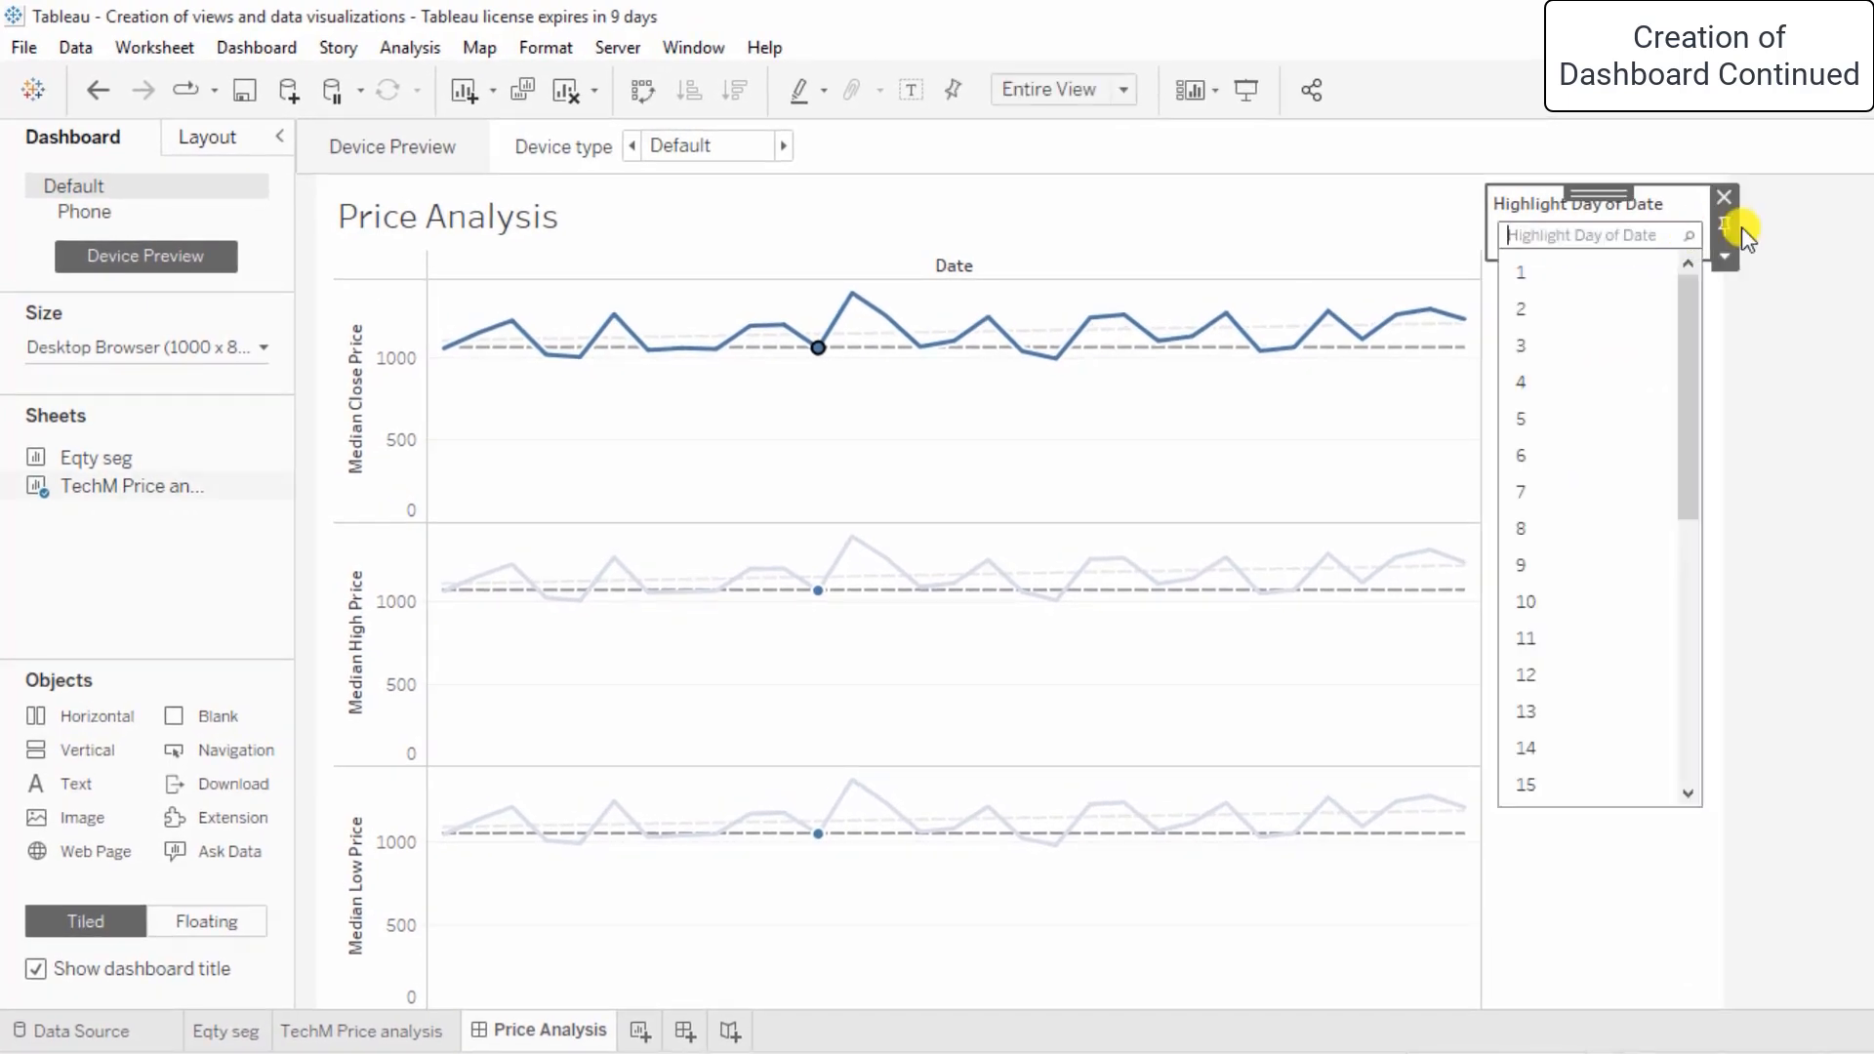
click(1724, 256)
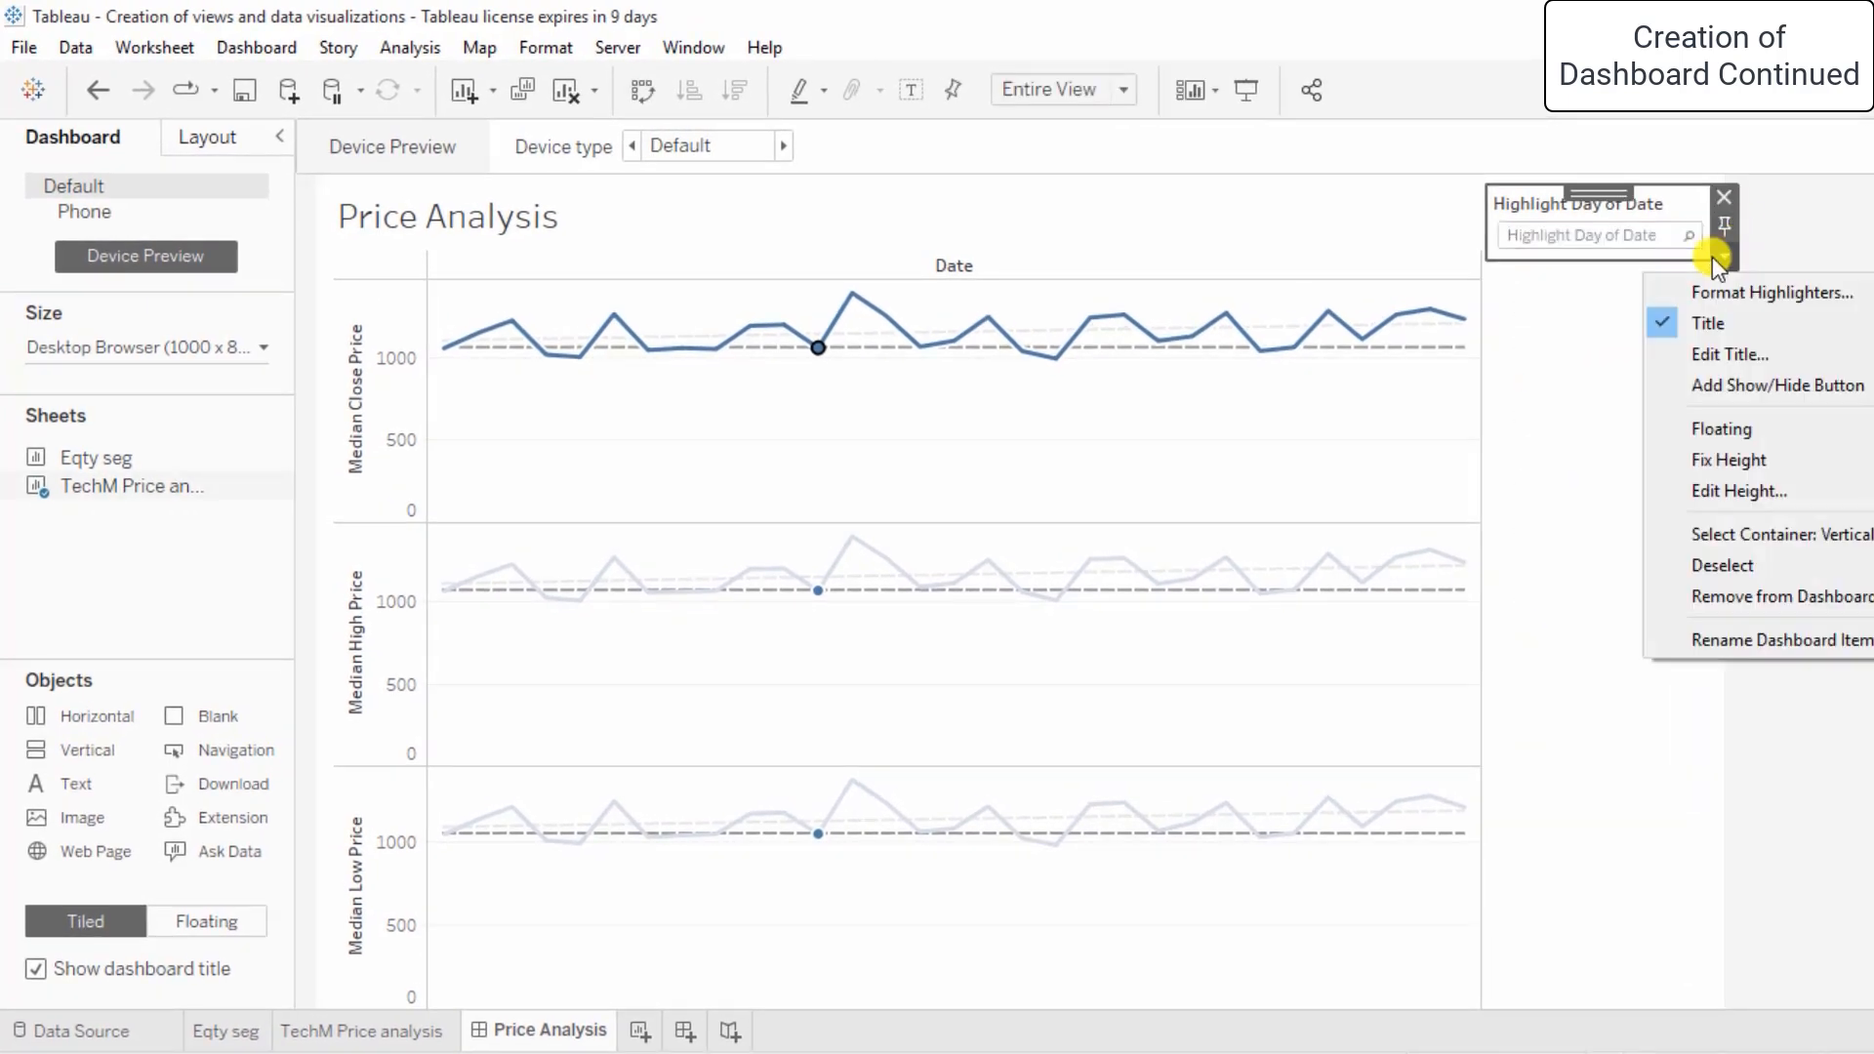
click(1641, 432)
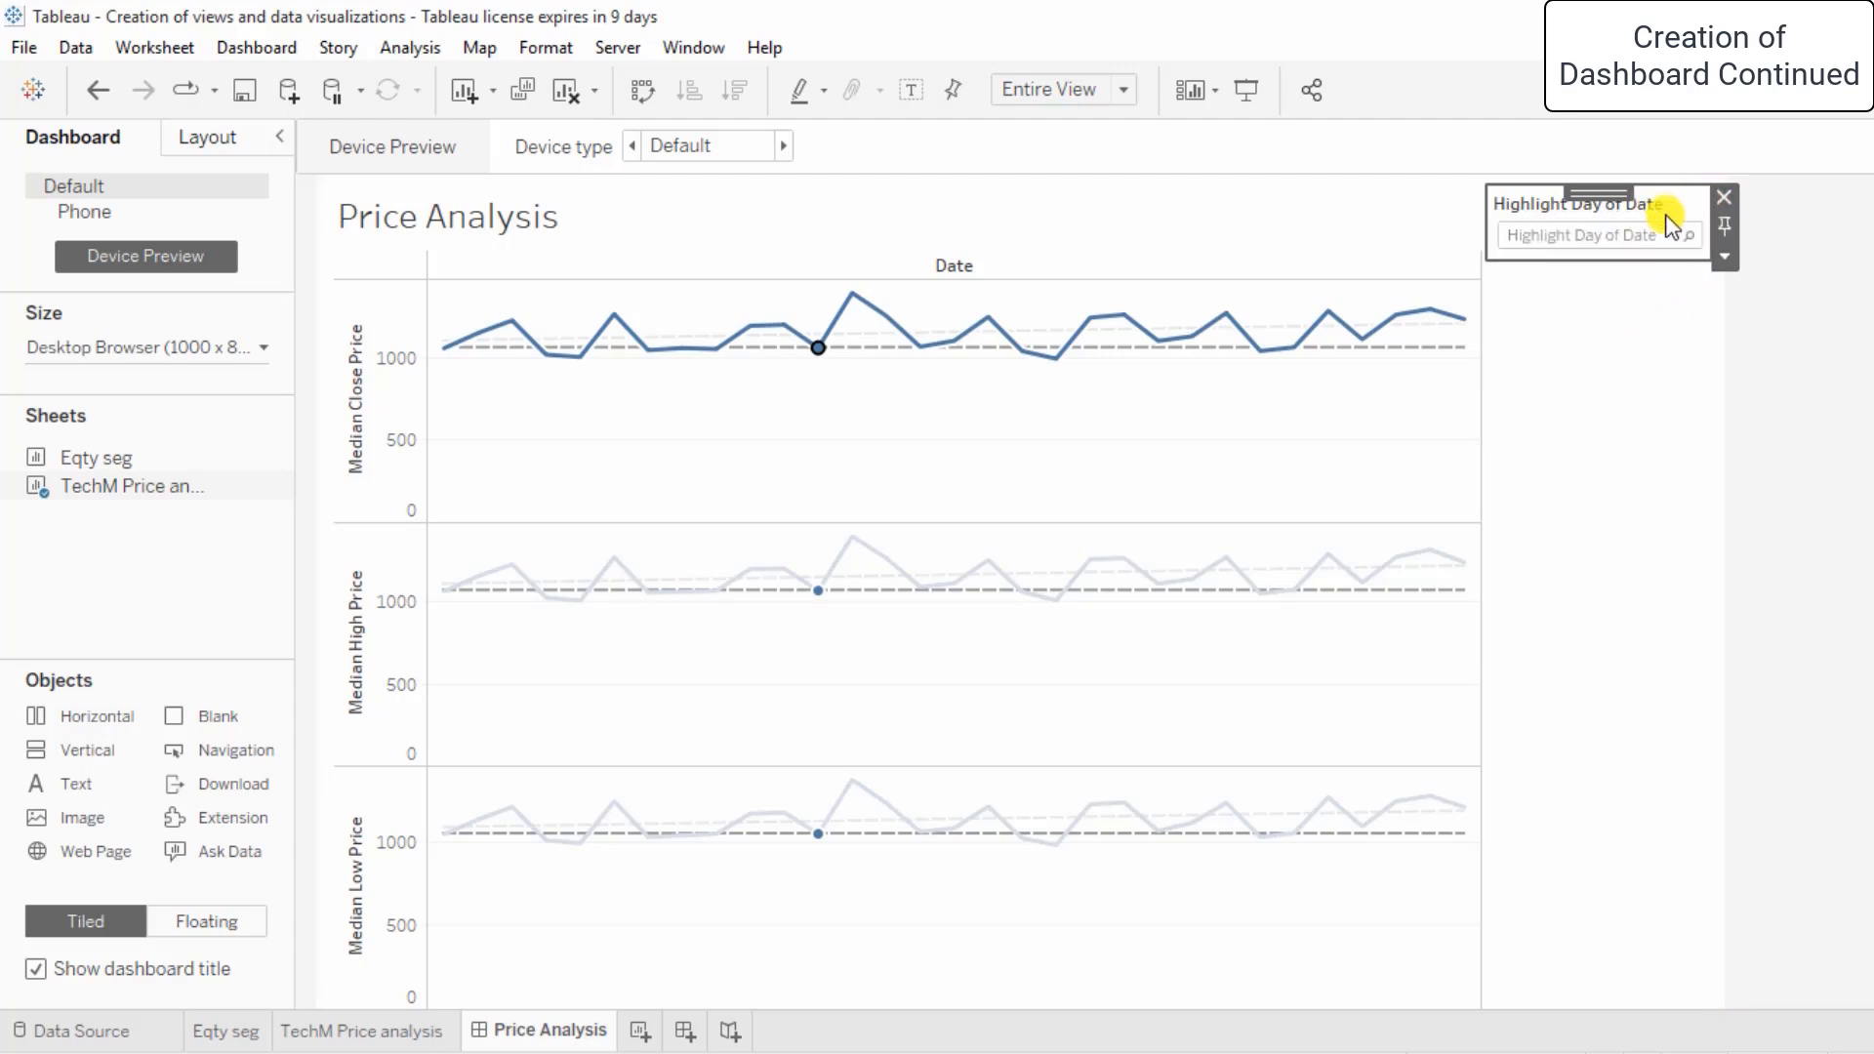
click(1724, 256)
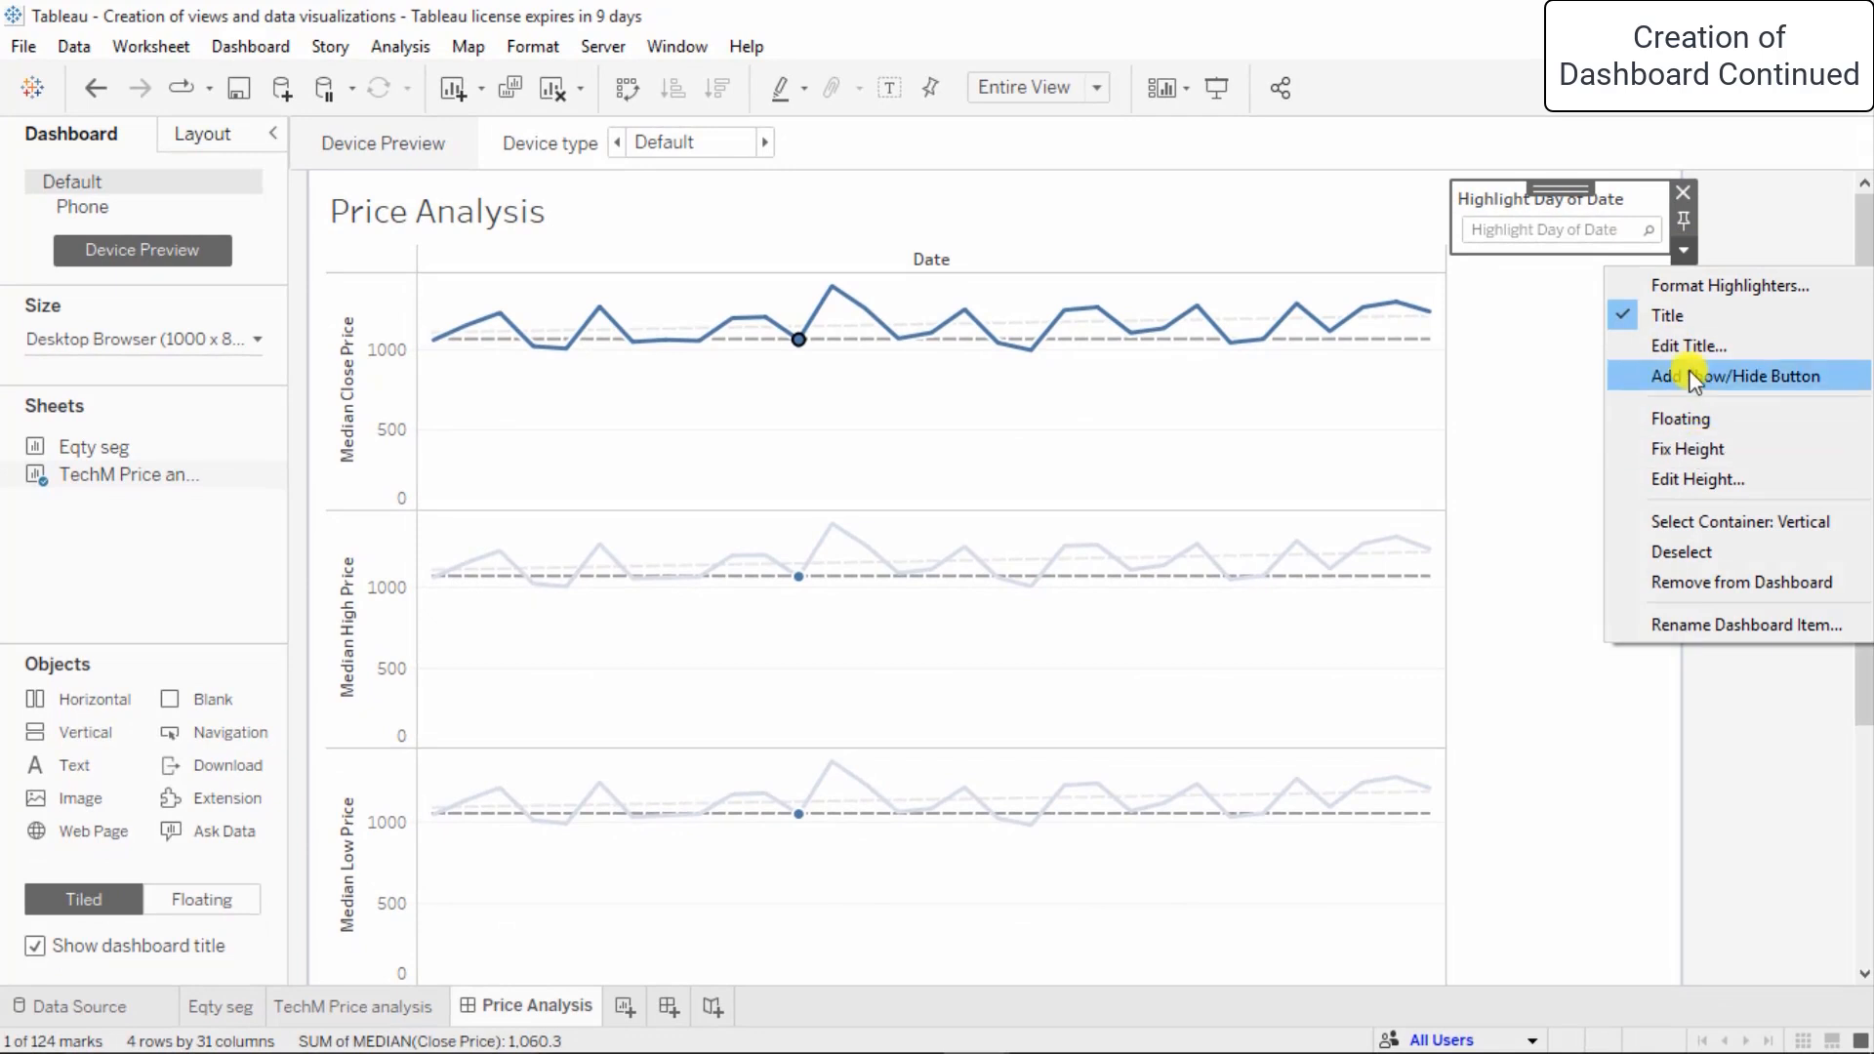
click(935, 214)
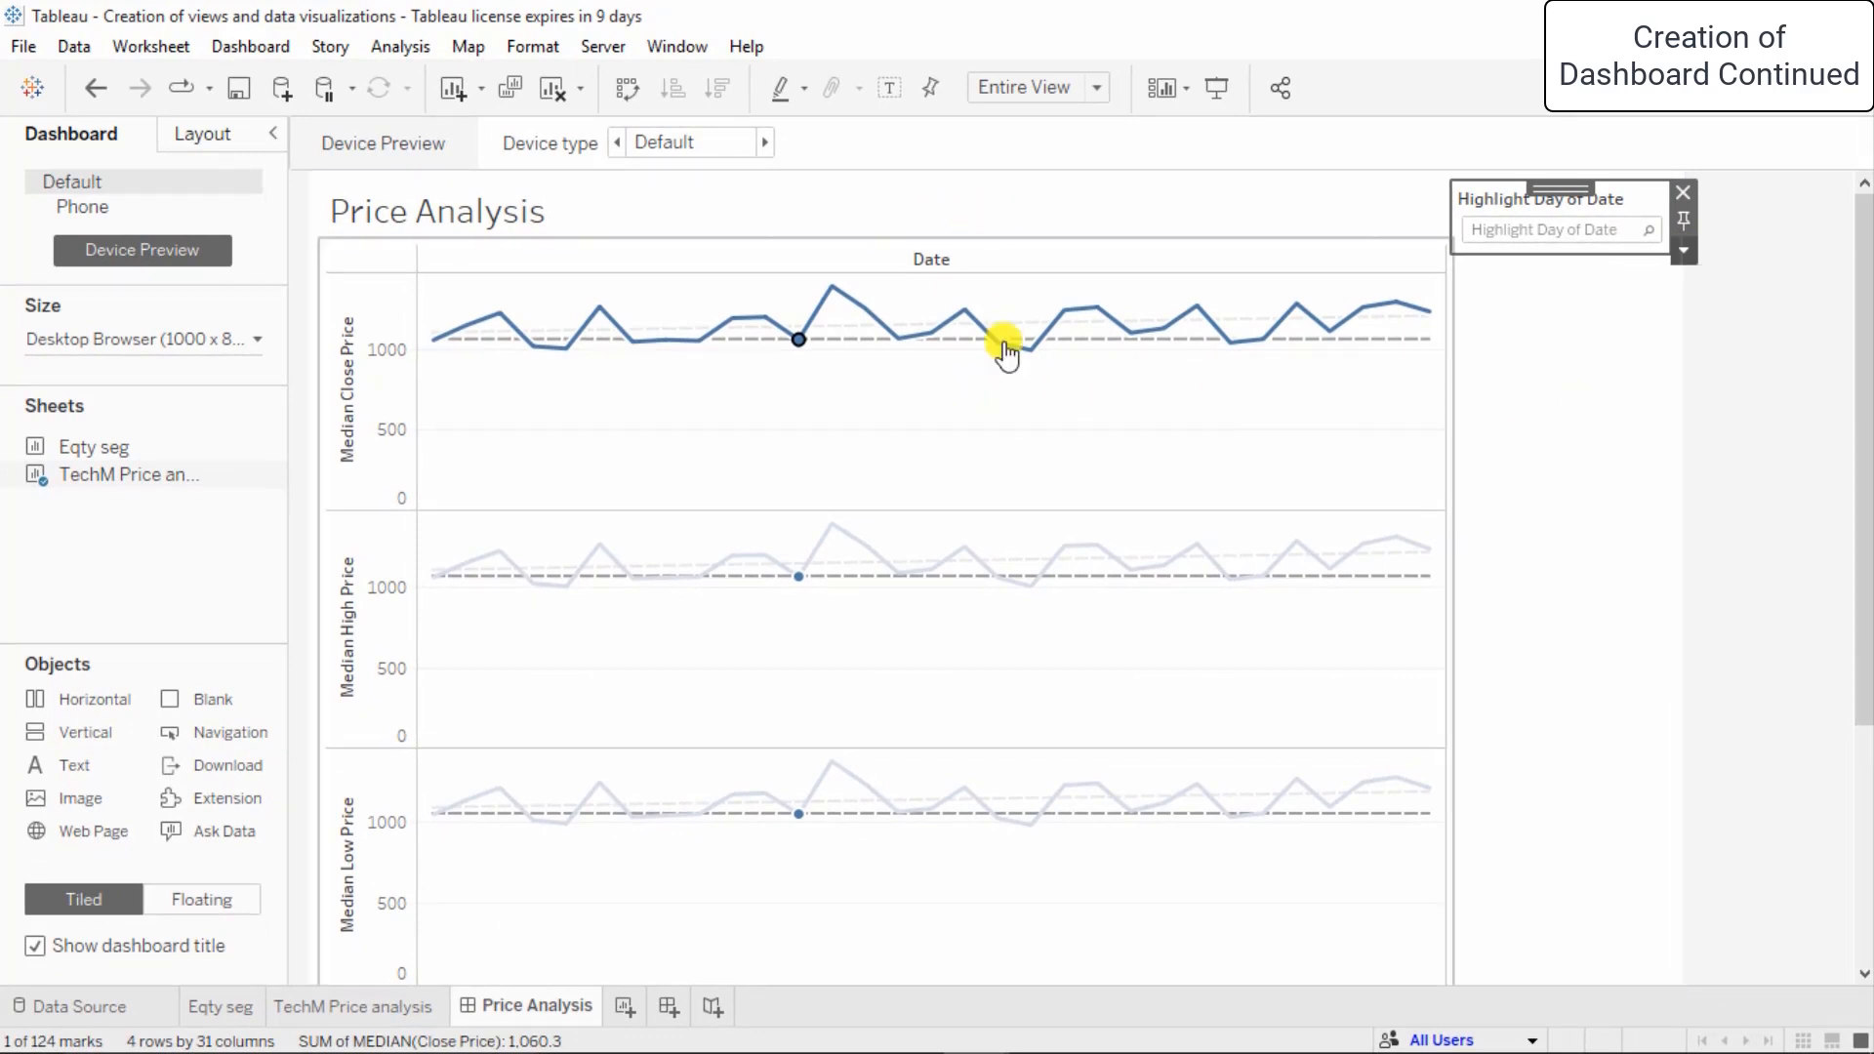
click(1691, 193)
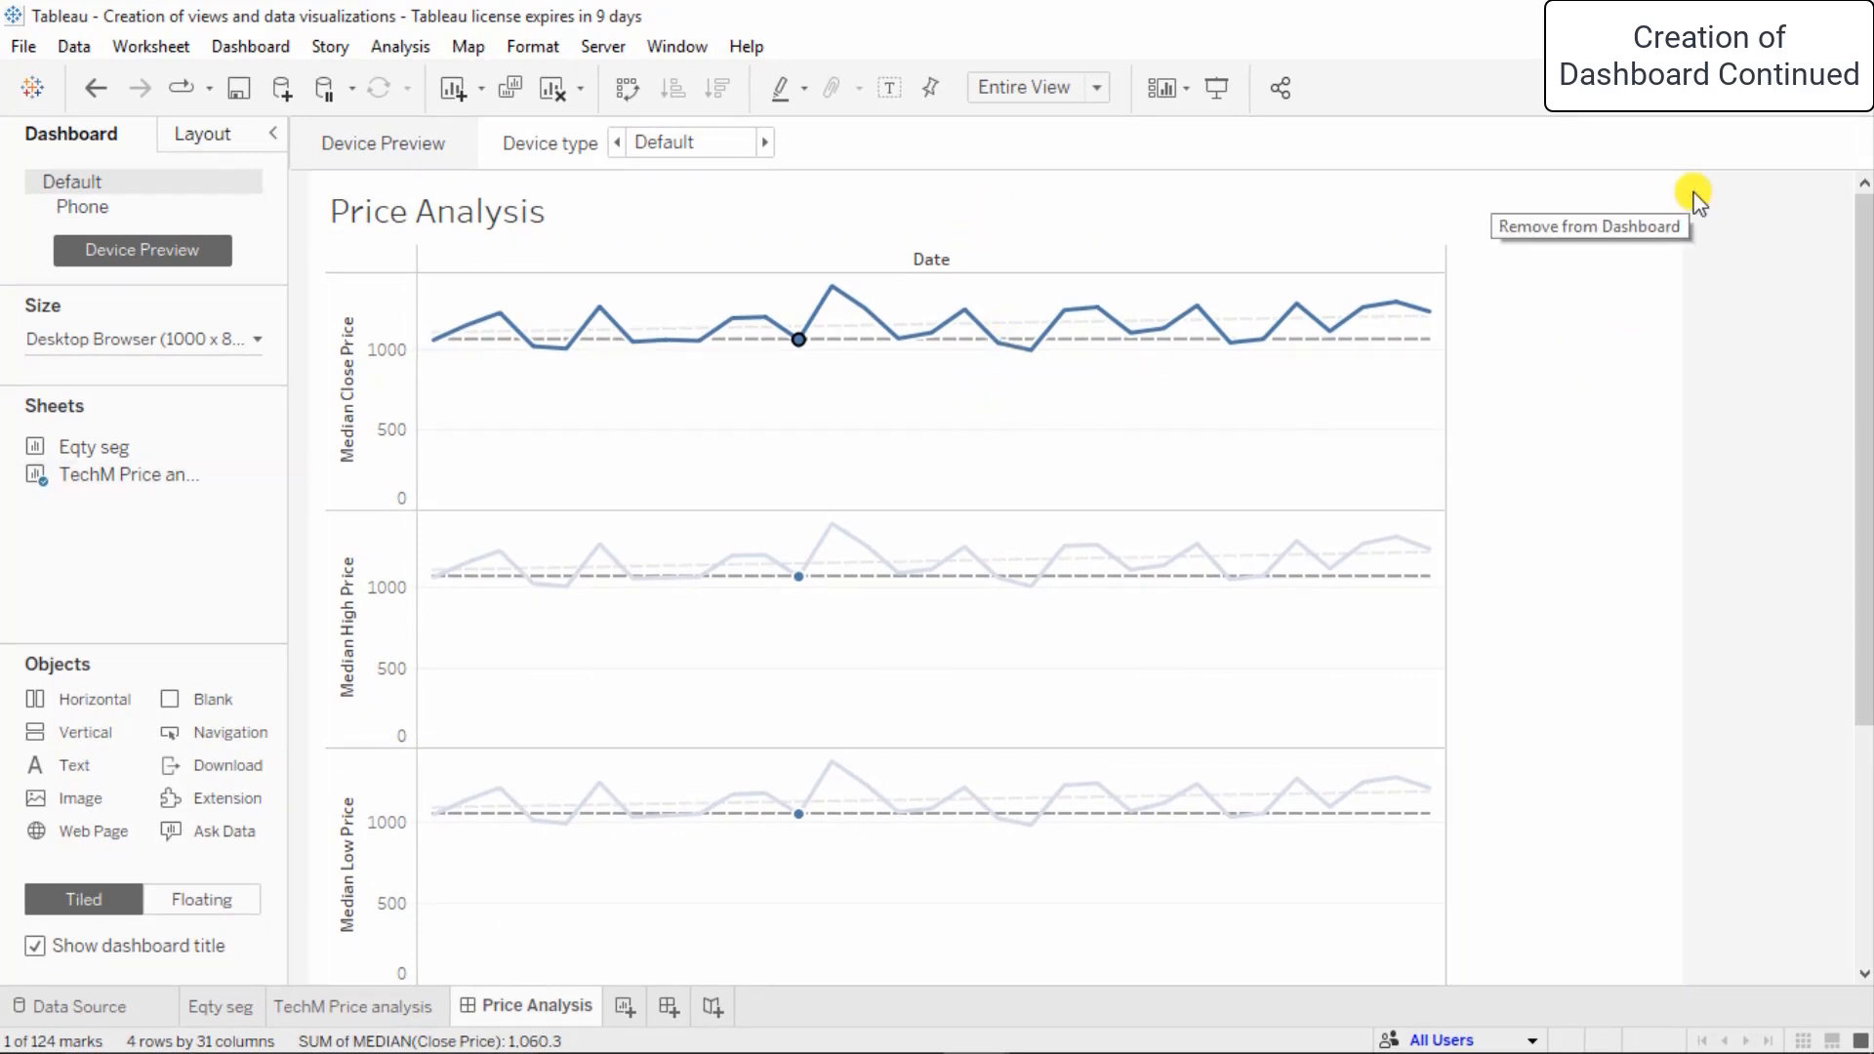
click(1326, 377)
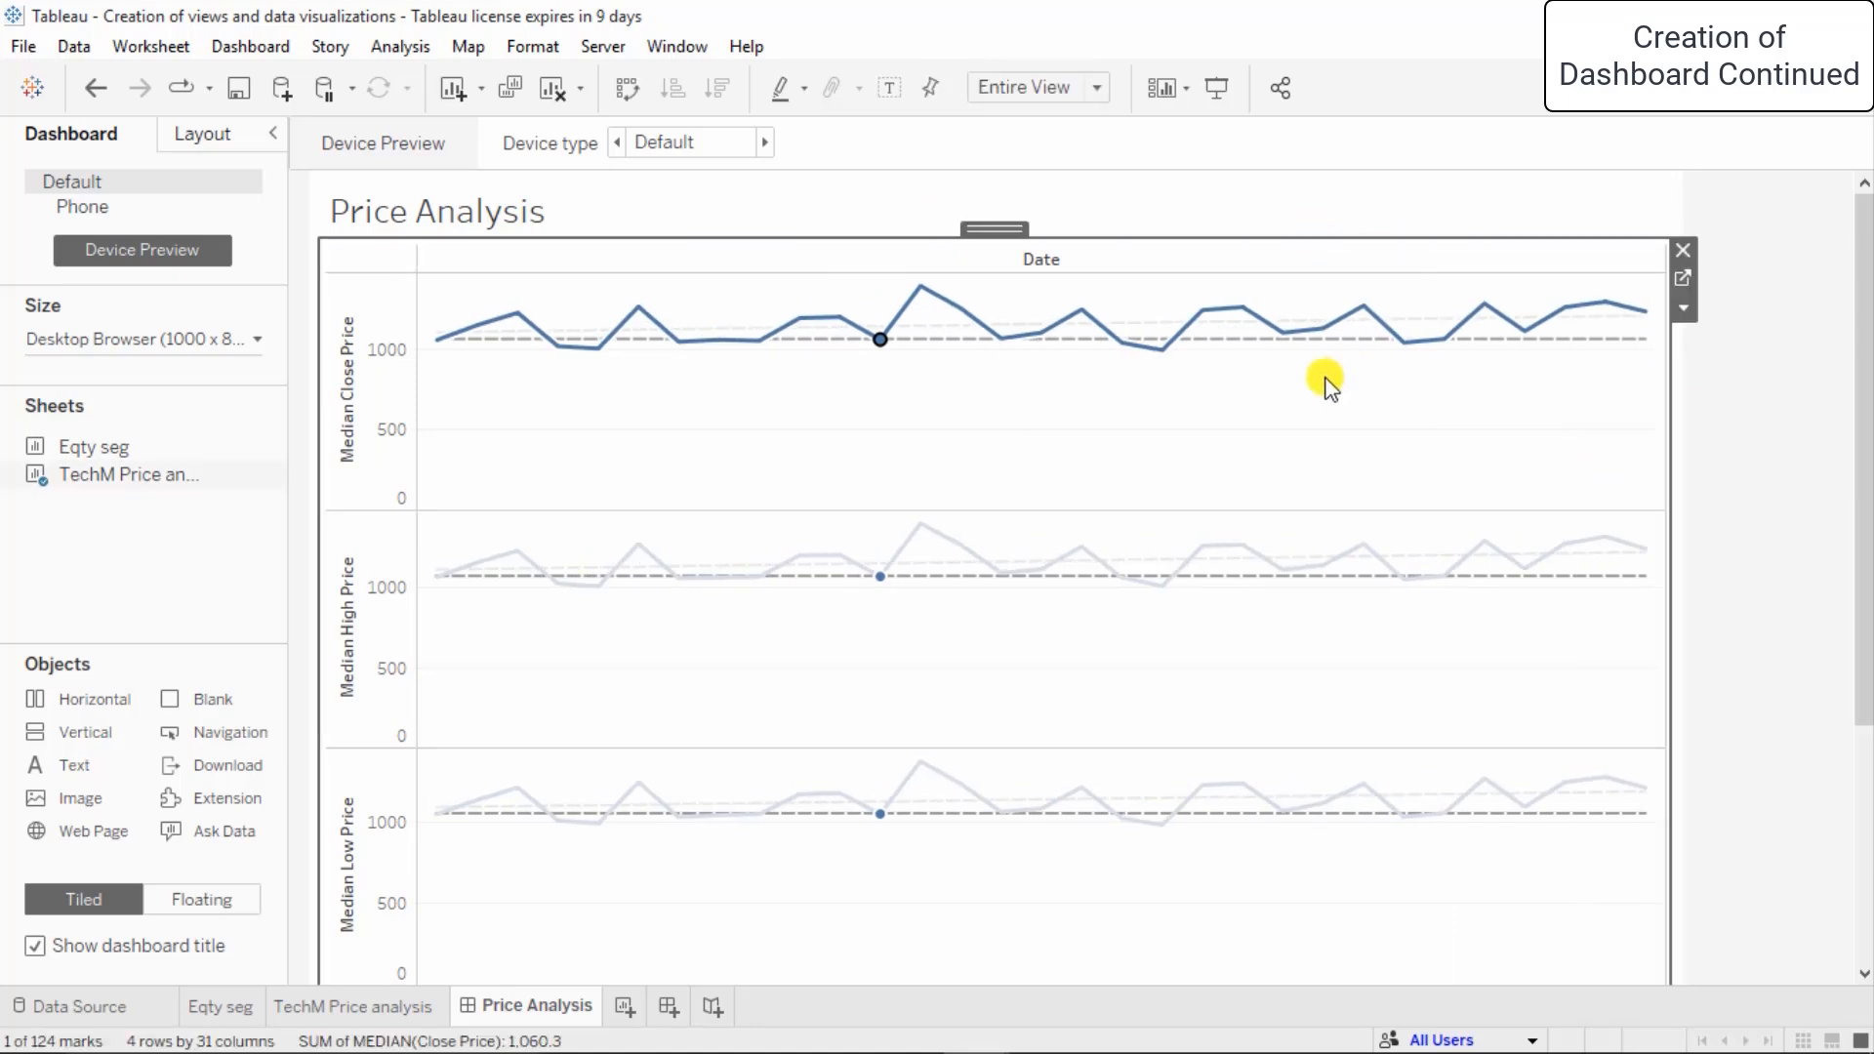
click(1681, 309)
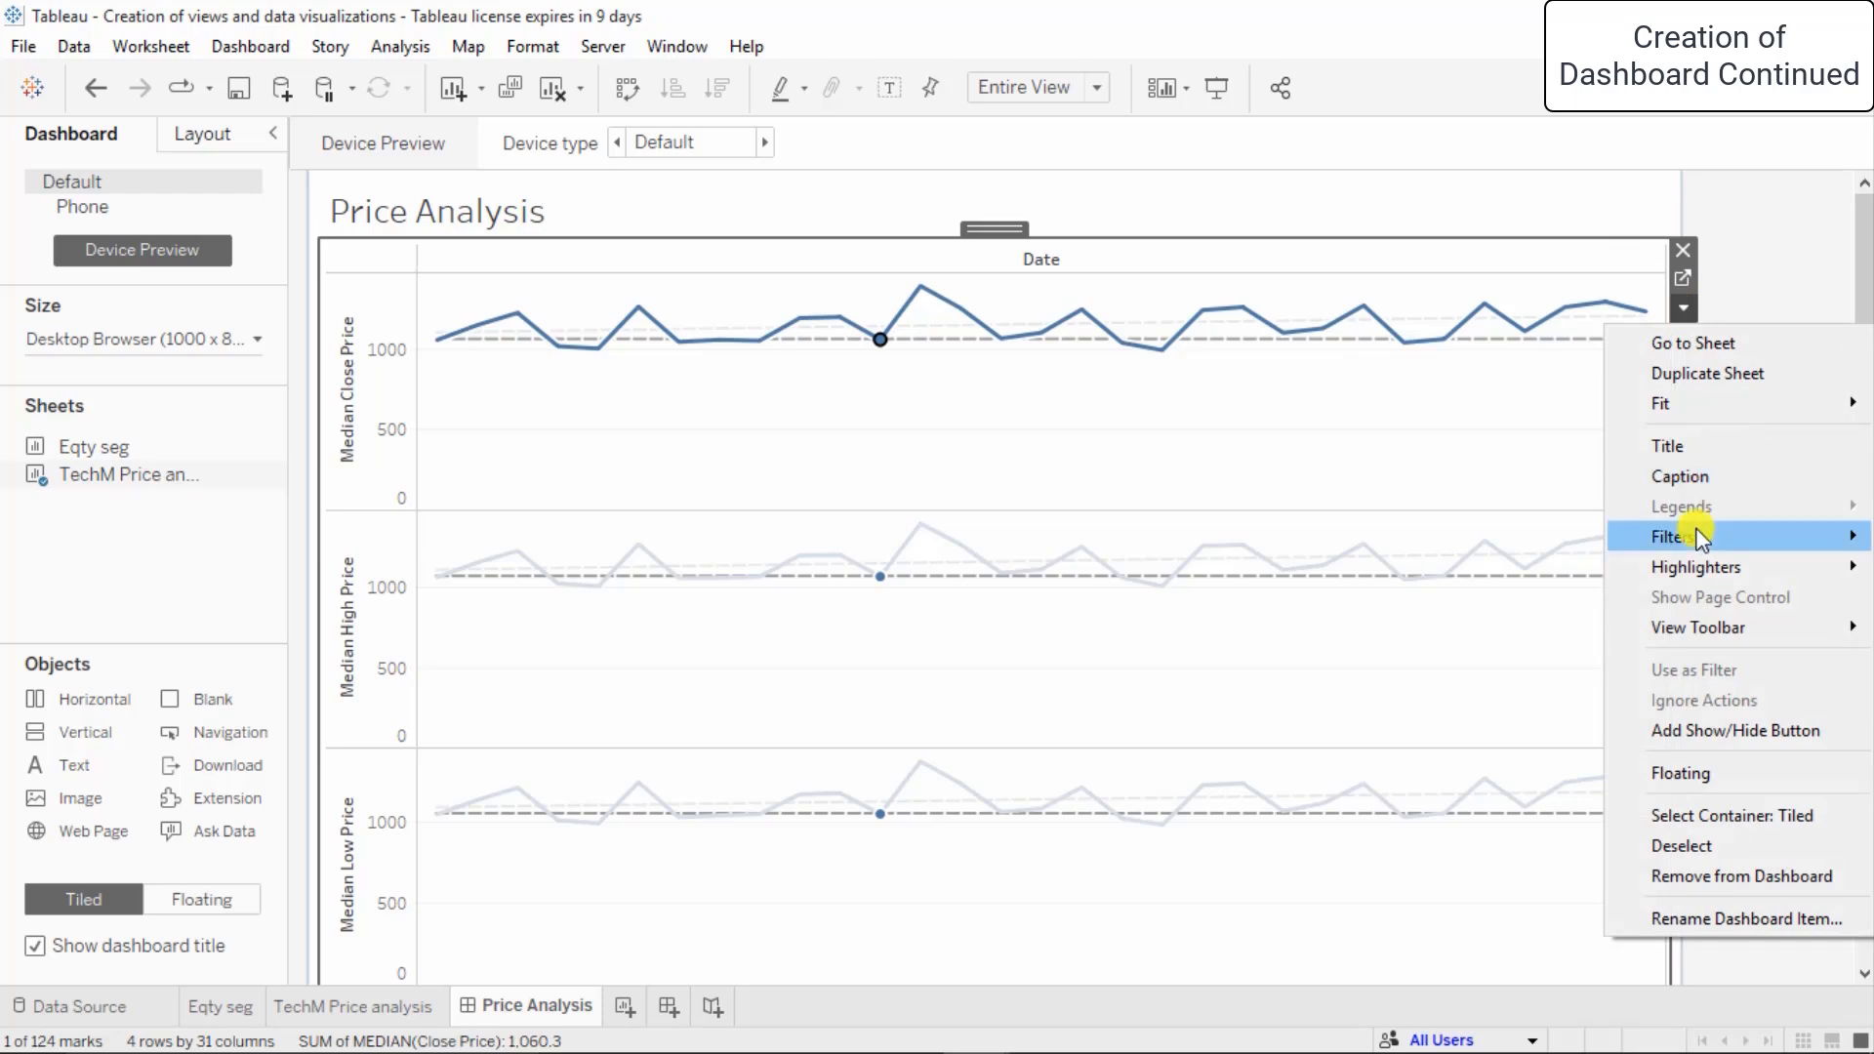
mouse_move(1696, 536)
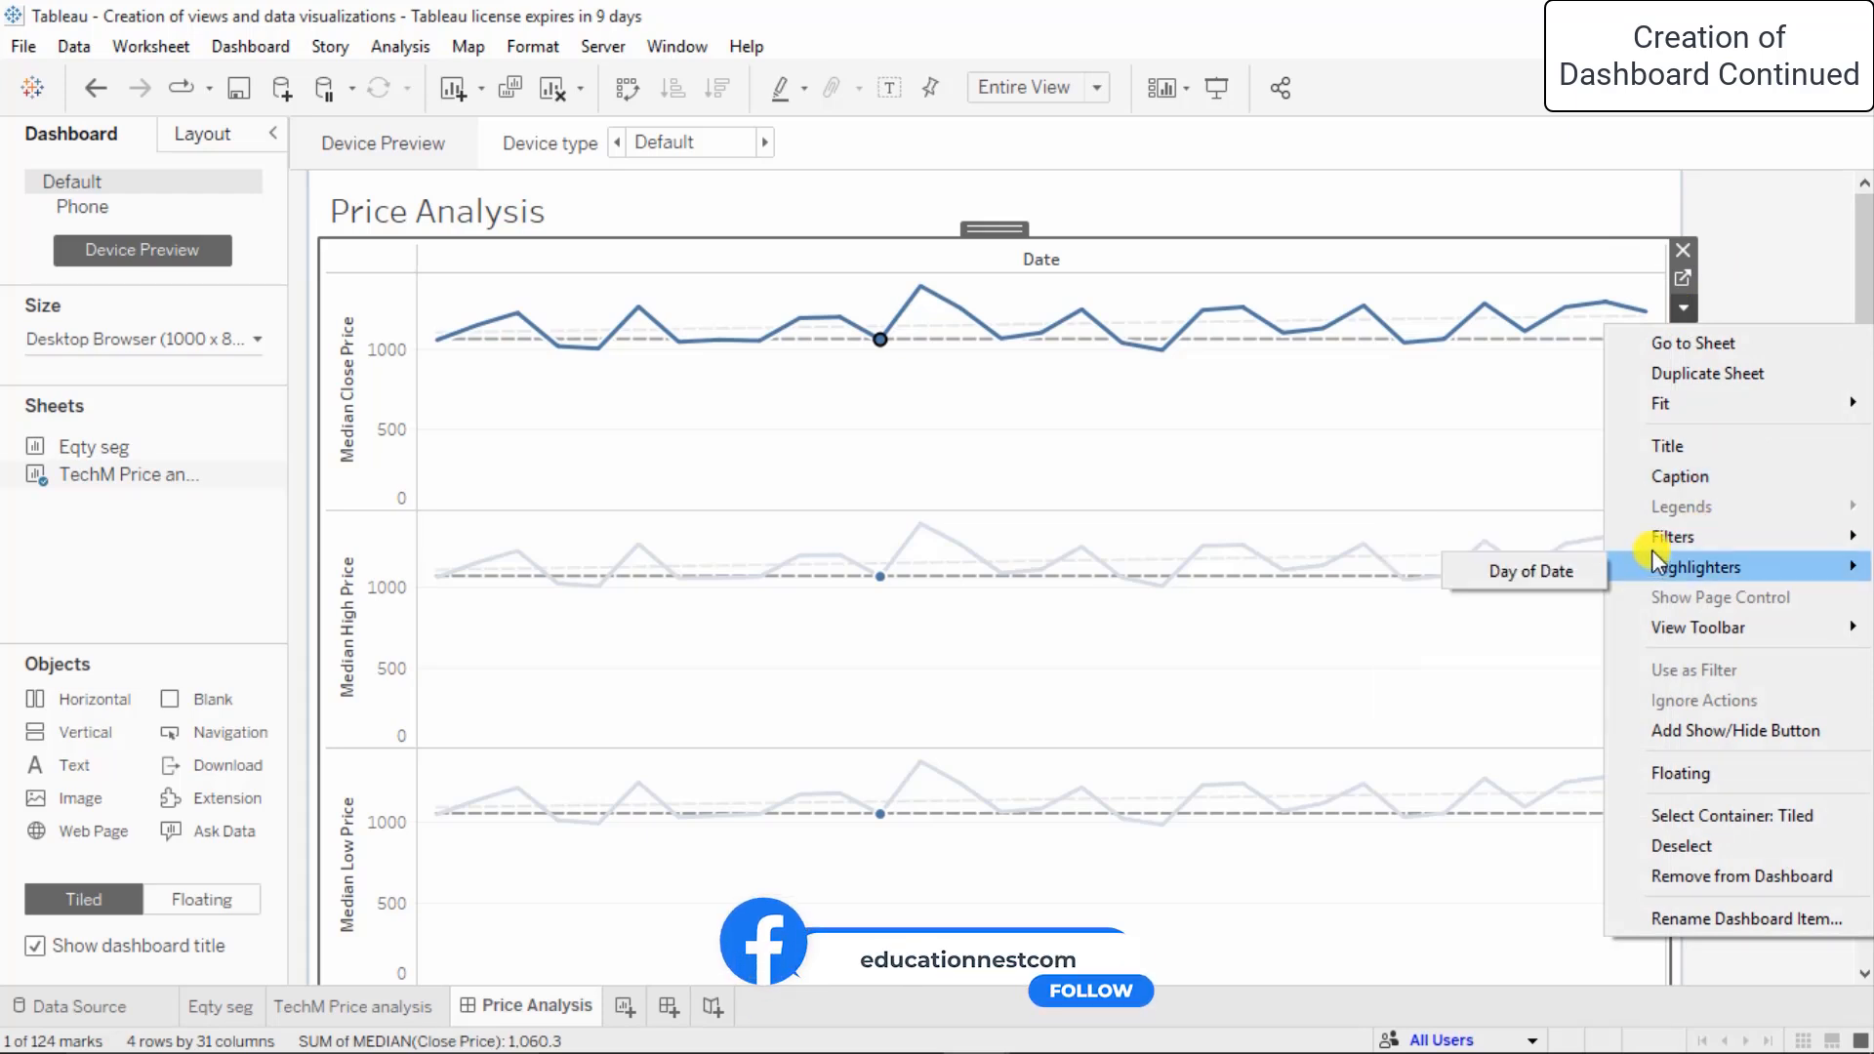
click(1077, 595)
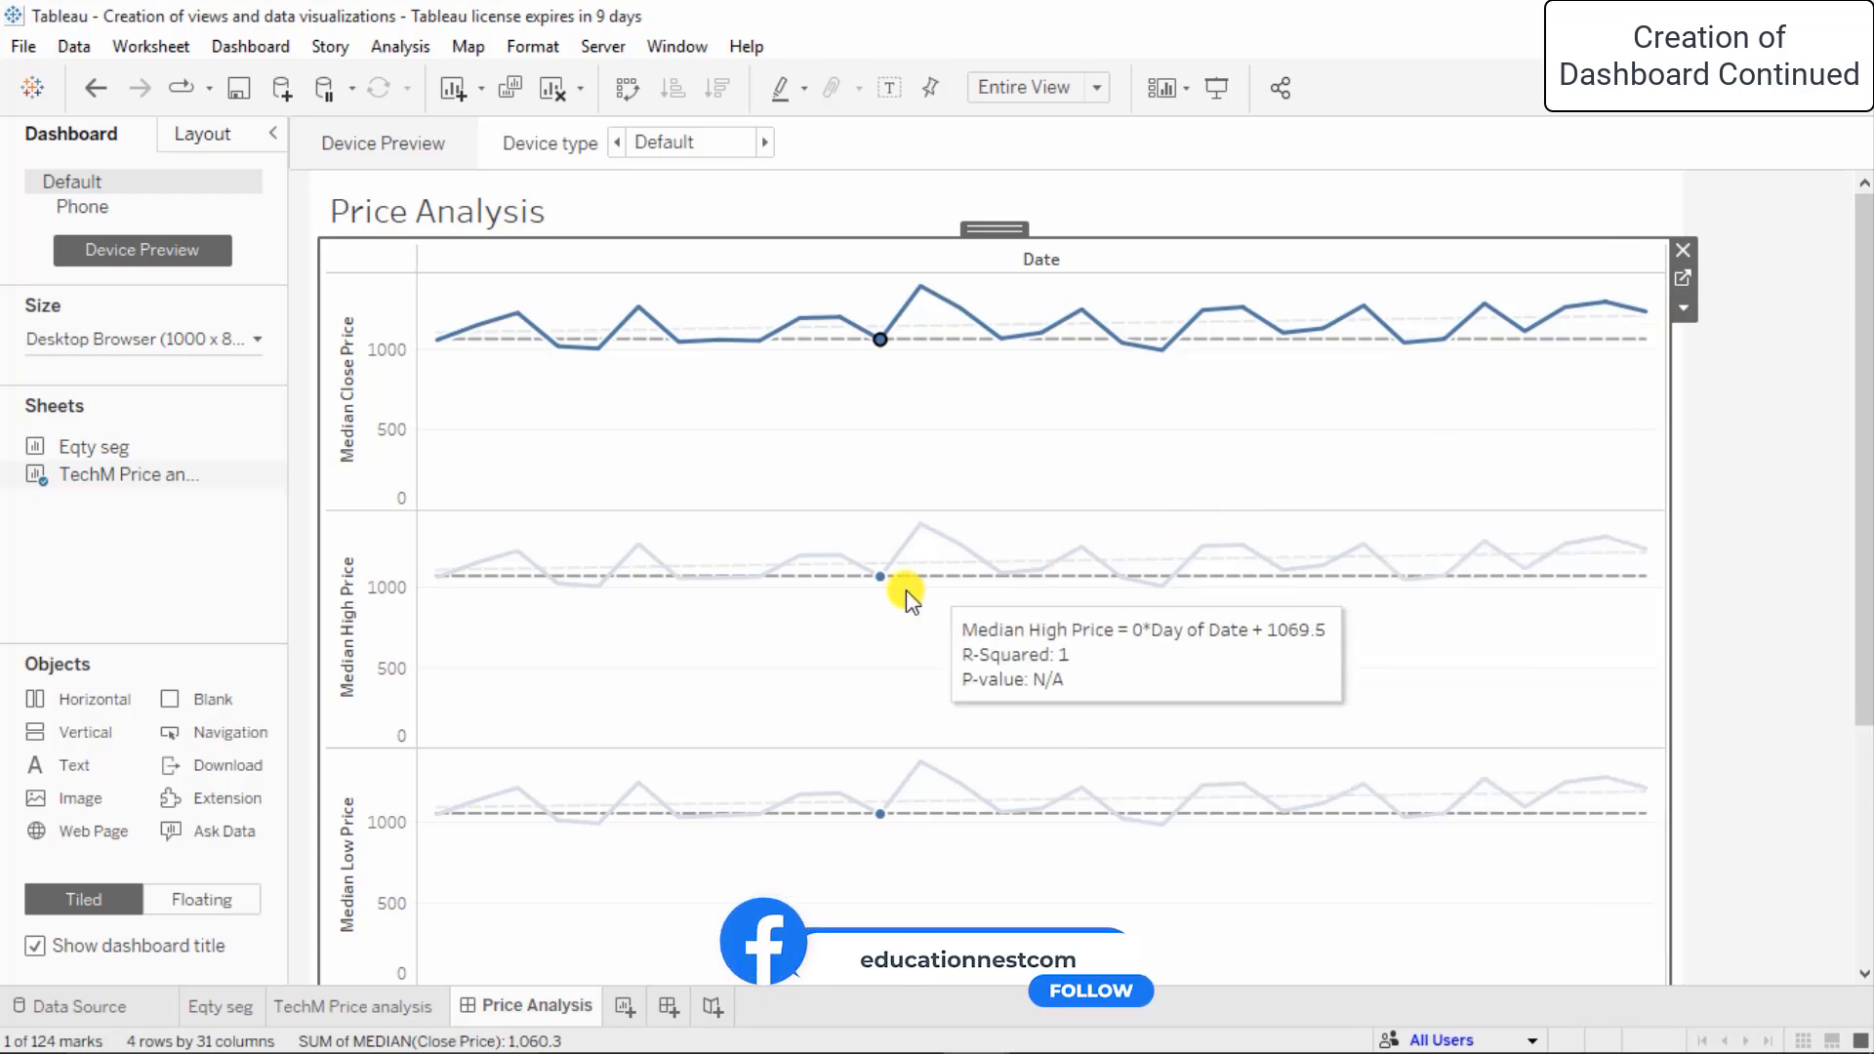
- Select the day 12 mark in the Median High Price chart and exclude it from the view
click(879, 578)
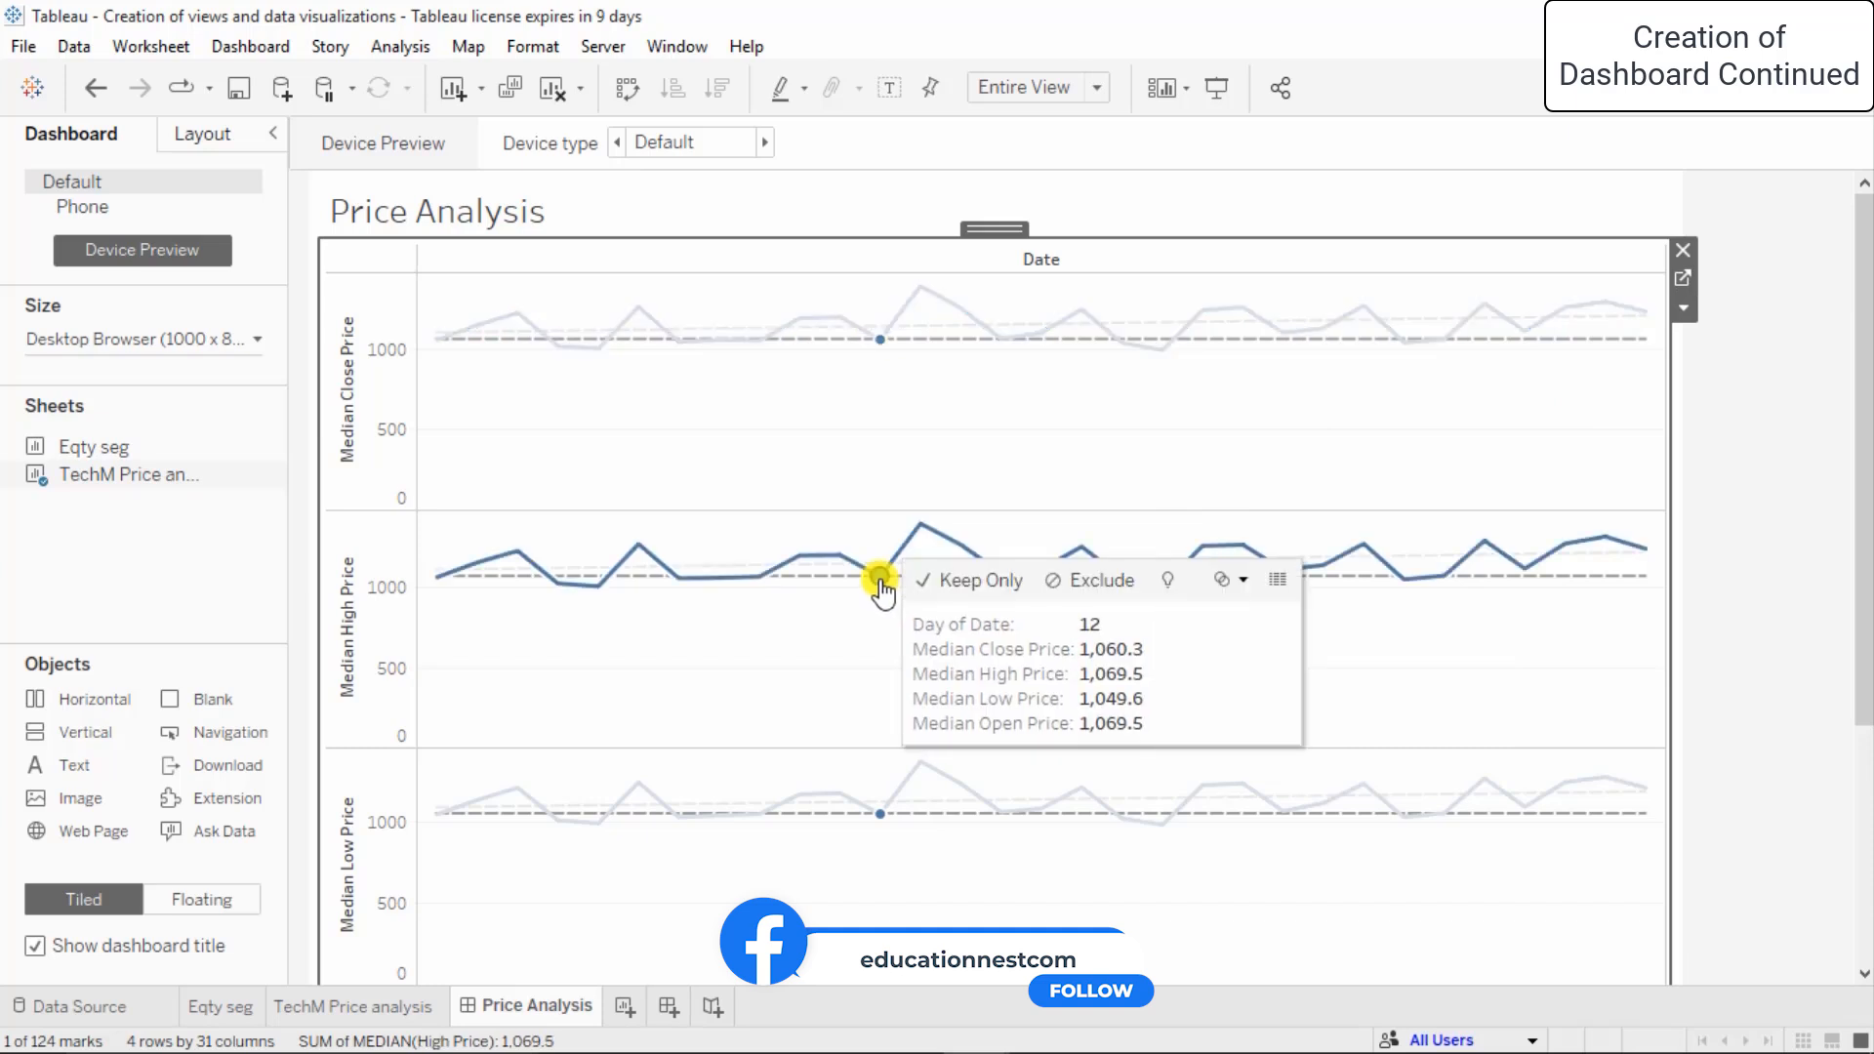
click(1100, 579)
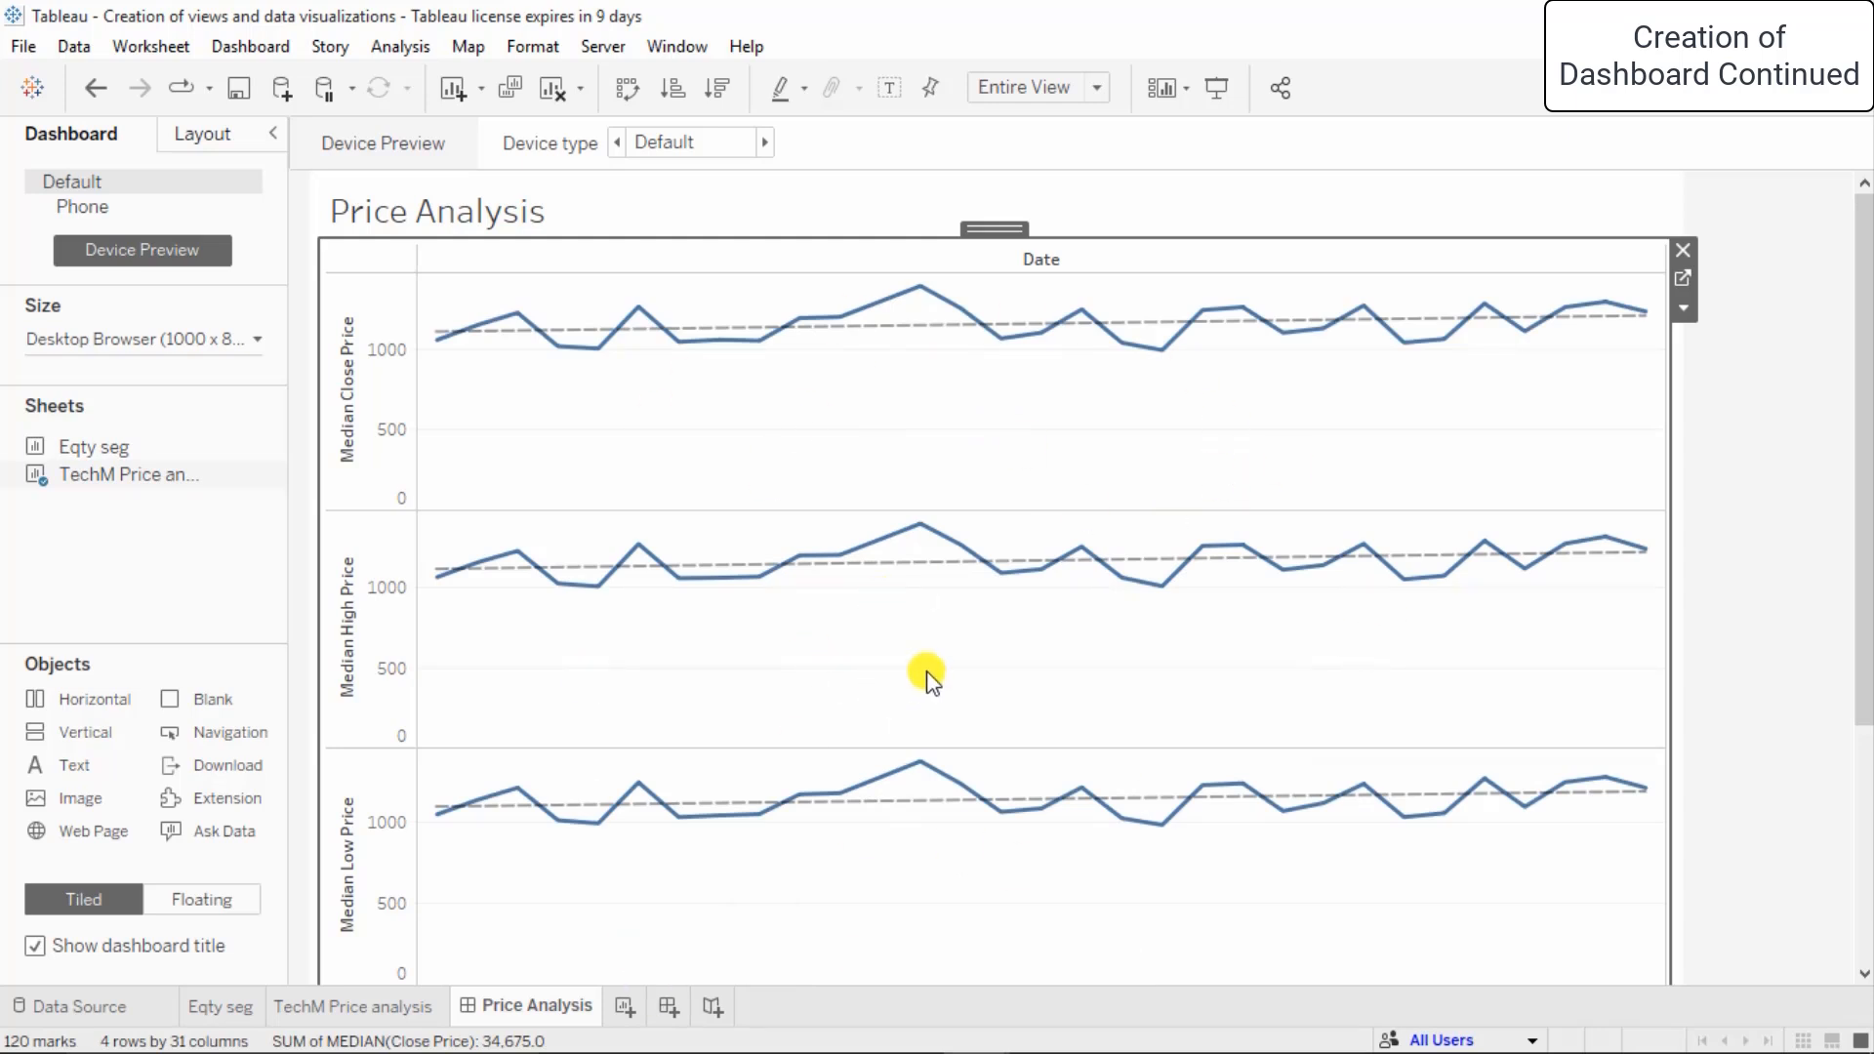
click(1683, 308)
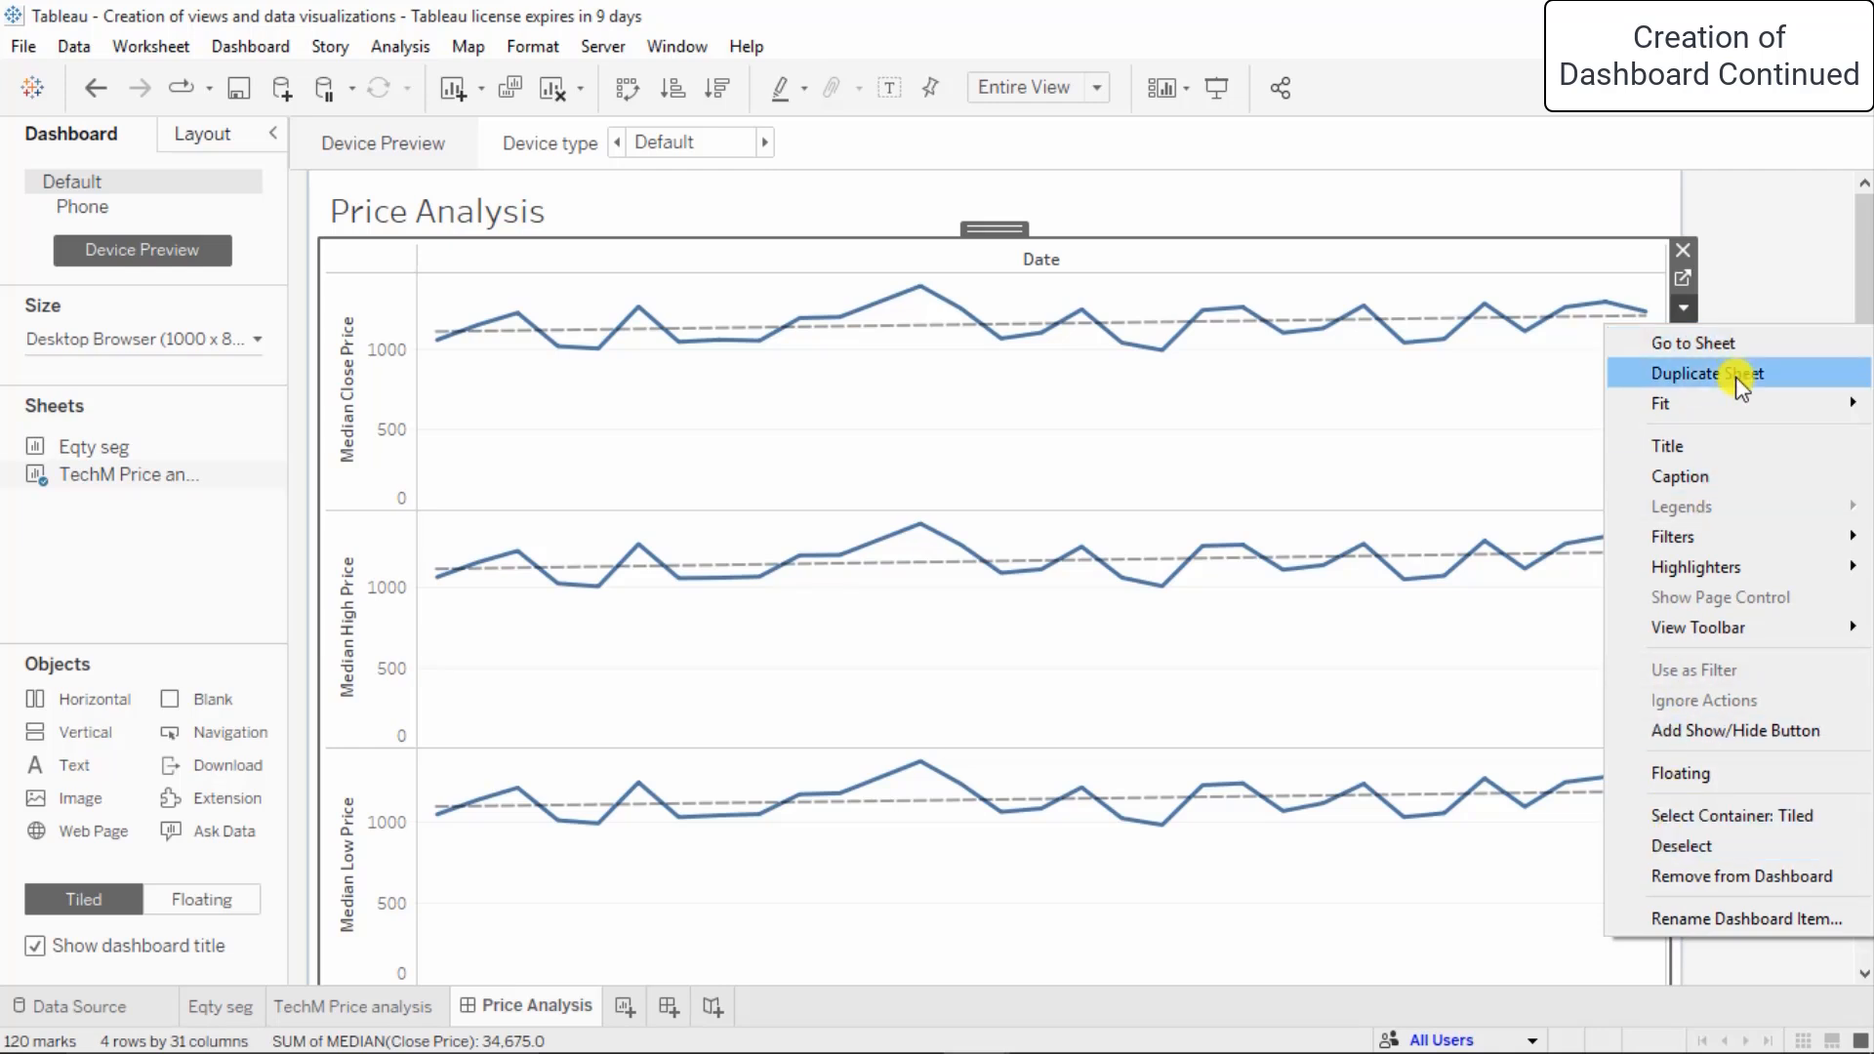
click(150, 625)
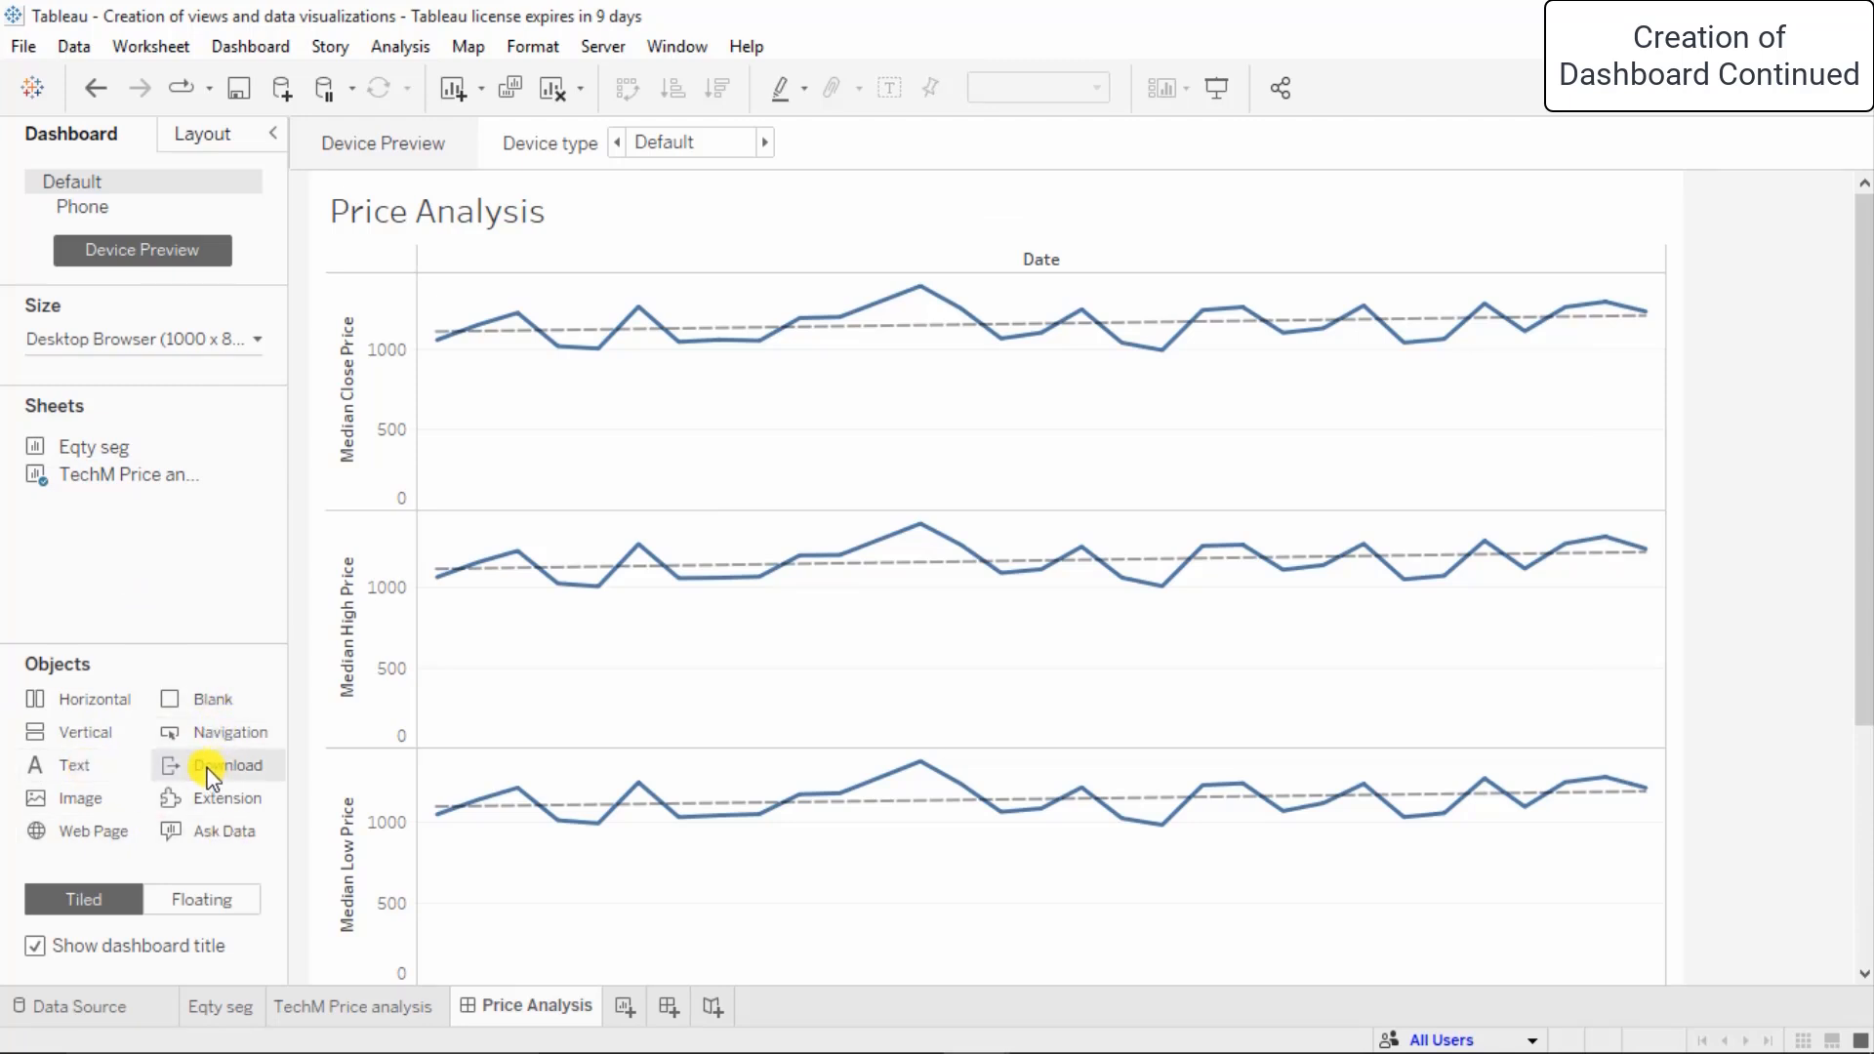
- Add a Download object above the price charts on the dashboard
drag(208, 771, 865, 543)
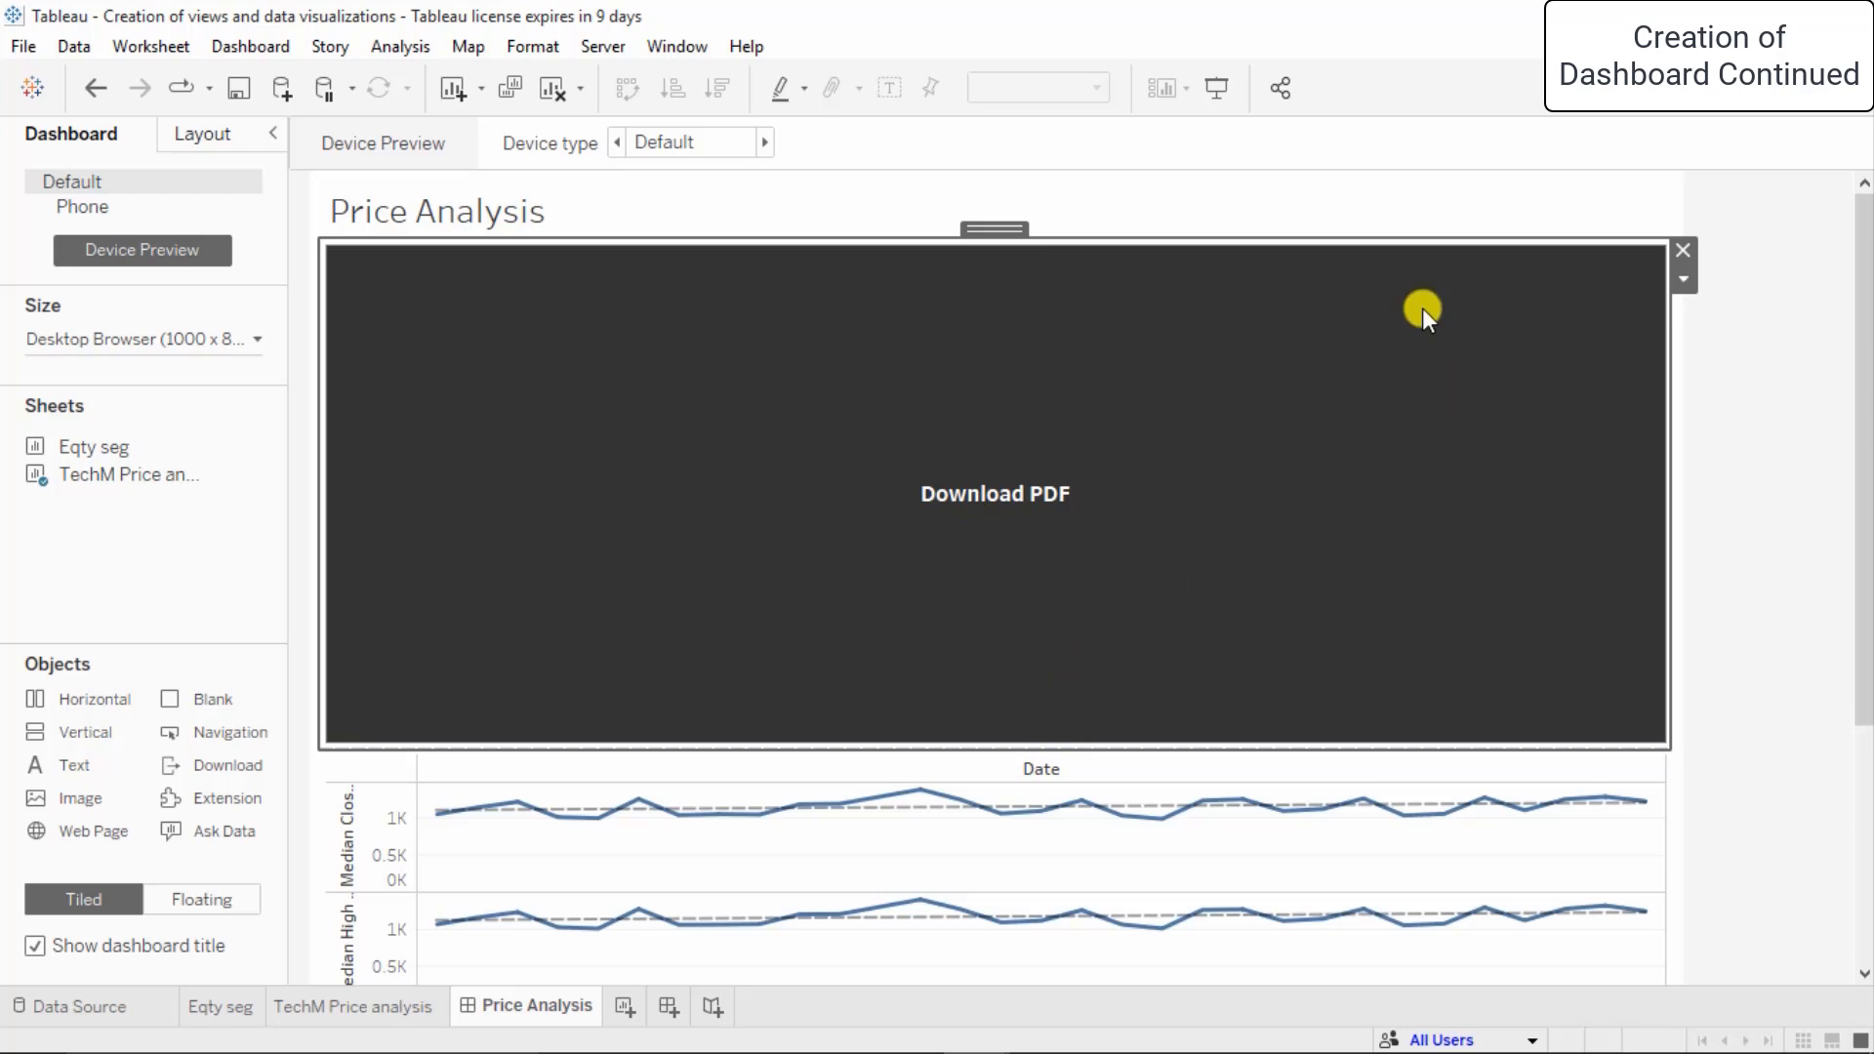
click(1684, 279)
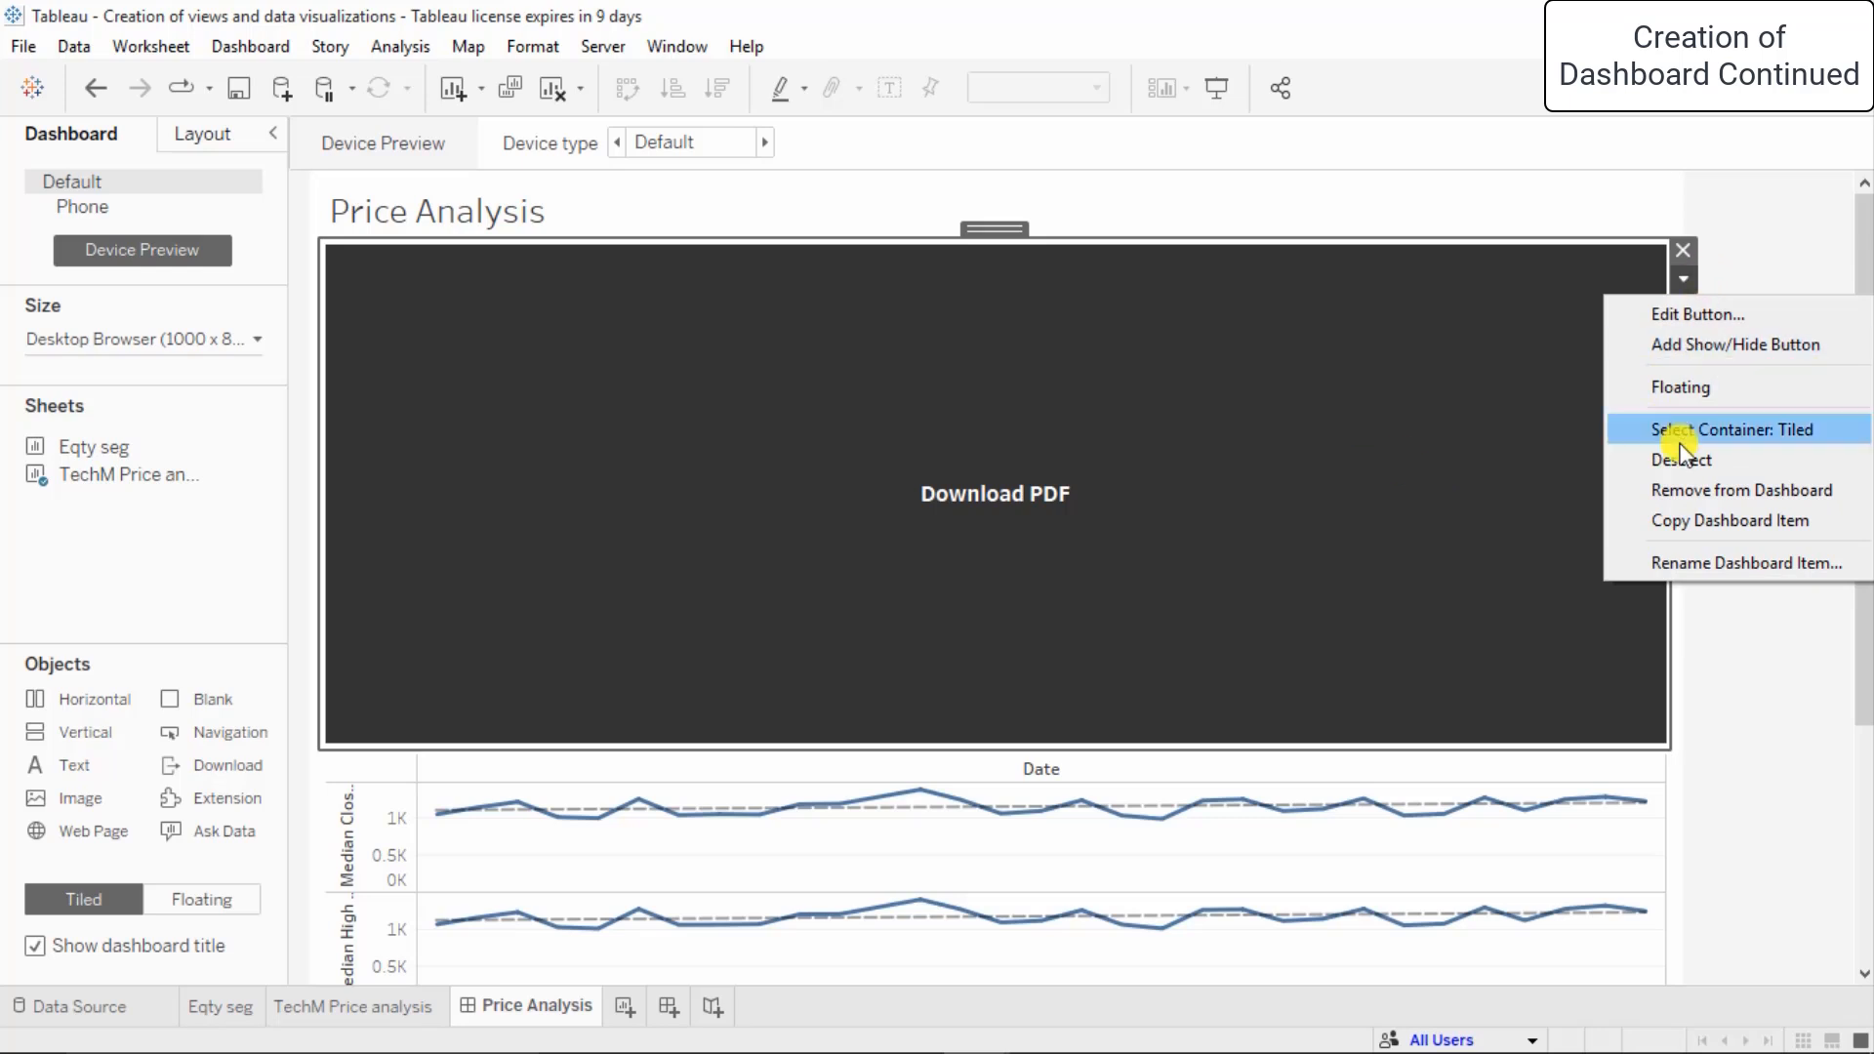
click(1460, 418)
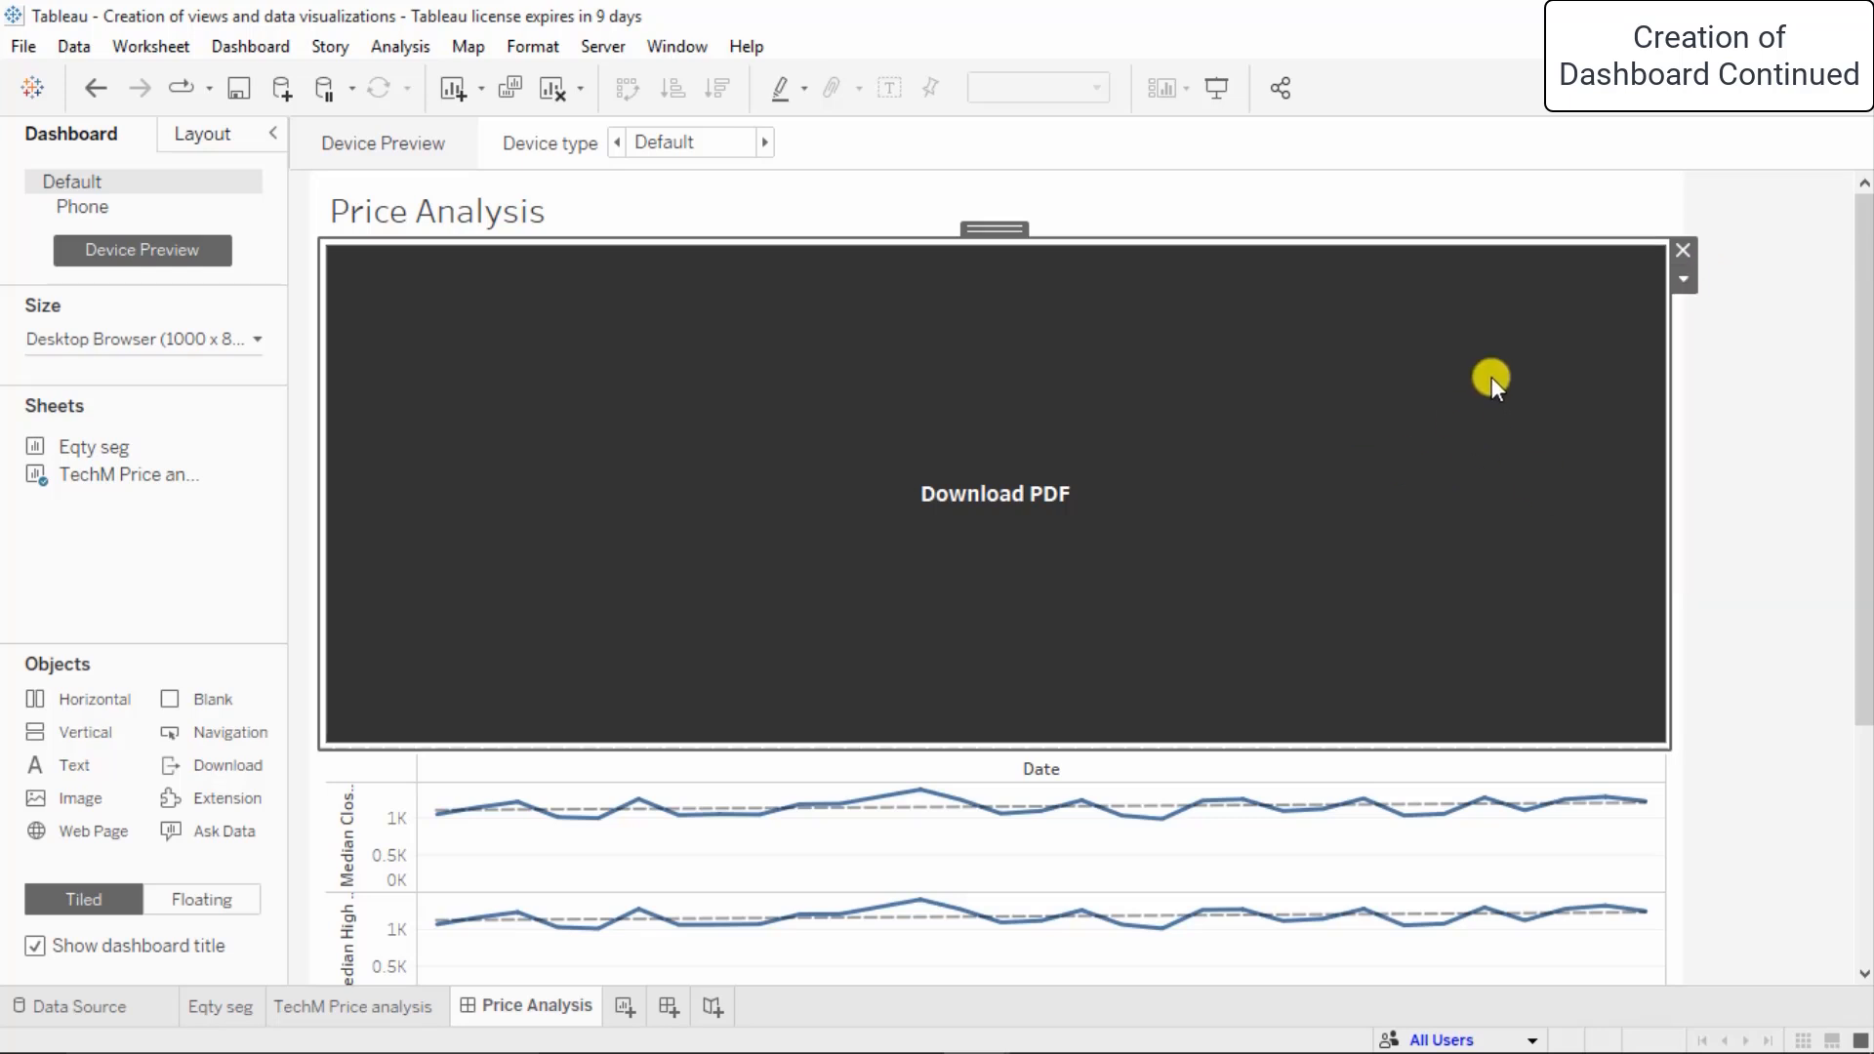
- Review the Download object's button settings, accept PDF as the export format, and remove the object from the dashboard
right_click(1286, 332)
click(1027, 350)
double_click(933, 500)
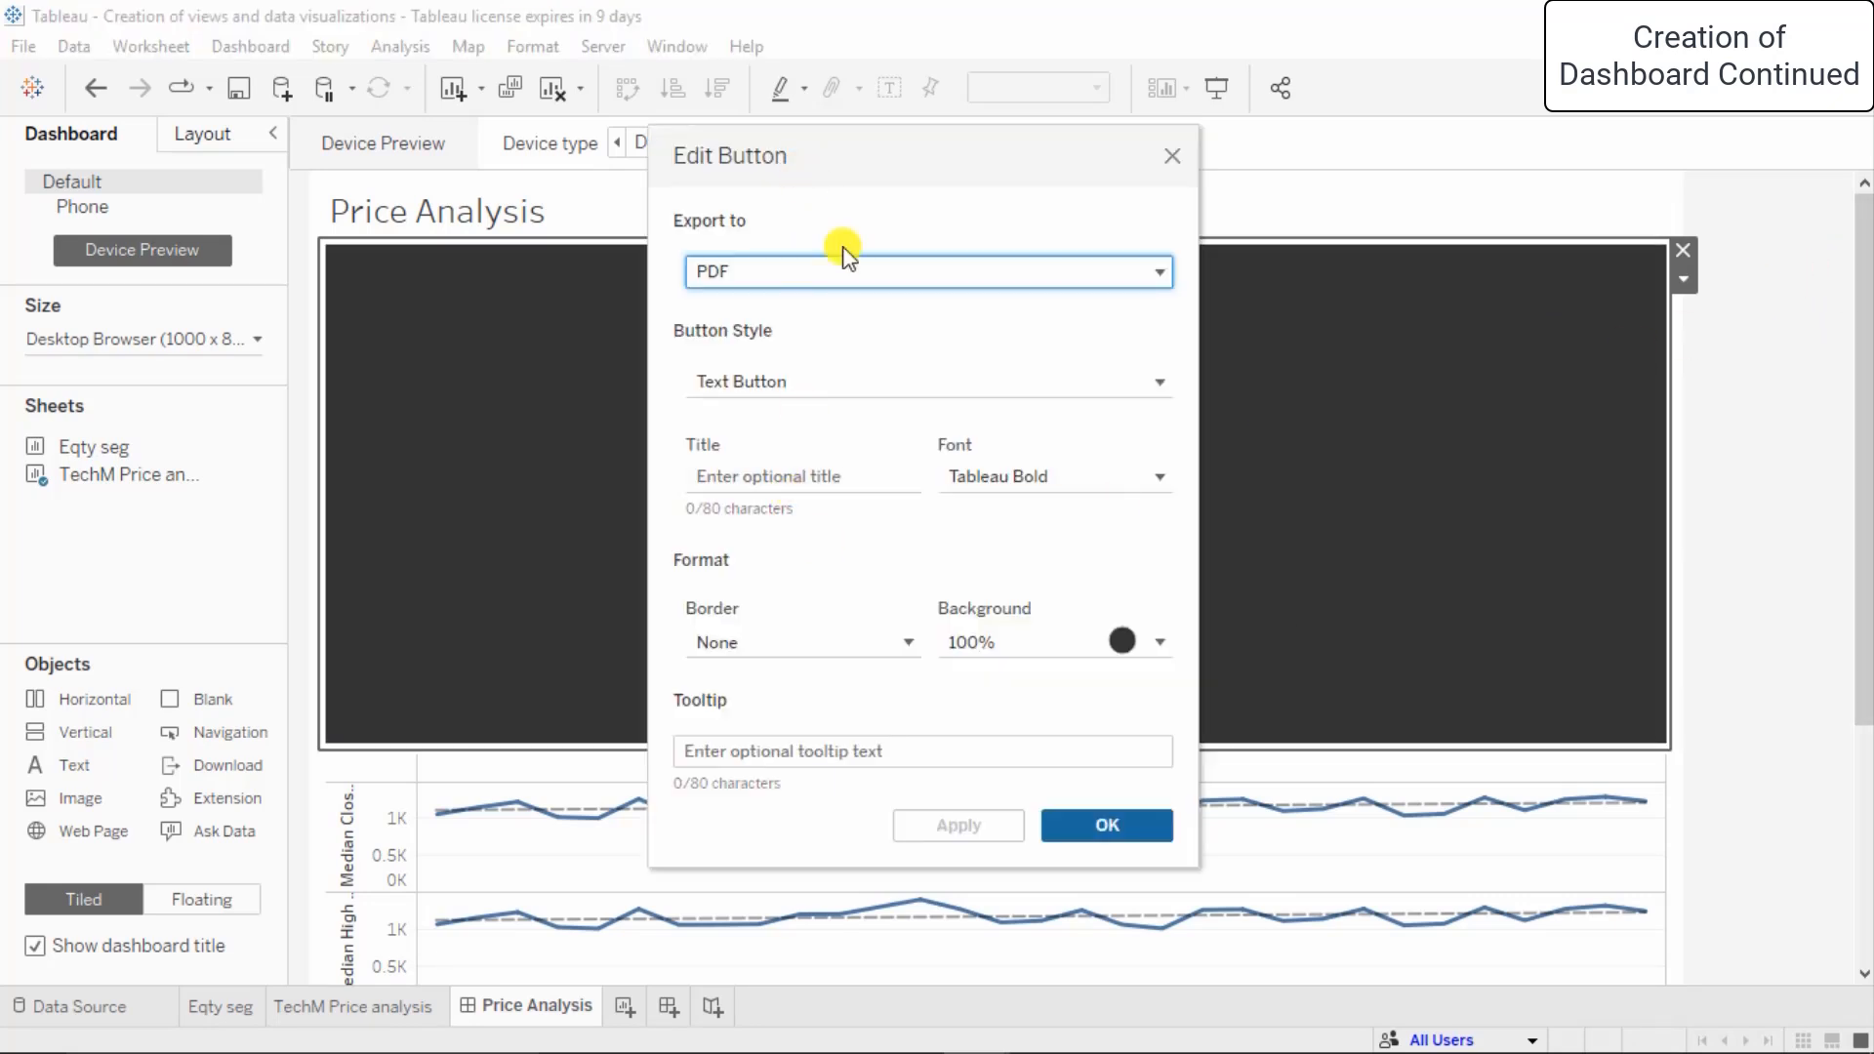
click(1046, 822)
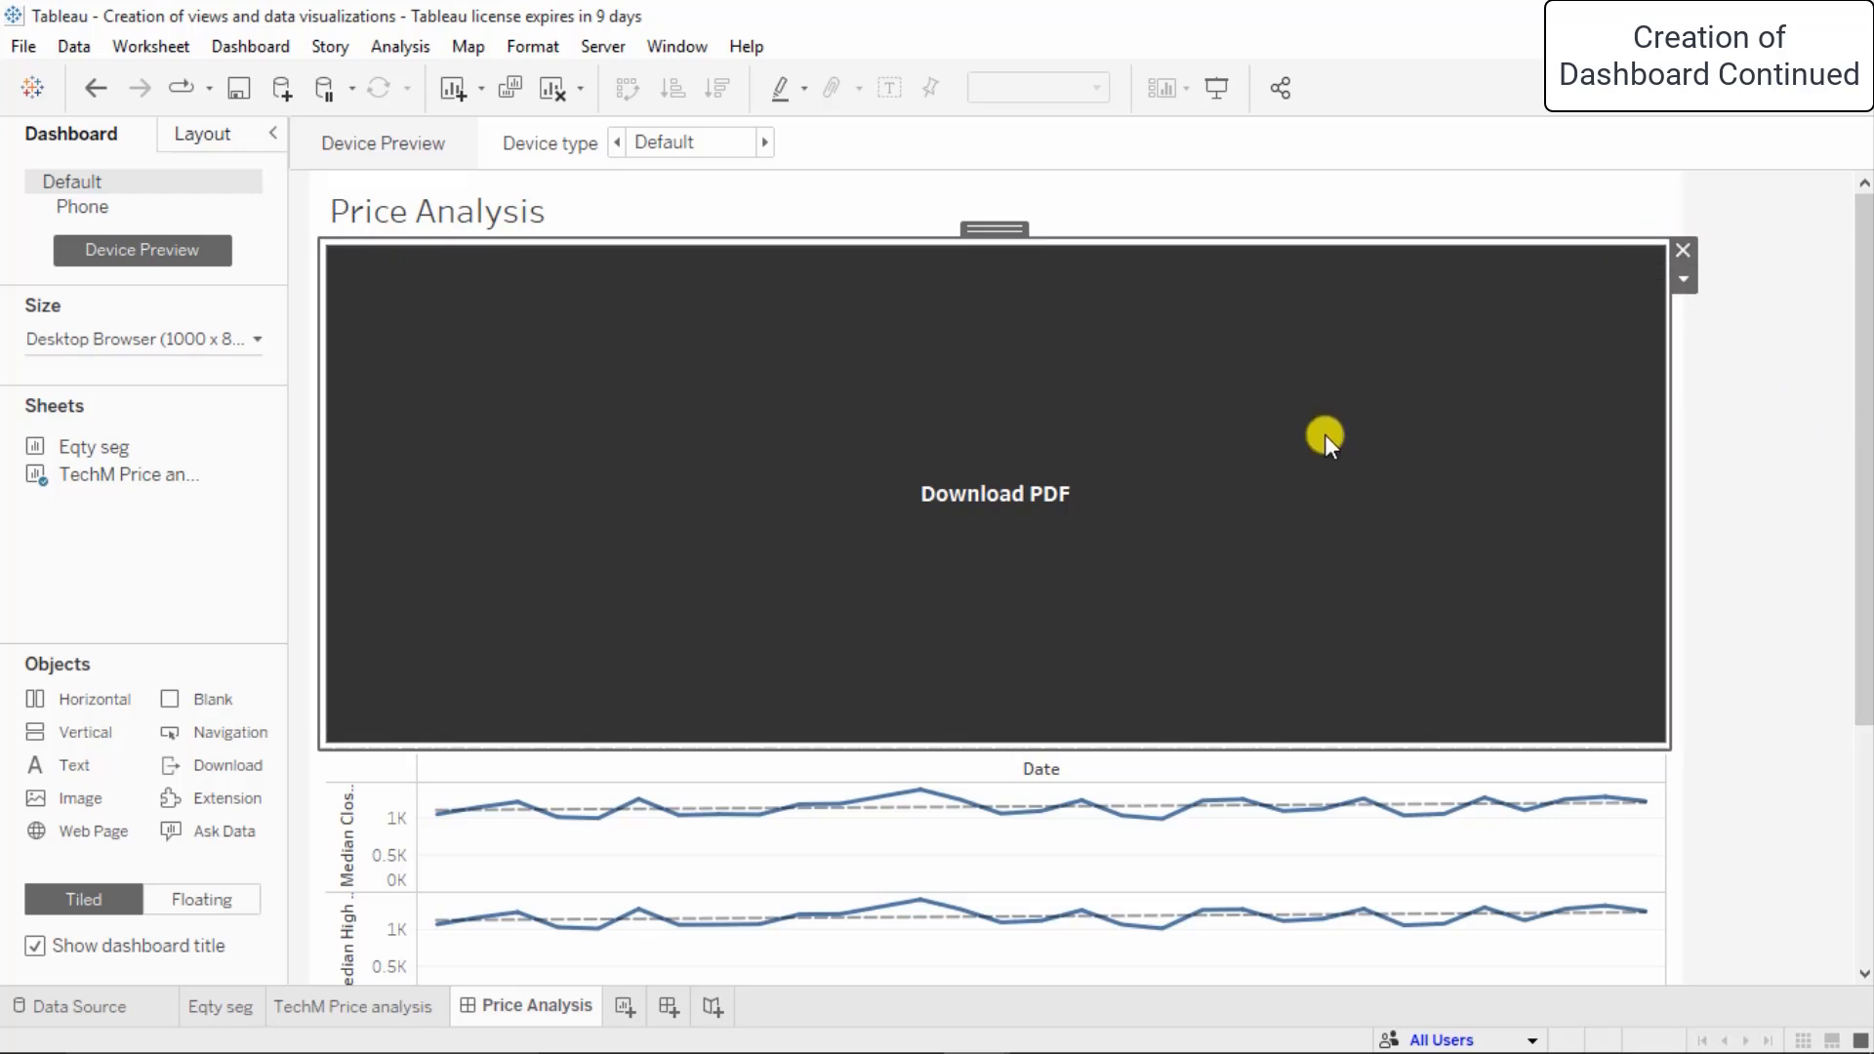
click(1679, 247)
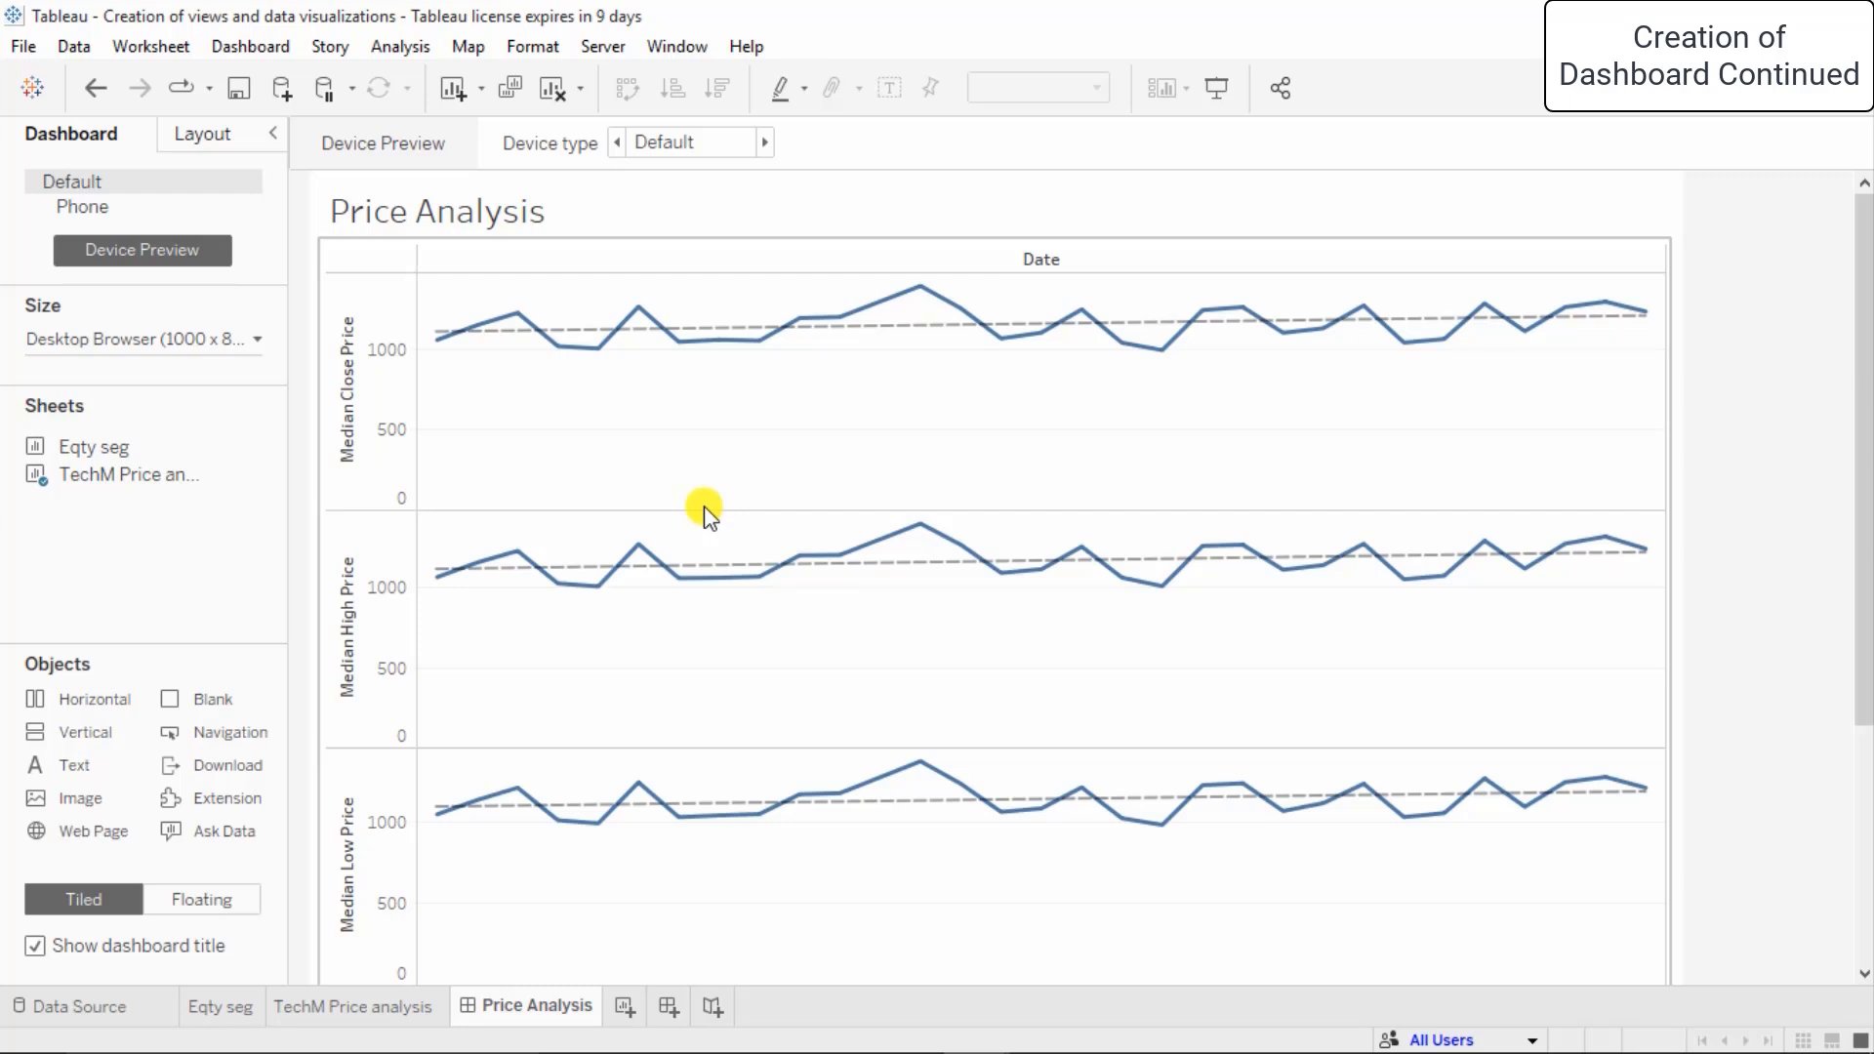
- Open the Eqty seg worksheet and select the Equity Segment - Market data source for it
mouse_move(83, 457)
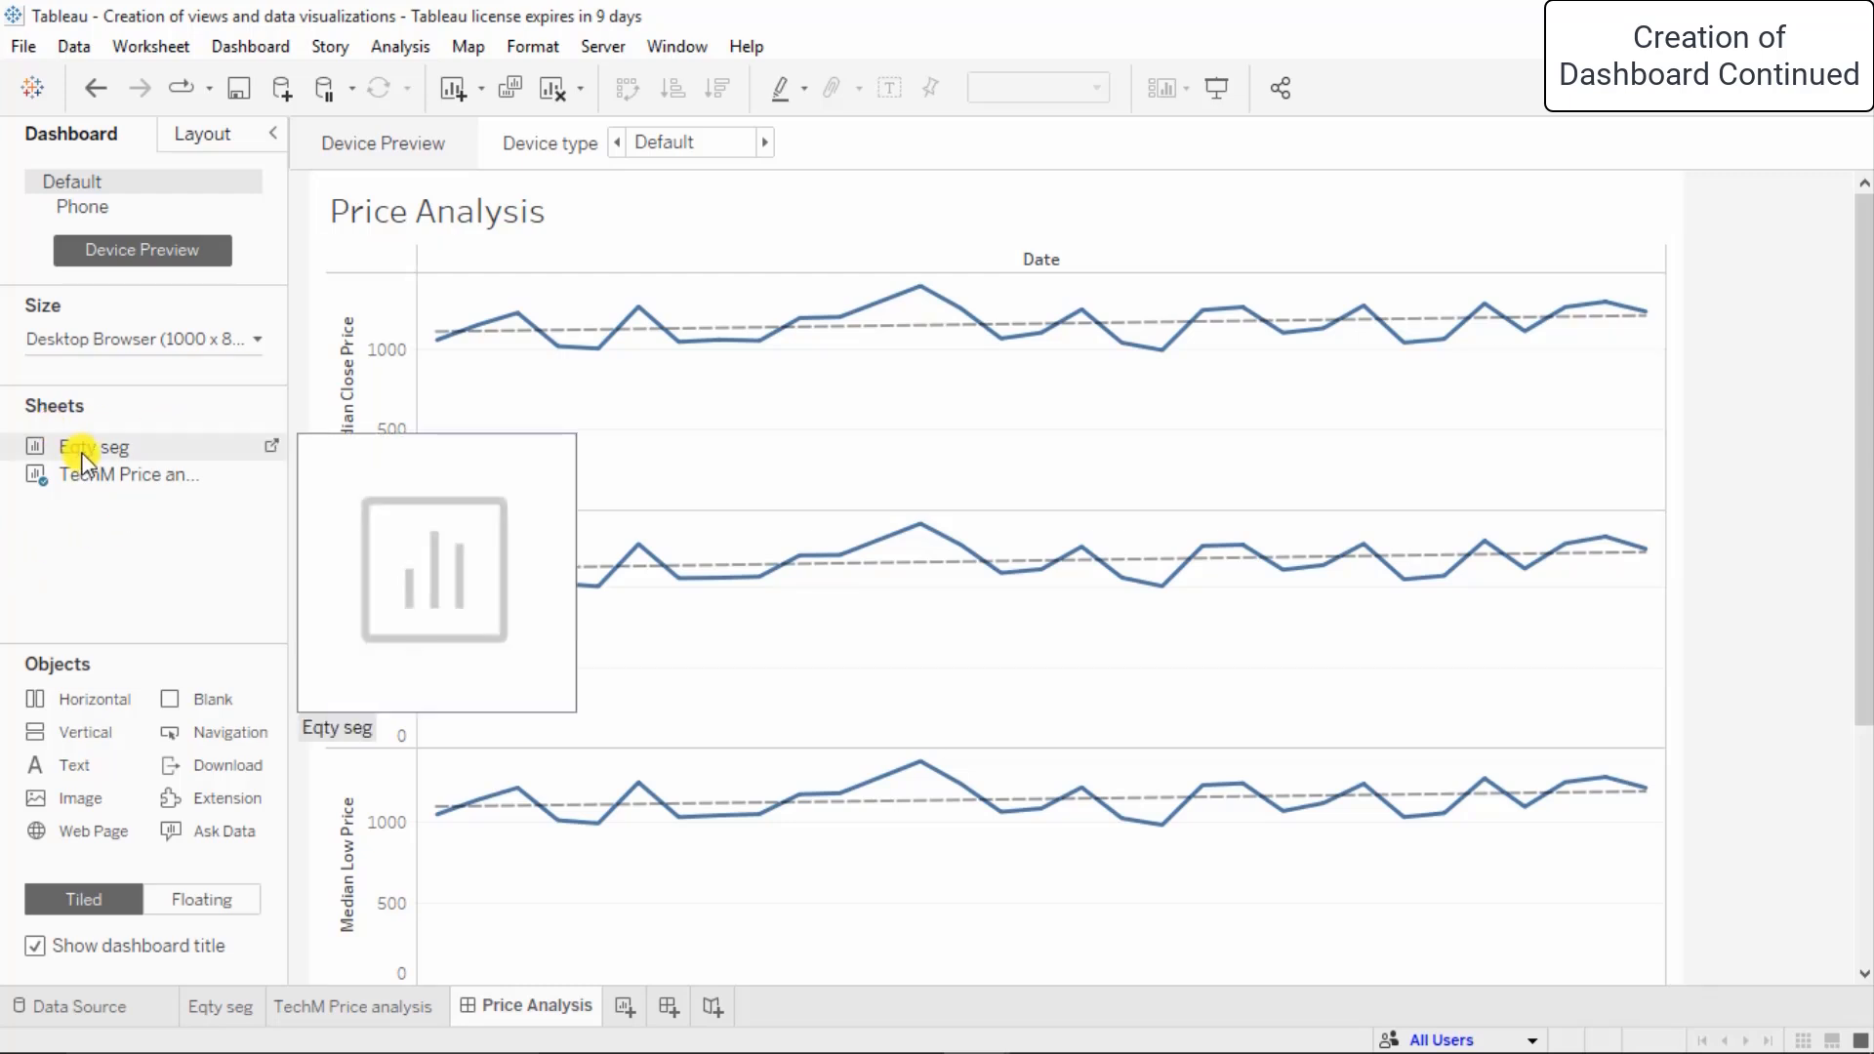
click(83, 457)
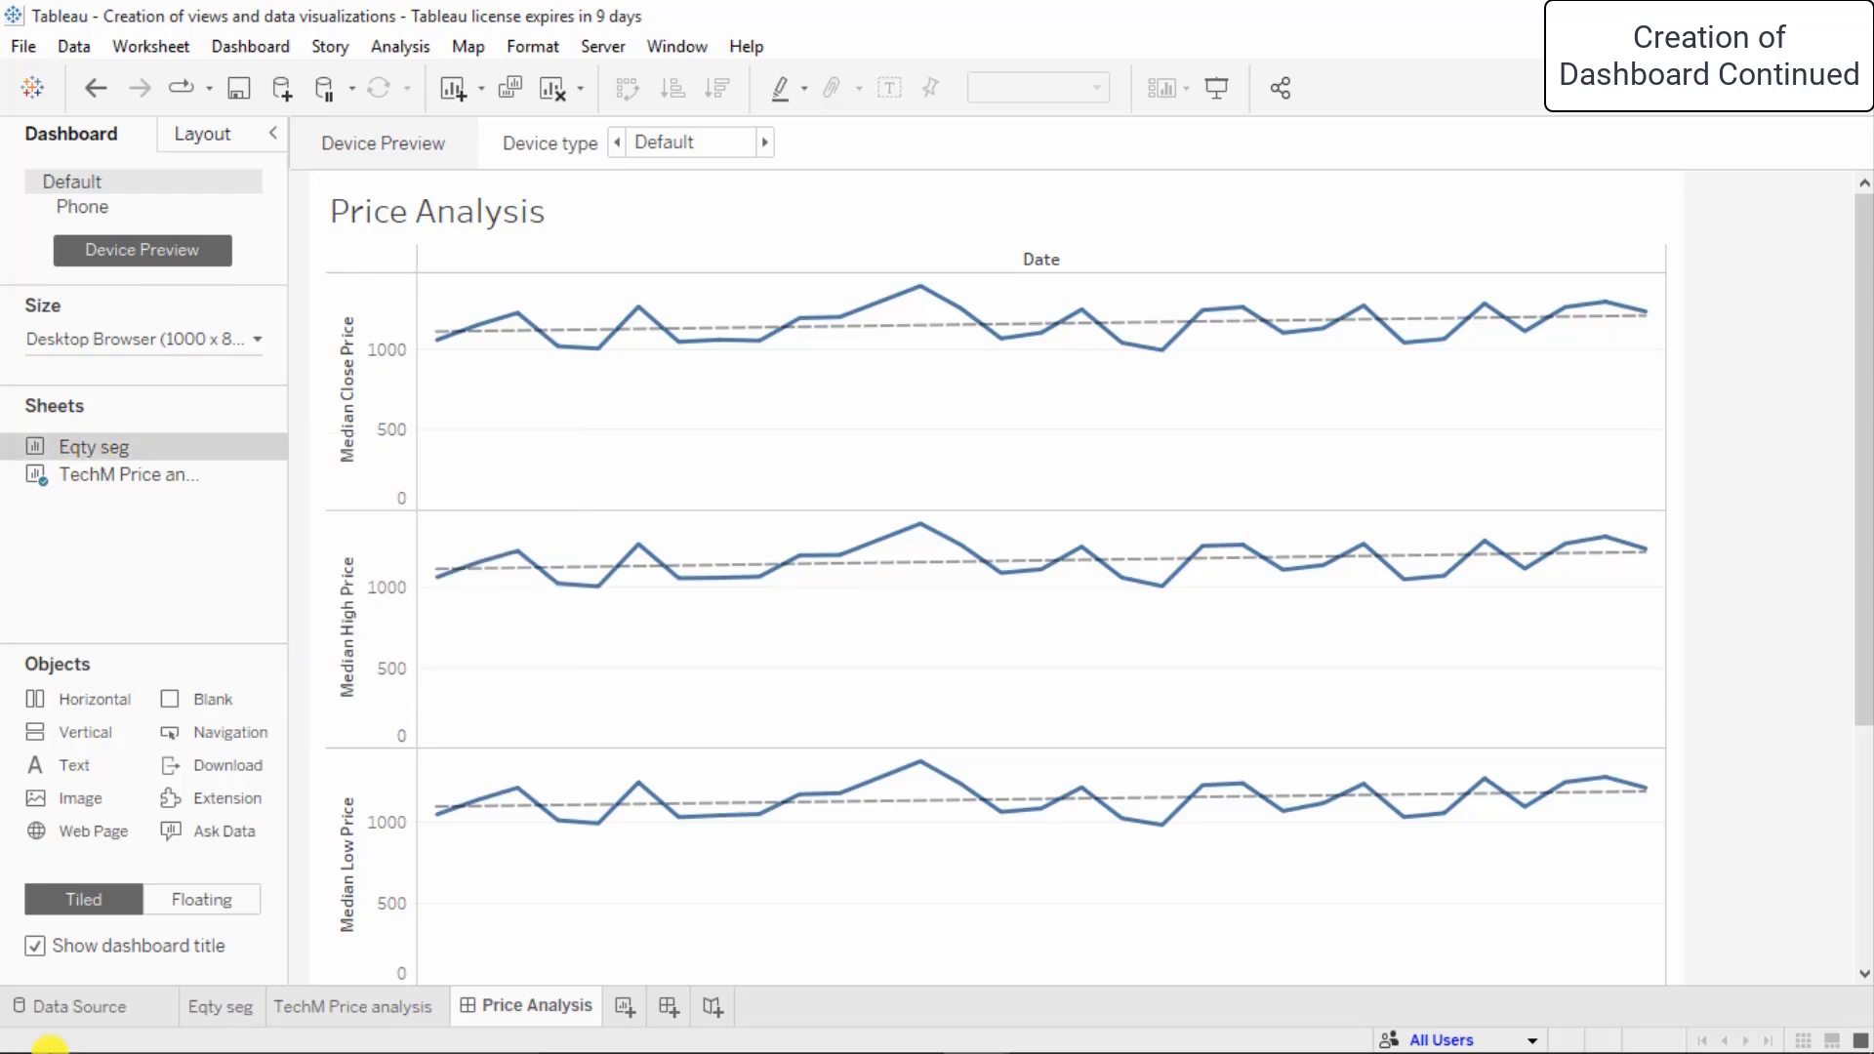
click(239, 1007)
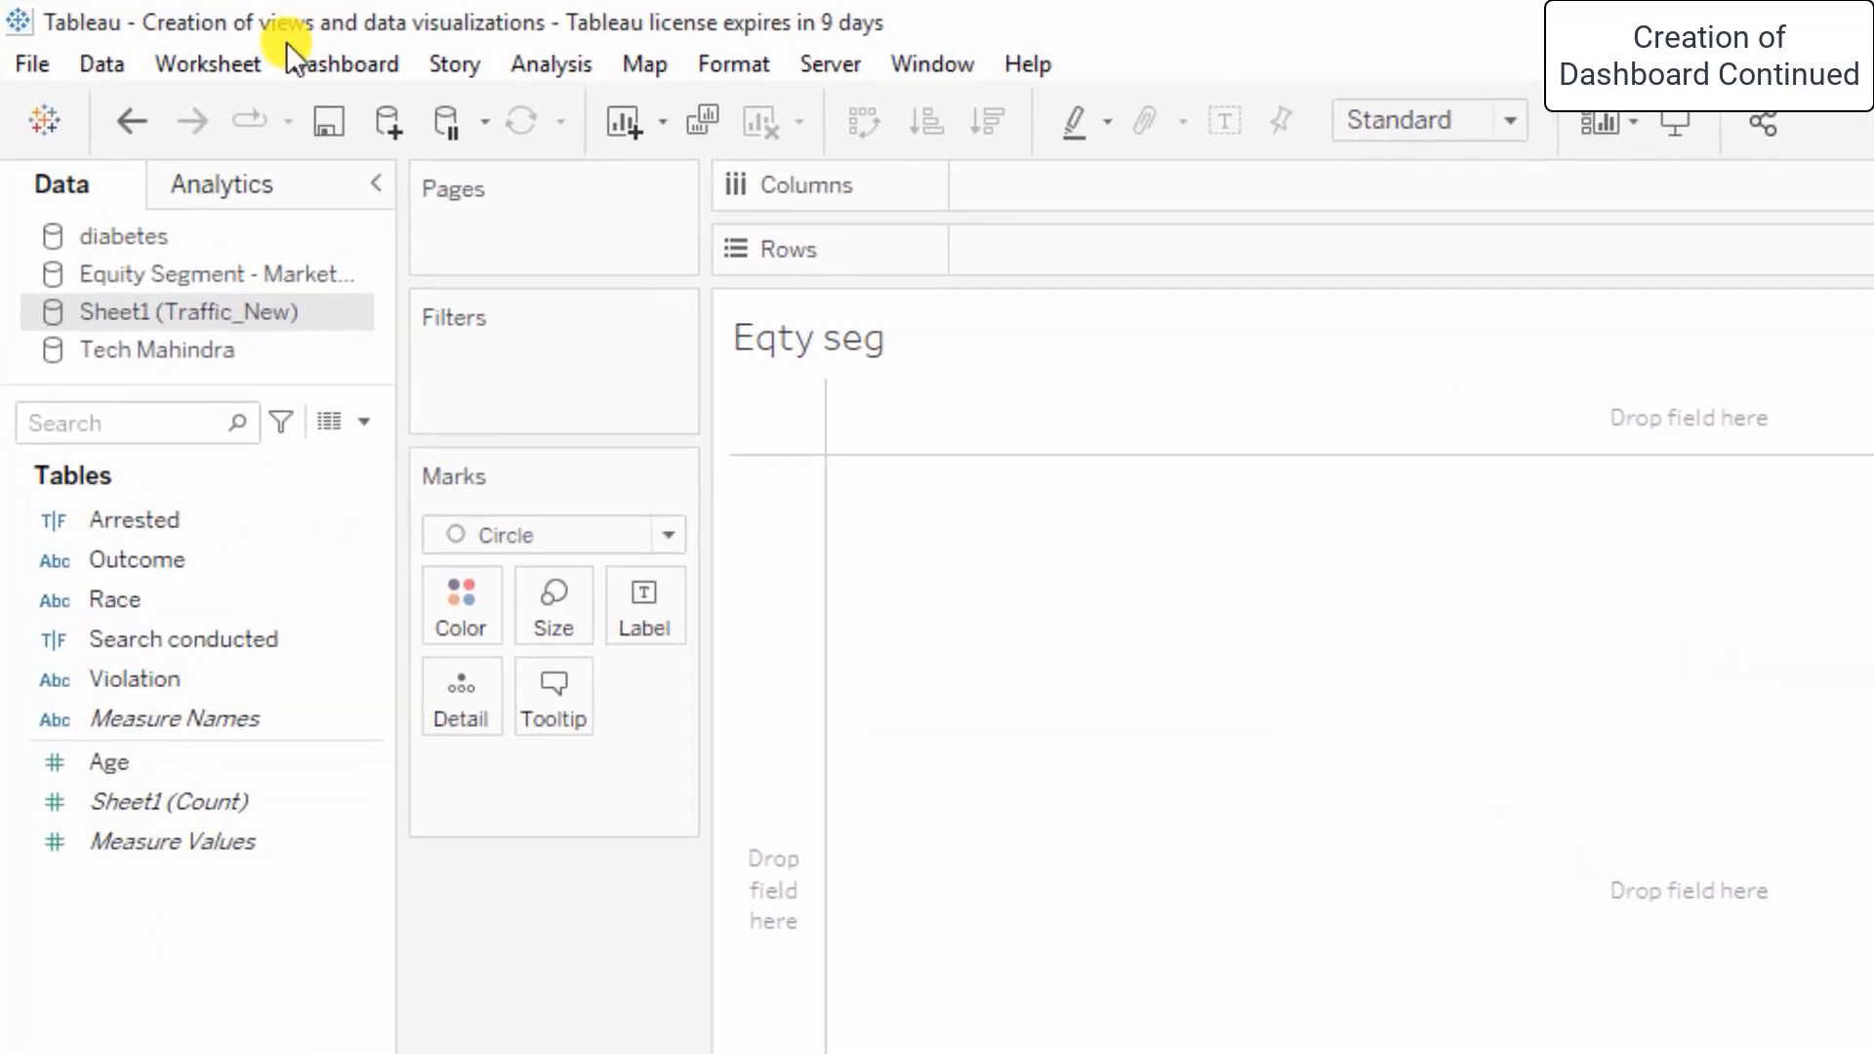
click(225, 269)
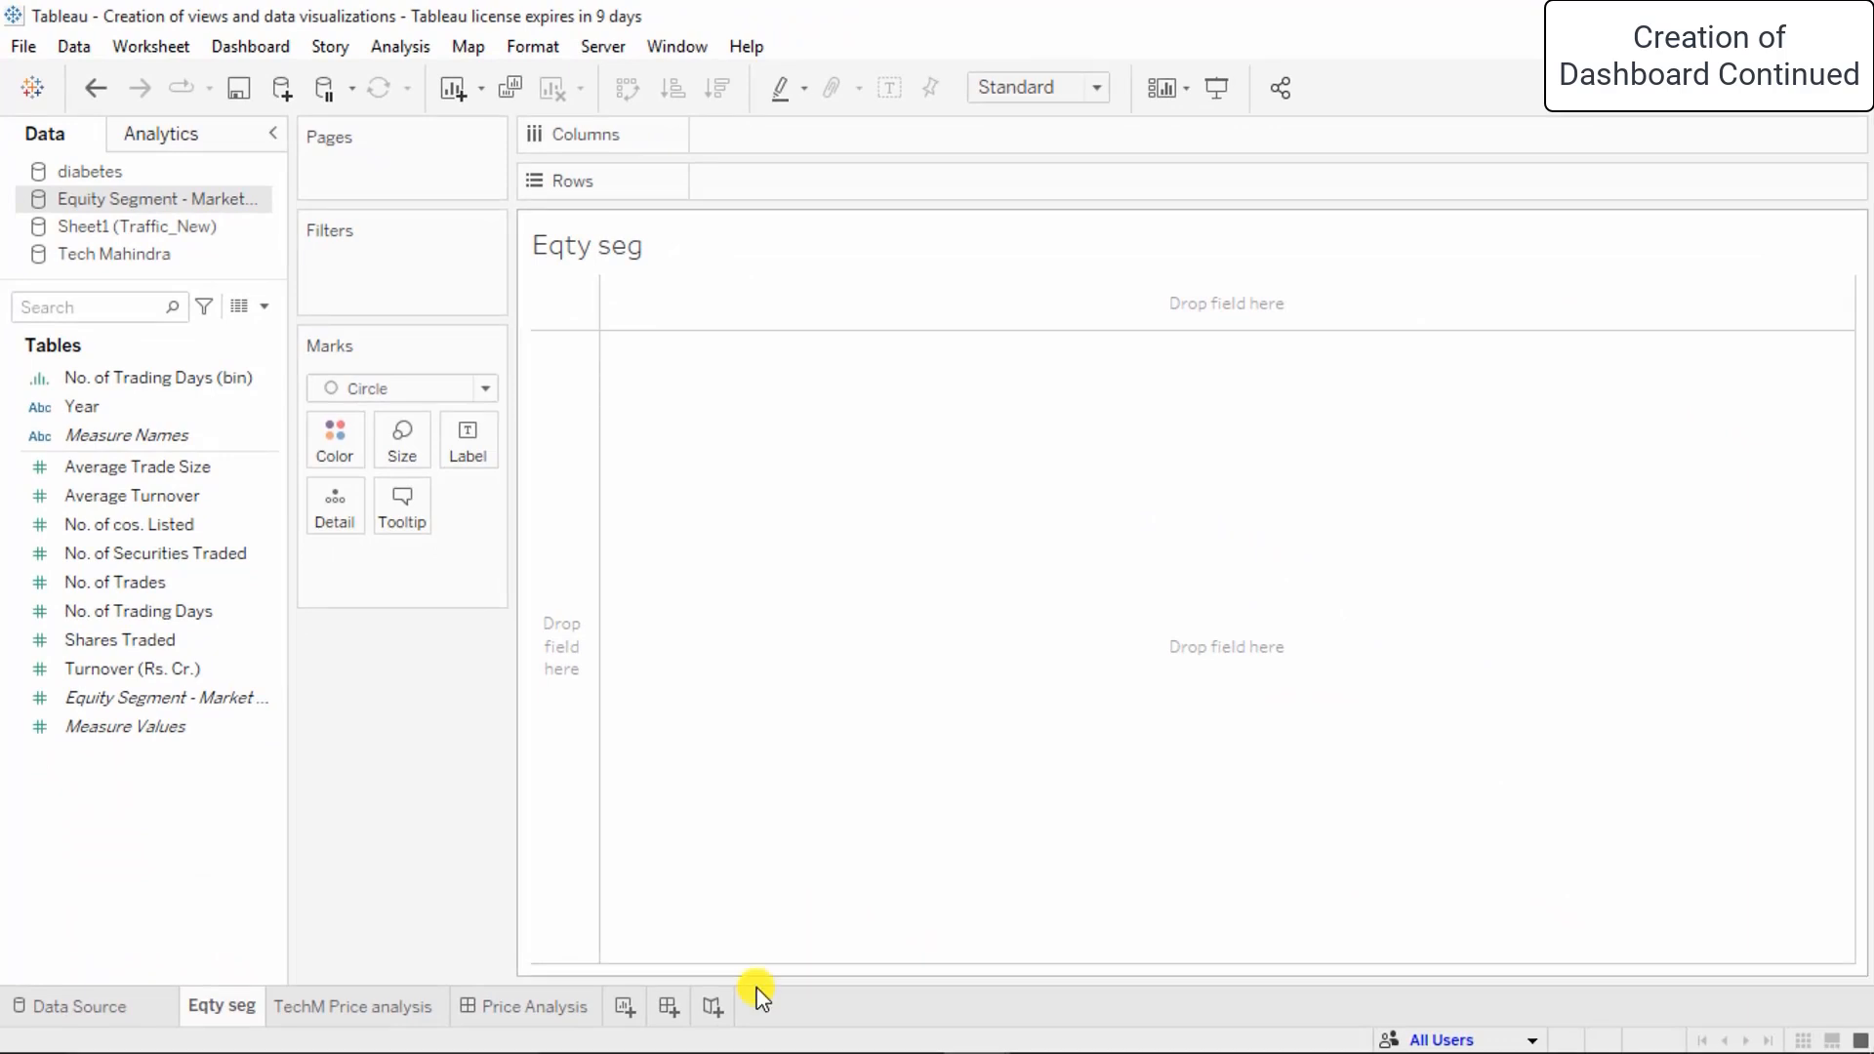
- Return to the Price Analysis dashboard
mouse_move(506, 1002)
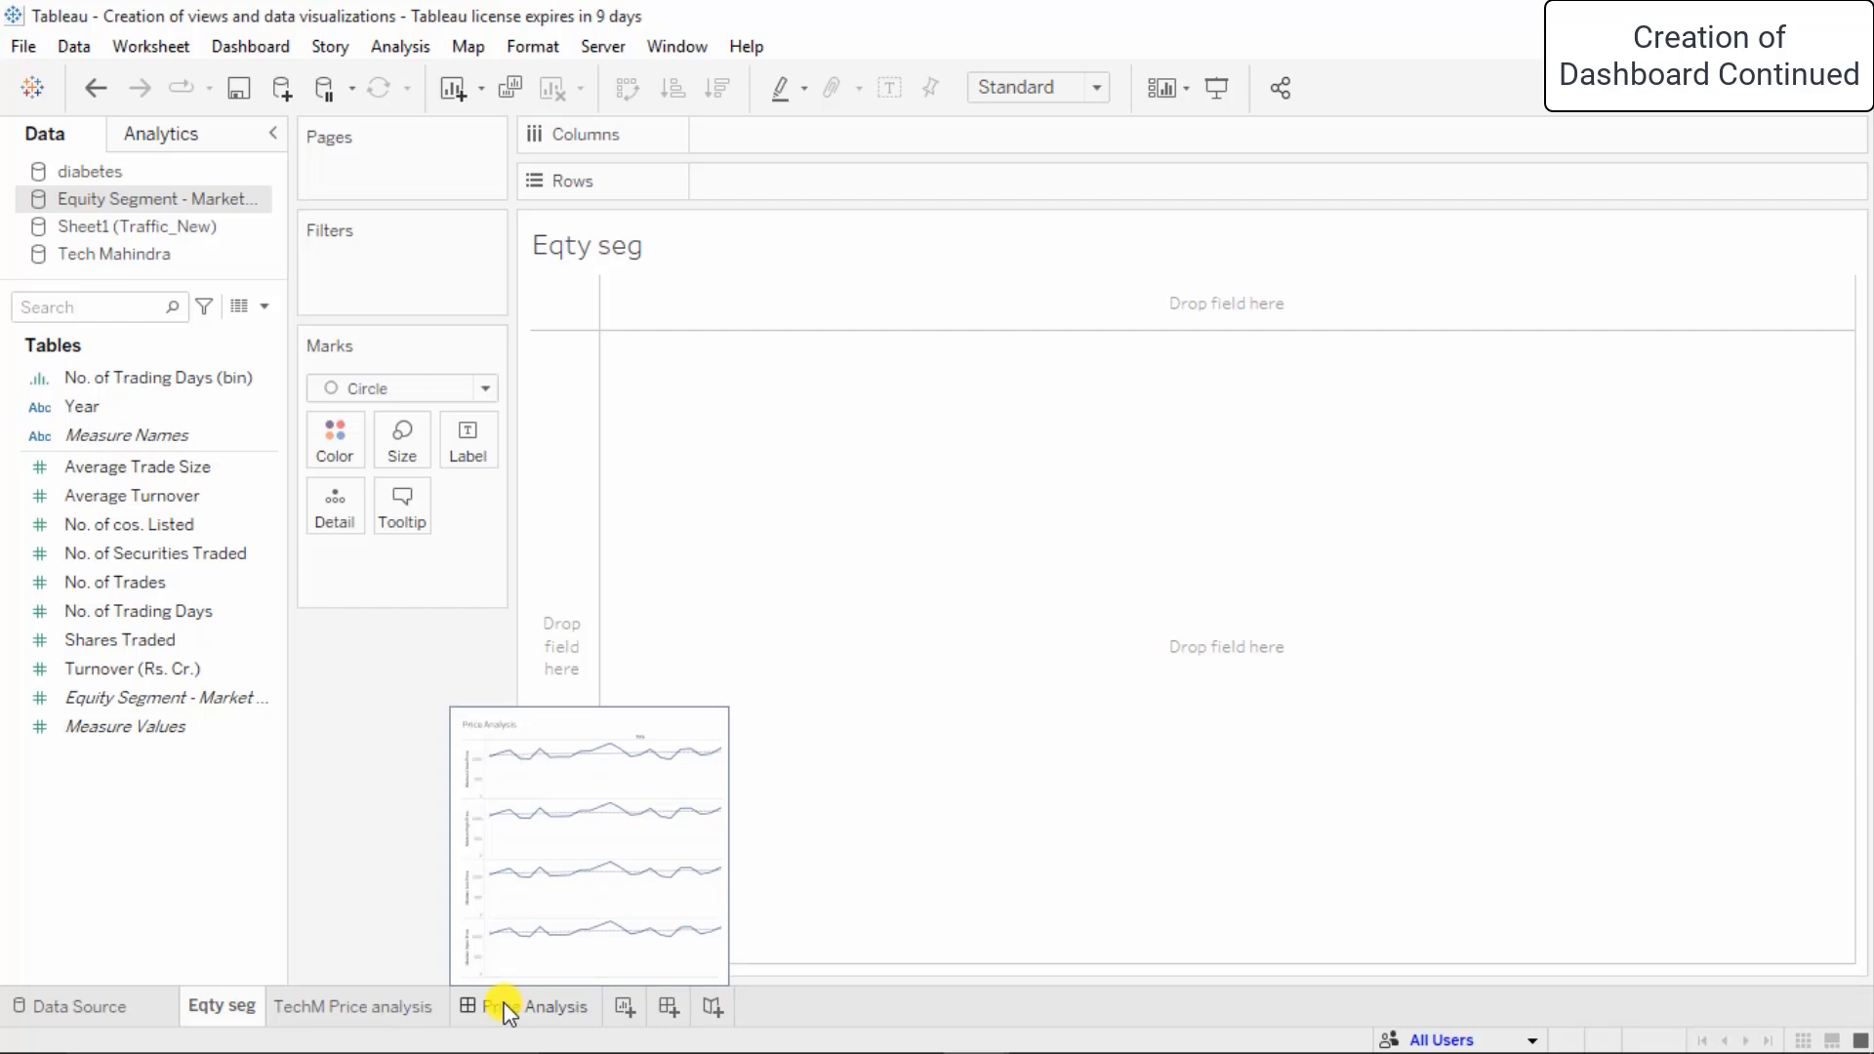
click(505, 1001)
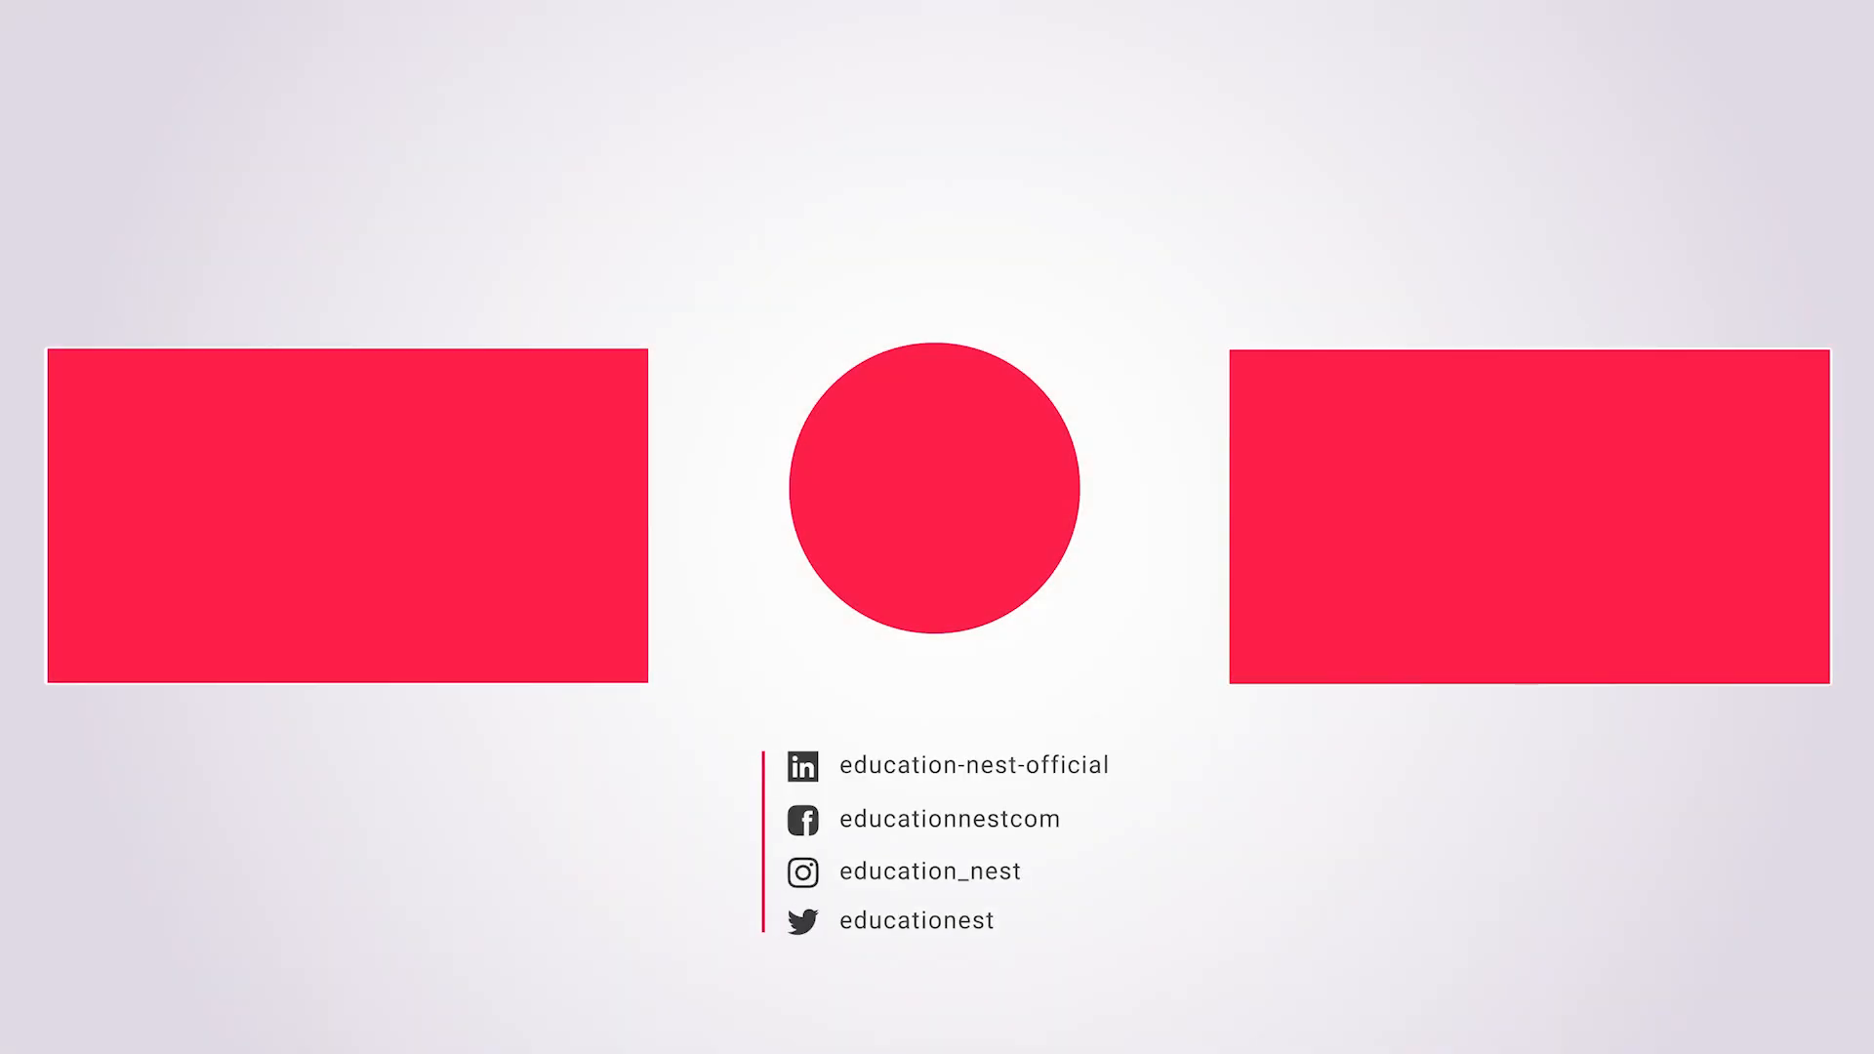